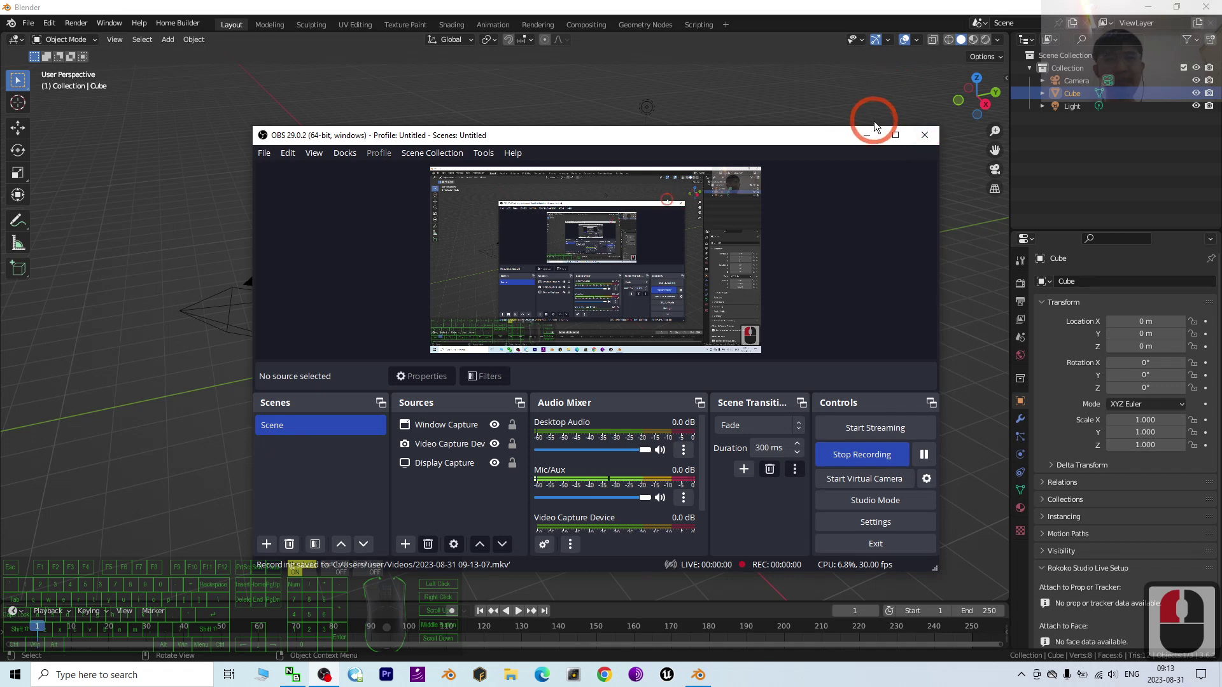
Dismiss the start-up splash and delete all default objects: the camera, cube and light.
{"action": "left_click", "coordinate": [866, 135]}
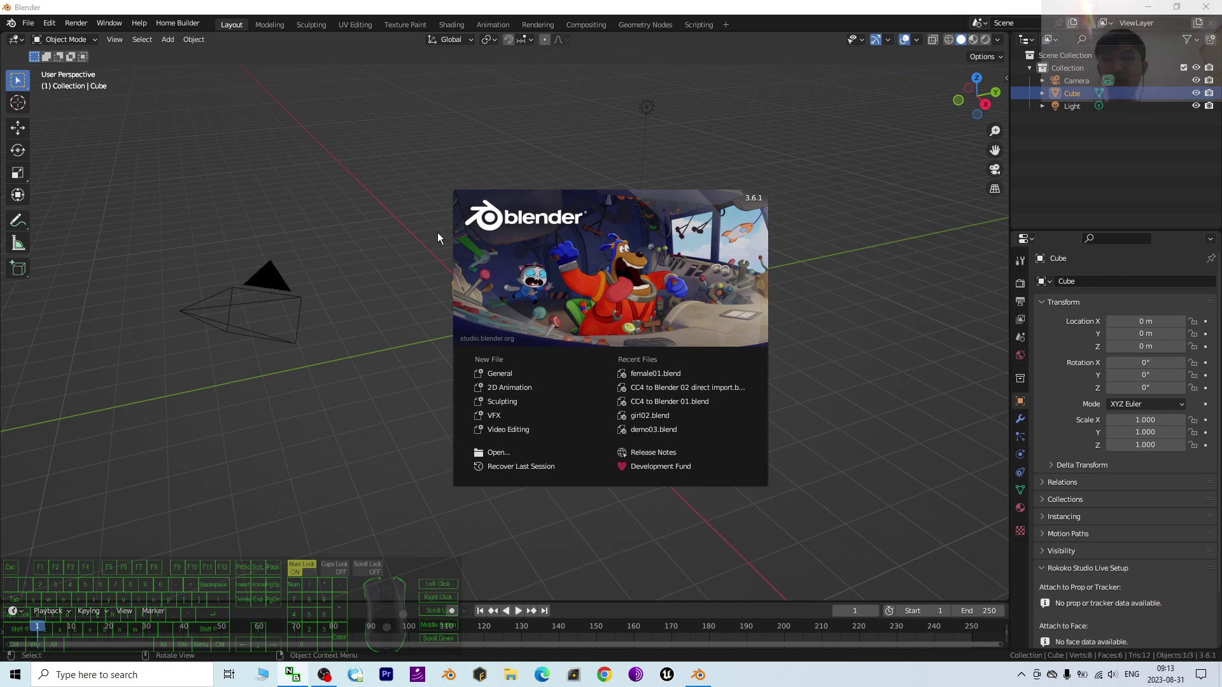
{"action": "left_click", "coordinate": [590, 328]}
{"action": "scroll", "coordinate": [592, 330], "scroll_direction": "down", "scroll_amount": 4}
{"action": "middle_click_drag", "start_coordinate": [624, 384], "coordinate": [807, 401]}
{"action": "left_click", "coordinate": [638, 152]}
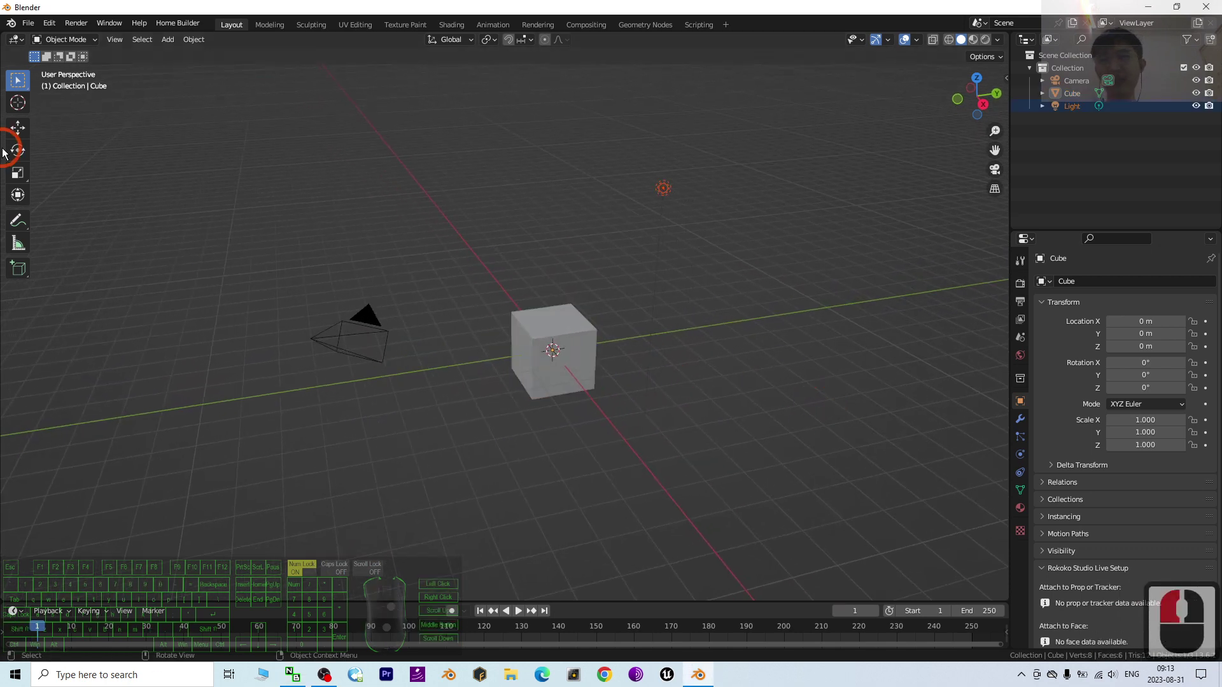
{"action": "left_click", "coordinate": [784, 381]}
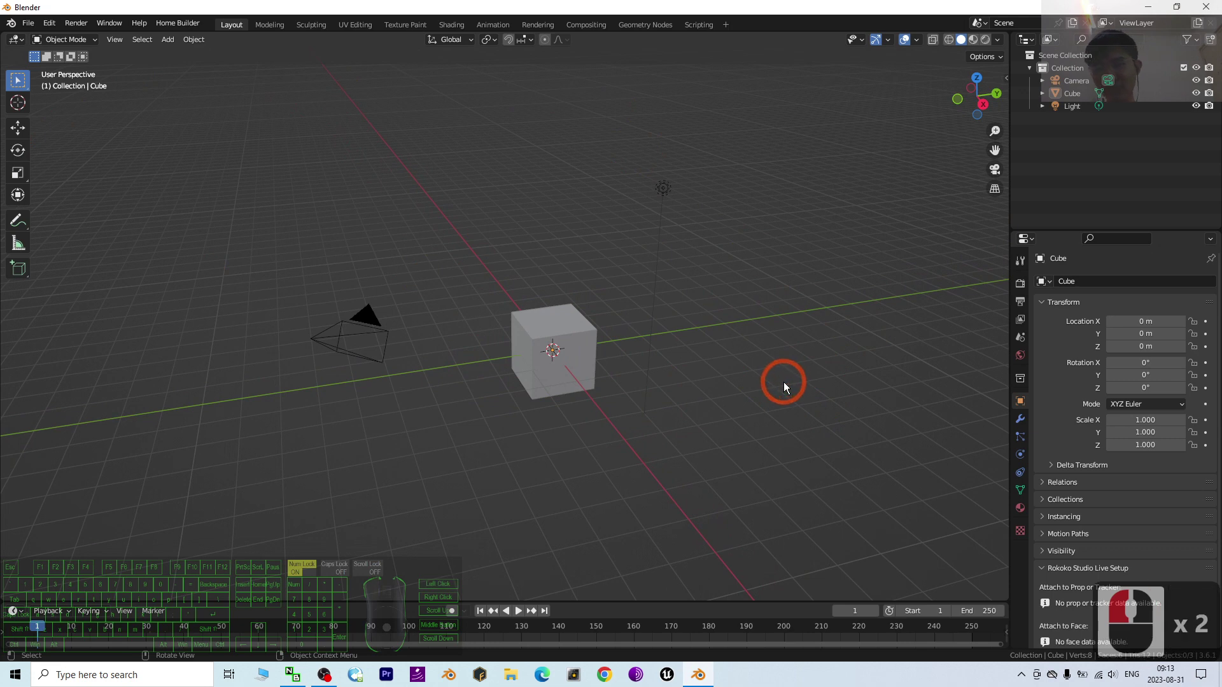
{"action": "key", "text": "a"}
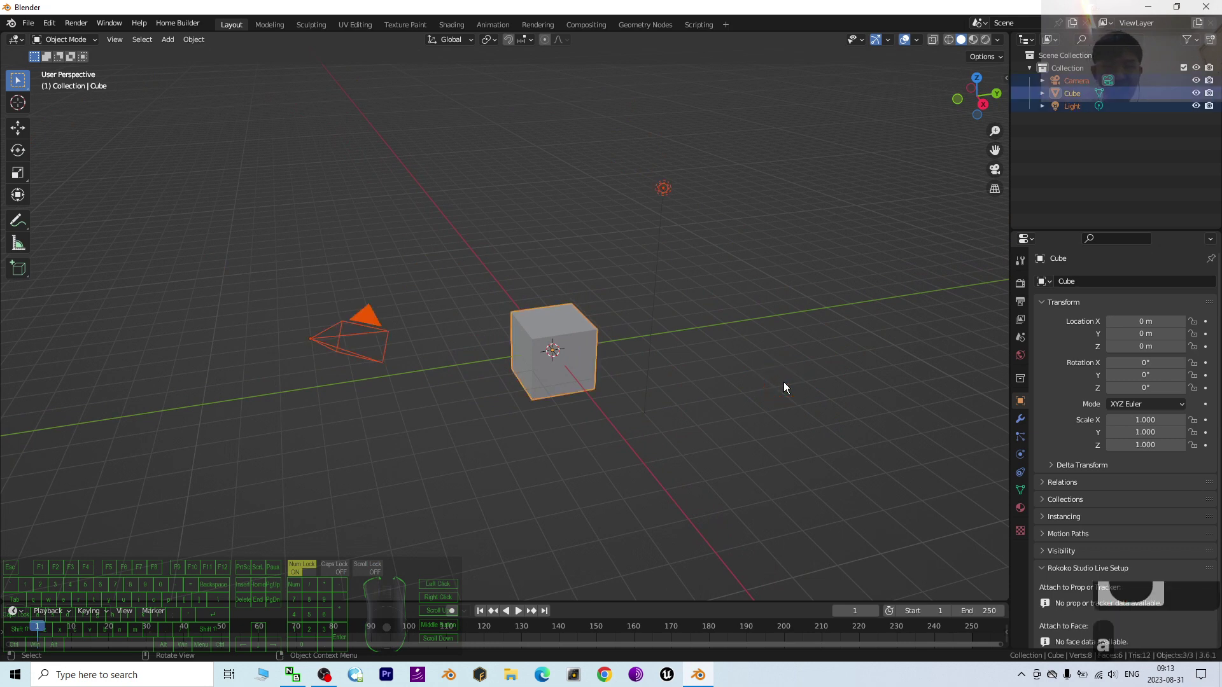
{"action": "key", "text": "Delete"}
{"action": "scroll", "coordinate": [706, 376], "scroll_direction": "up", "scroll_amount": 4}
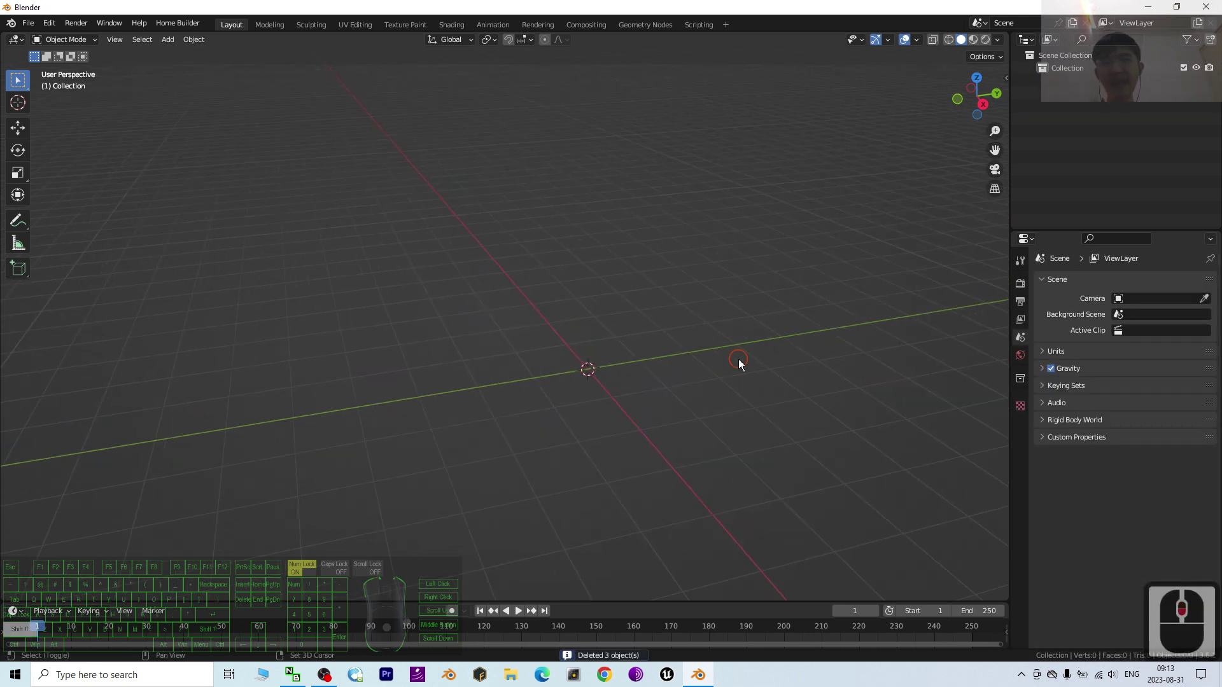
Add a new mesh cube at the world origin.
{"action": "middle_click_drag", "start_coordinate": [738, 359], "coordinate": [662, 370], "text": "shift"}
{"action": "left_click", "coordinate": [150, 39]}
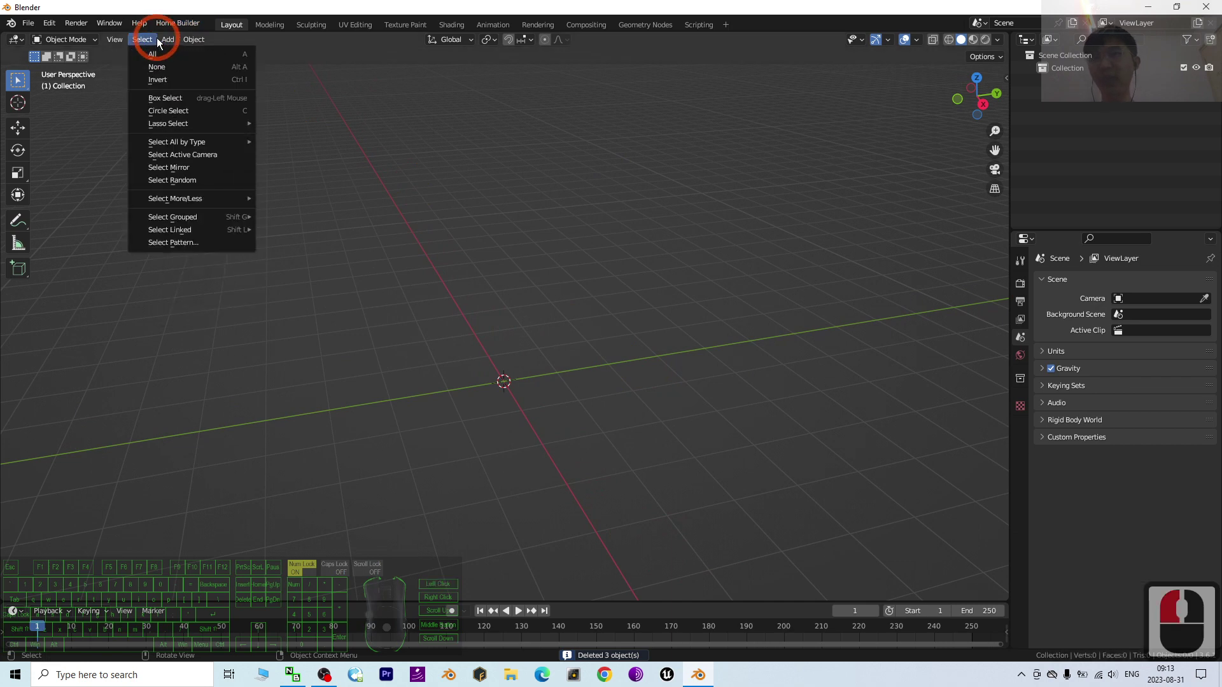
{"action": "left_click", "coordinate": [168, 39]}
{"action": "left_click", "coordinate": [168, 39]}
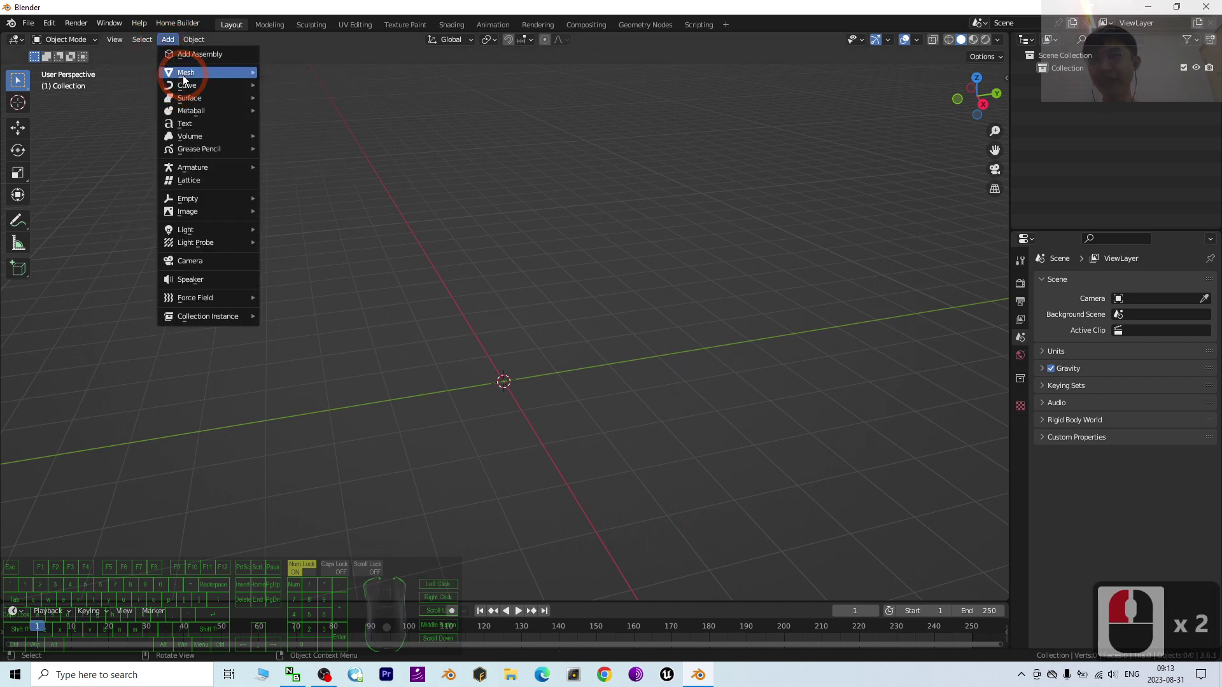
{"action": "mouse_move", "coordinate": [184, 76]}
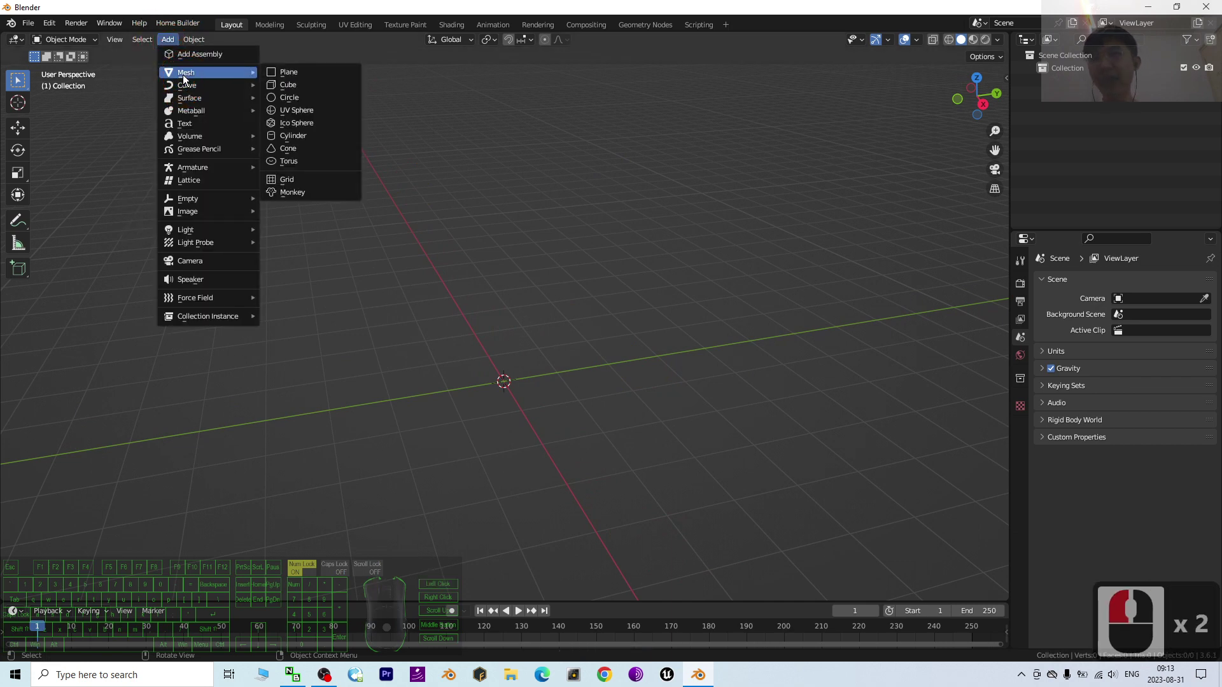
{"action": "left_click", "coordinate": [313, 85]}
{"action": "scroll", "coordinate": [571, 456], "scroll_direction": "down", "scroll_amount": 3}
{"action": "scroll", "coordinate": [571, 455], "scroll_direction": "up", "scroll_amount": 2}
{"action": "middle_click_drag", "start_coordinate": [571, 456], "coordinate": [571, 337]}
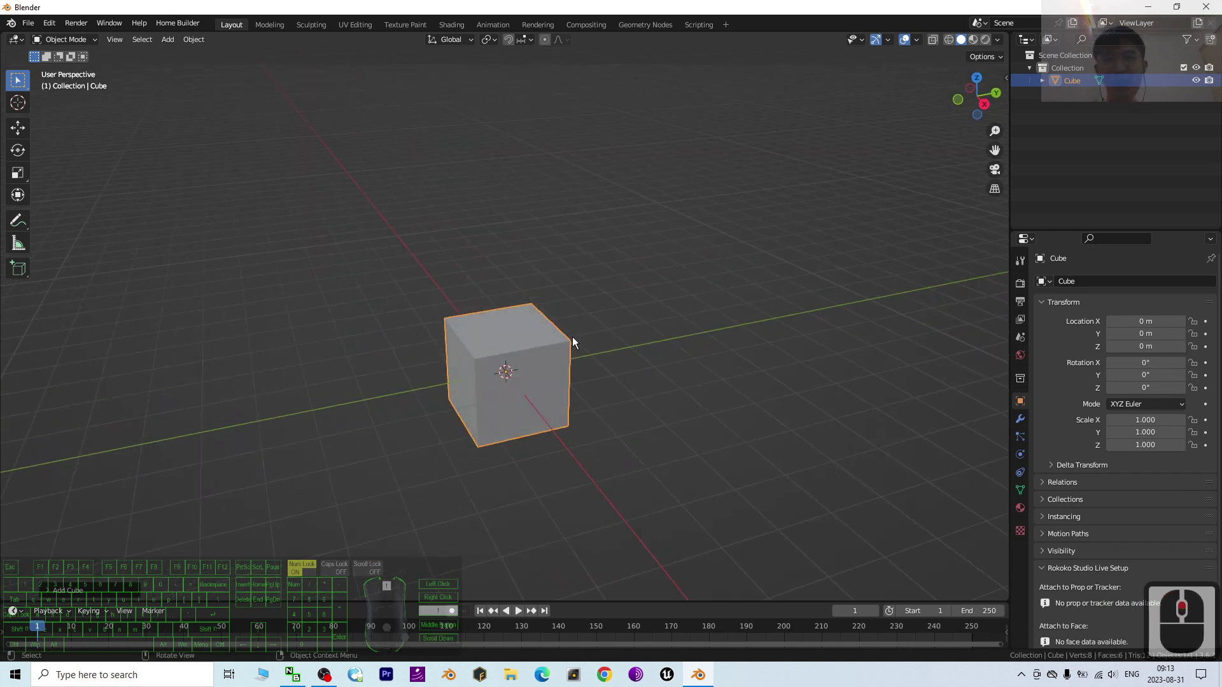
In the right orthographic view, raise the cube with the Move tool and set its Z location to 1 m.
{"action": "scroll", "coordinate": [571, 337], "scroll_direction": "up", "scroll_amount": 3}
{"action": "scroll", "coordinate": [581, 354], "scroll_direction": "down", "scroll_amount": 2}
{"action": "mouse_move", "coordinate": [574, 402]}
{"action": "middle_mouse_down"}
{"action": "mouse_move", "coordinate": [545, 359]}
{"action": "mouse_move", "coordinate": [536, 439]}
{"action": "mouse_move", "coordinate": [625, 436]}
{"action": "mouse_move", "coordinate": [532, 445]}
{"action": "mouse_move", "coordinate": [596, 394]}
{"action": "middle_mouse_up"}
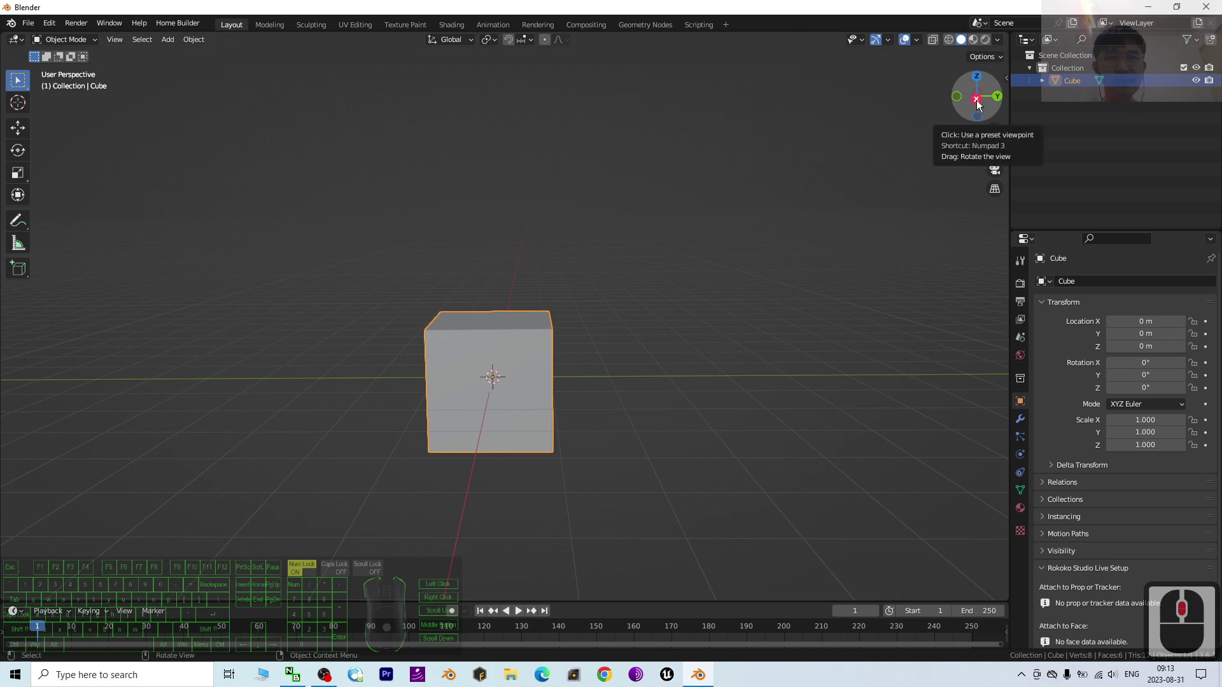
{"action": "left_click", "coordinate": [978, 101]}
{"action": "scroll", "coordinate": [497, 394], "scroll_direction": "up", "scroll_amount": 2}
{"action": "scroll", "coordinate": [509, 401], "scroll_direction": "down", "scroll_amount": 2}
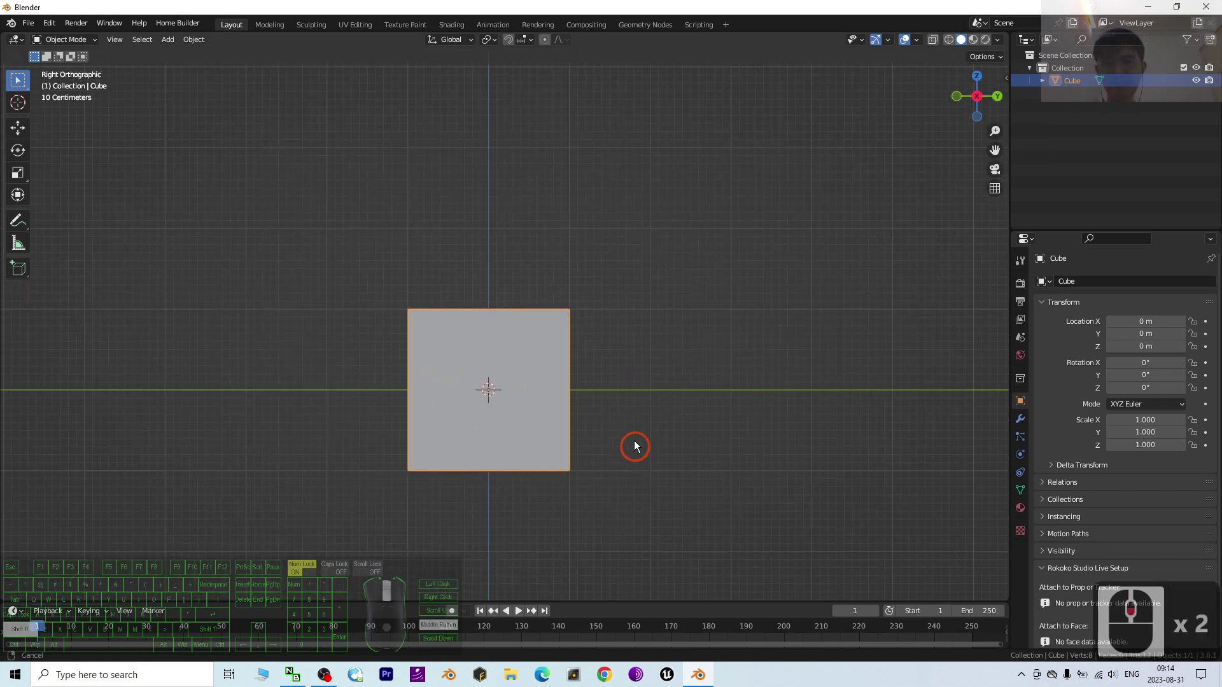
{"action": "middle_click_drag", "start_coordinate": [636, 444], "coordinate": [584, 346], "text": "shift"}
{"action": "left_click", "coordinate": [18, 128]}
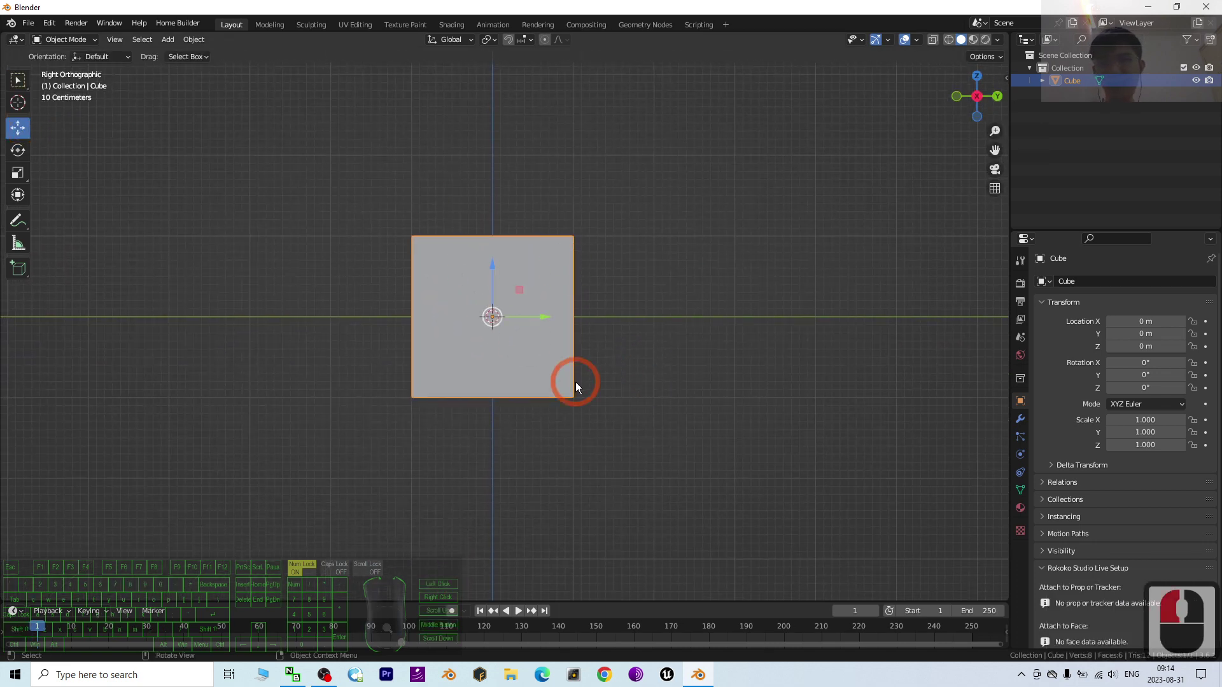
{"action": "scroll", "coordinate": [490, 289], "scroll_direction": "up", "scroll_amount": 2}
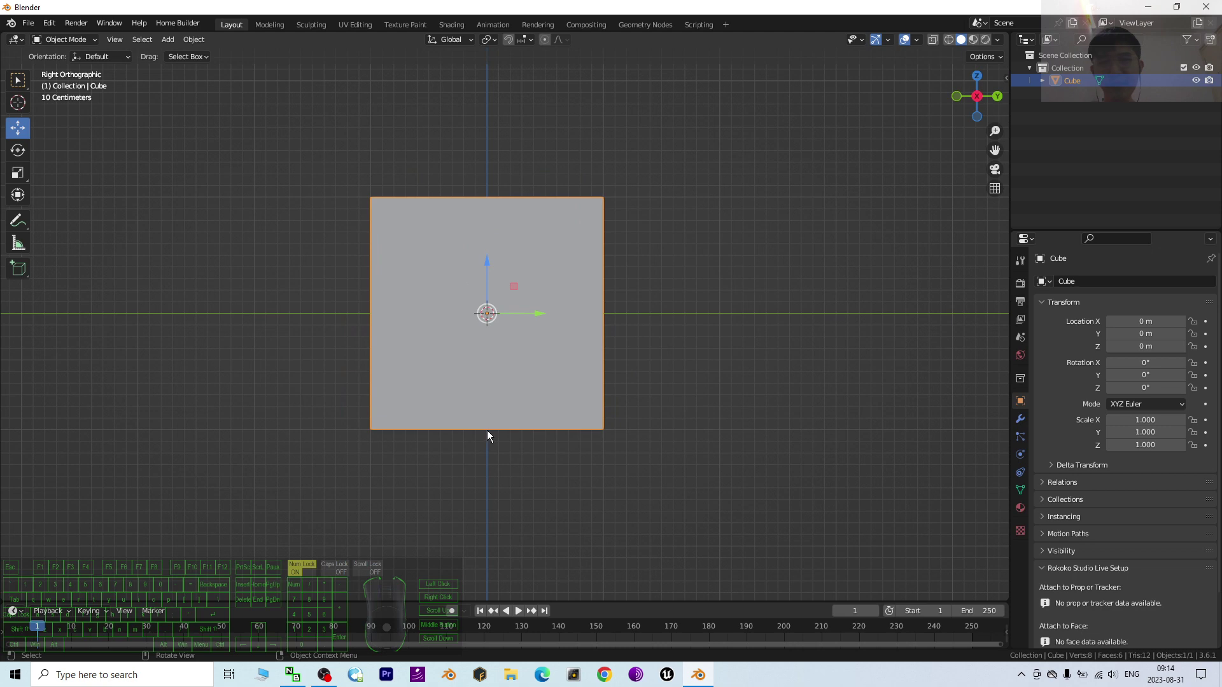
{"action": "scroll", "coordinate": [487, 430], "scroll_direction": "down", "scroll_amount": 1}
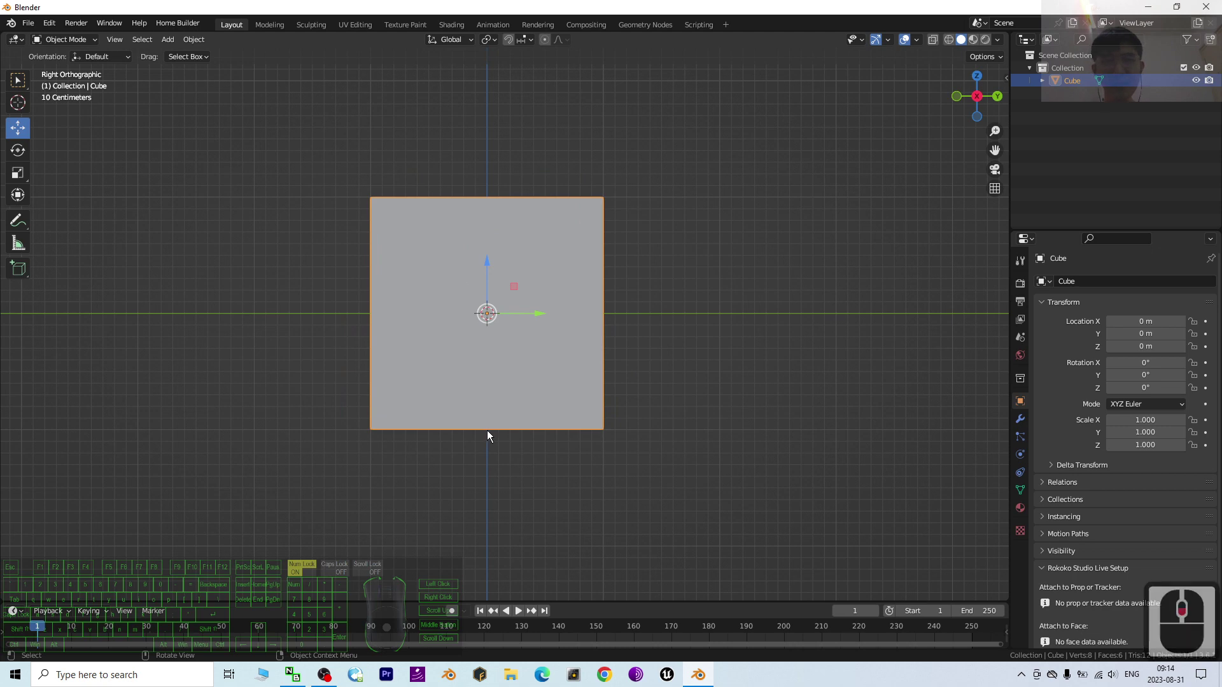
{"action": "scroll", "coordinate": [487, 430], "scroll_direction": "up", "scroll_amount": 1}
{"action": "scroll", "coordinate": [488, 431], "scroll_direction": "down", "scroll_amount": 1}
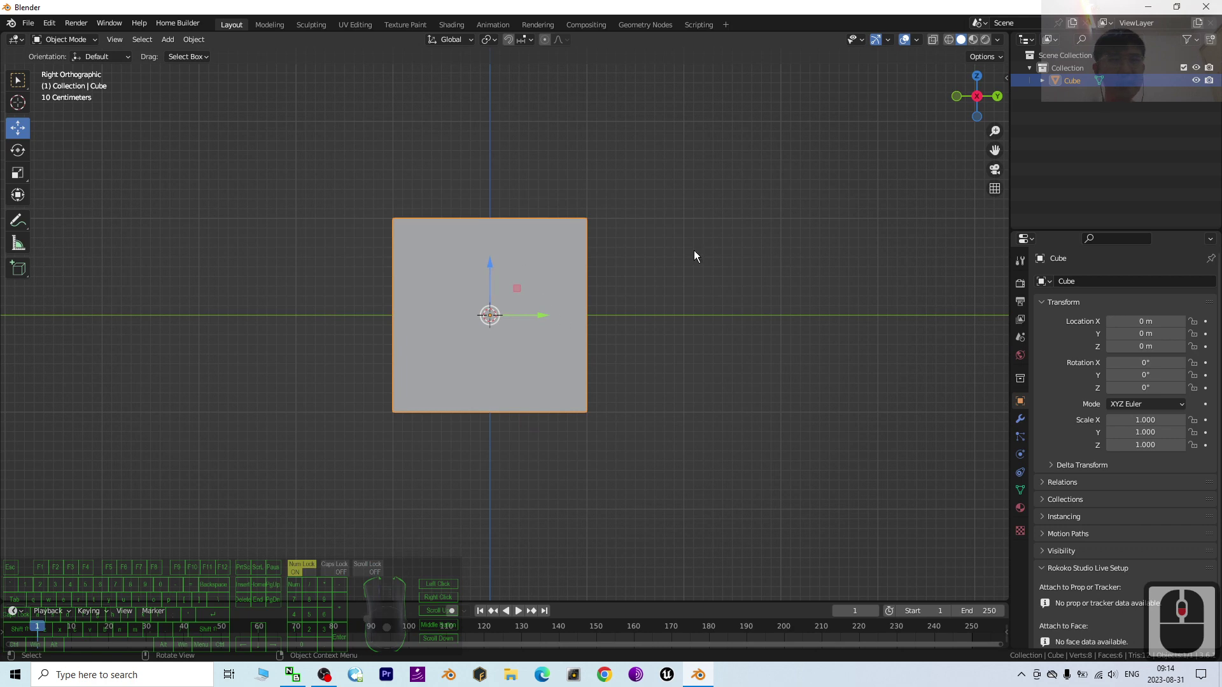
{"action": "left_click_drag", "start_coordinate": [488, 264], "coordinate": [489, 159]}
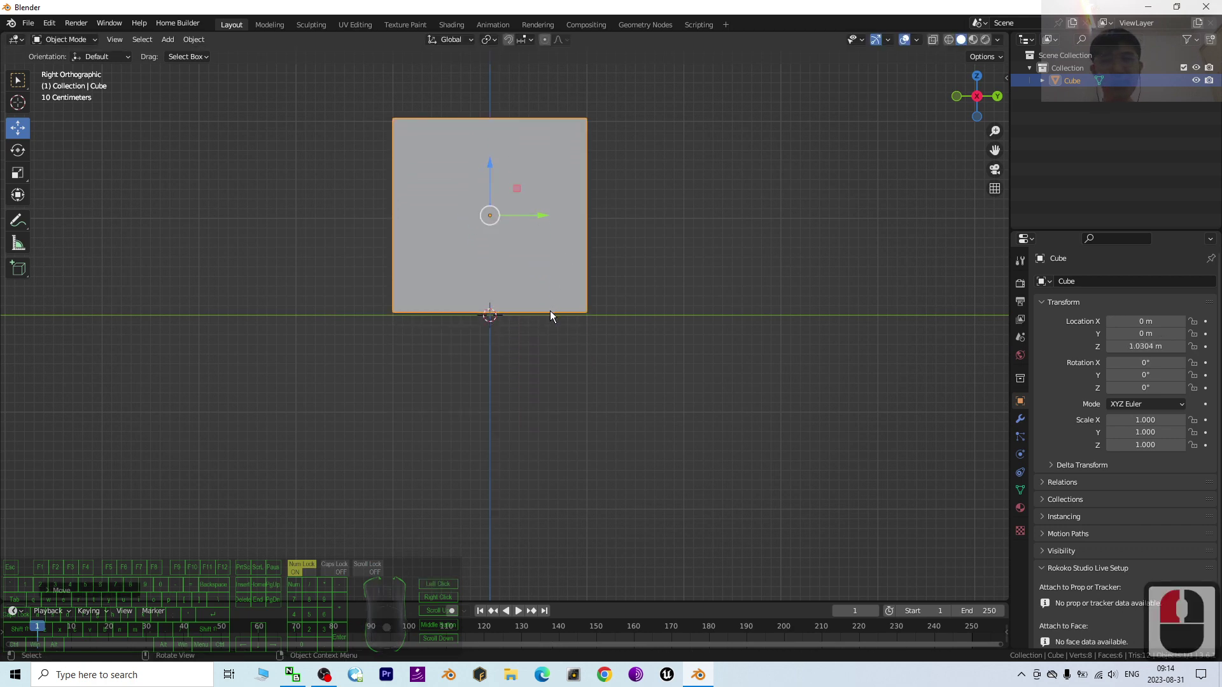
{"action": "left_click", "coordinate": [1161, 344]}
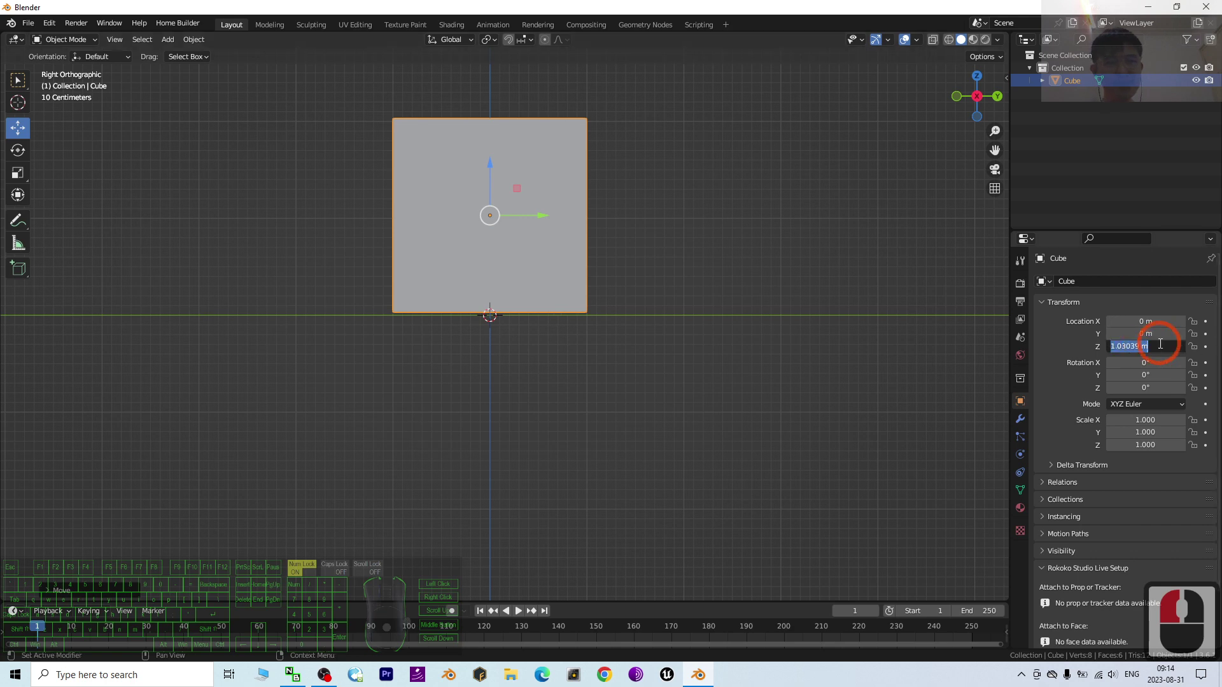
{"action": "type", "text": "1"}
{"action": "key", "text": "Return"}
Enable origin-only transforms and move the cube's origin down along Z to its bottom face, at a Z location of about 0.002 m.
{"action": "scroll", "coordinate": [740, 296], "scroll_direction": "up", "scroll_amount": 3}
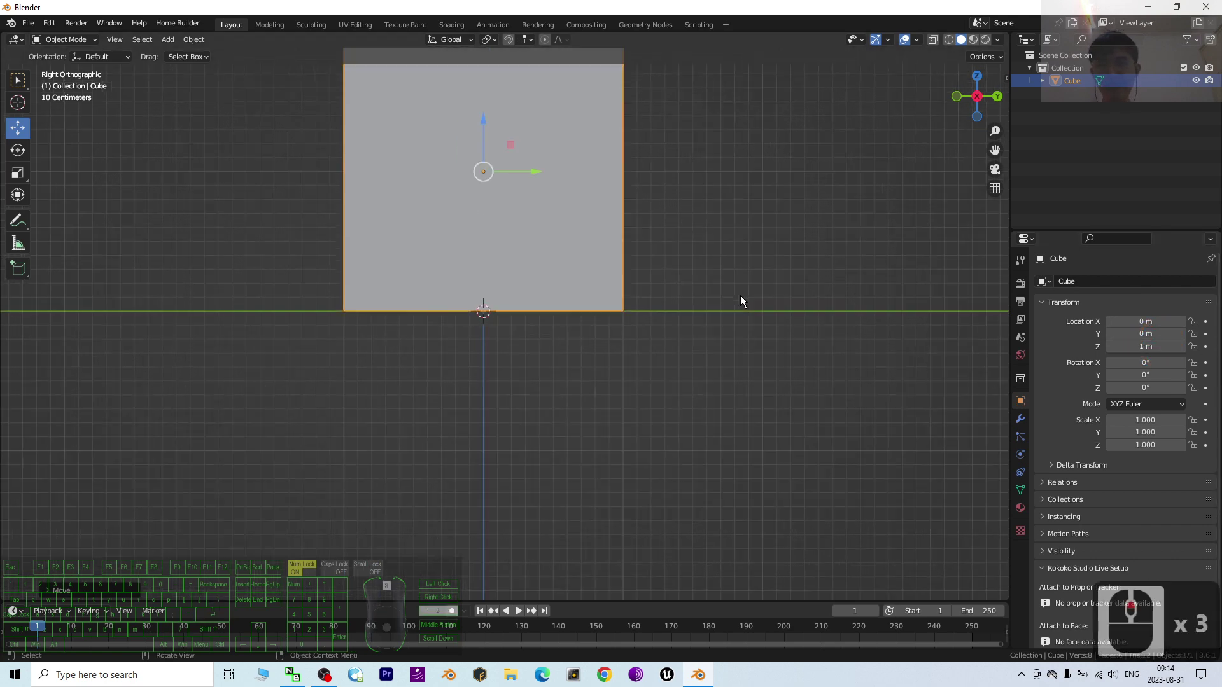
{"action": "middle_click_drag", "start_coordinate": [715, 227], "coordinate": [738, 312], "text": "shift"}
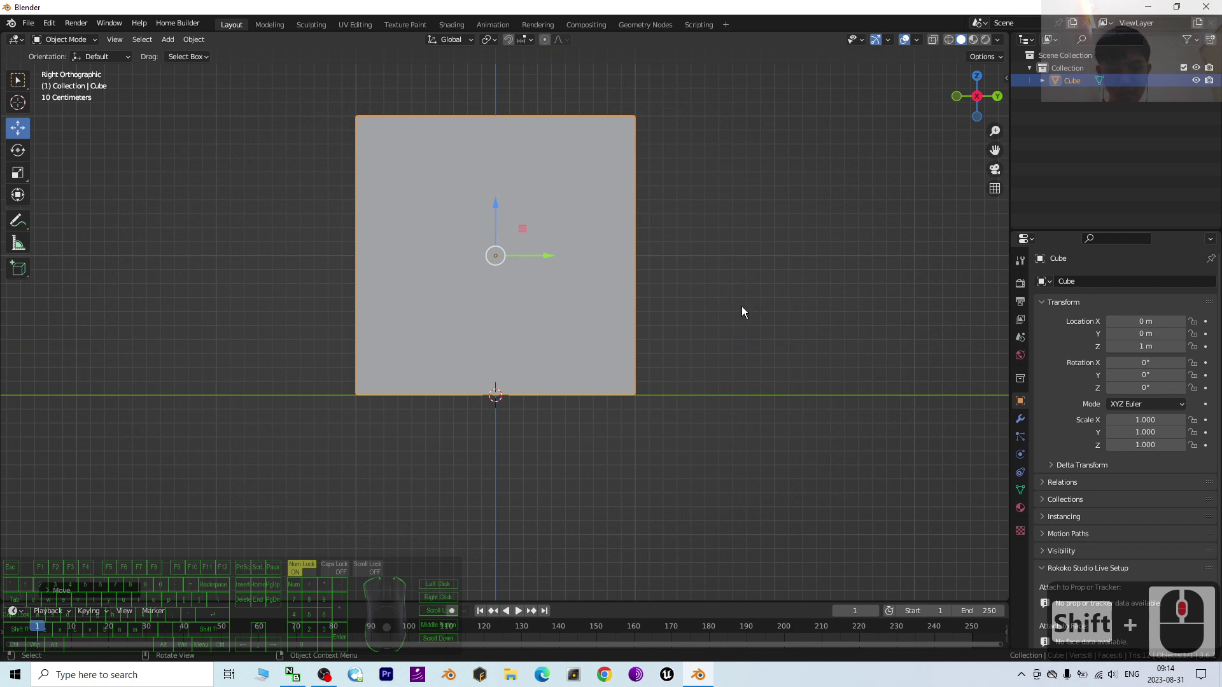
{"action": "key", "text": "ctrl"}
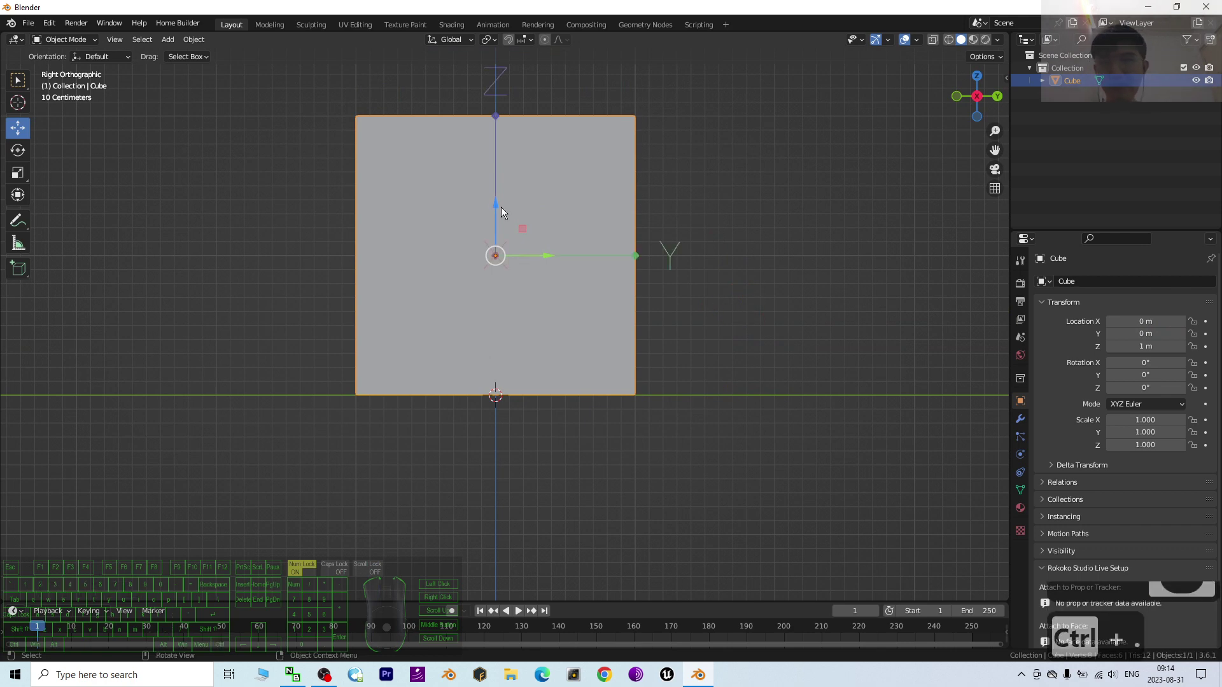
{"action": "left_click_drag", "start_coordinate": [495, 204], "coordinate": [512, 307]}
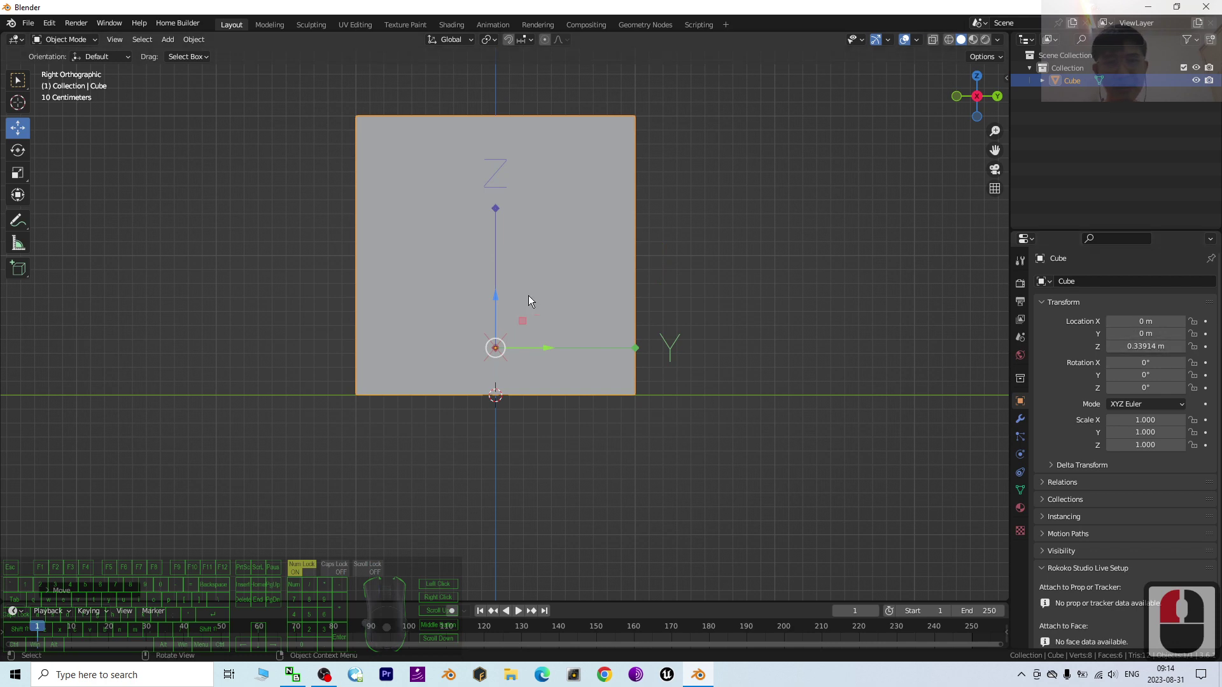
{"action": "left_click_drag", "start_coordinate": [495, 297], "coordinate": [496, 344]}
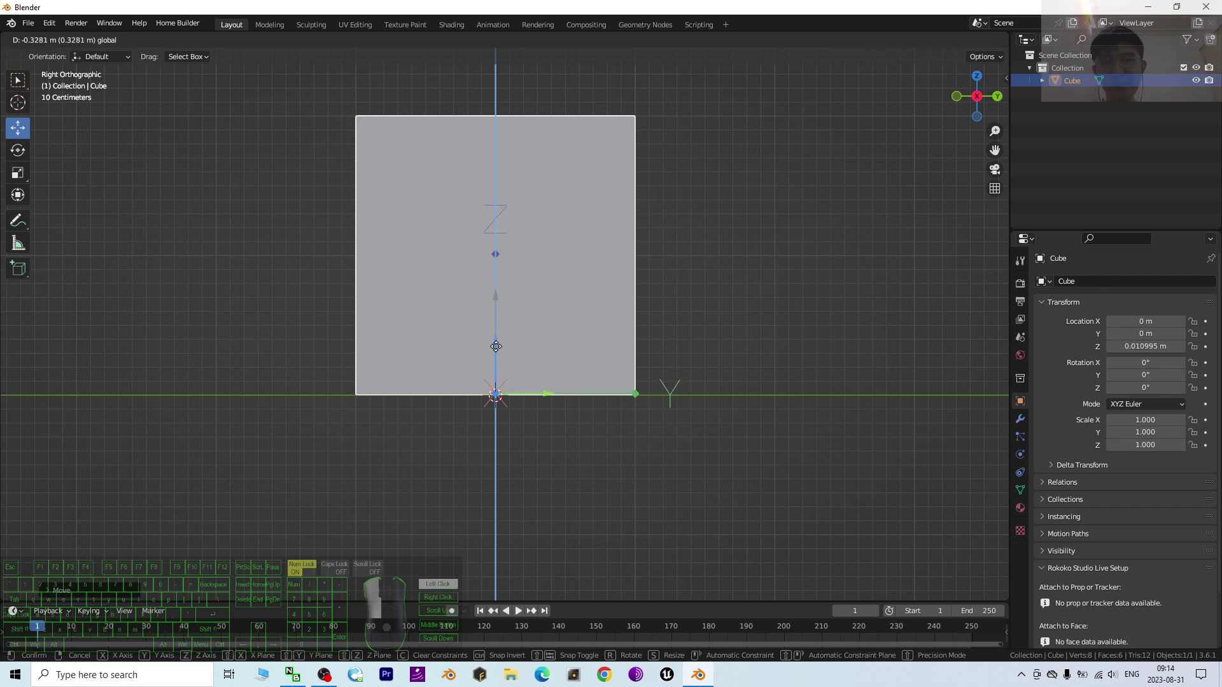
{"action": "left_click_drag", "start_coordinate": [496, 348], "coordinate": [497, 348]}
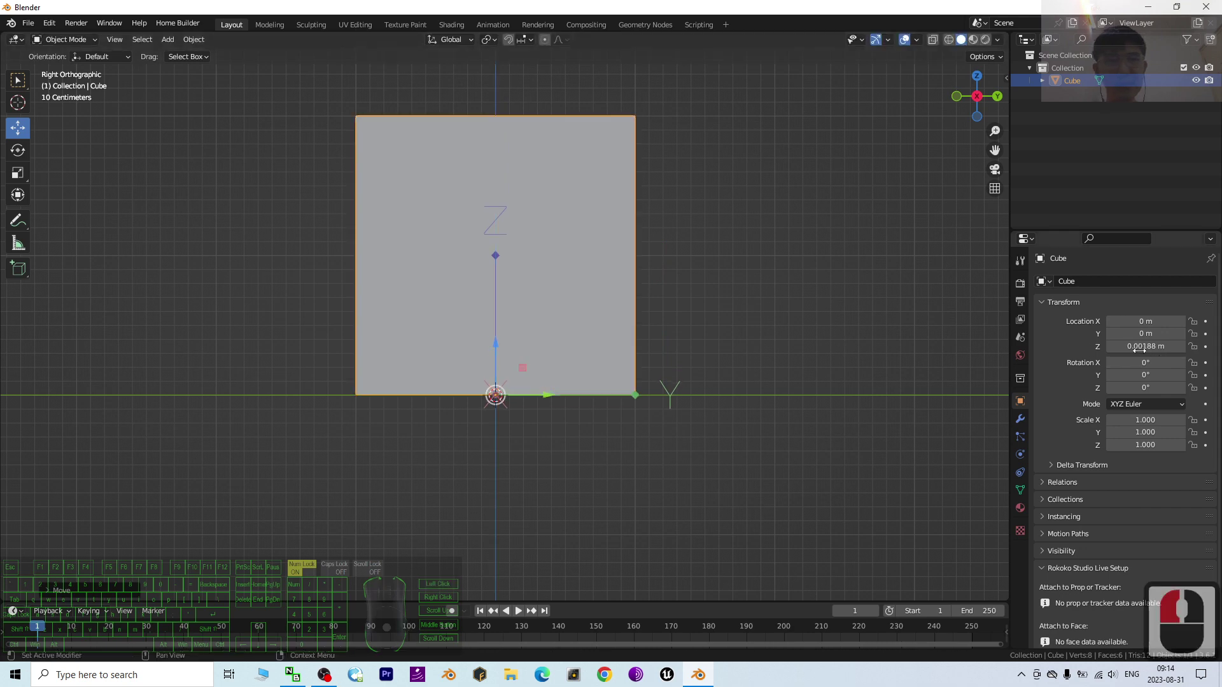
Refine the cube's origin in close-up by lowering it along Z onto the bottom edge, to about -0.00006 m.
{"action": "scroll", "coordinate": [567, 433], "scroll_direction": "up", "scroll_amount": 8}
{"action": "scroll", "coordinate": [574, 457], "scroll_direction": "down", "scroll_amount": 3}
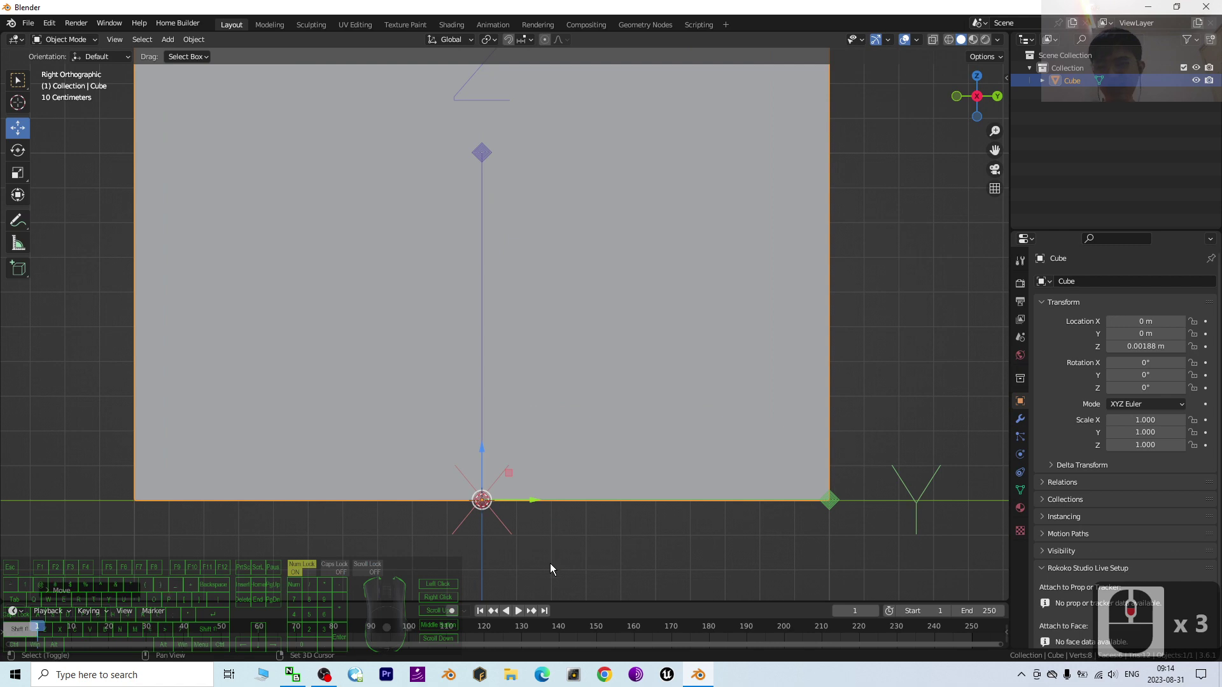
{"action": "middle_click_drag", "start_coordinate": [550, 565], "coordinate": [550, 428], "text": "shift"}
{"action": "scroll", "coordinate": [576, 379], "scroll_direction": "up", "scroll_amount": 2}
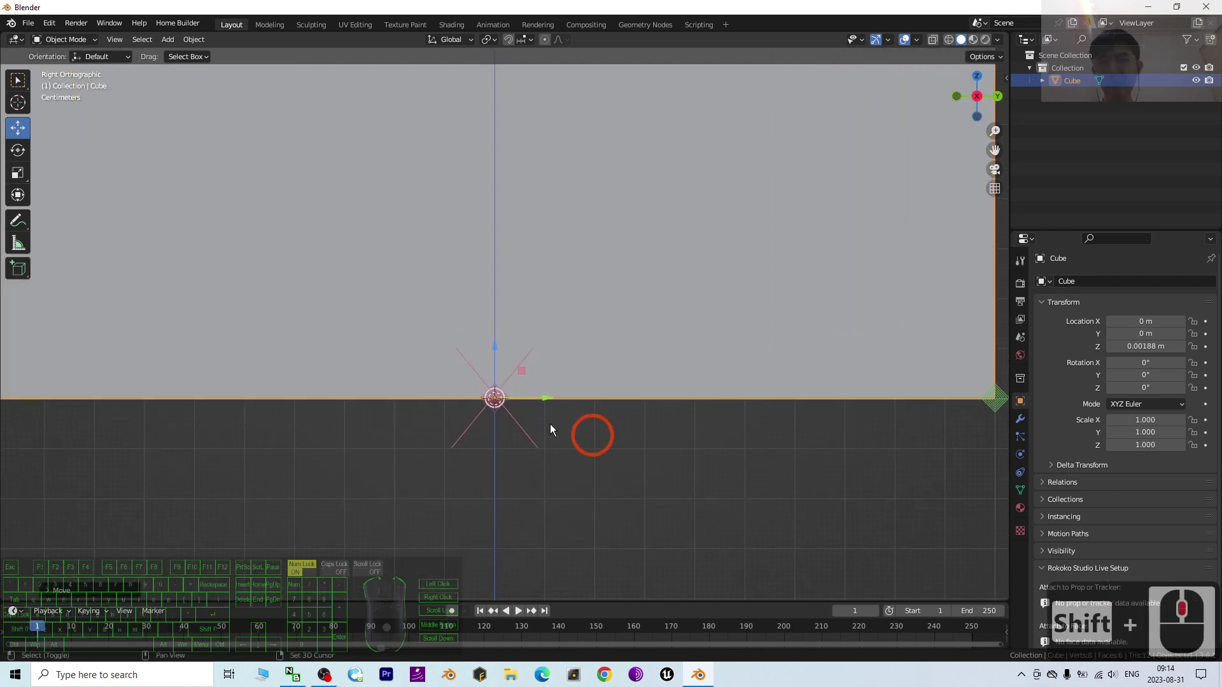
{"action": "scroll", "coordinate": [541, 420], "scroll_direction": "up", "scroll_amount": 6}
{"action": "scroll", "coordinate": [629, 341], "scroll_direction": "down", "scroll_amount": 6}
{"action": "scroll", "coordinate": [491, 314], "scroll_direction": "up", "scroll_amount": 4}
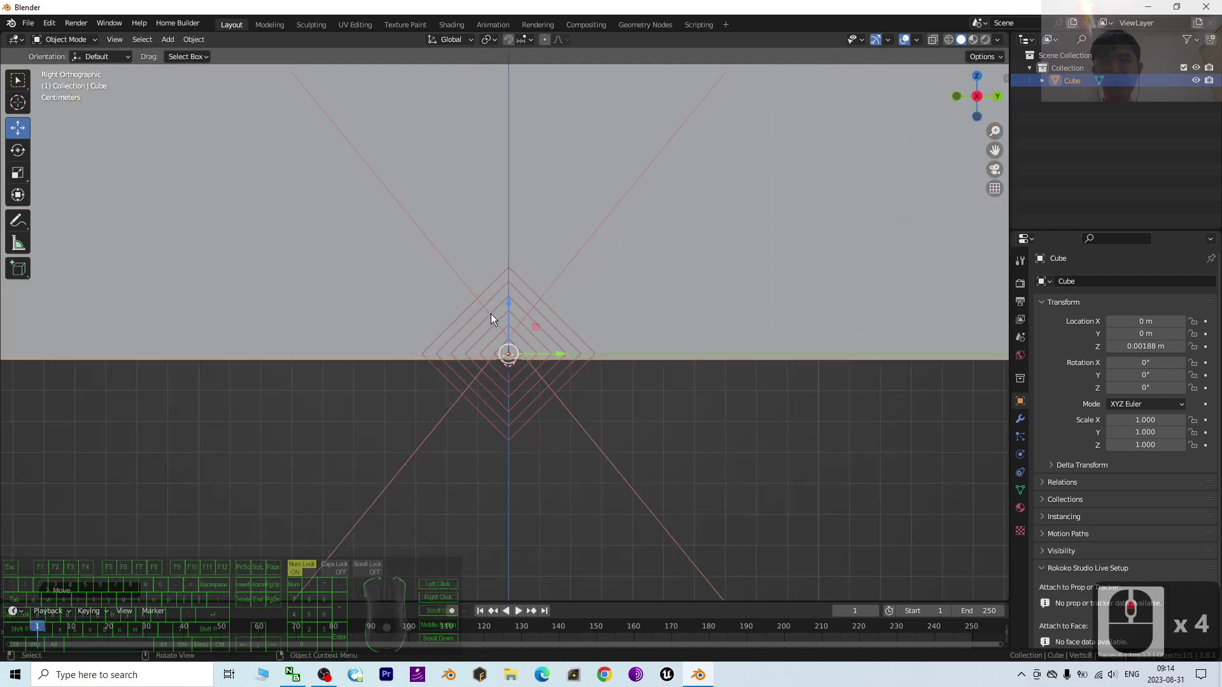
{"action": "scroll", "coordinate": [567, 376], "scroll_direction": "up", "scroll_amount": 10}
{"action": "scroll", "coordinate": [565, 422], "scroll_direction": "up", "scroll_amount": 4}
{"action": "scroll", "coordinate": [602, 377], "scroll_direction": "up", "scroll_amount": 3}
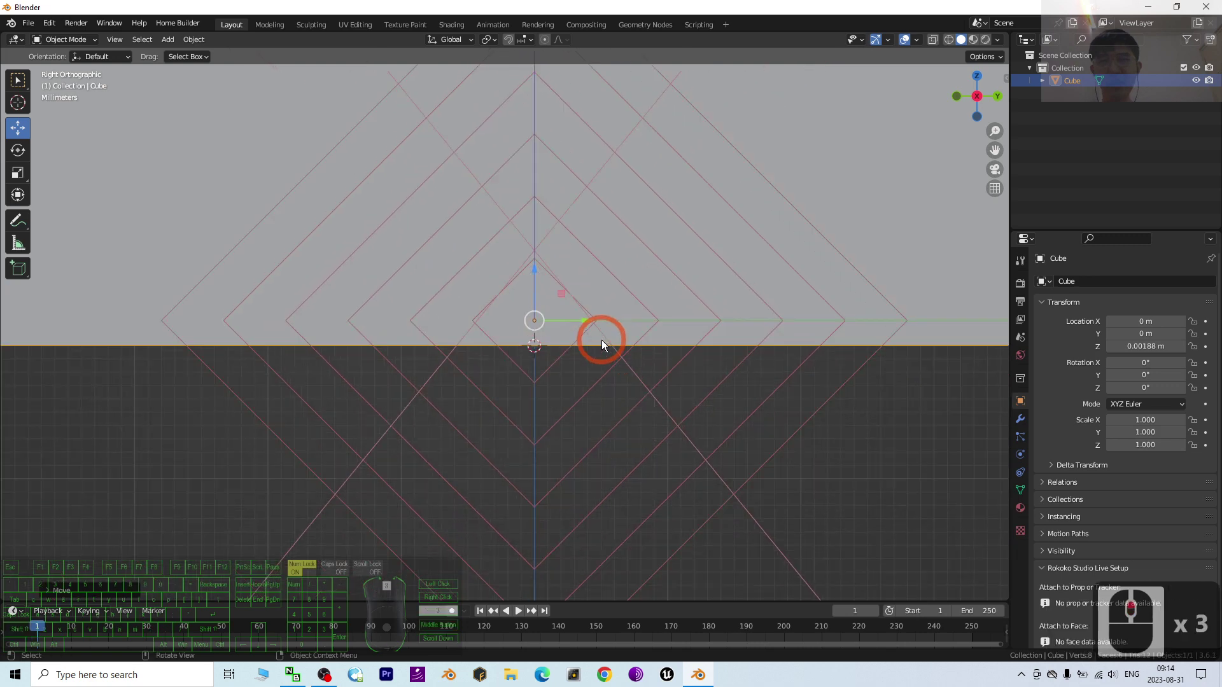
{"action": "scroll", "coordinate": [601, 339], "scroll_direction": "up", "scroll_amount": 4}
{"action": "left_click_drag", "start_coordinate": [567, 266], "coordinate": [567, 325]}
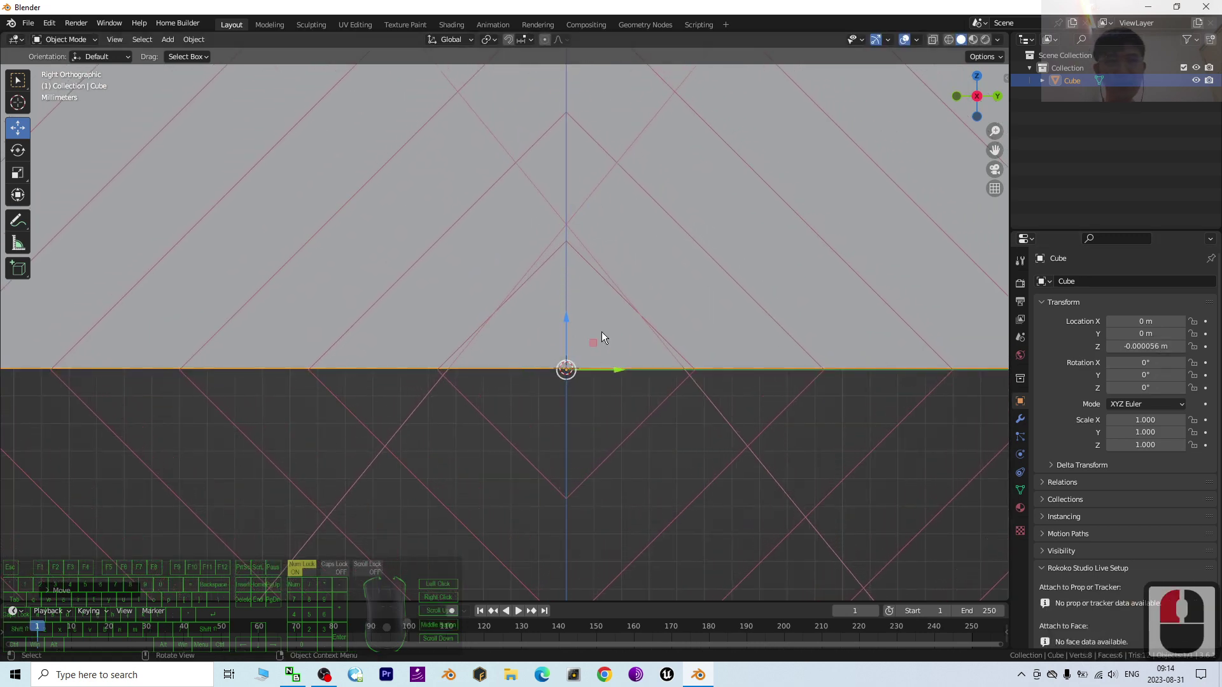
Nudge the cube's origin slightly up along Z onto the ground line, to a Z location of about -0.000002 m.
{"action": "scroll", "coordinate": [598, 376], "scroll_direction": "up", "scroll_amount": 7}
{"action": "middle_click_drag", "start_coordinate": [774, 480], "coordinate": [573, 354], "text": "shift"}
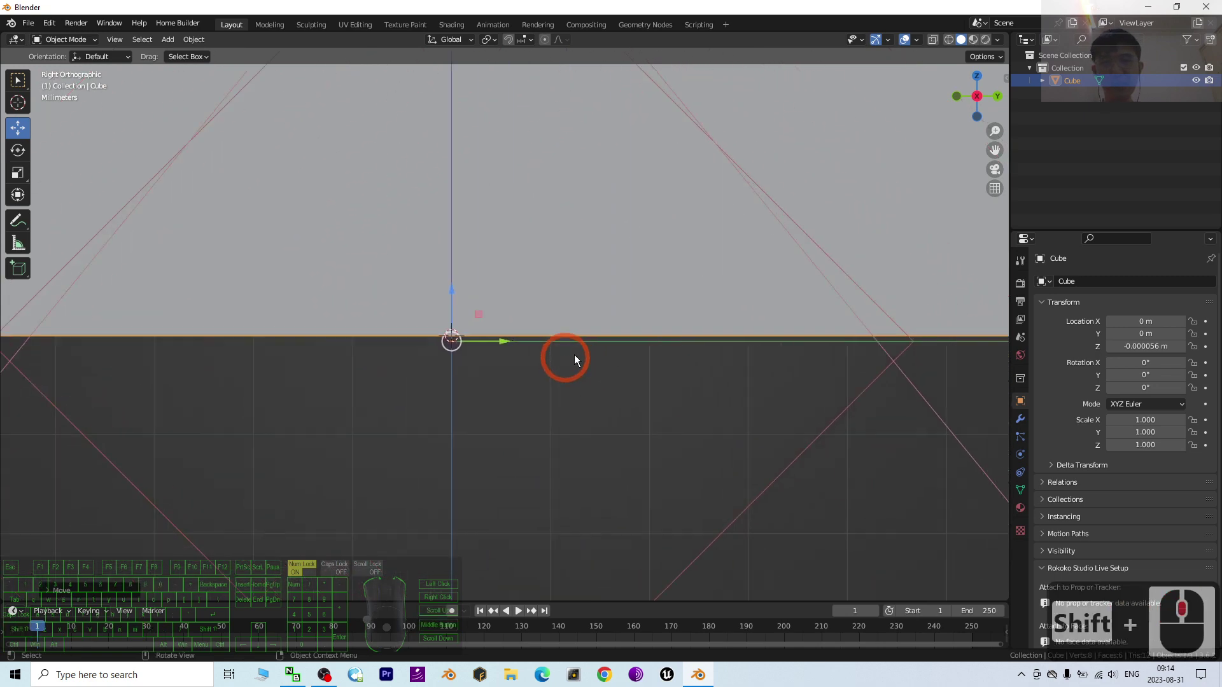
{"action": "scroll", "coordinate": [457, 346], "scroll_direction": "up", "scroll_amount": 5}
{"action": "scroll", "coordinate": [457, 346], "scroll_direction": "up", "scroll_amount": 2}
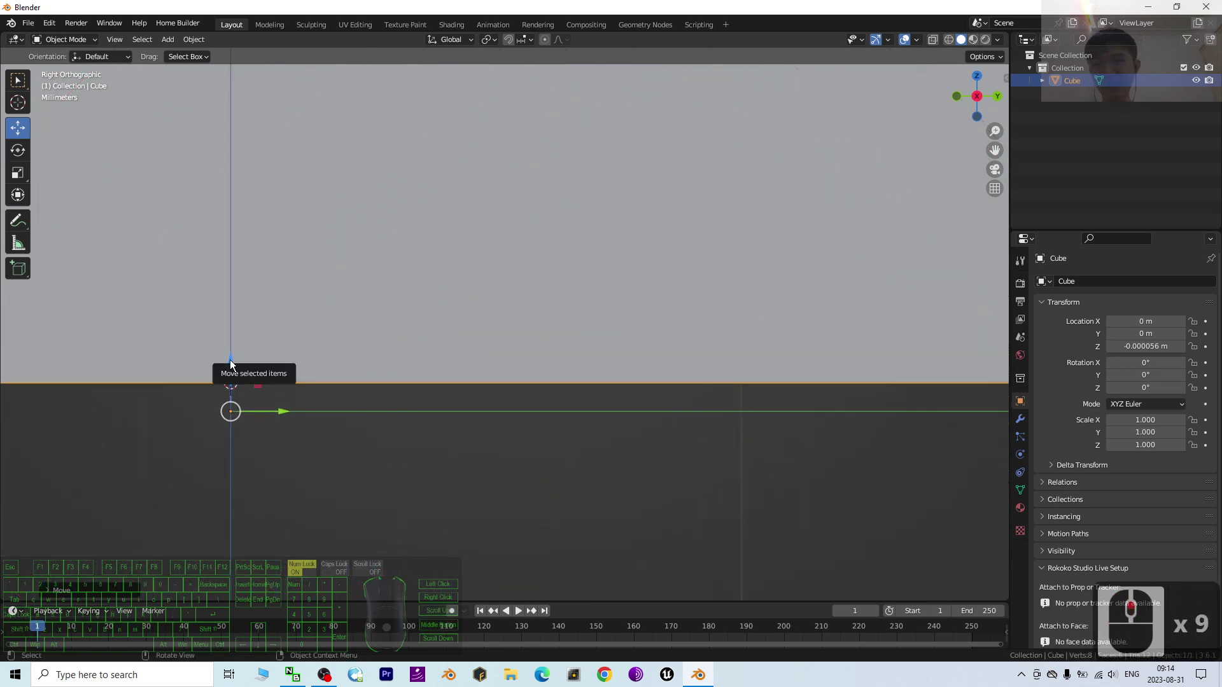
{"action": "left_click_drag", "start_coordinate": [230, 360], "coordinate": [226, 330]}
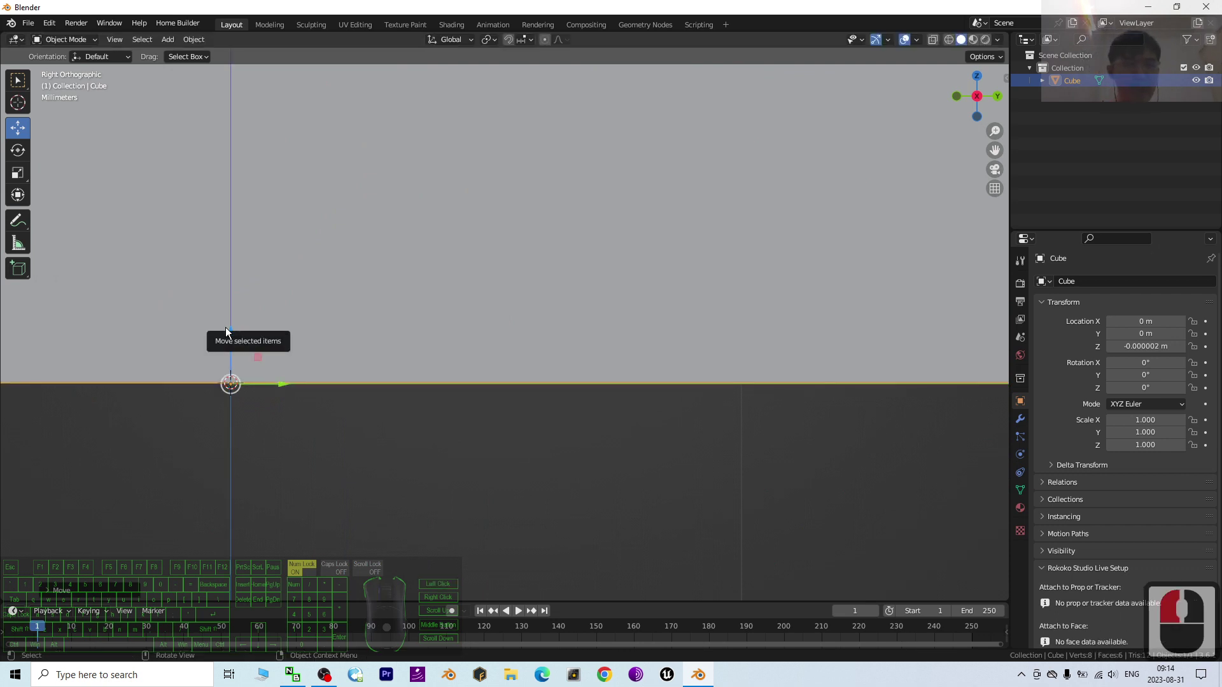
{"action": "scroll", "coordinate": [170, 471], "scroll_direction": "down", "scroll_amount": 6, "text": "ctrl"}
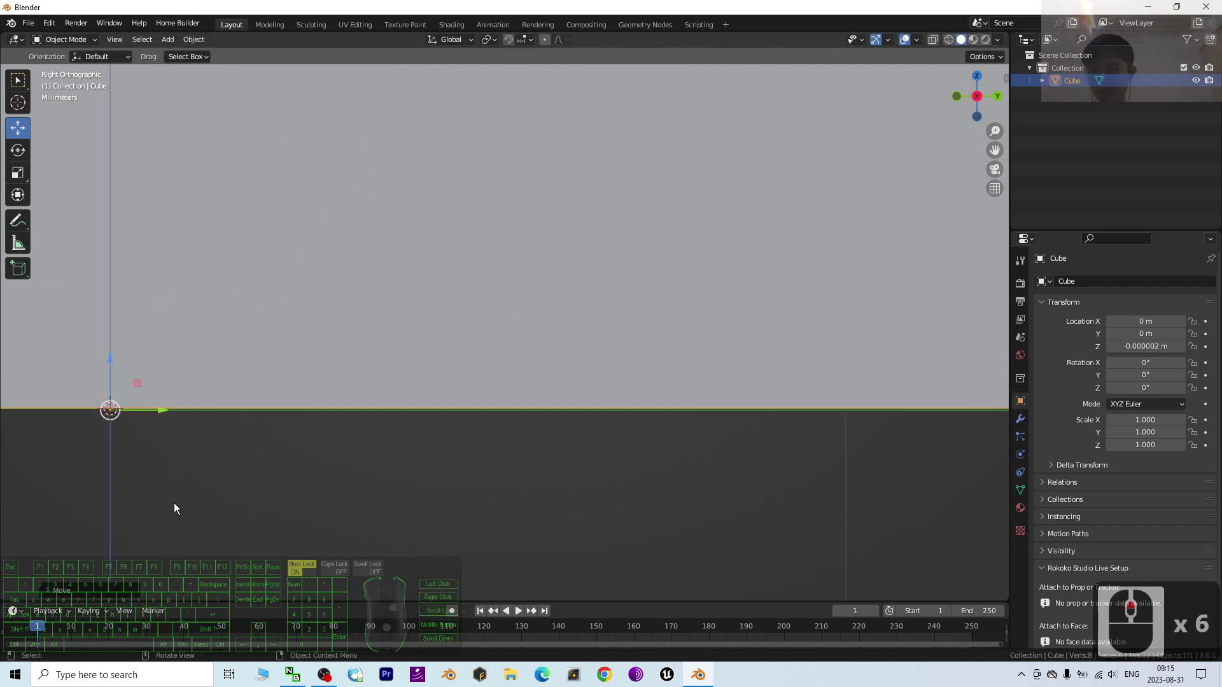
{"action": "mouse_move", "coordinate": [174, 503]}
{"action": "middle_mouse_down"}
{"action": "mouse_move", "coordinate": [252, 490]}
{"action": "mouse_move", "coordinate": [163, 497]}
{"action": "middle_mouse_up"}
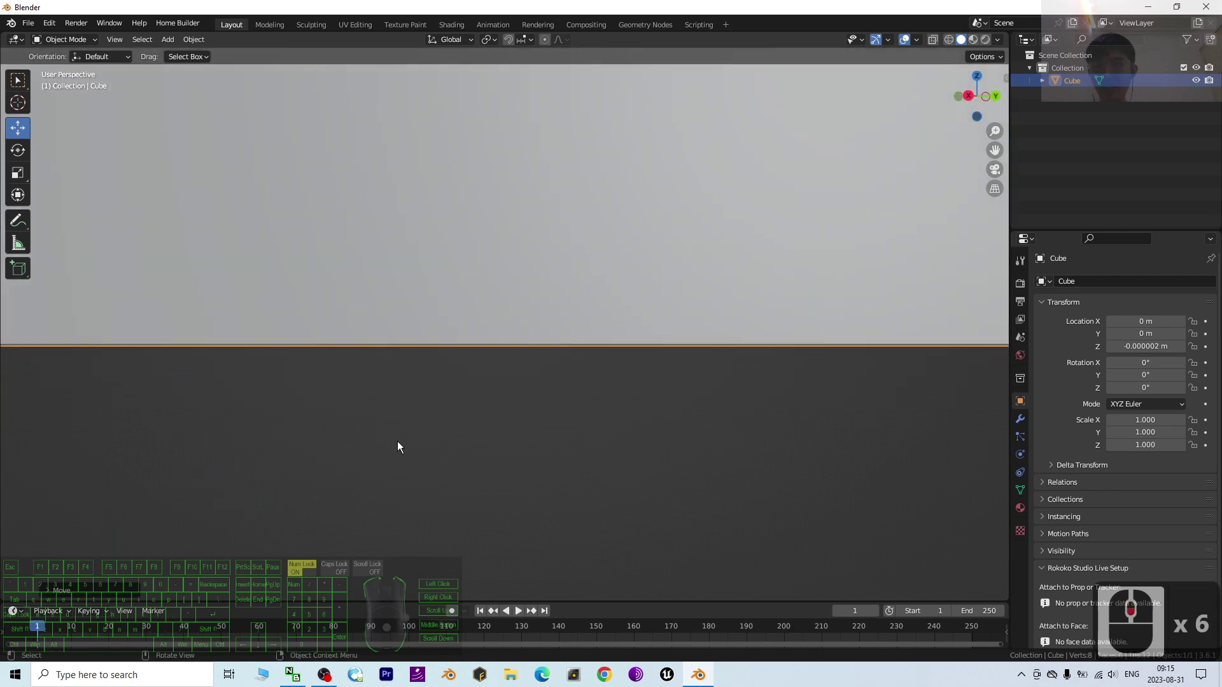
{"action": "scroll", "coordinate": [433, 433], "scroll_direction": "down", "scroll_amount": 20, "text": "ctrl"}
{"action": "left_click", "coordinate": [968, 95]}
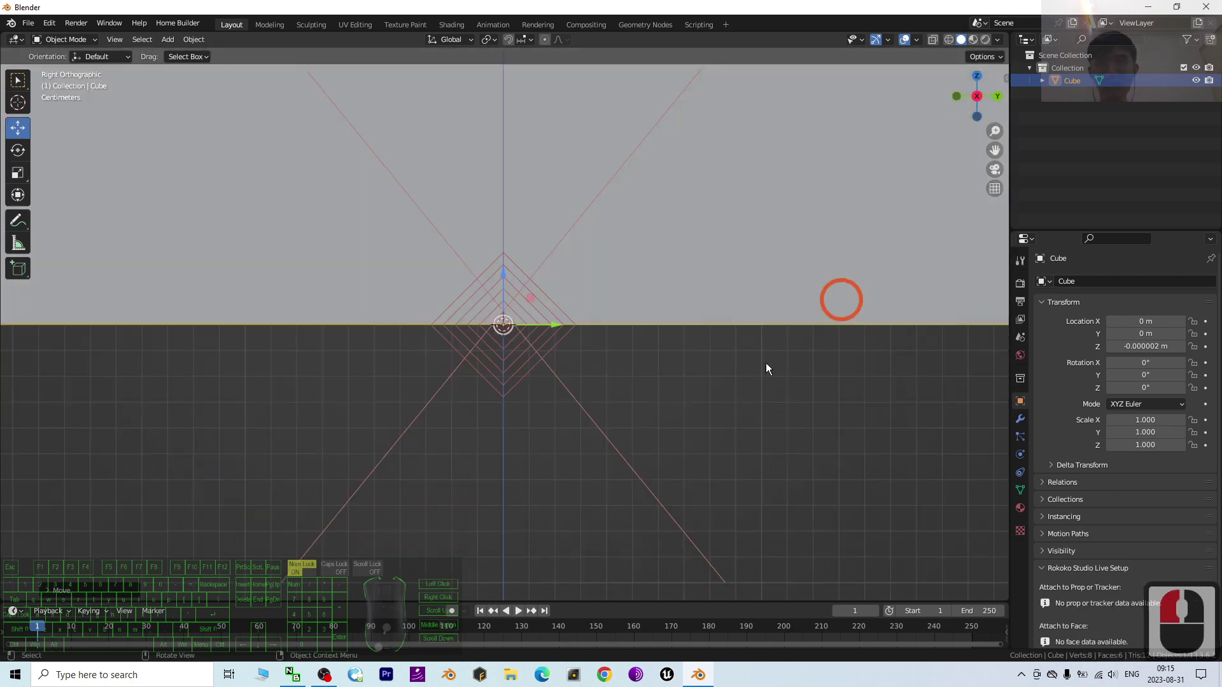
{"action": "scroll", "coordinate": [479, 354], "scroll_direction": "up", "scroll_amount": 20}
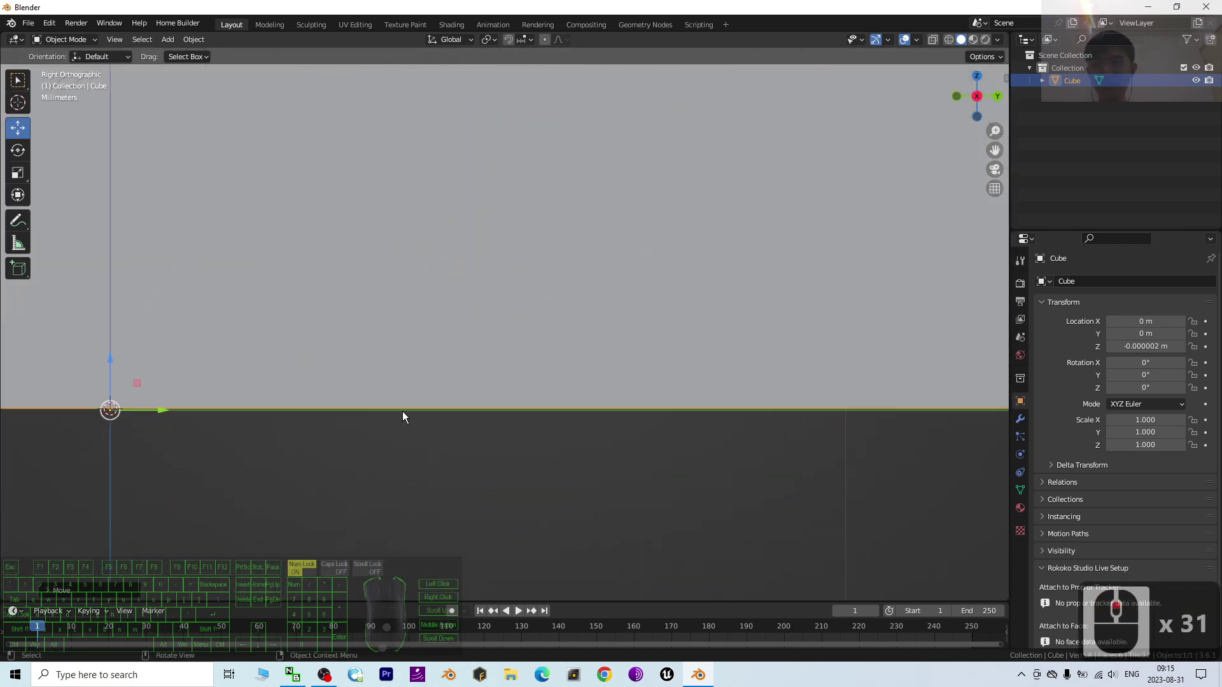
Nudge the cube's origin up along Z exactly onto the ground line, to a Z location of 0 m.
{"action": "middle_click_drag", "start_coordinate": [234, 487], "coordinate": [540, 420], "text": "shift"}
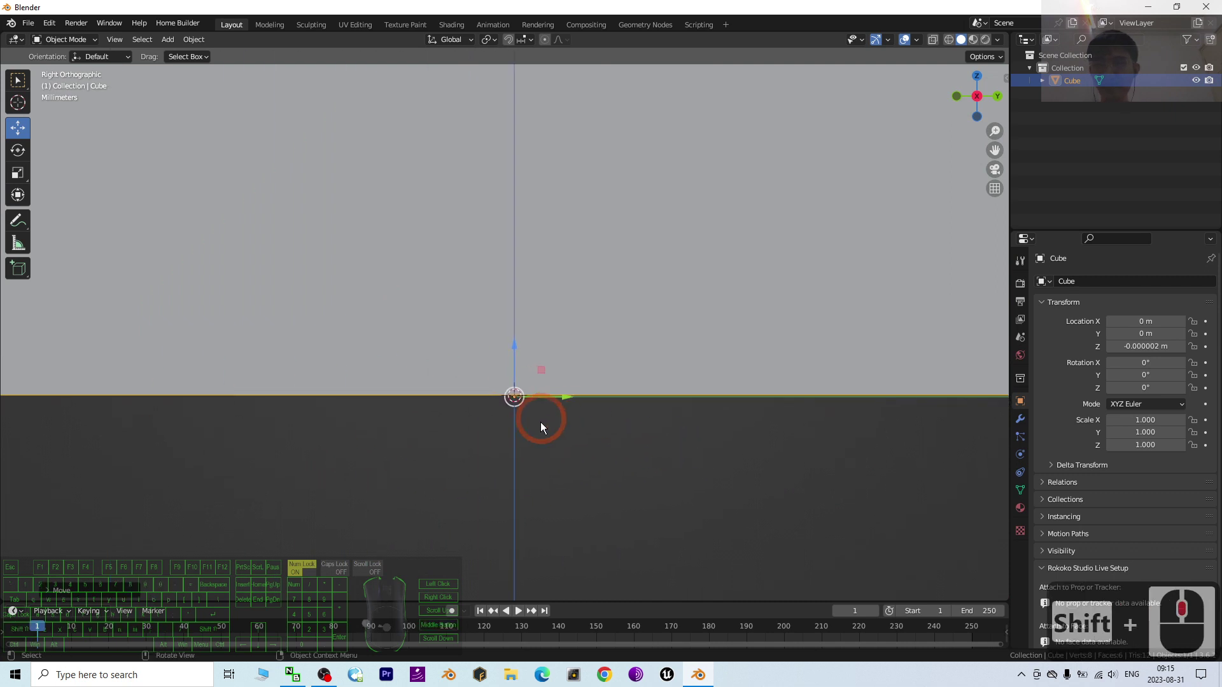
{"action": "left_click_drag", "start_coordinate": [514, 345], "coordinate": [514, 340]}
{"action": "left_click_drag", "start_coordinate": [1137, 345], "coordinate": [1139, 345]}
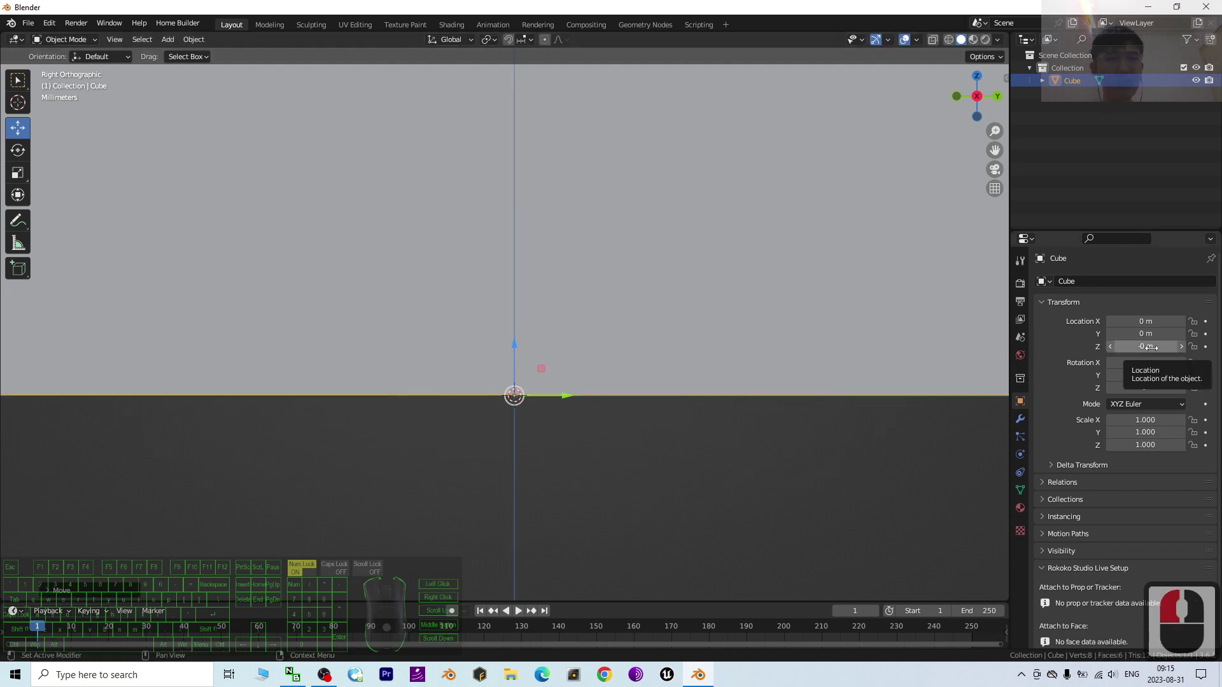
Examine the cube's origin against its bottom face and the ground plane, close up, from above and from below.
{"action": "scroll", "coordinate": [616, 403], "scroll_direction": "down", "scroll_amount": 20}
{"action": "scroll", "coordinate": [617, 399], "scroll_direction": "down", "scroll_amount": 20}
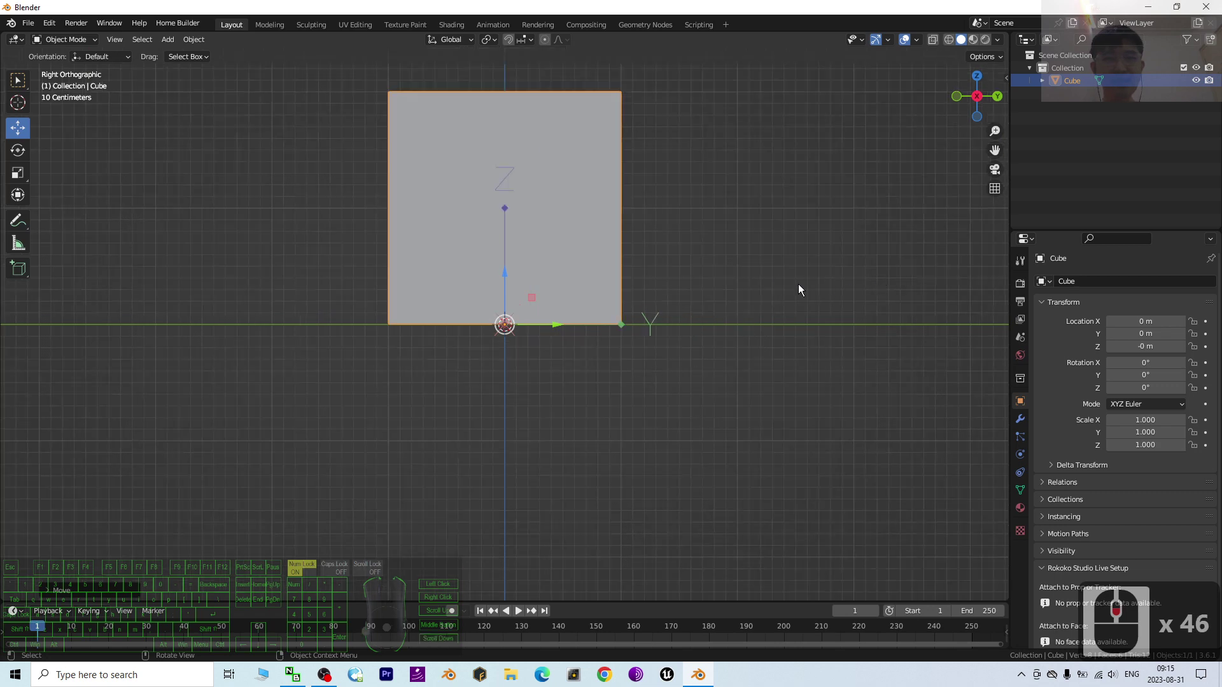
{"action": "scroll", "coordinate": [709, 359], "scroll_direction": "up", "scroll_amount": 13}
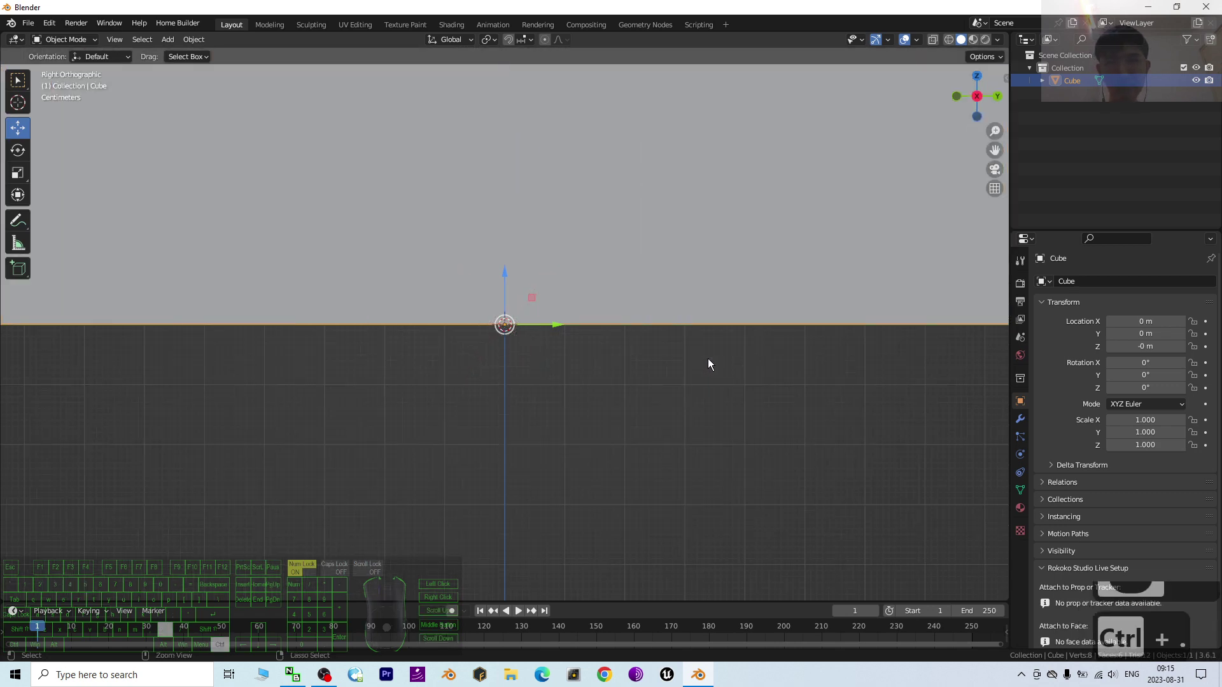
{"action": "scroll", "coordinate": [605, 332], "scroll_direction": "down", "scroll_amount": 17}
{"action": "middle_click_drag", "start_coordinate": [718, 257], "coordinate": [749, 327]}
{"action": "scroll", "coordinate": [524, 318], "scroll_direction": "down", "scroll_amount": 6}
{"action": "scroll", "coordinate": [621, 346], "scroll_direction": "up", "scroll_amount": 8}
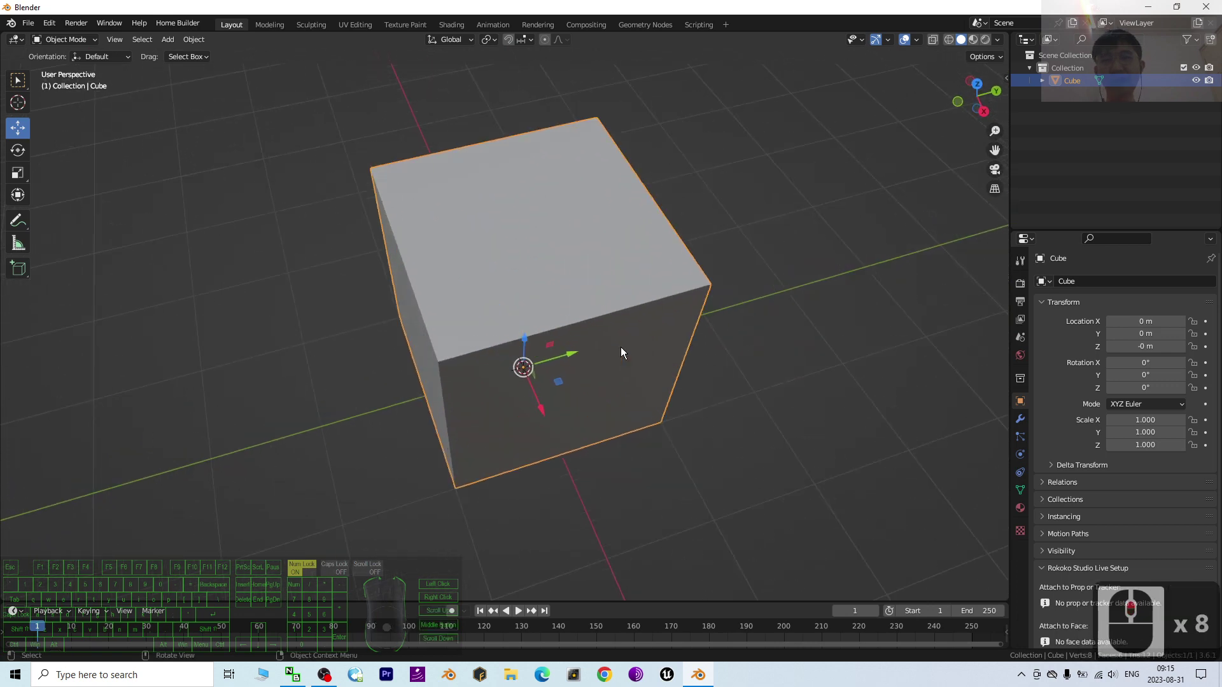
{"action": "scroll", "coordinate": [653, 278], "scroll_direction": "down", "scroll_amount": 6}
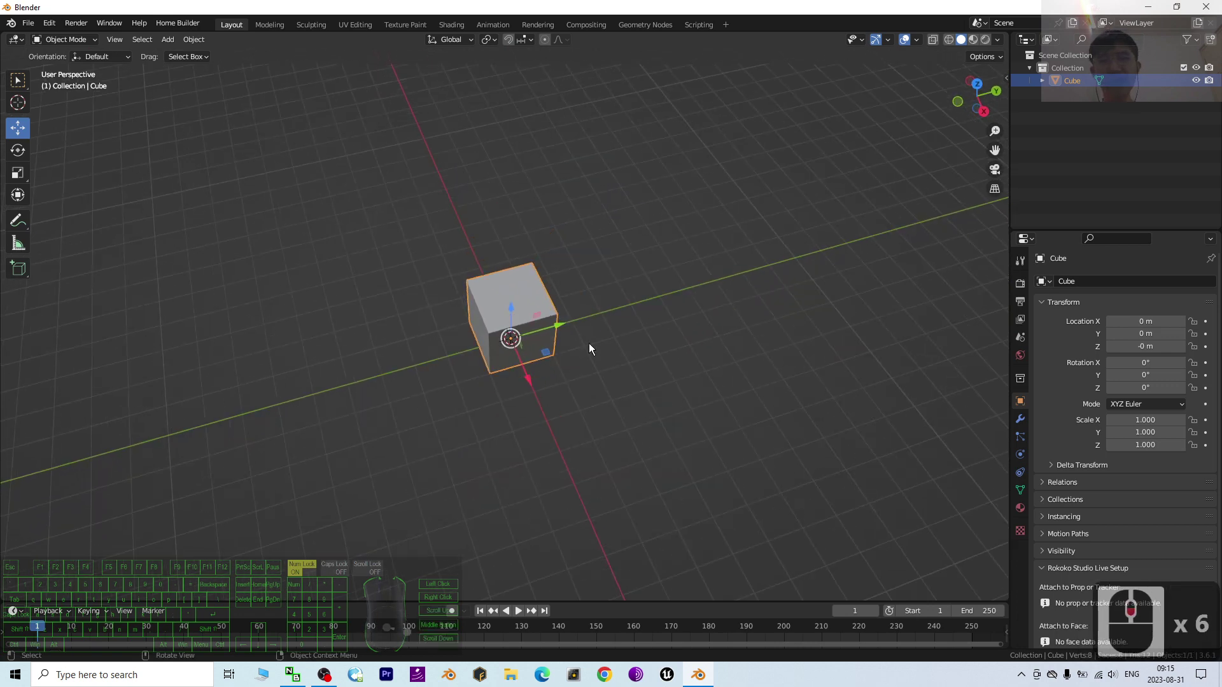
{"action": "middle_click_drag", "start_coordinate": [590, 342], "coordinate": [659, 379]}
{"action": "scroll", "coordinate": [537, 266], "scroll_direction": "up", "scroll_amount": 3}
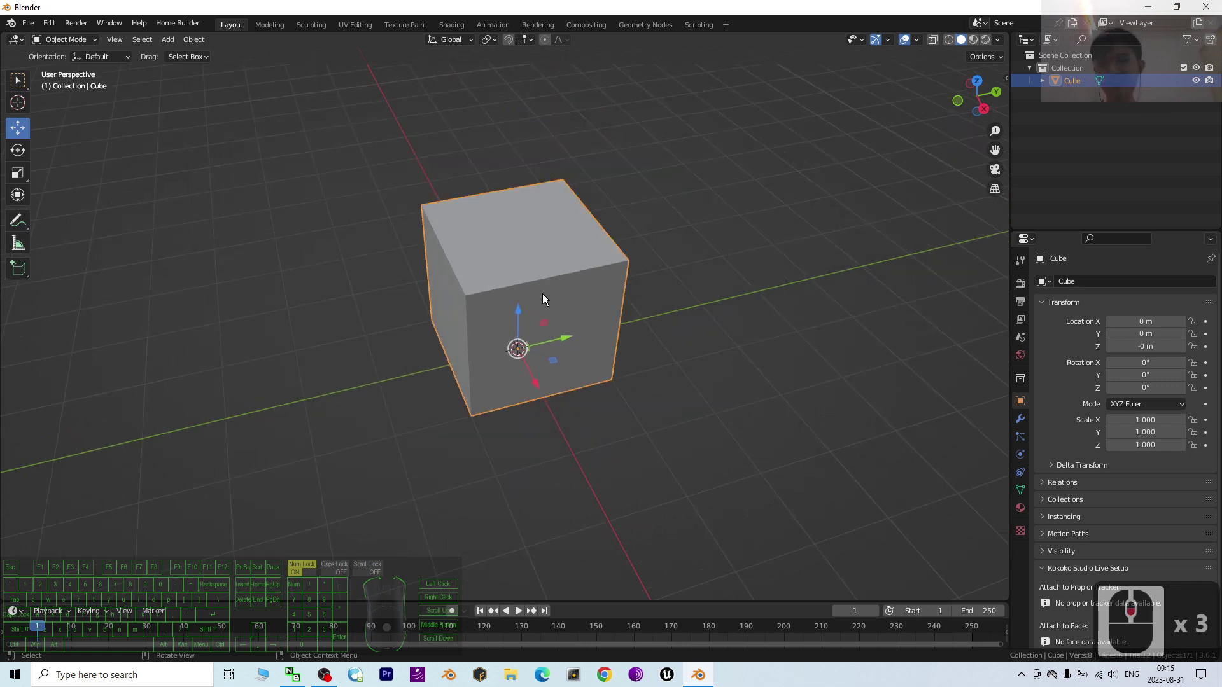
{"action": "scroll", "coordinate": [684, 494], "scroll_direction": "up", "scroll_amount": 4}
{"action": "scroll", "coordinate": [655, 480], "scroll_direction": "down", "scroll_amount": 3}
{"action": "middle_click_drag", "start_coordinate": [655, 481], "coordinate": [634, 379]}
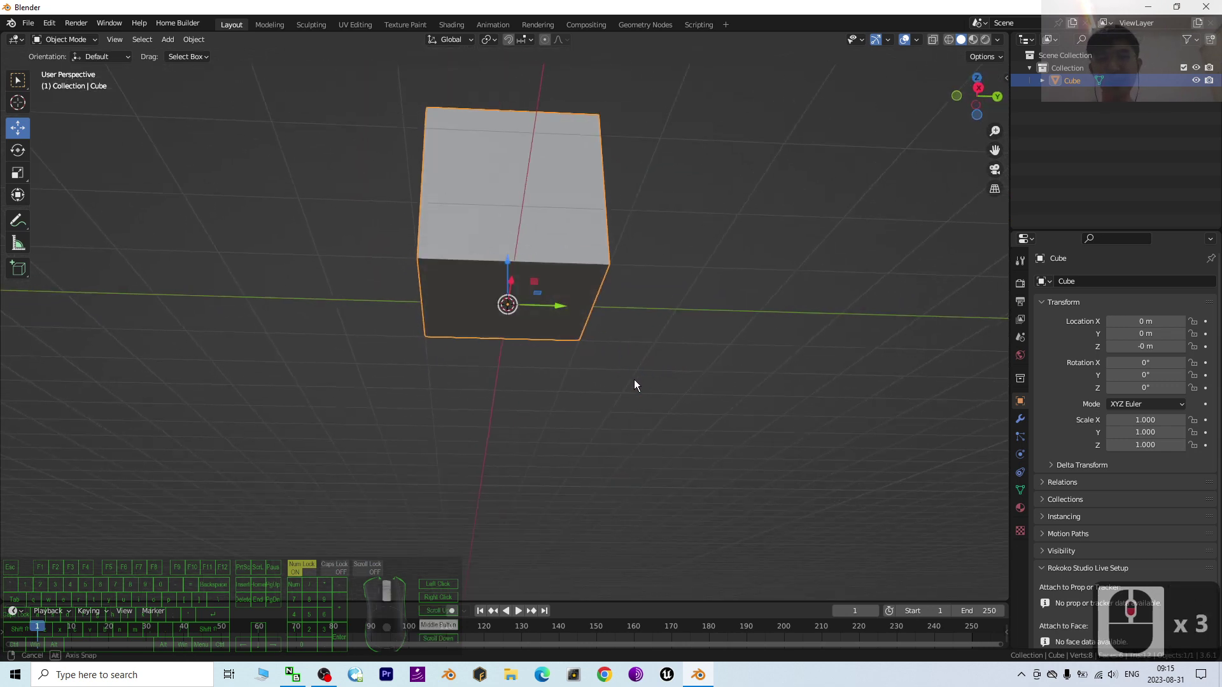
{"action": "scroll", "coordinate": [538, 305], "scroll_direction": "up", "scroll_amount": 4}
{"action": "scroll", "coordinate": [514, 289], "scroll_direction": "up", "scroll_amount": 2}
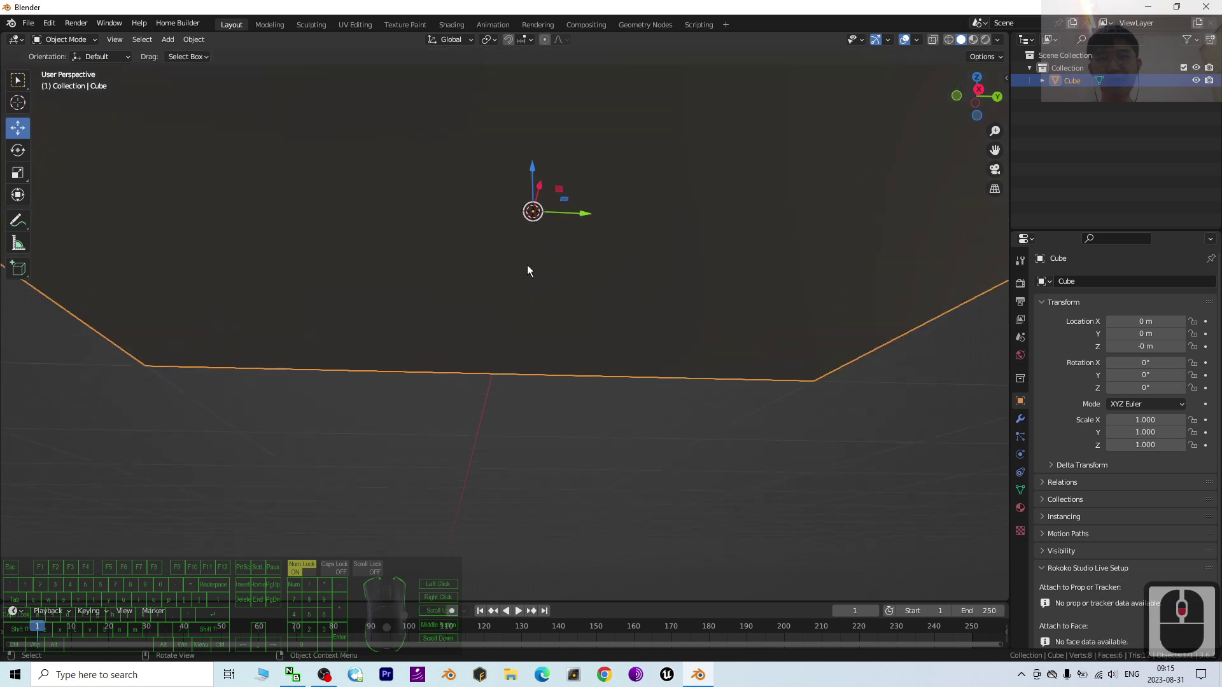
{"action": "scroll", "coordinate": [527, 265], "scroll_direction": "down", "scroll_amount": 7}
{"action": "middle_click_drag", "start_coordinate": [575, 230], "coordinate": [544, 370]}
{"action": "middle_click", "coordinate": [546, 333]}
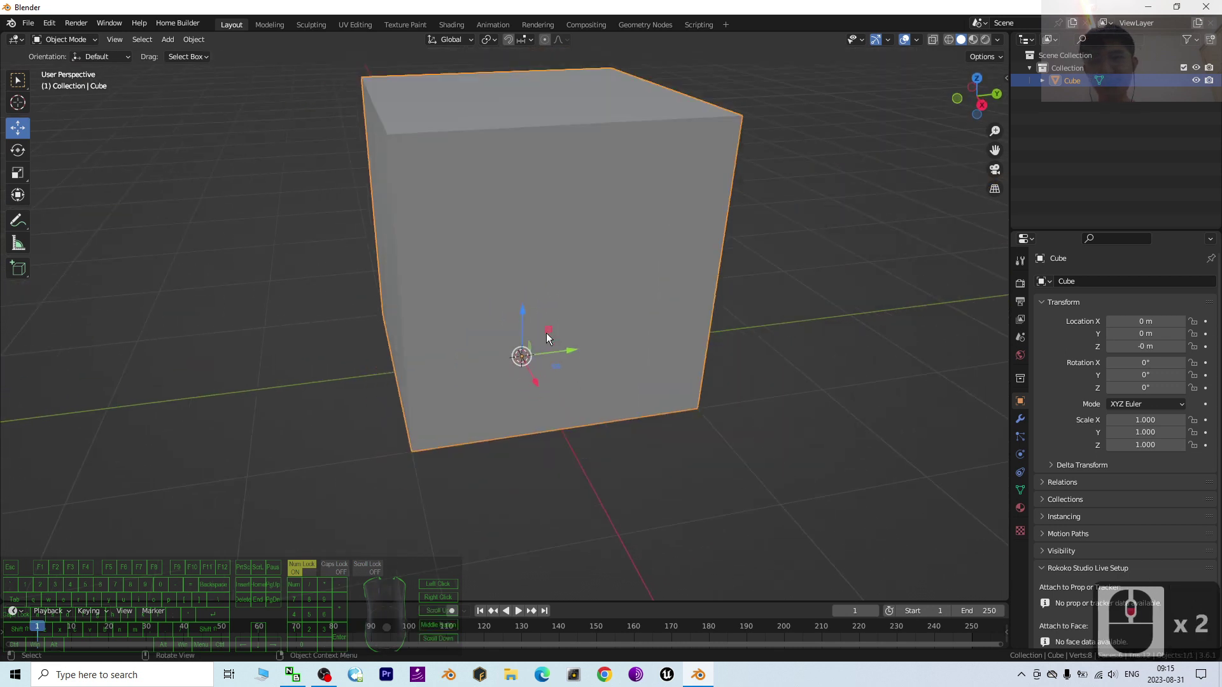
{"action": "middle_click_drag", "start_coordinate": [589, 270], "coordinate": [604, 300], "text": "shift"}
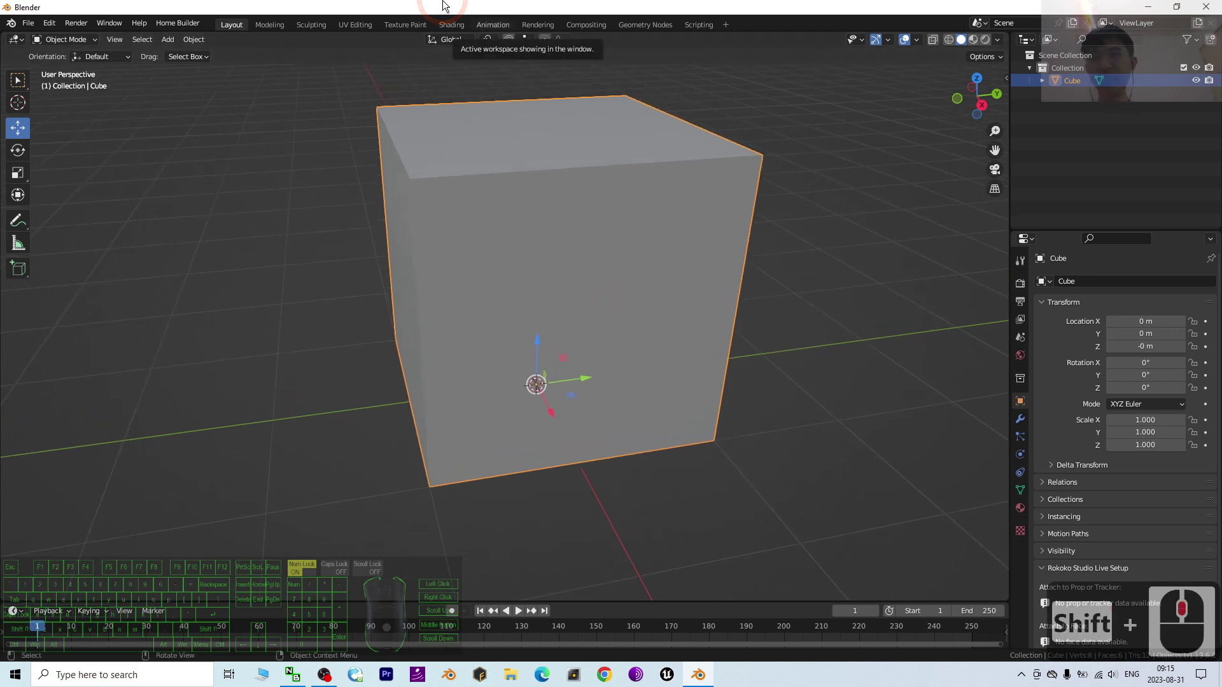
Uncover the desktop beside the window and save the scene to the Desktop as "cube (pivot at bottom)".
{"action": "left_click_drag", "start_coordinate": [455, 9], "coordinate": [611, 38]}
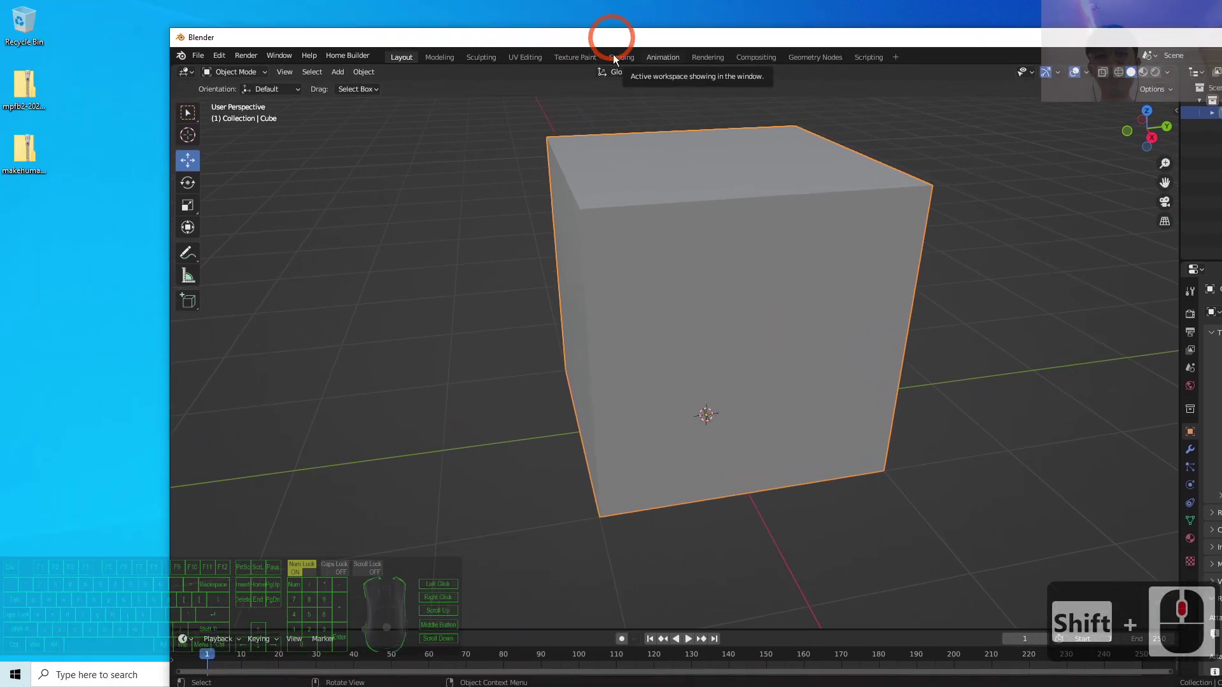
{"action": "left_click", "coordinate": [202, 56]}
{"action": "left_click", "coordinate": [229, 153]}
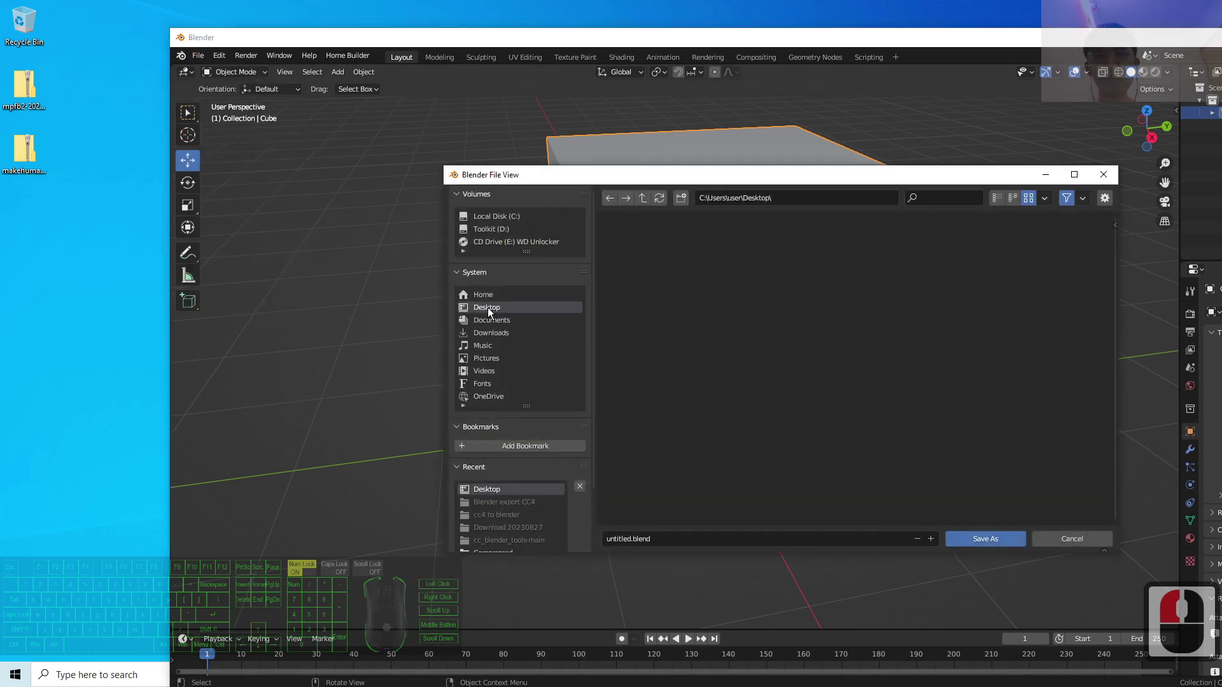
{"action": "left_click", "coordinate": [668, 538]}
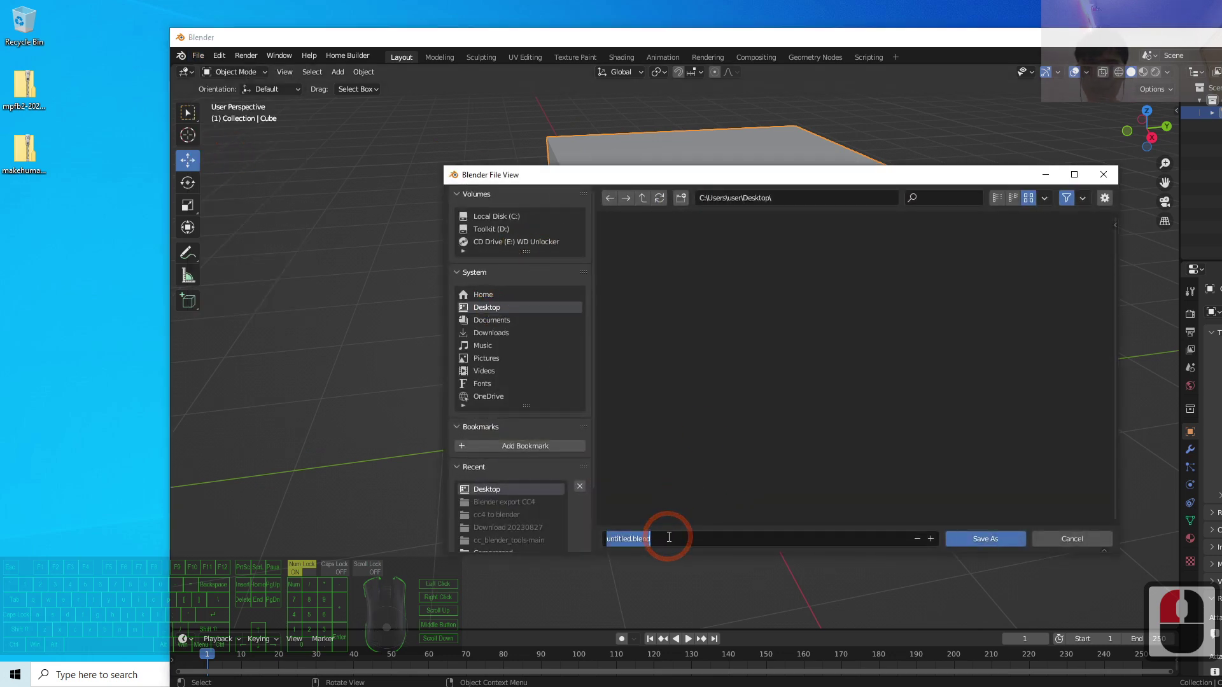
{"action": "key", "text": "BackSpace"}
{"action": "type", "text": "cube (pivo"}
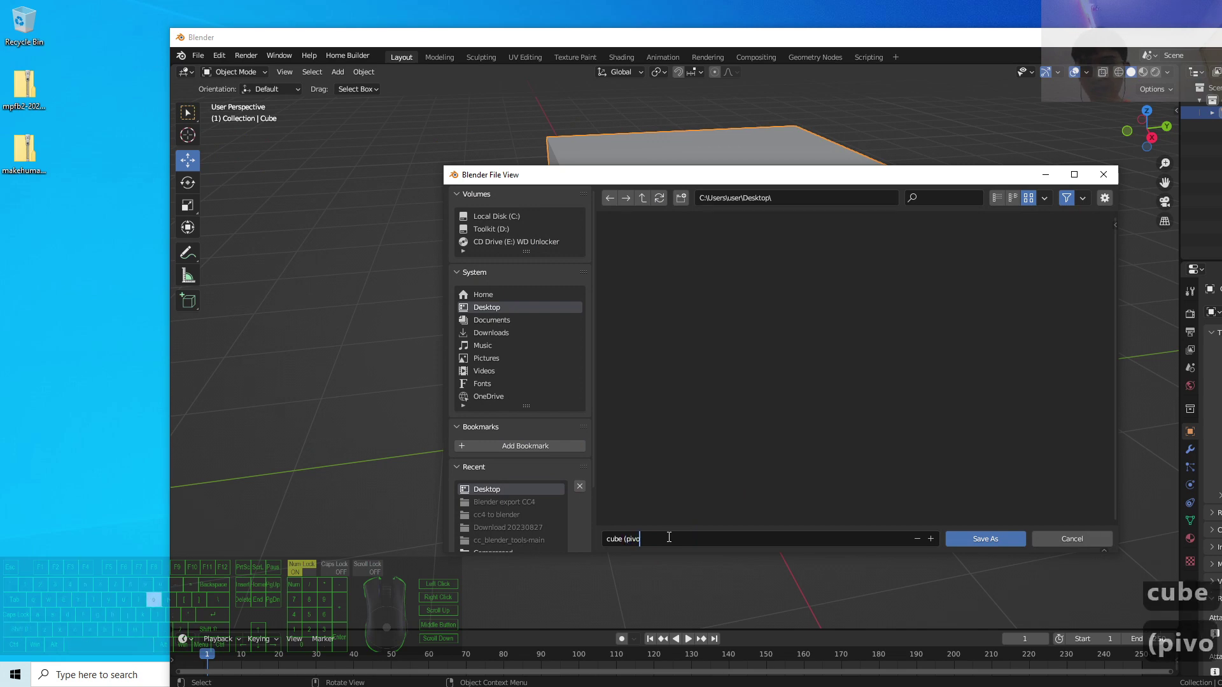
{"action": "type", "text": "t at bottom)"}
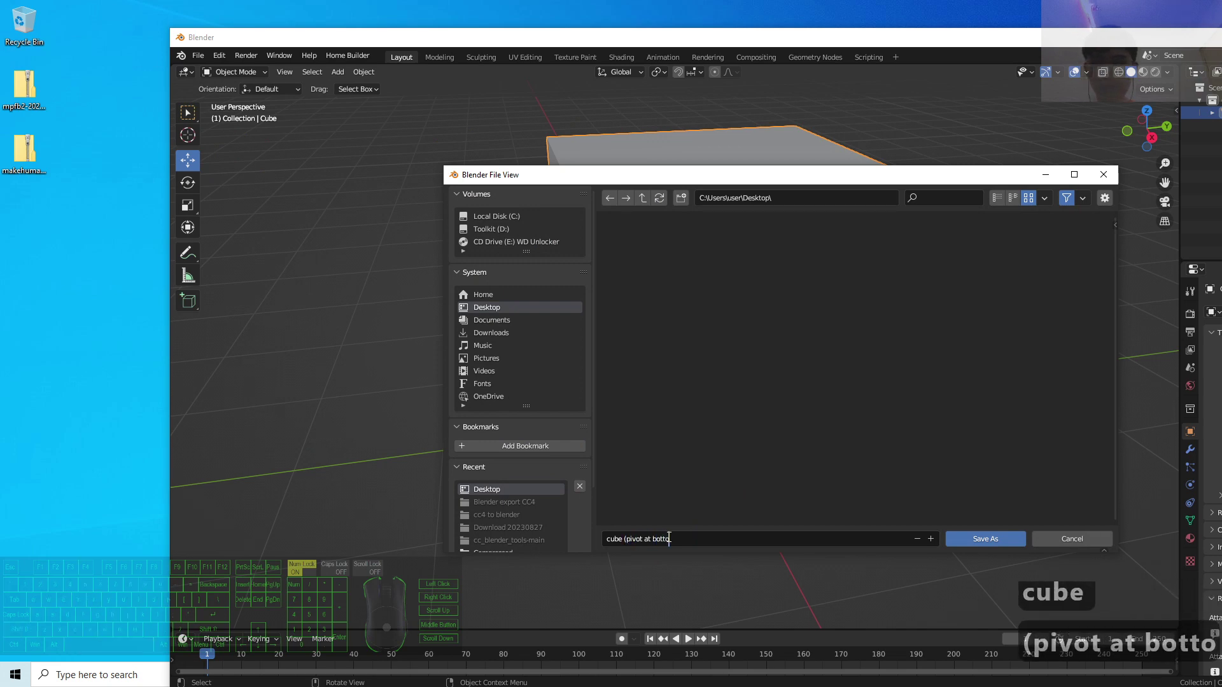
{"action": "left_click", "coordinate": [995, 539]}
{"action": "left_click", "coordinate": [995, 538]}
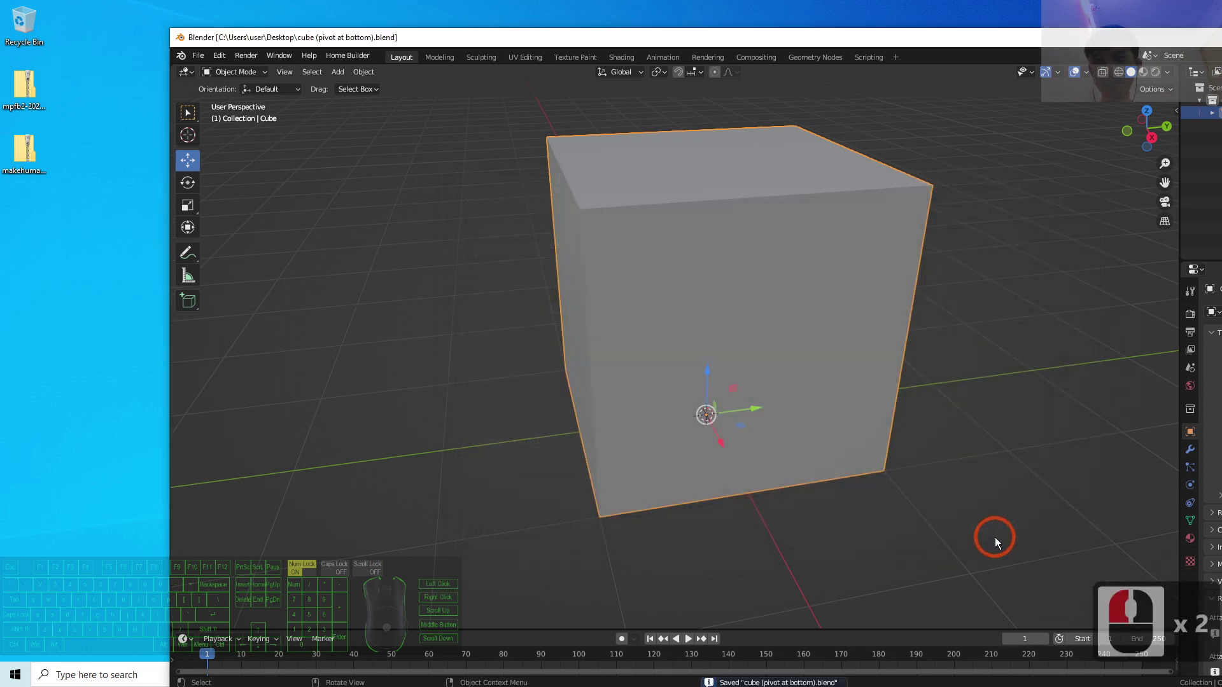
Compress the saved cube (pivot at bottom).blend file on the desktop into a zip archive.
{"action": "left_click", "coordinate": [6, 218]}
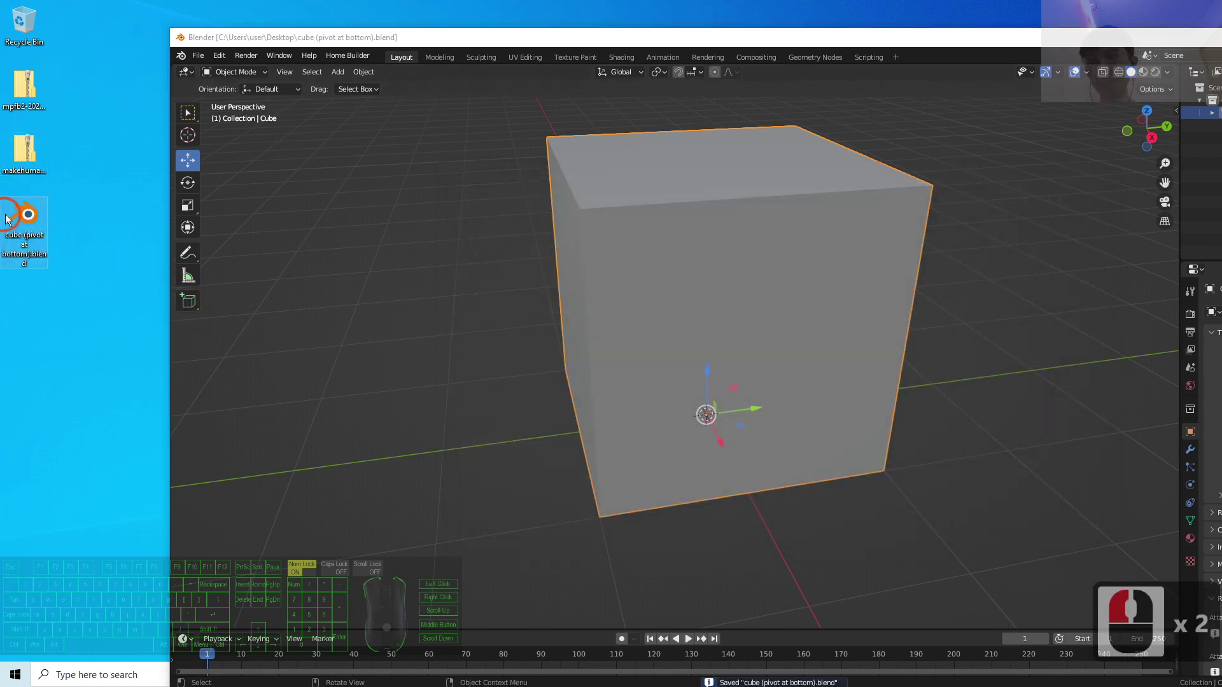
{"action": "right_click", "coordinate": [24, 222]}
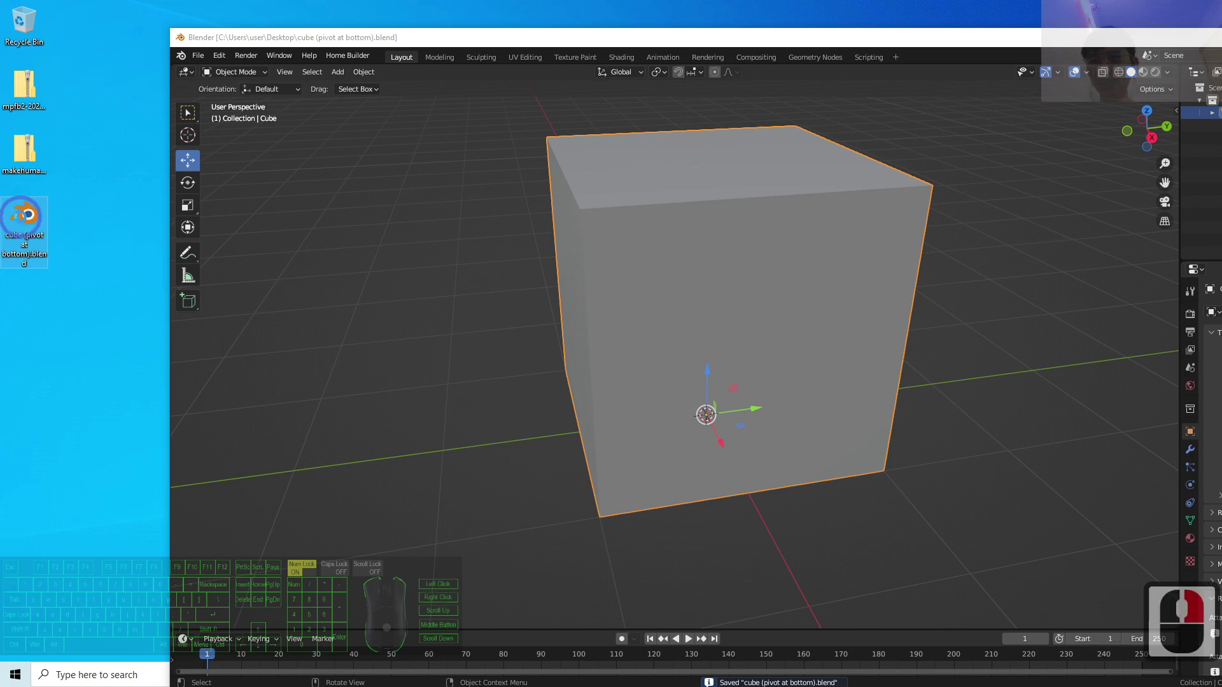
{"action": "left_click", "coordinate": [106, 344]}
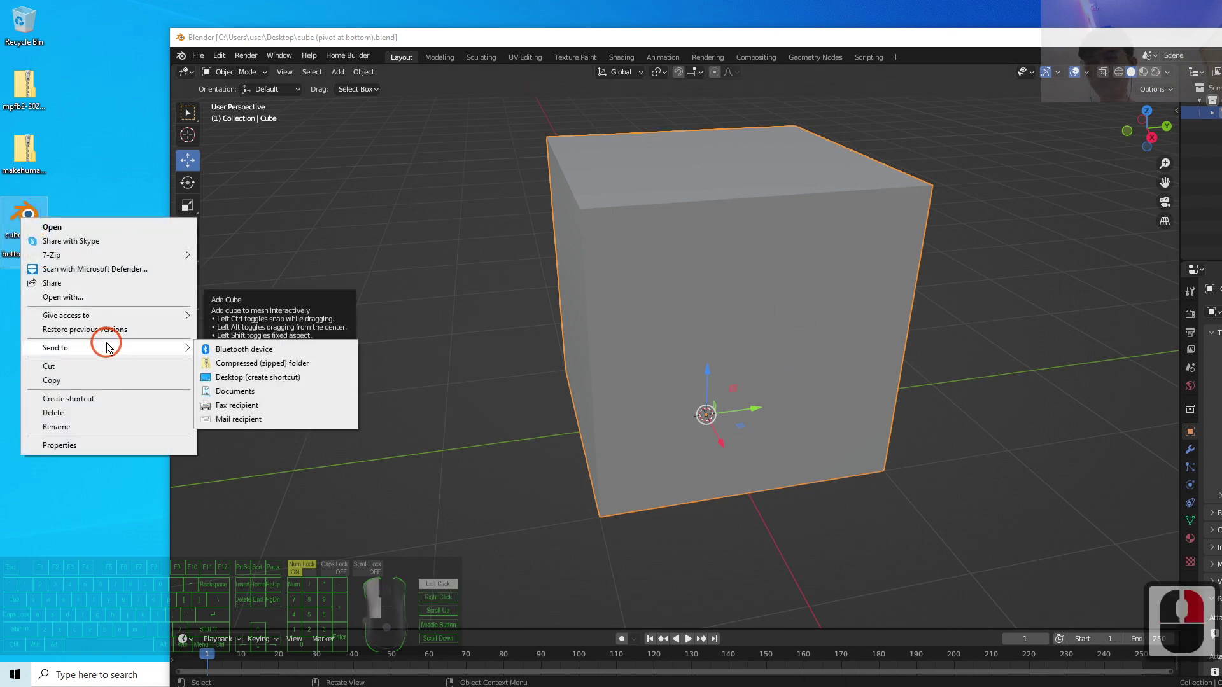
{"action": "left_click", "coordinate": [245, 363]}
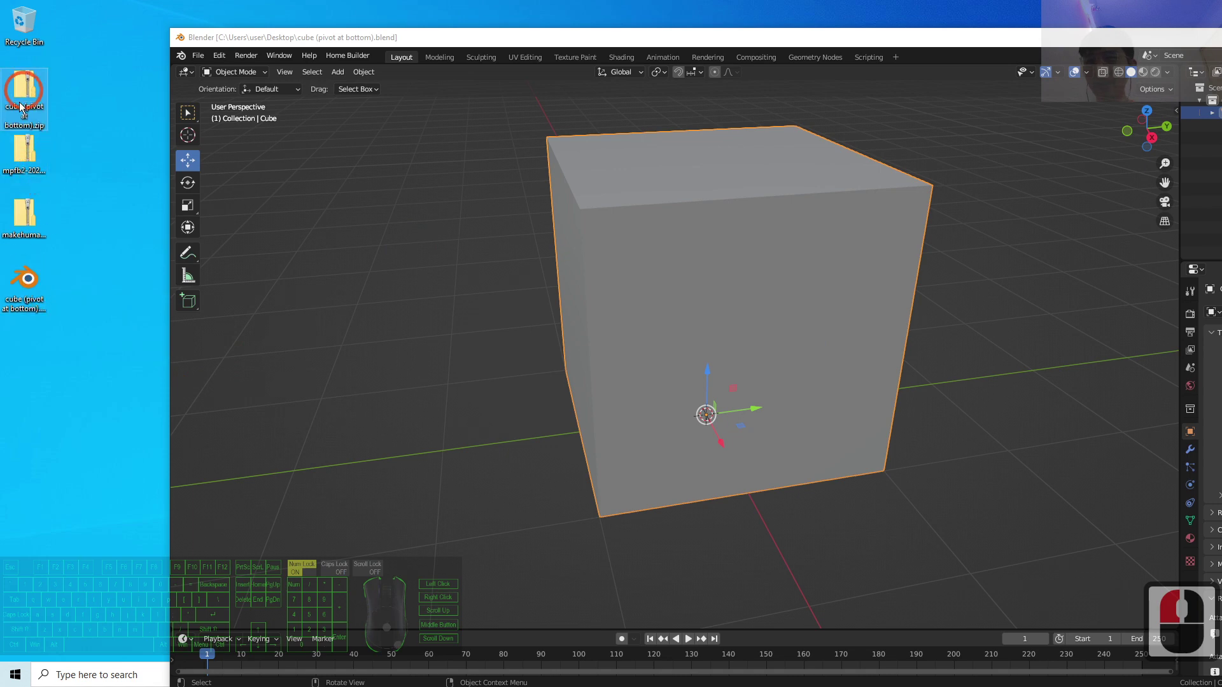
Delete the mpfb2 and makehuman archives from the desktop and return to the maximized Blender window.
{"action": "left_click_drag", "start_coordinate": [65, 151], "coordinate": [7, 233]}
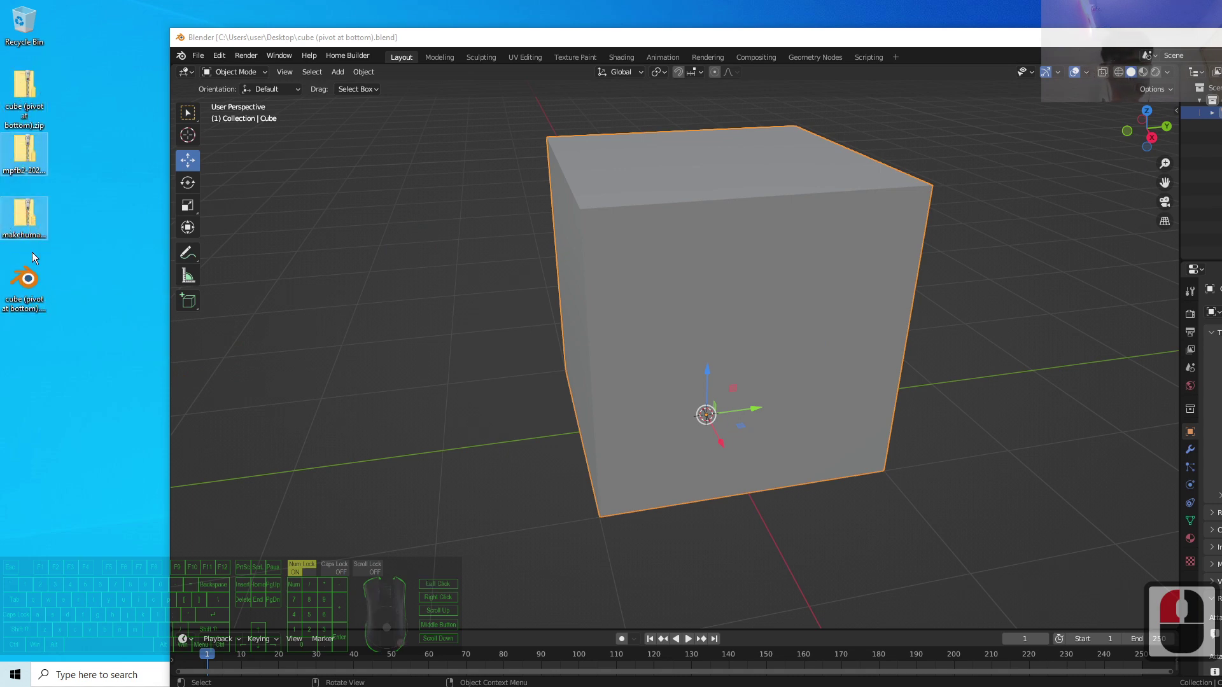
{"action": "key", "text": "Delete"}
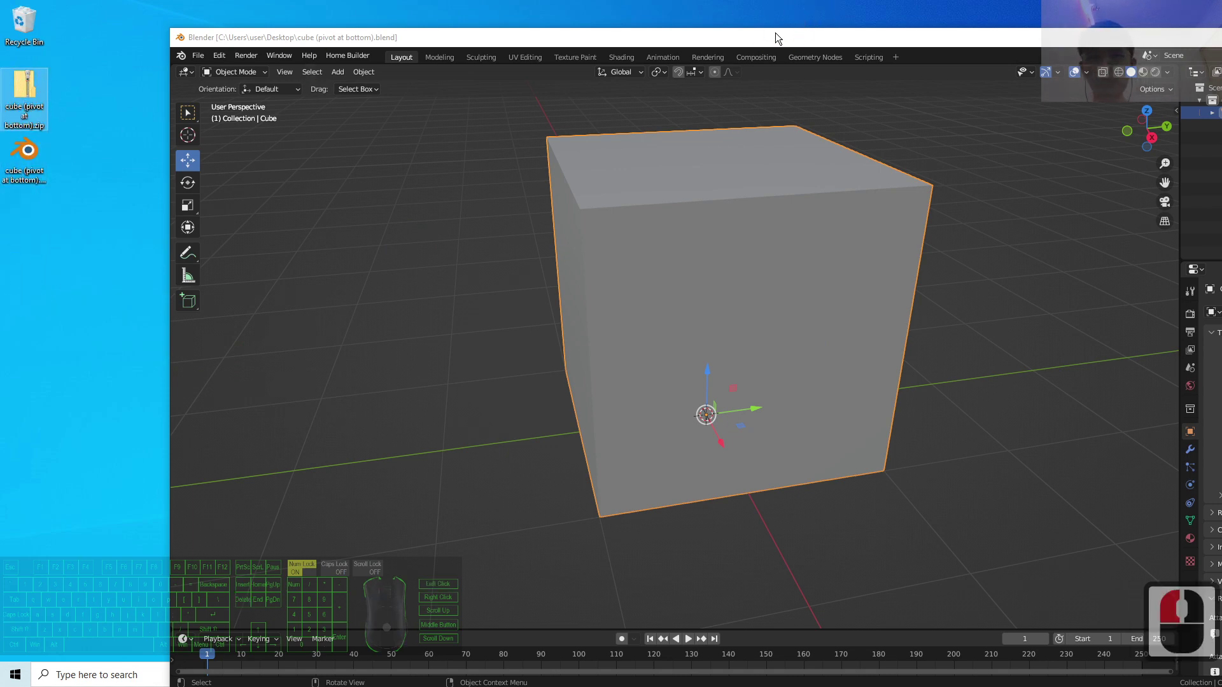
{"action": "double_click", "coordinate": [777, 39]}
{"action": "scroll", "coordinate": [573, 239], "scroll_direction": "down", "scroll_amount": 4}
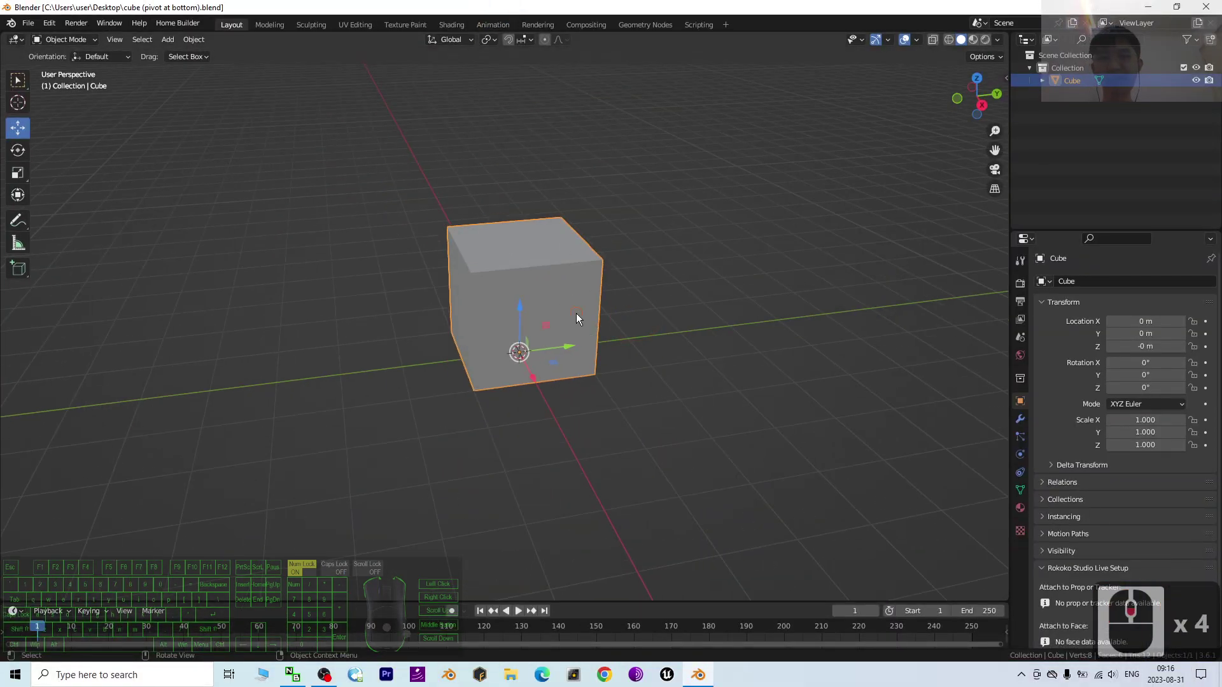
{"action": "scroll", "coordinate": [590, 325], "scroll_direction": "up", "scroll_amount": 2}
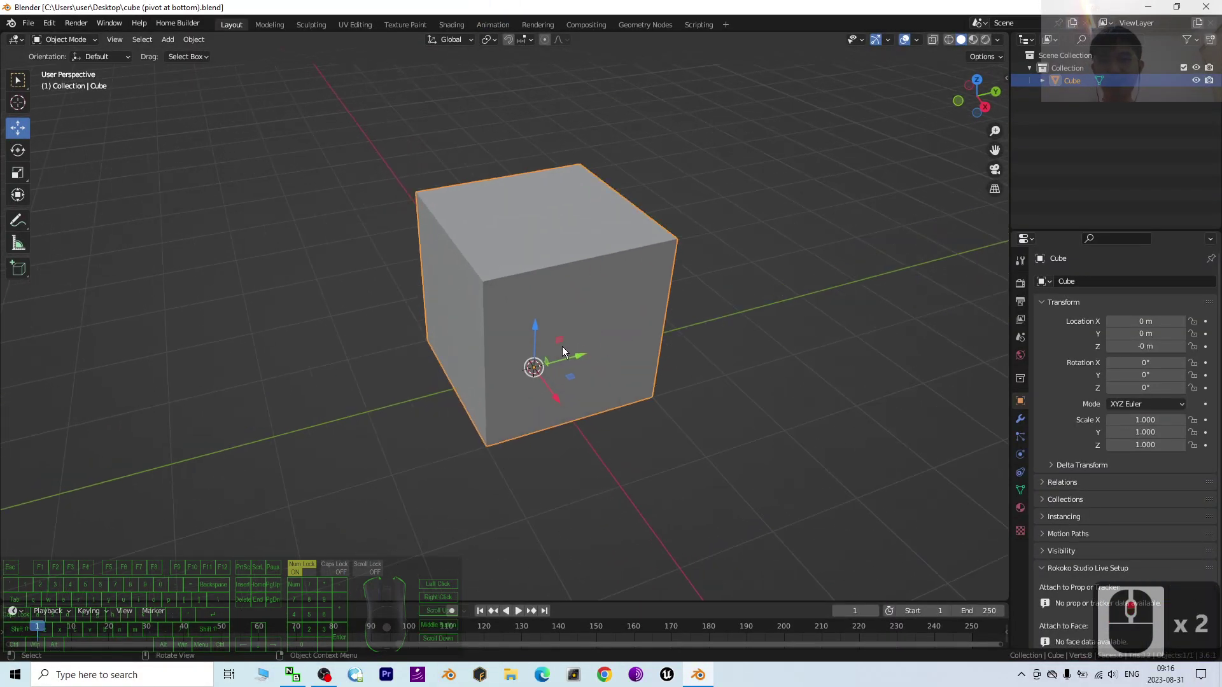
{"action": "double_click", "coordinate": [403, 7]}
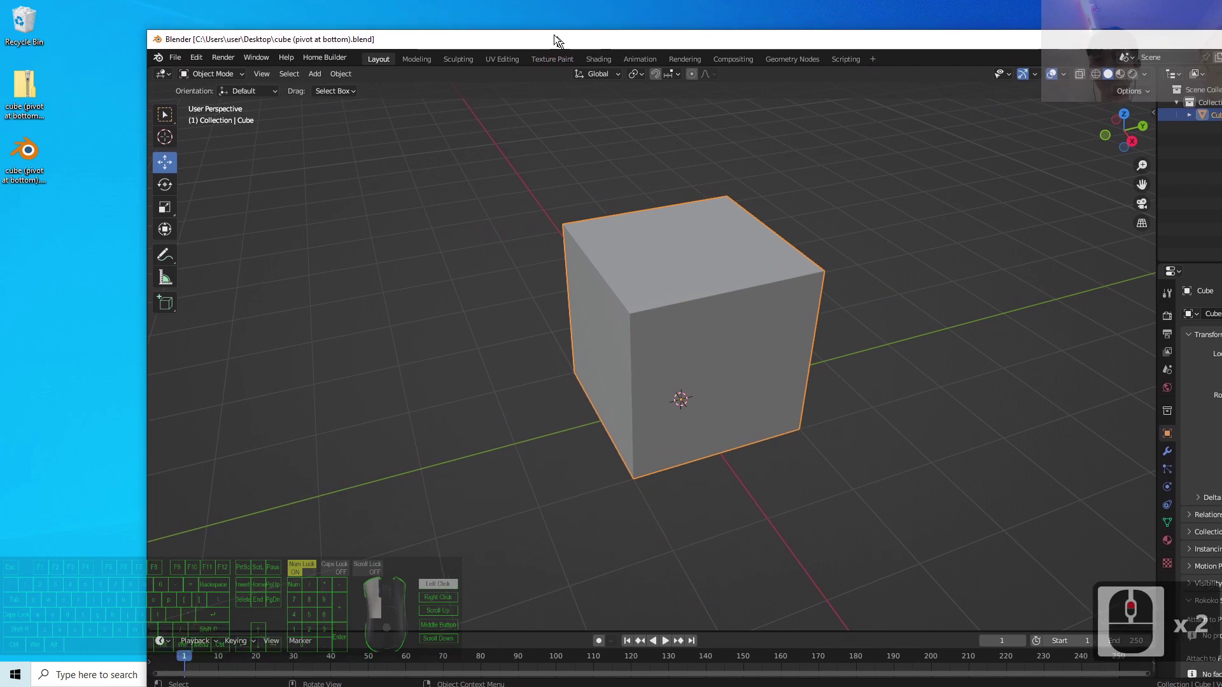
{"action": "double_click", "coordinate": [554, 34]}
Save a new copy of the scene to the Desktop under the name "wall".
{"action": "left_click", "coordinate": [28, 23]}
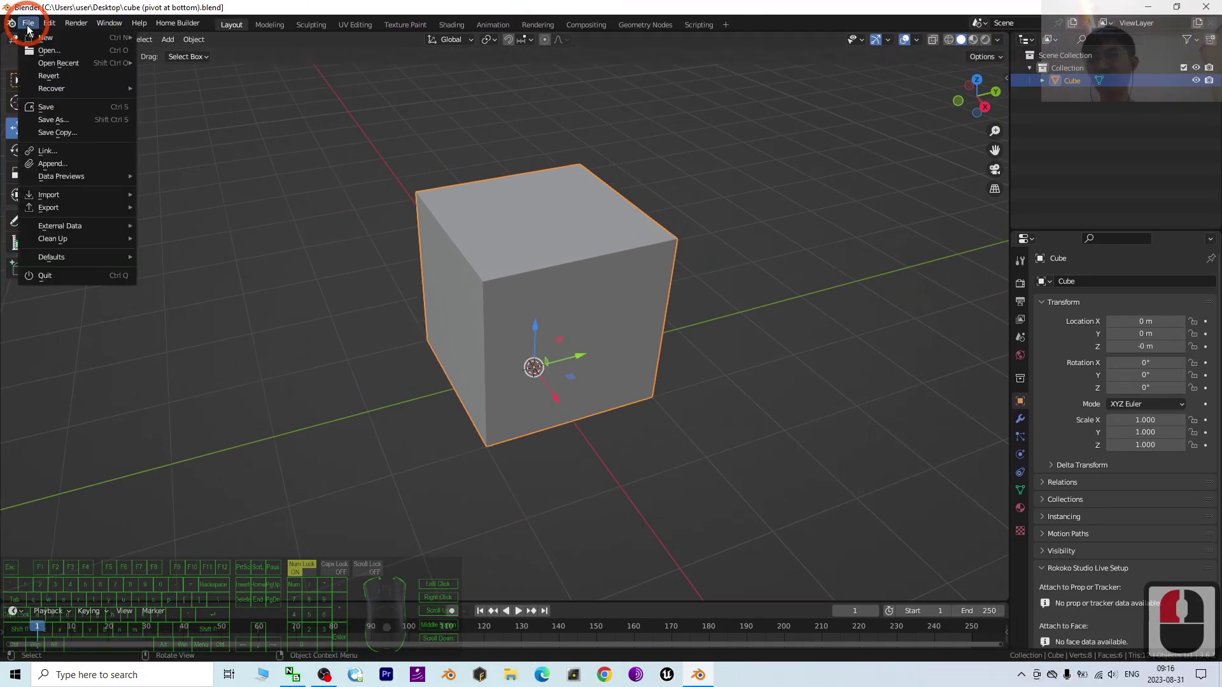
{"action": "left_click", "coordinate": [70, 121]}
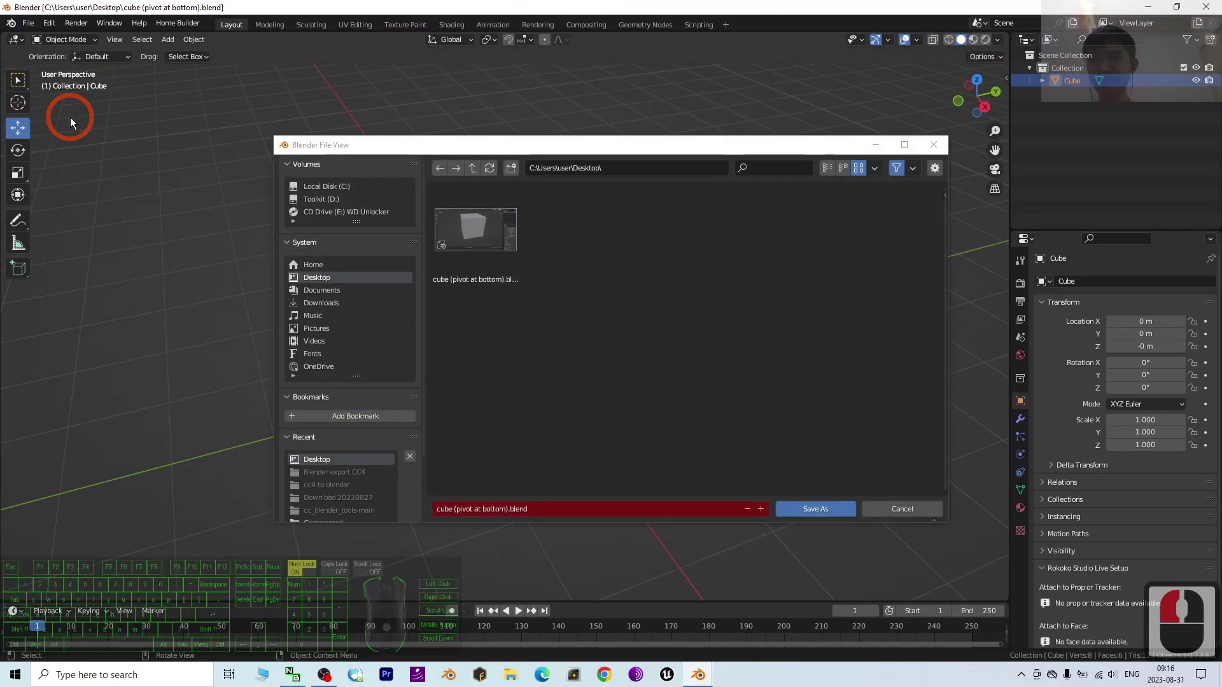
{"action": "left_click", "coordinate": [614, 517]}
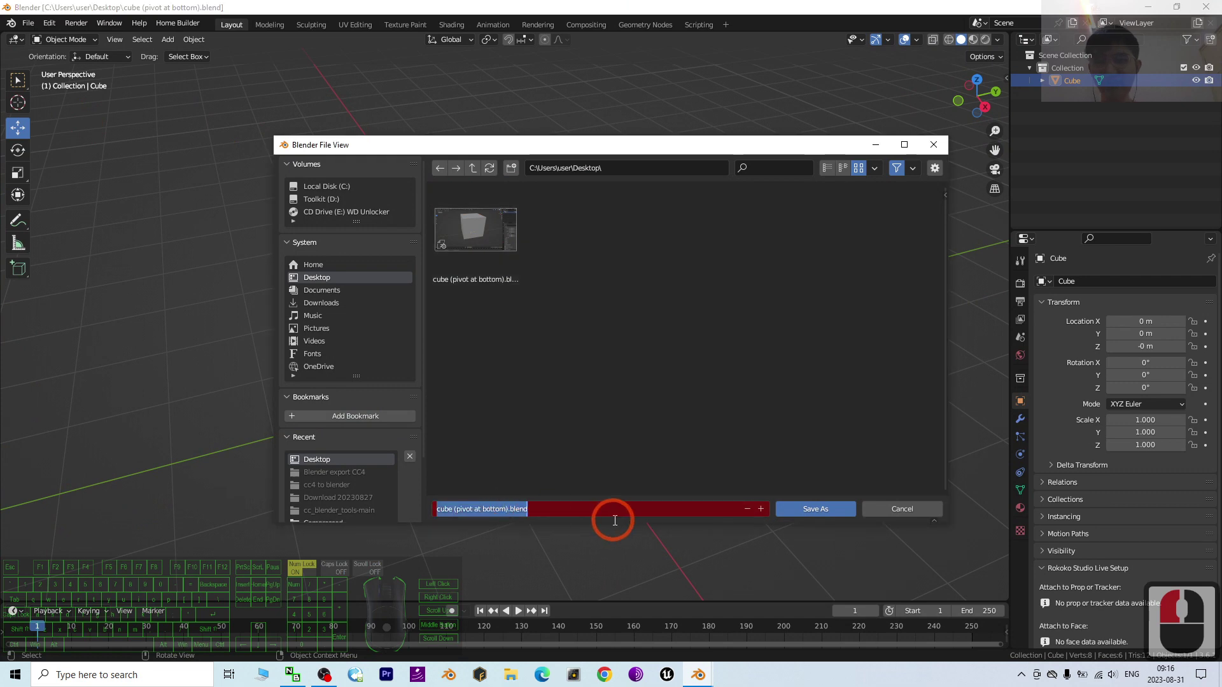
{"action": "type", "text": "wall"}
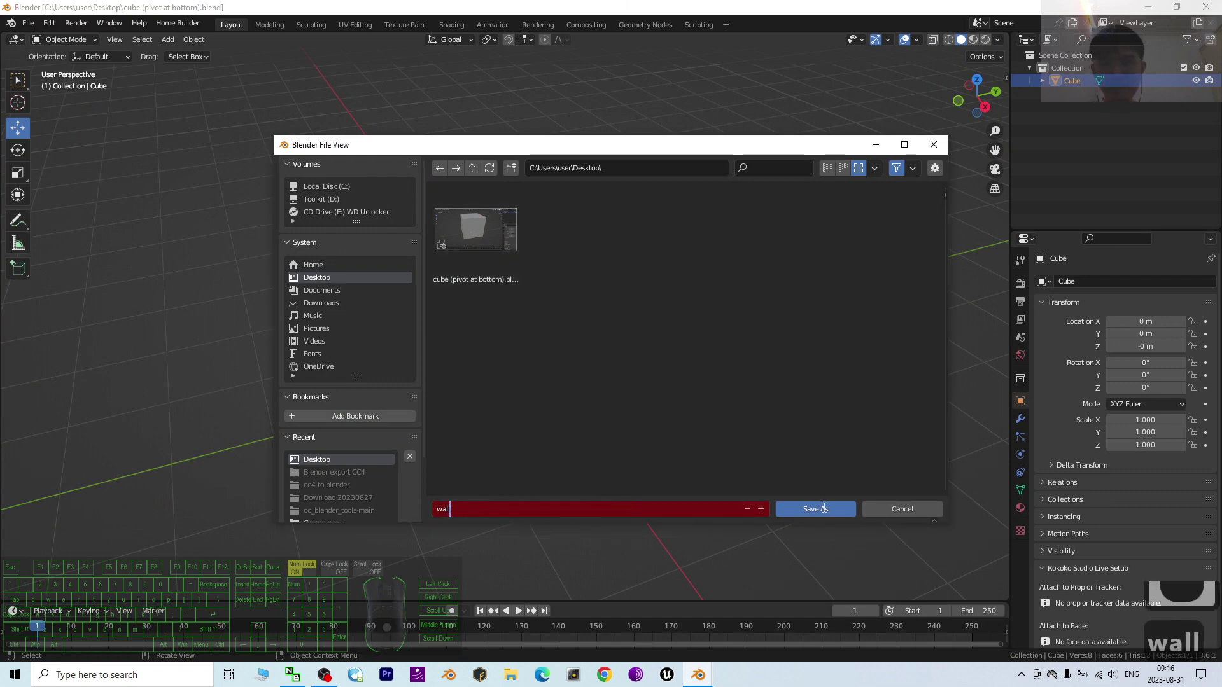
{"action": "left_click", "coordinate": [821, 510]}
In the right orthographic view, stretch the cube upward with the Scale tool to a Z scale of about 1.49.
{"action": "scroll", "coordinate": [632, 318], "scroll_direction": "down", "scroll_amount": 4}
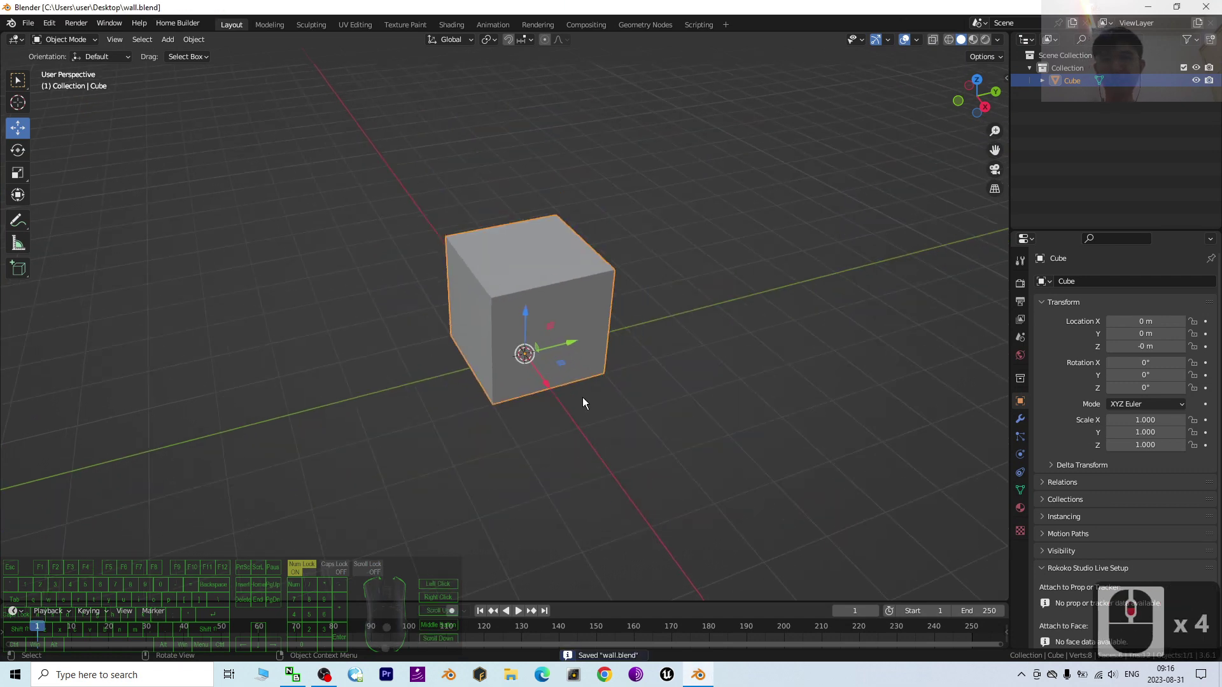
{"action": "scroll", "coordinate": [610, 407], "scroll_direction": "up", "scroll_amount": 2}
{"action": "middle_click_drag", "start_coordinate": [625, 302], "coordinate": [546, 285]}
{"action": "left_click", "coordinate": [598, 248]}
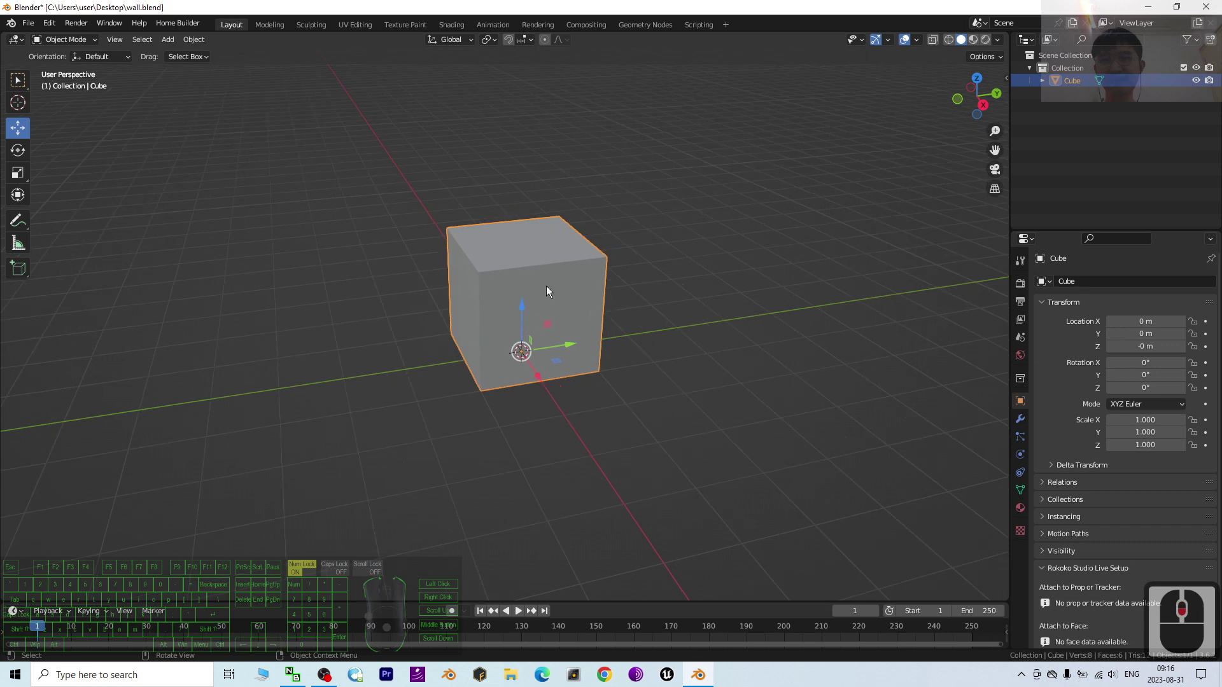
{"action": "middle_click_drag", "start_coordinate": [673, 345], "coordinate": [647, 400], "text": "shift"}
{"action": "left_click", "coordinate": [18, 173]}
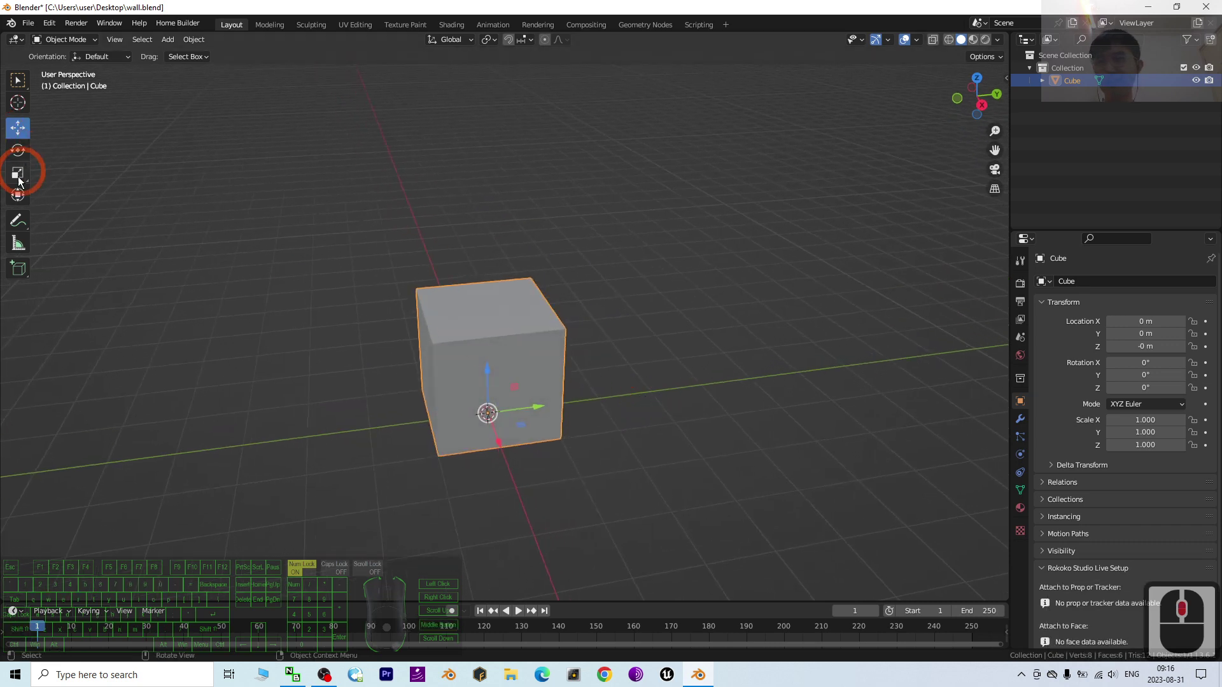
{"action": "middle_click_drag", "start_coordinate": [392, 251], "coordinate": [934, 72]}
{"action": "left_click", "coordinate": [978, 98]}
{"action": "scroll", "coordinate": [473, 268], "scroll_direction": "up", "scroll_amount": 3}
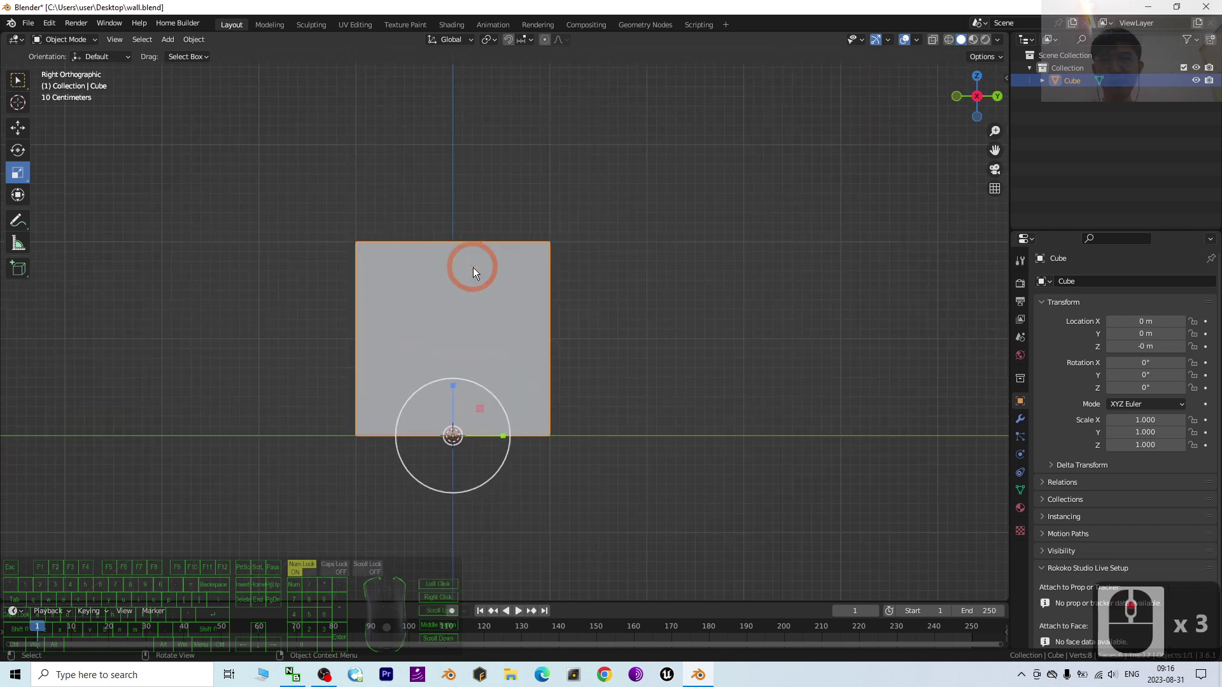
{"action": "scroll", "coordinate": [473, 268], "scroll_direction": "down", "scroll_amount": 1}
{"action": "left_click_drag", "start_coordinate": [461, 371], "coordinate": [455, 339]}
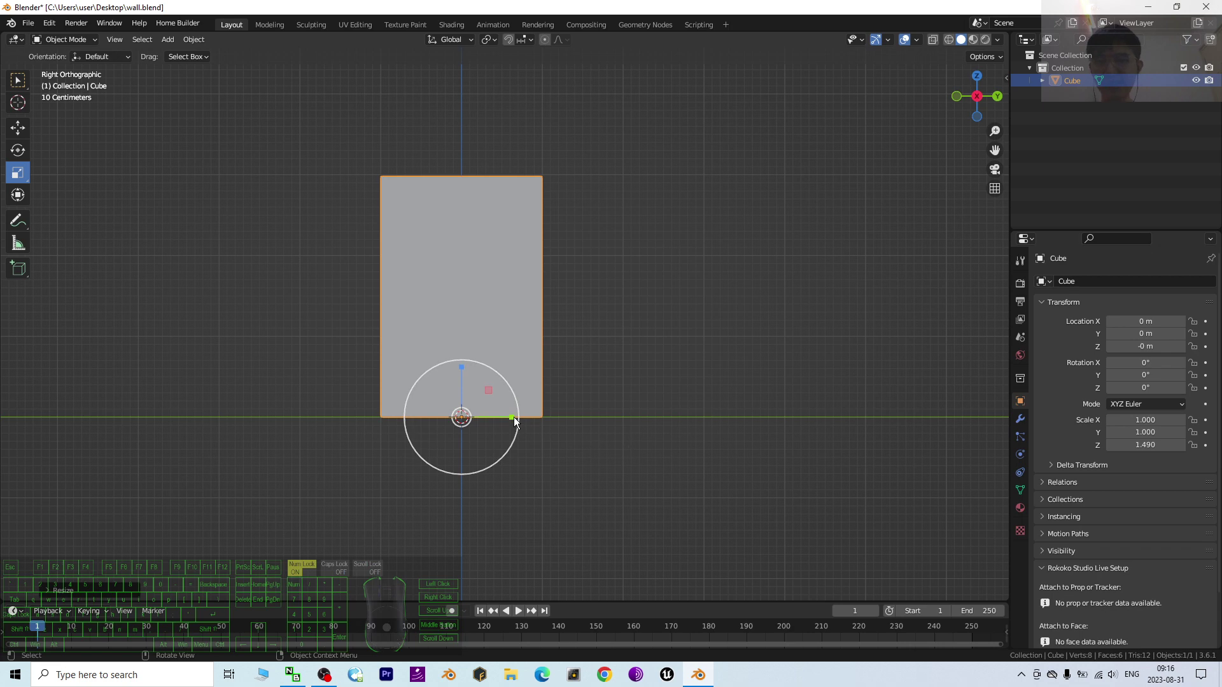
Stretch the cube horizontally with the Scale tool to a Y scale of about 3.0.
{"action": "left_click_drag", "start_coordinate": [514, 417], "coordinate": [627, 425]}
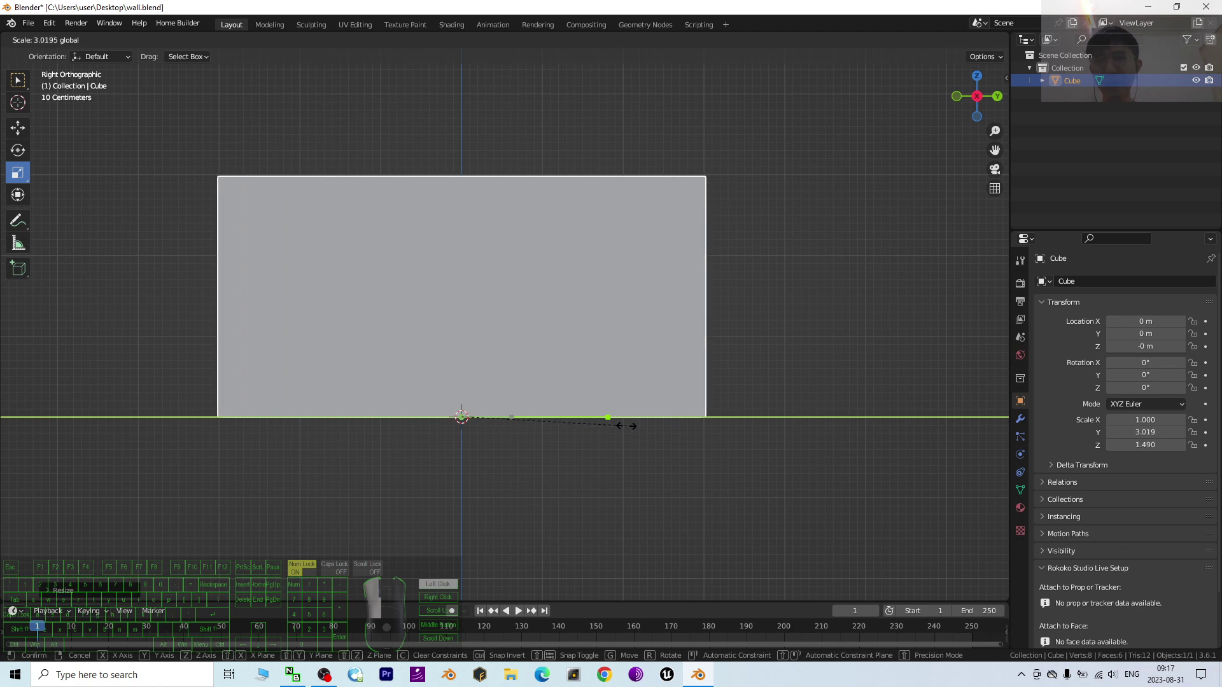
{"action": "right_click", "coordinate": [627, 426]}
Try thinning the stretched cube along the X axis with the Scale tool and undo that scaling.
{"action": "middle_click_drag", "start_coordinate": [521, 288], "coordinate": [616, 478]}
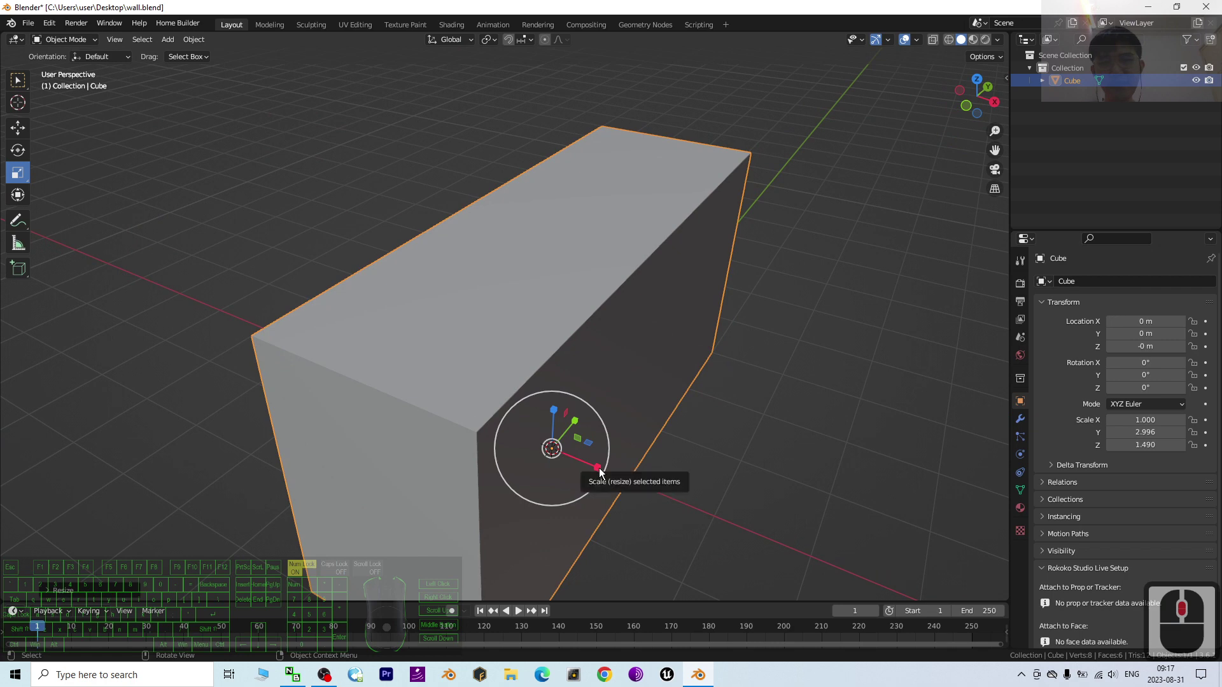
{"action": "left_click_drag", "start_coordinate": [598, 468], "coordinate": [550, 445]}
{"action": "scroll", "coordinate": [676, 412], "scroll_direction": "down", "scroll_amount": 2}
{"action": "middle_click_drag", "start_coordinate": [631, 452], "coordinate": [641, 464]}
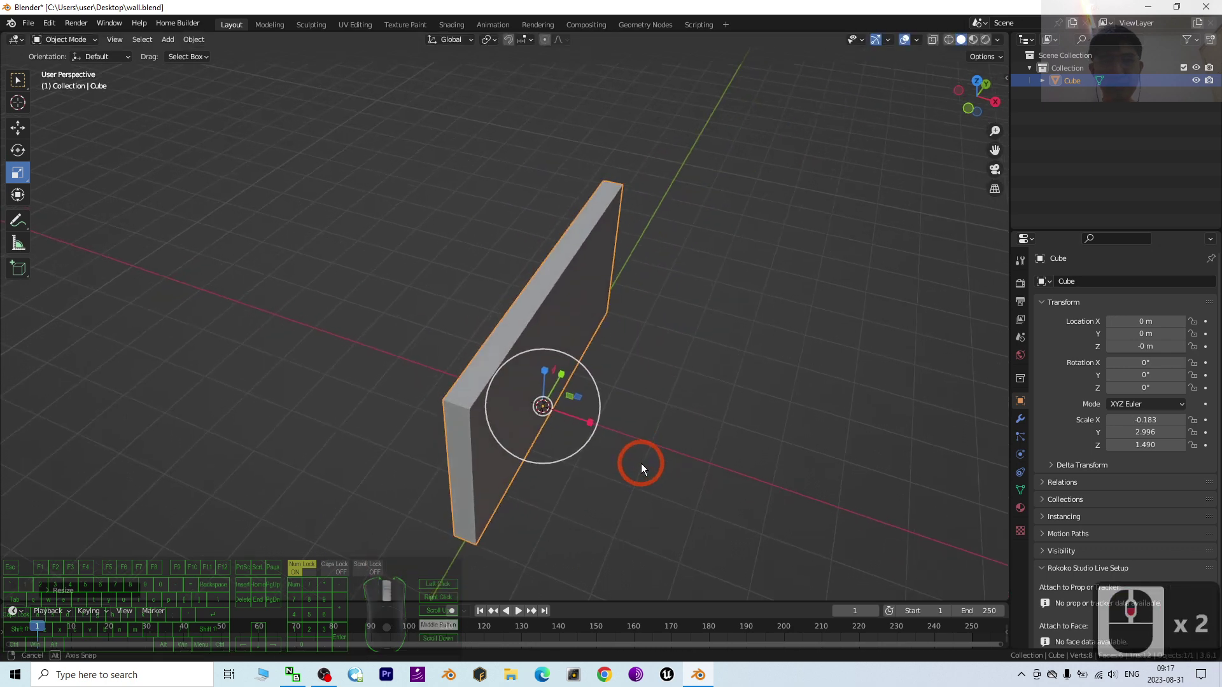
{"action": "key", "text": "ctrl+z"}
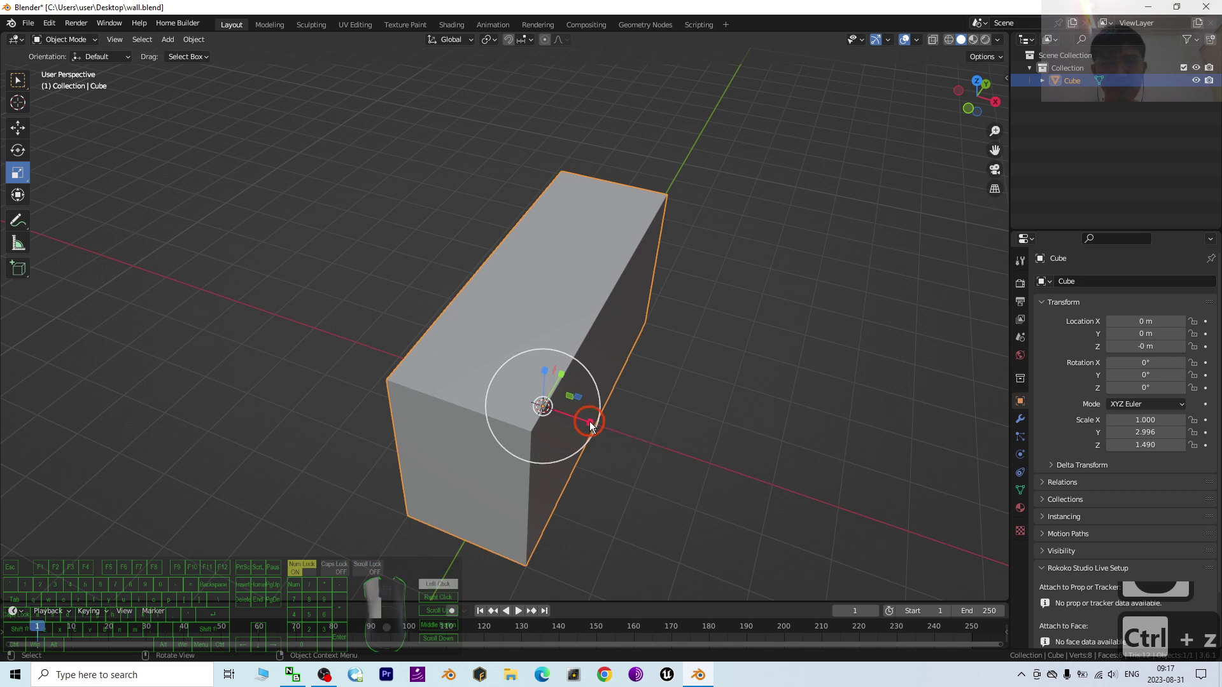
Thin the block into a wall by setting its X scale first to 0.2 and finally to 0.1.
{"action": "left_click_drag", "start_coordinate": [591, 425], "coordinate": [571, 416]}
{"action": "left_click", "coordinate": [1150, 421]}
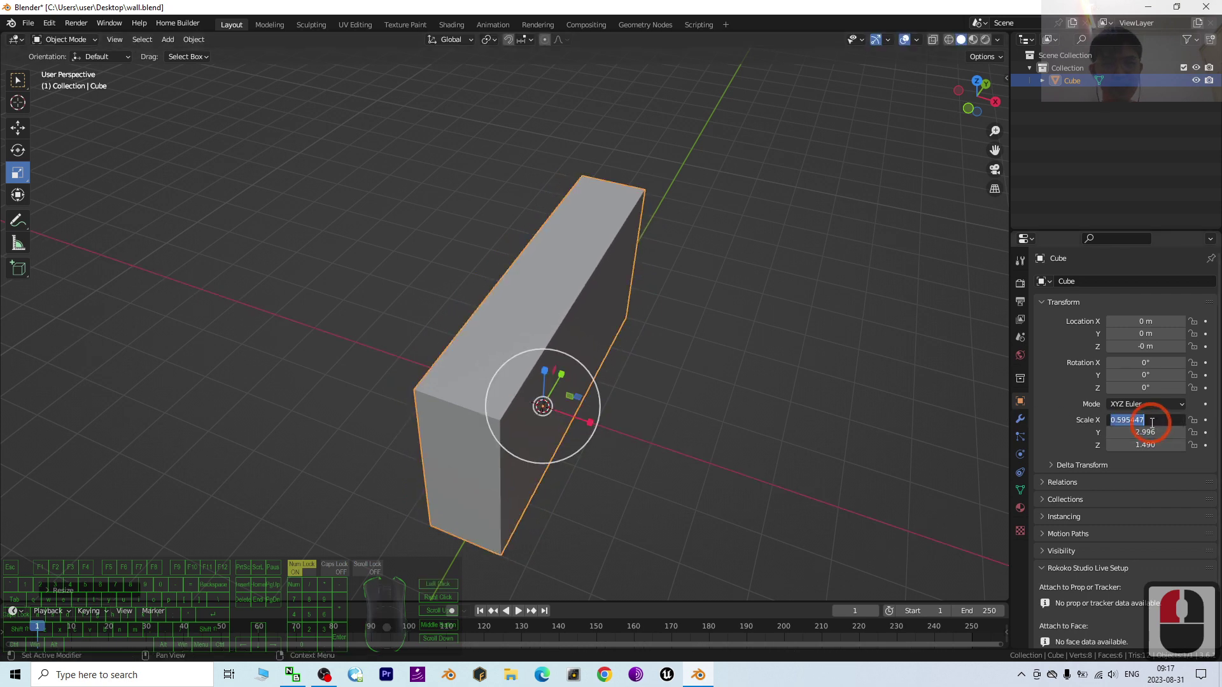
{"action": "type", "text": "0.2"}
{"action": "key", "text": "Return"}
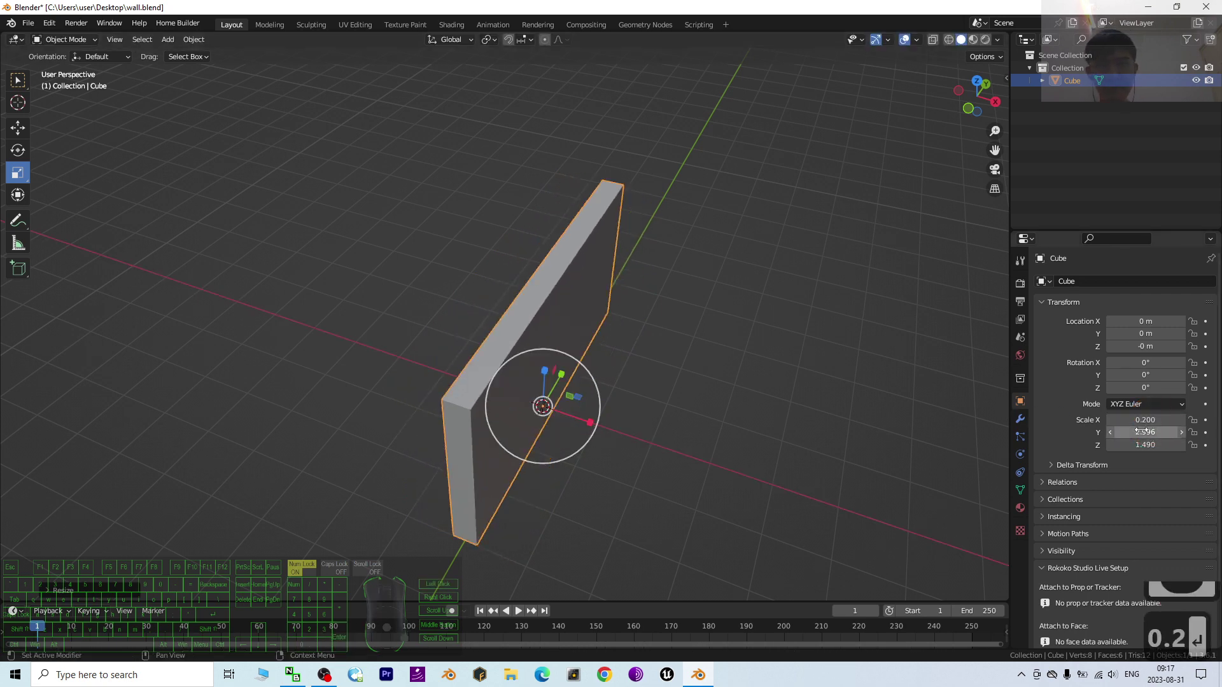
{"action": "left_click", "coordinate": [1146, 420]}
{"action": "type", "text": "0.1"}
{"action": "key", "text": "Return"}
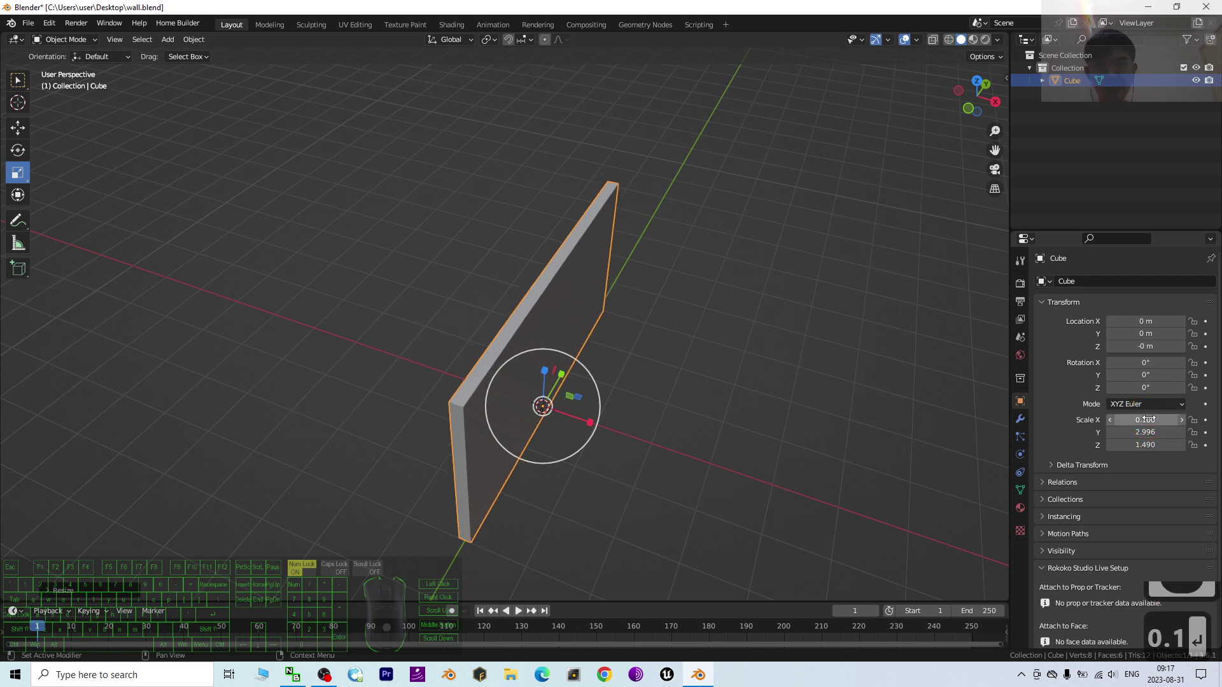
Duplicate the thin wall-shaped cube in place by copying and pasting it.
{"action": "middle_click_drag", "start_coordinate": [741, 418], "coordinate": [647, 387]}
{"action": "scroll", "coordinate": [480, 349], "scroll_direction": "up", "scroll_amount": 2}
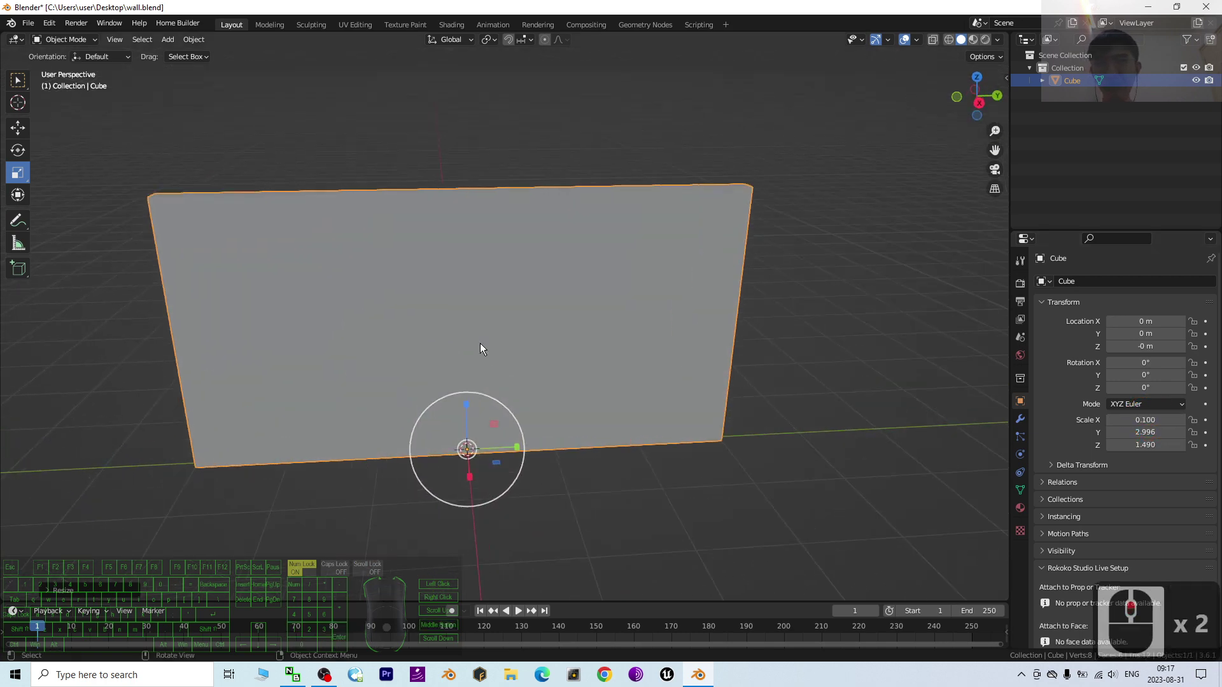
{"action": "middle_click_drag", "start_coordinate": [434, 374], "coordinate": [475, 391]}
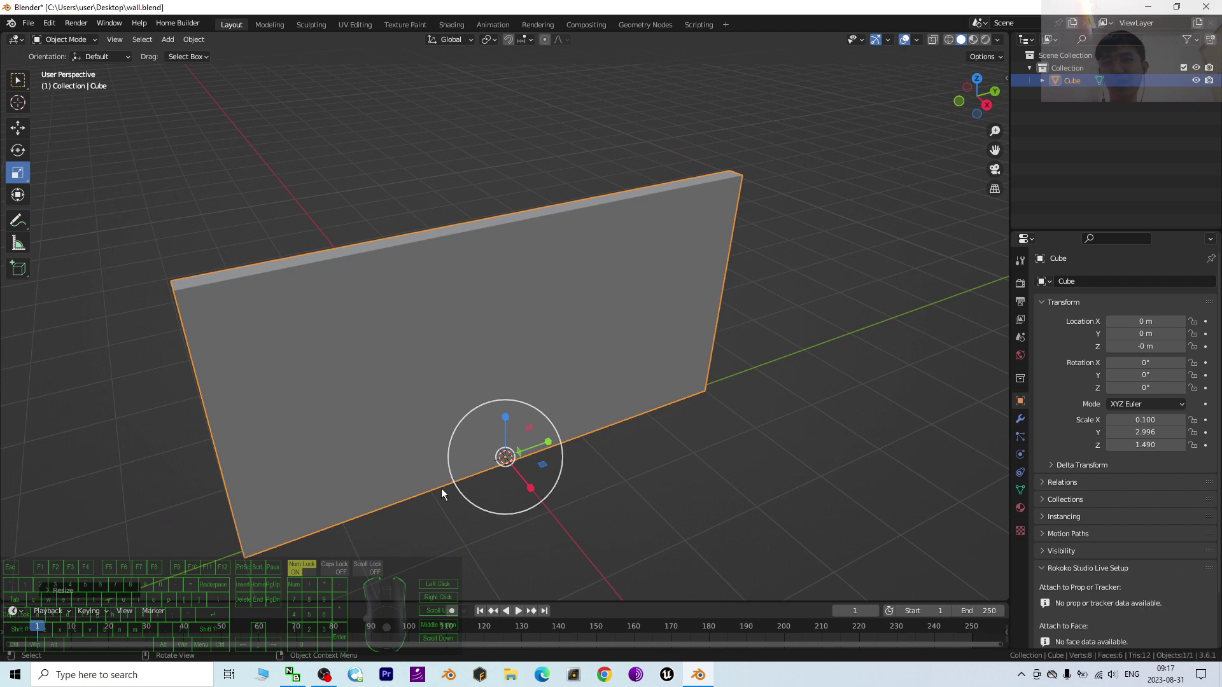
{"action": "scroll", "coordinate": [673, 461], "scroll_direction": "down", "scroll_amount": 1}
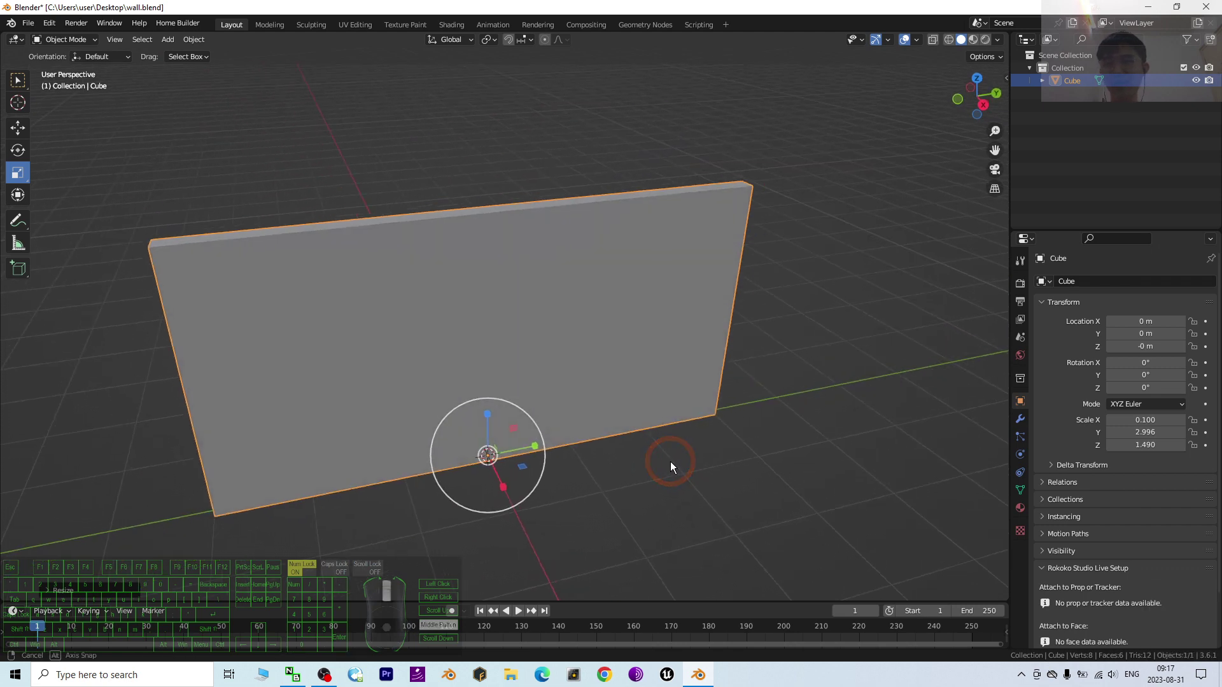
{"action": "scroll", "coordinate": [671, 473], "scroll_direction": "down", "scroll_amount": 2}
{"action": "scroll", "coordinate": [671, 473], "scroll_direction": "up", "scroll_amount": 2}
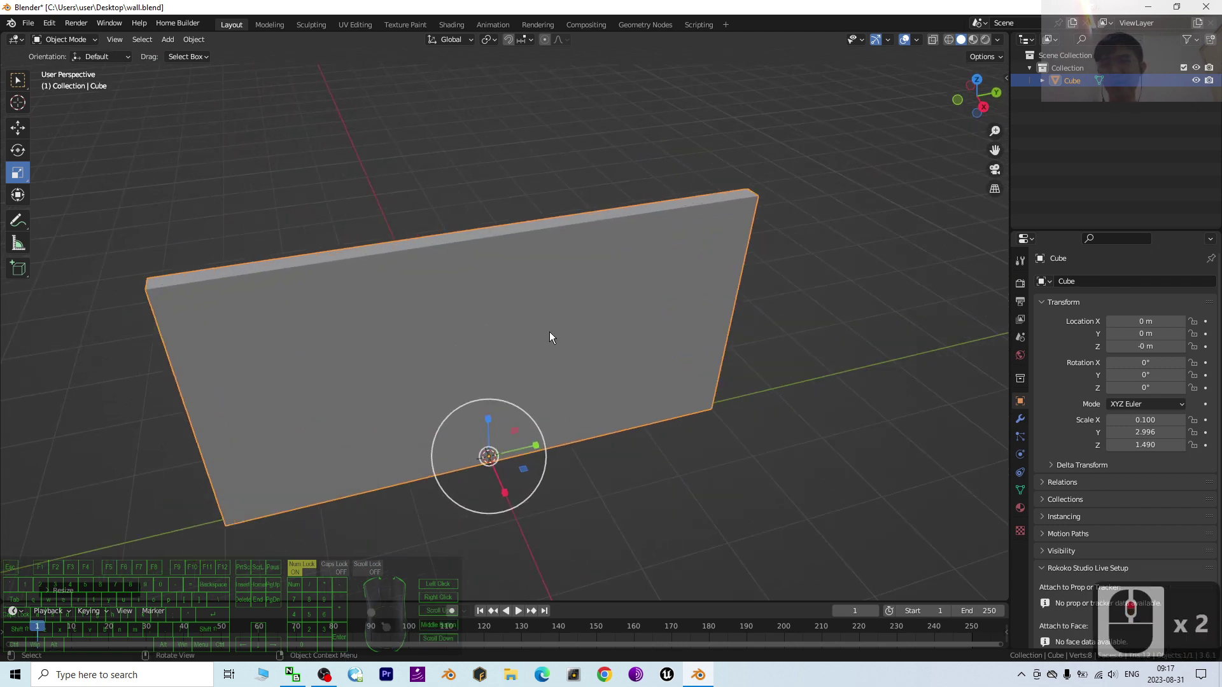
{"action": "left_click", "coordinate": [517, 327]}
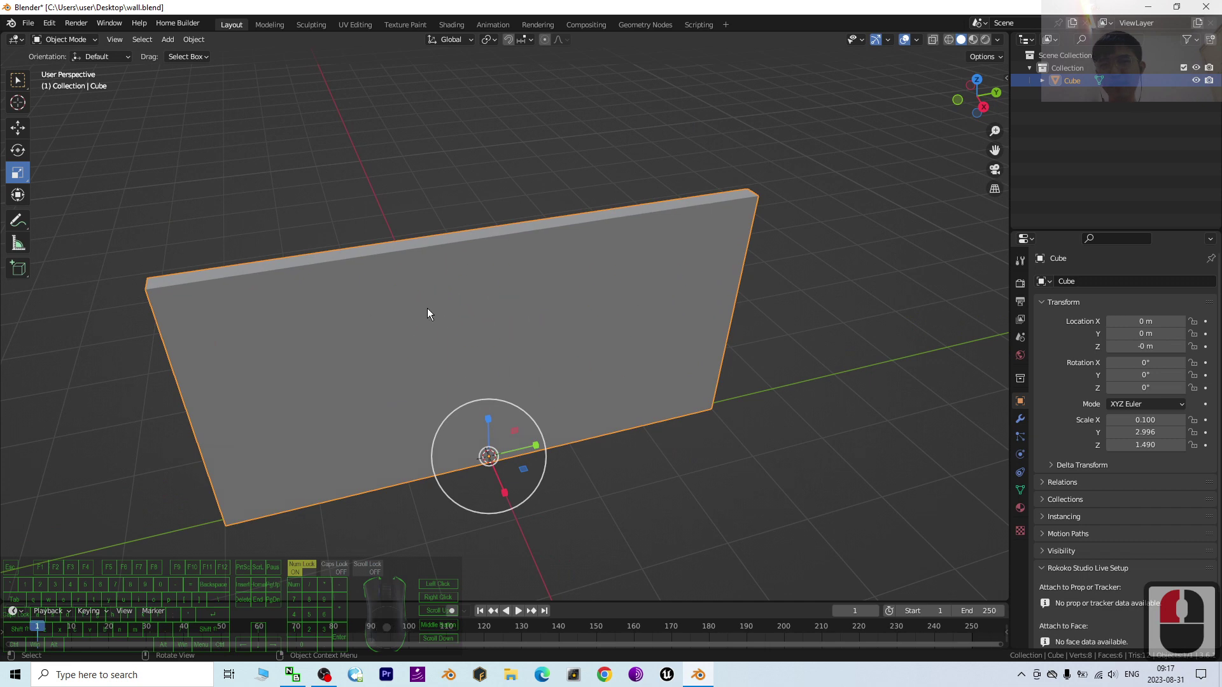
{"action": "left_click", "coordinate": [528, 333]}
{"action": "left_click", "coordinate": [381, 329]}
{"action": "key", "text": "ctrl+c"}
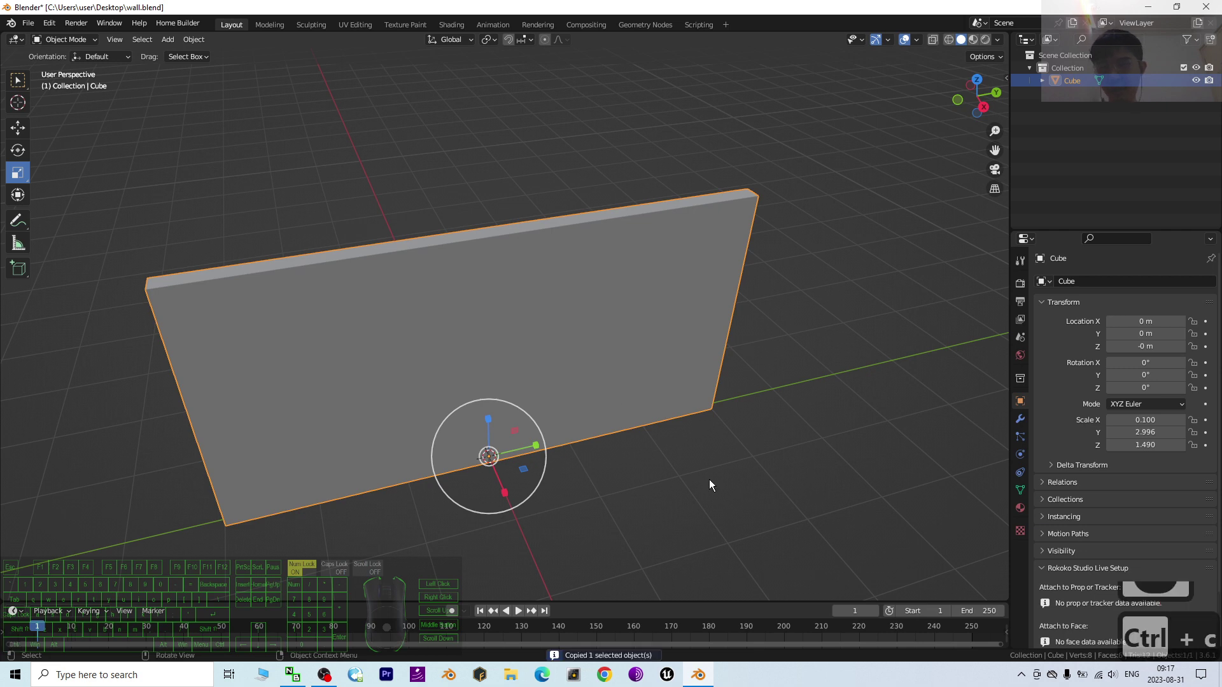
{"action": "key", "text": "ctrl+v"}
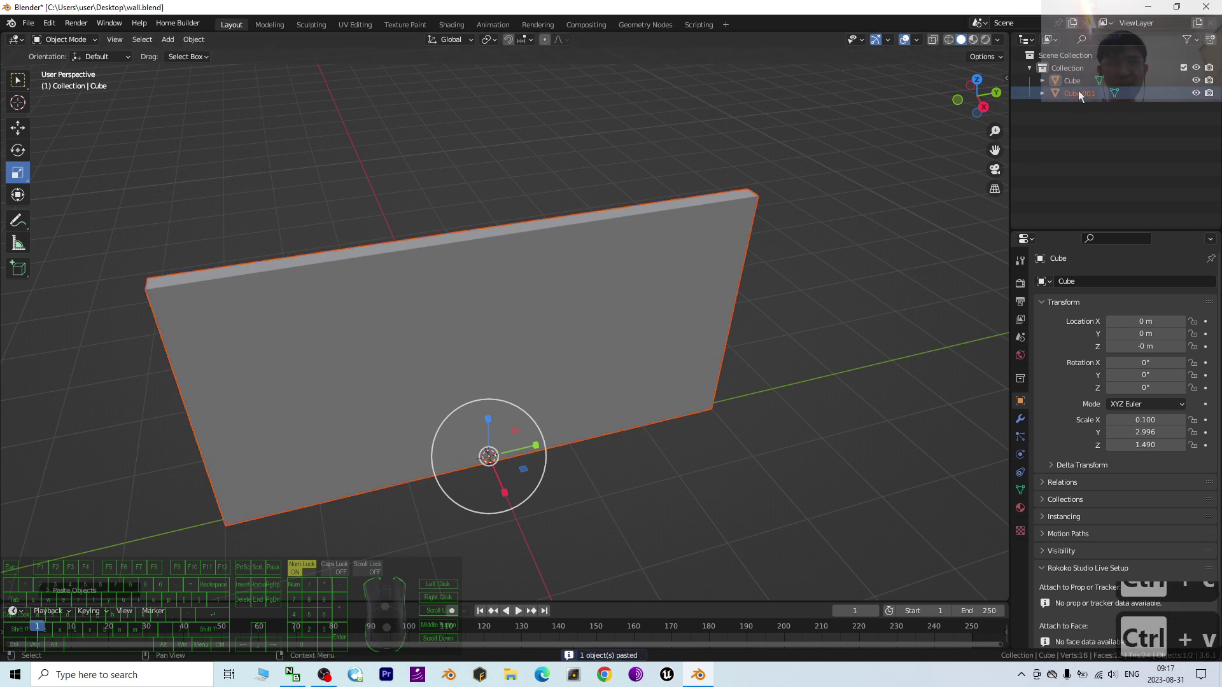
Rename the pasted copy as "door" and the original cube as "wall".
{"action": "left_click", "coordinate": [1080, 96]}
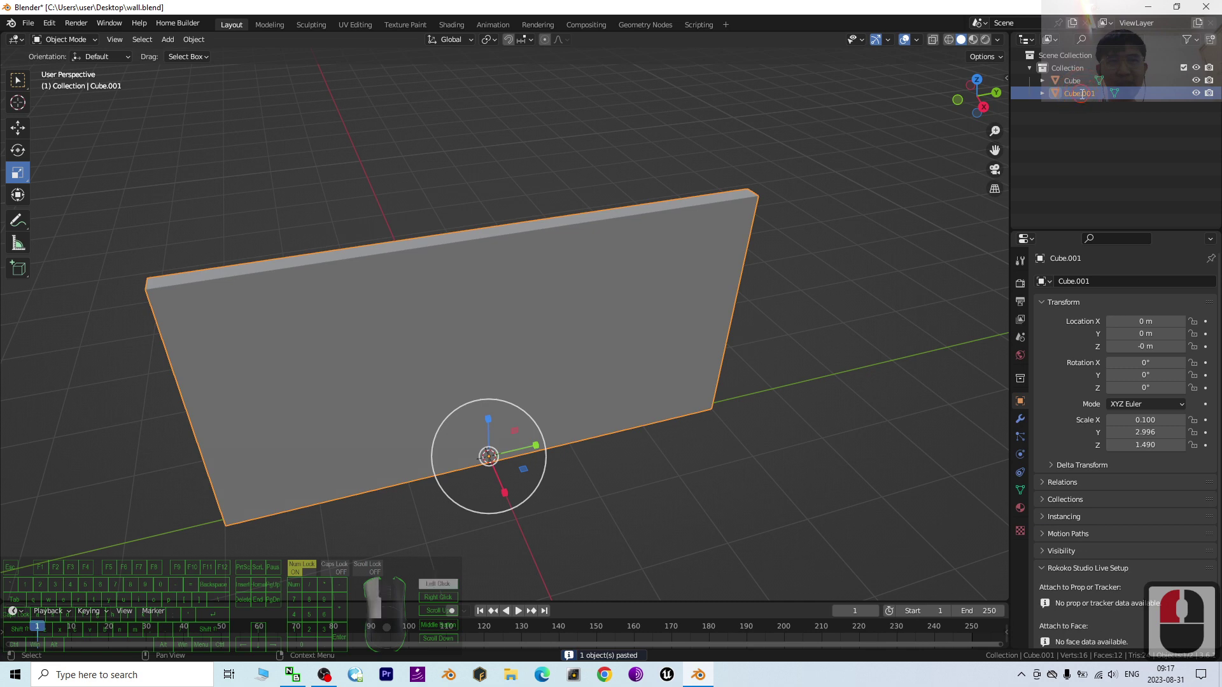
{"action": "double_click", "coordinate": [1083, 94]}
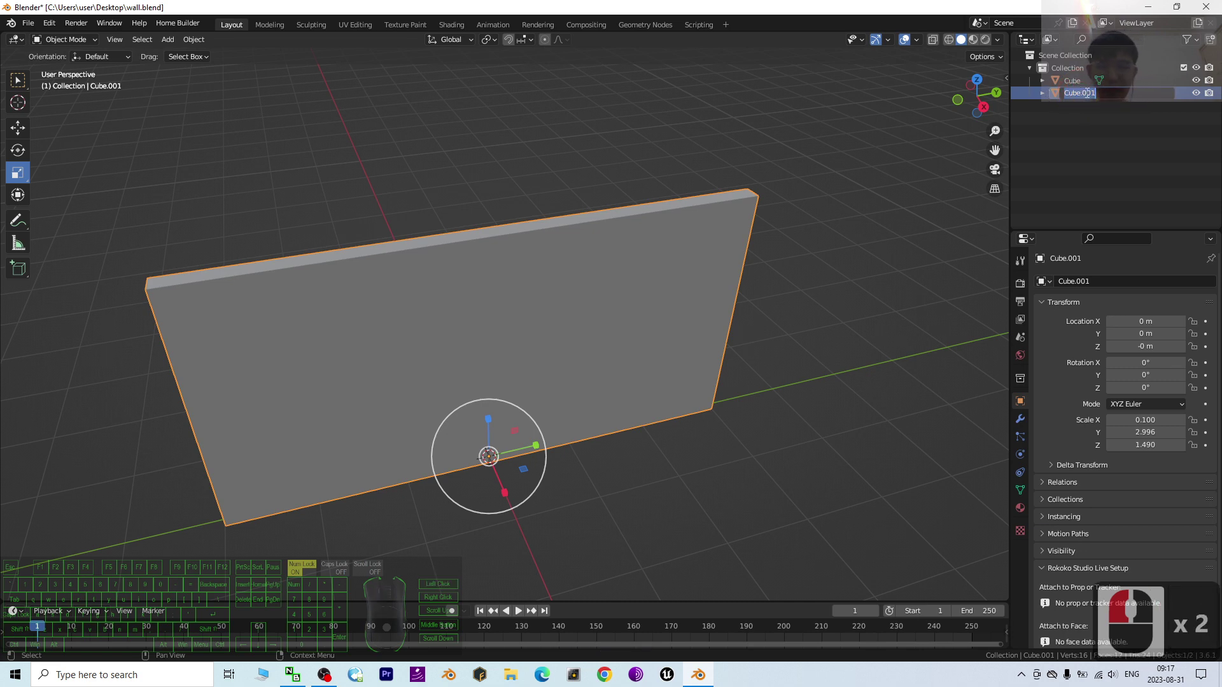
{"action": "type", "text": "door"}
{"action": "key", "text": "Return"}
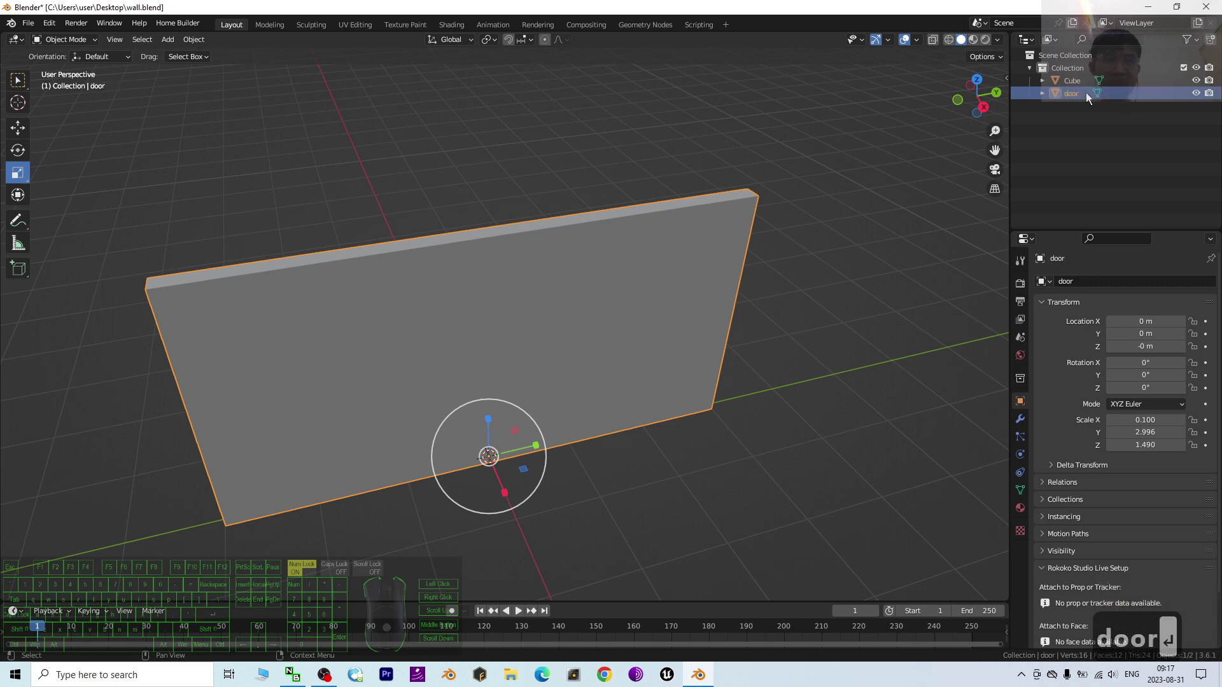
{"action": "left_click", "coordinate": [1076, 82]}
{"action": "double_click", "coordinate": [1076, 81]}
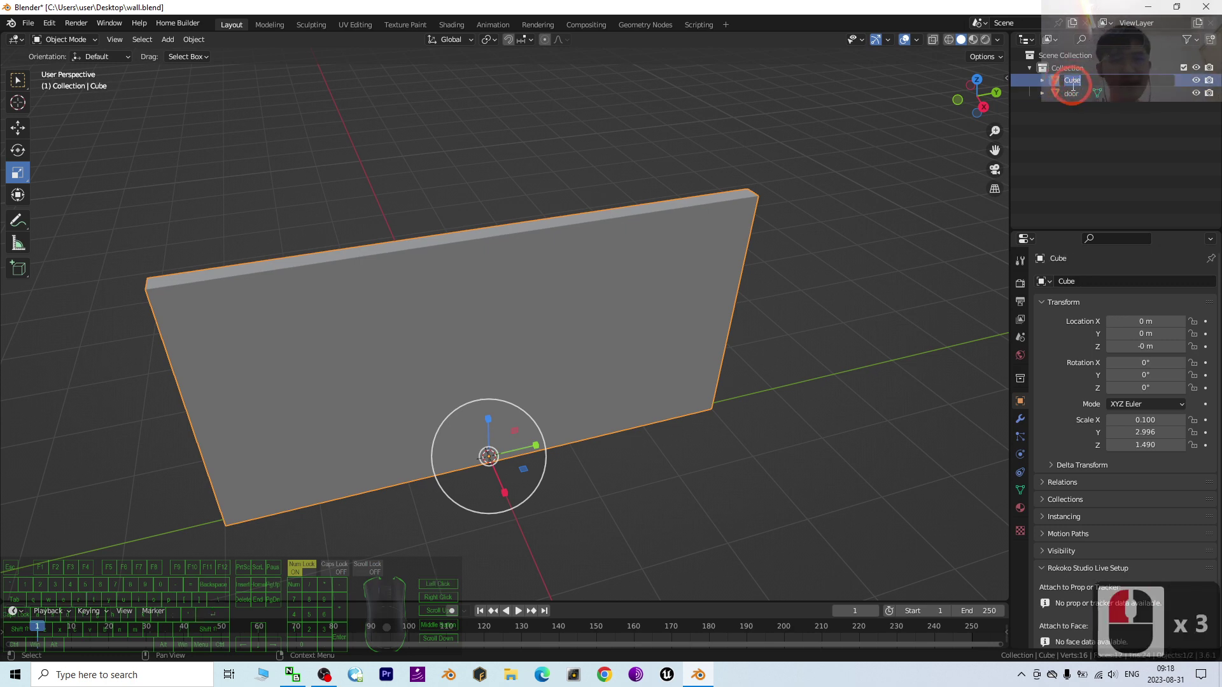
{"action": "type", "text": "wall"}
{"action": "key", "text": "Return"}
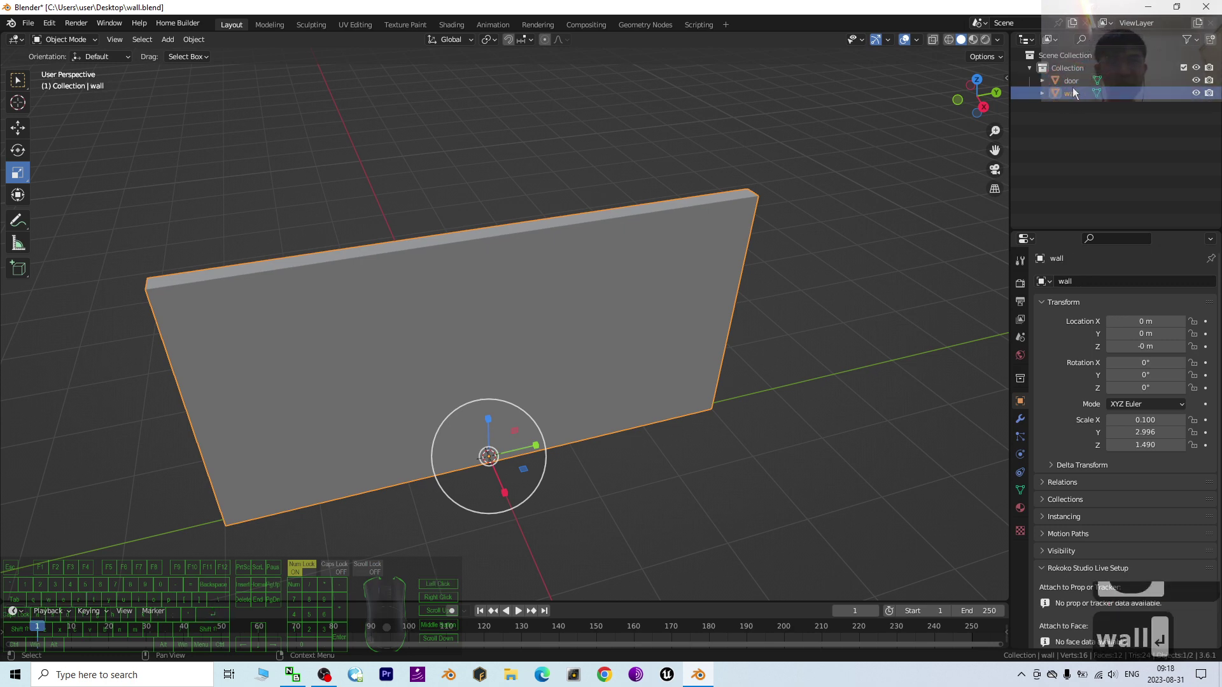
Shrink the door object with the Scale tool to a Y scale of about 0.655 and a Z scale of about 1.116.
{"action": "left_click", "coordinate": [1050, 82]}
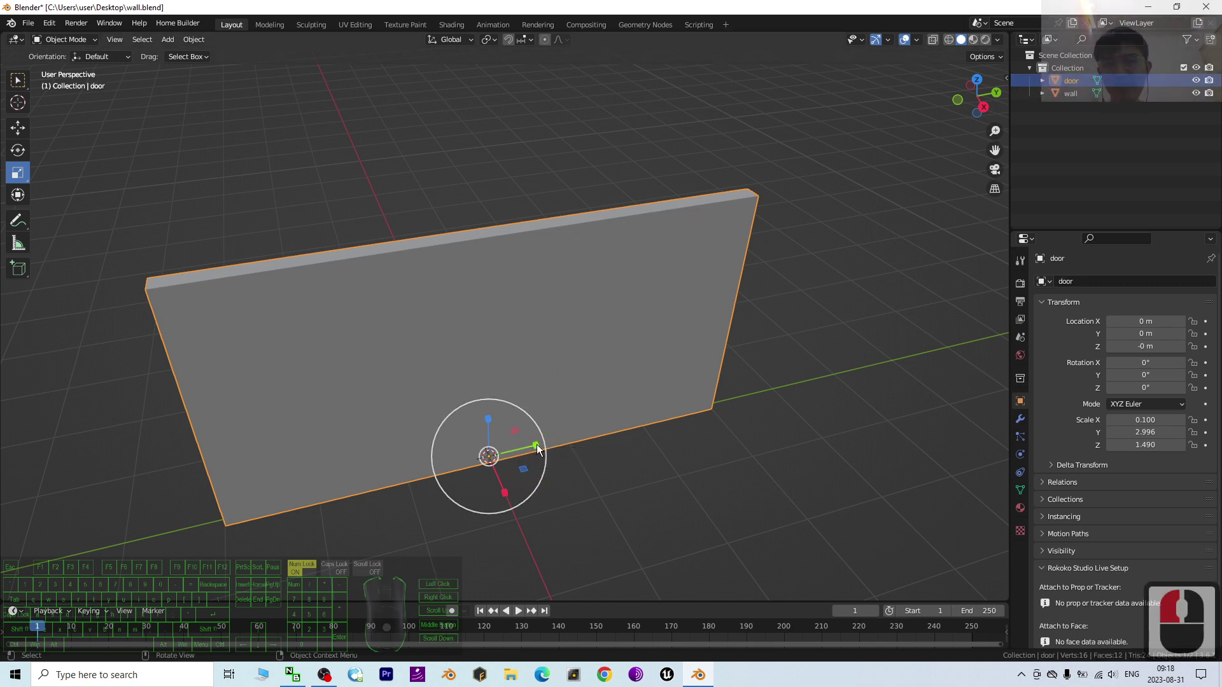
{"action": "left_click_drag", "start_coordinate": [538, 449], "coordinate": [496, 442]}
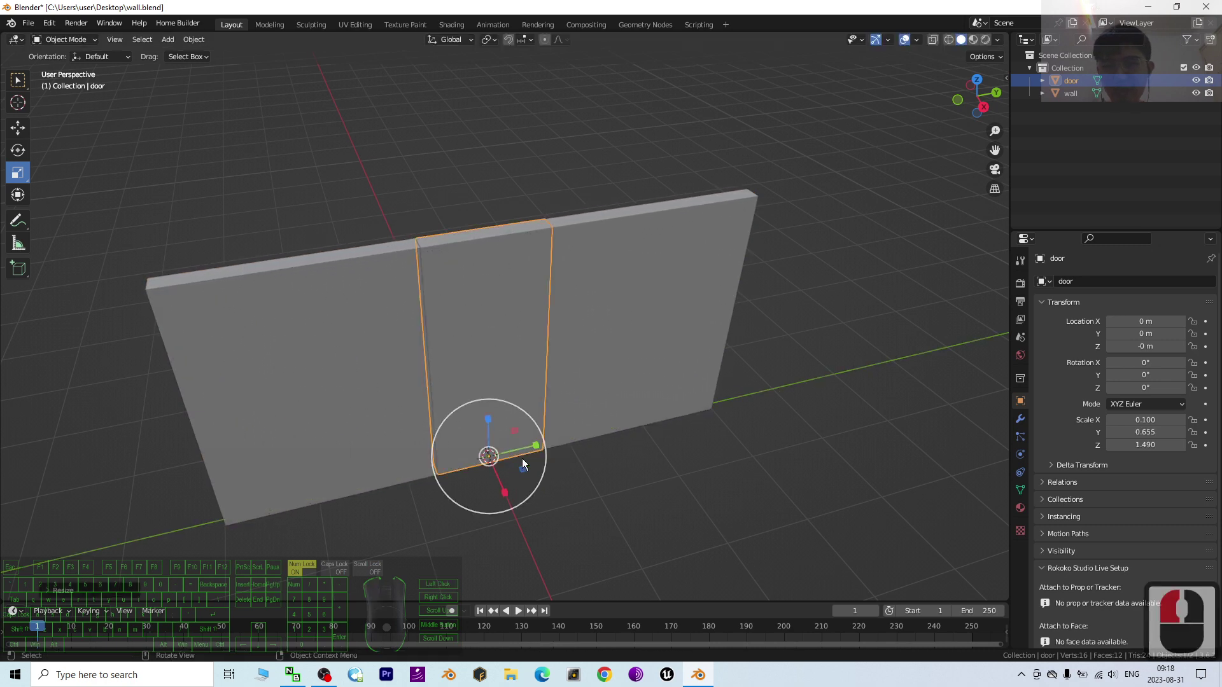
{"action": "scroll", "coordinate": [636, 482], "scroll_direction": "up", "scroll_amount": 3}
{"action": "scroll", "coordinate": [533, 431], "scroll_direction": "down", "scroll_amount": 3}
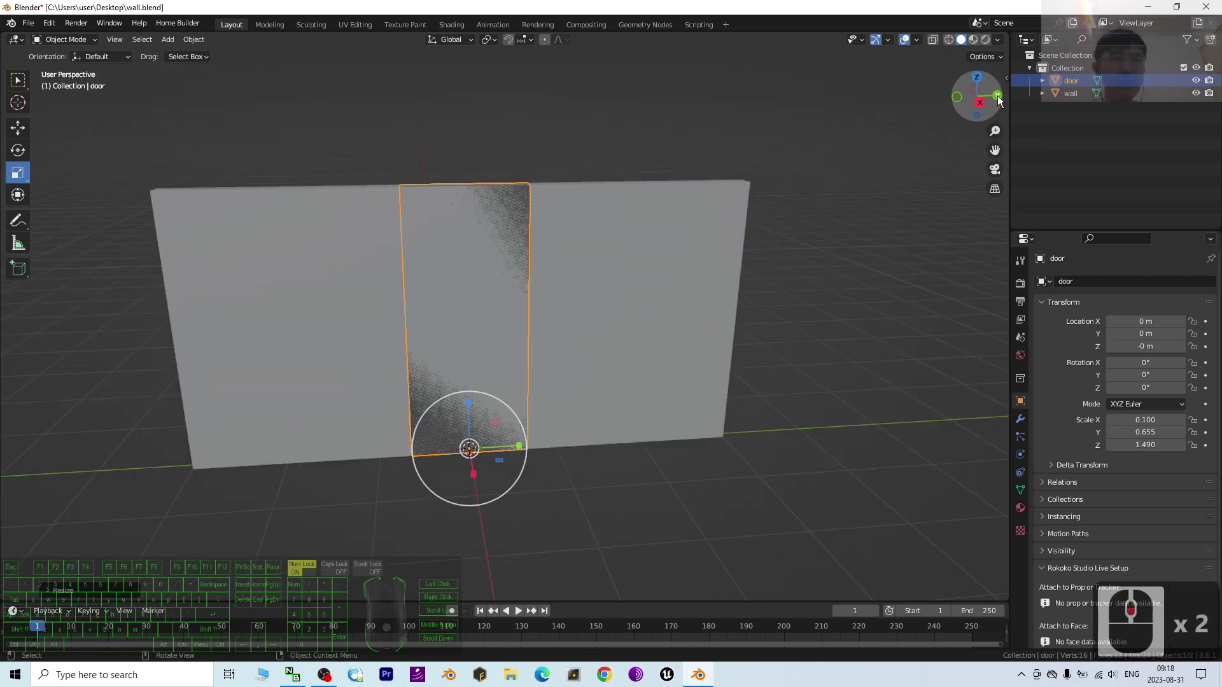
{"action": "left_click", "coordinate": [979, 103]}
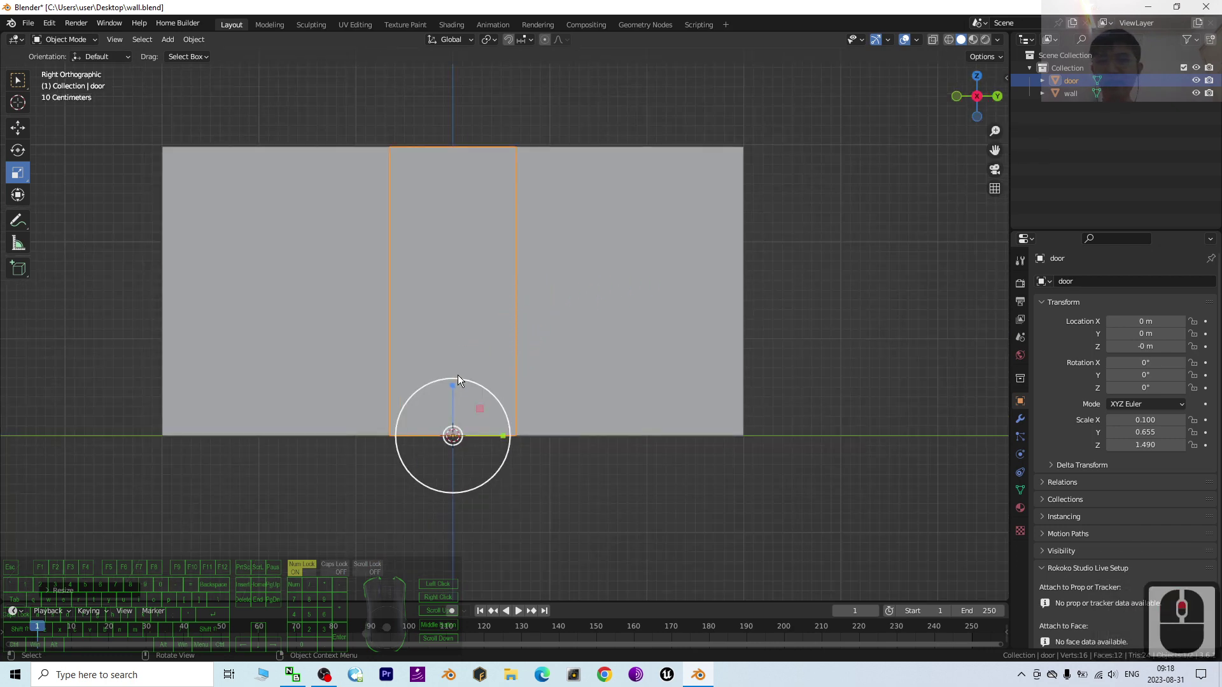
{"action": "left_click_drag", "start_coordinate": [454, 385], "coordinate": [452, 399]}
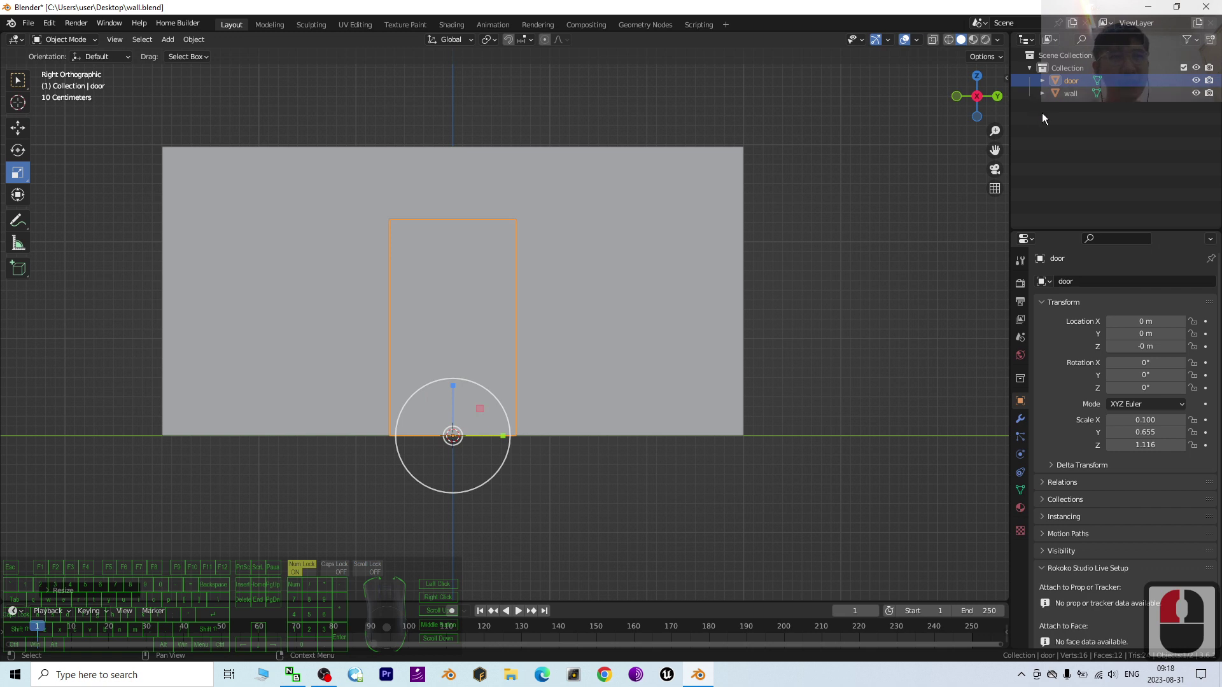
Hide the wall and reduce the door to a Z scale of about 0.998 and a Y scale of about 0.535.
{"action": "left_click", "coordinate": [1196, 94]}
{"action": "left_click", "coordinate": [1196, 94]}
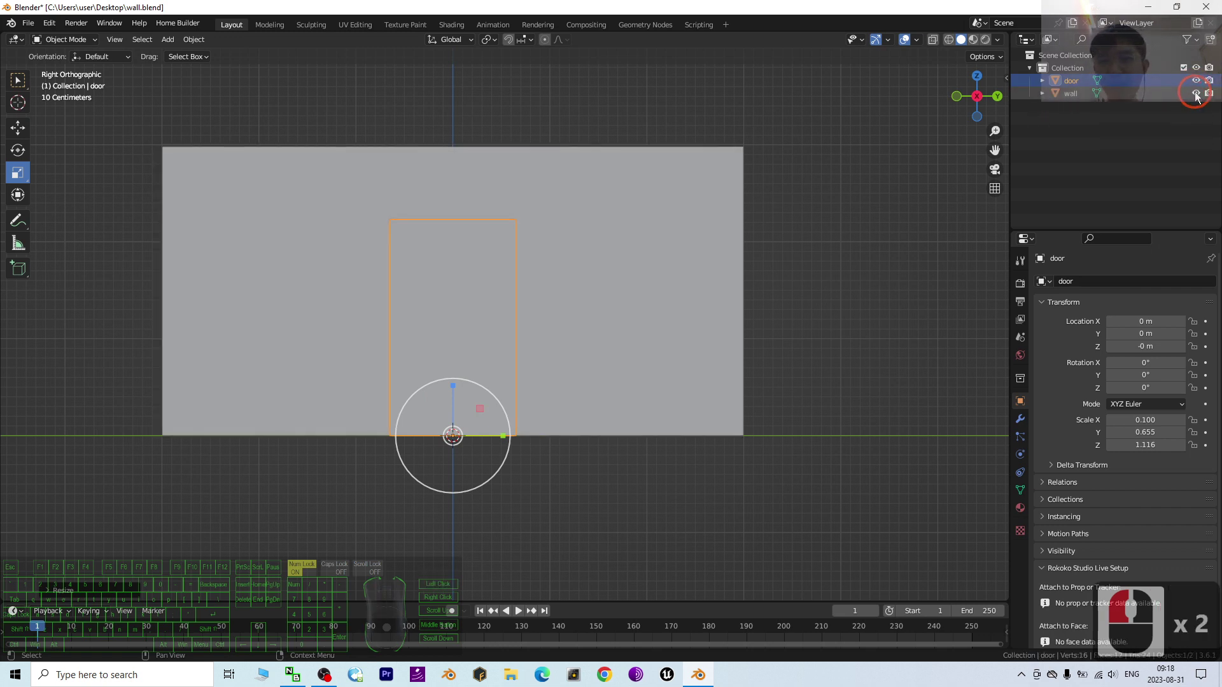
{"action": "left_click", "coordinate": [1196, 94]}
{"action": "scroll", "coordinate": [367, 411], "scroll_direction": "up", "scroll_amount": 2}
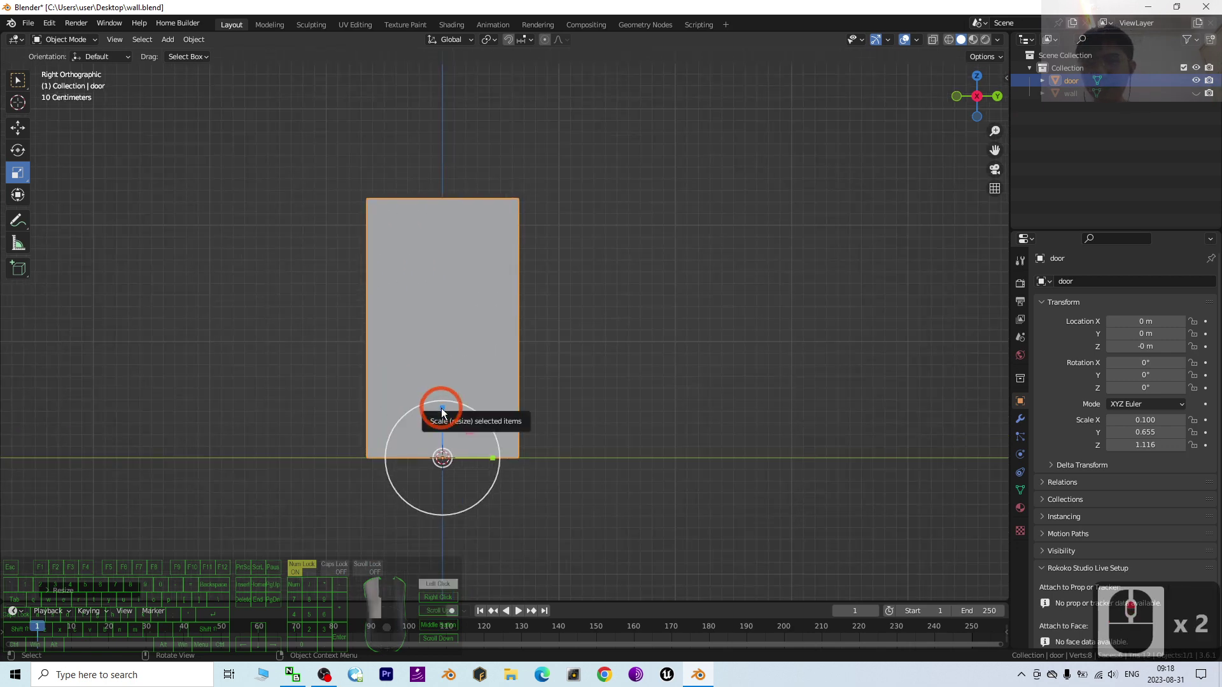
{"action": "left_click_drag", "start_coordinate": [441, 407], "coordinate": [441, 415]}
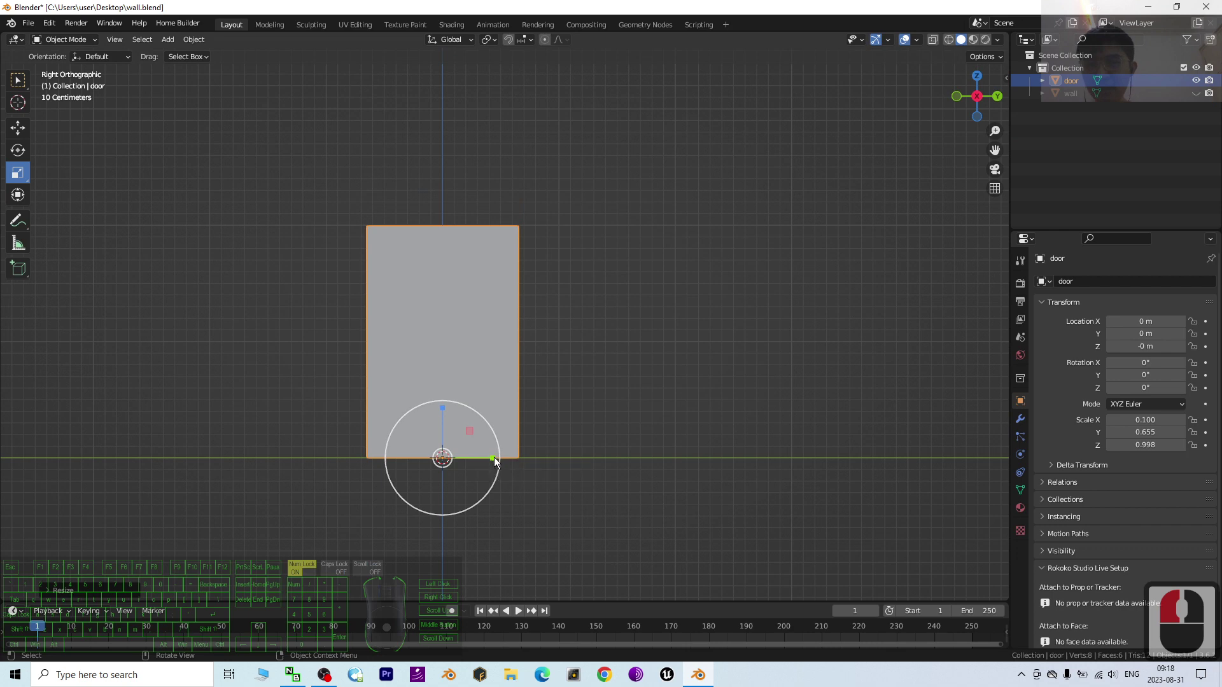
{"action": "mouse_move", "coordinate": [494, 457]}
{"action": "left_mouse_down"}
{"action": "mouse_move", "coordinate": [482, 456]}
{"action": "mouse_move", "coordinate": [494, 457]}
{"action": "left_mouse_up"}
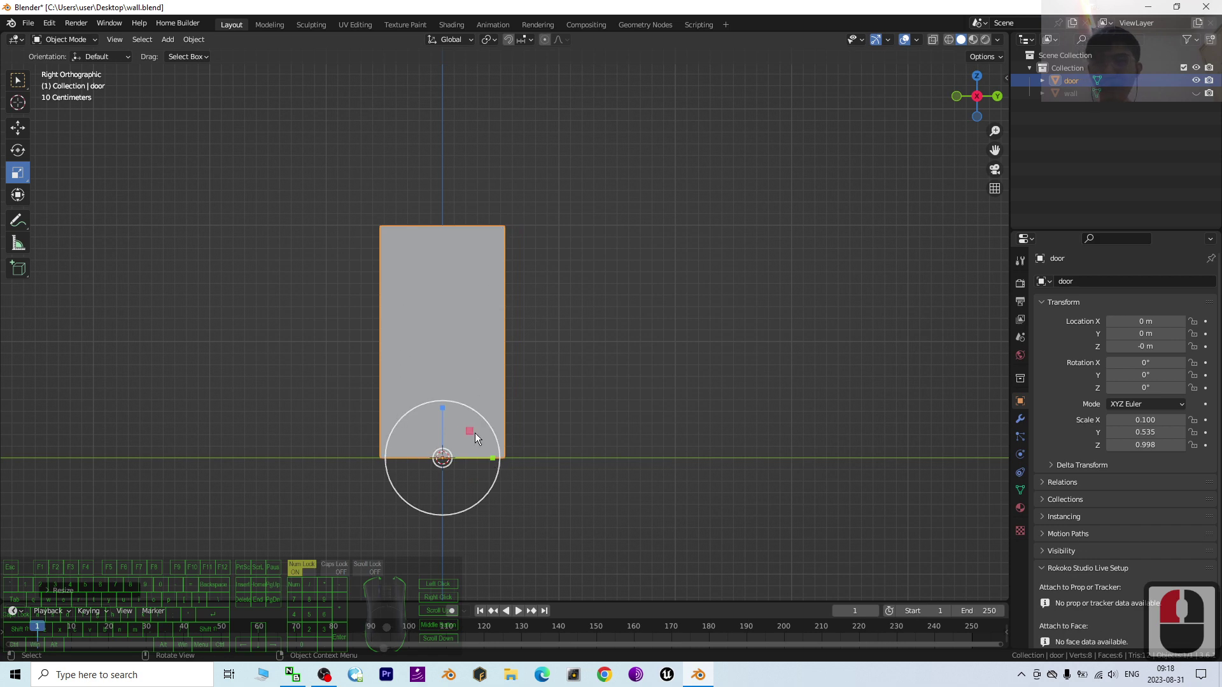
Thicken the door with the Scale tool to an X scale of about 0.464.
{"action": "scroll", "coordinate": [478, 414], "scroll_direction": "down", "scroll_amount": 3}
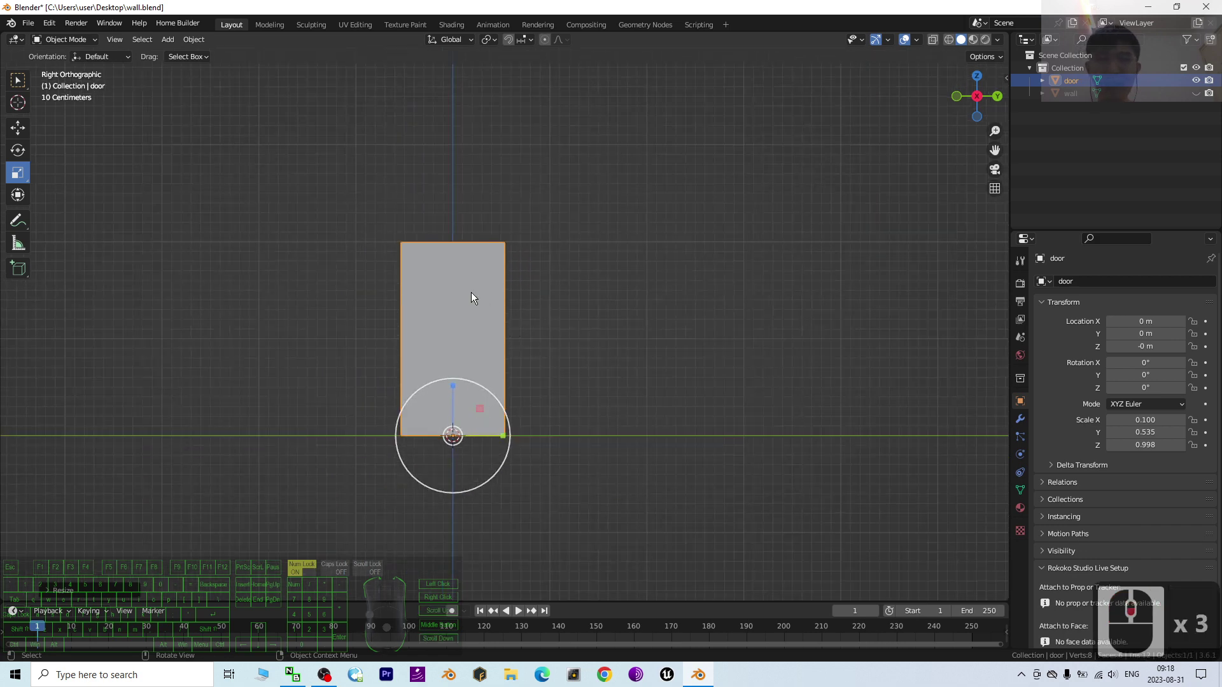
{"action": "middle_click_drag", "start_coordinate": [471, 297], "coordinate": [510, 346]}
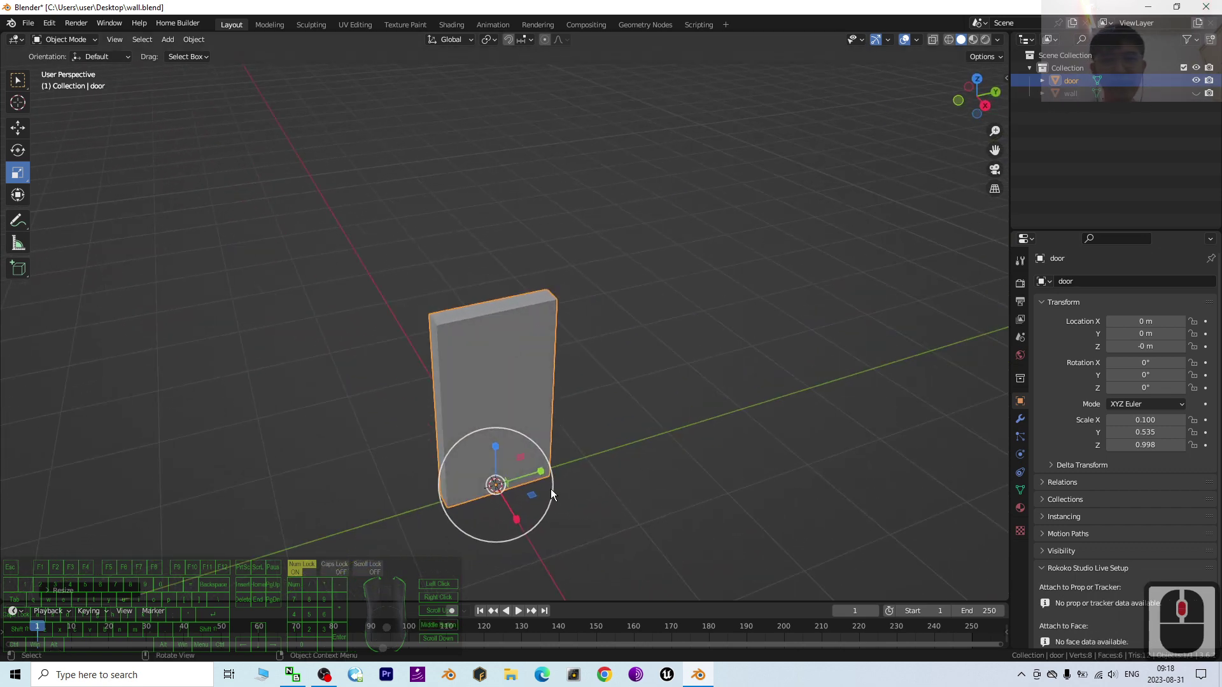
{"action": "left_click_drag", "start_coordinate": [516, 518], "coordinate": [616, 83]}
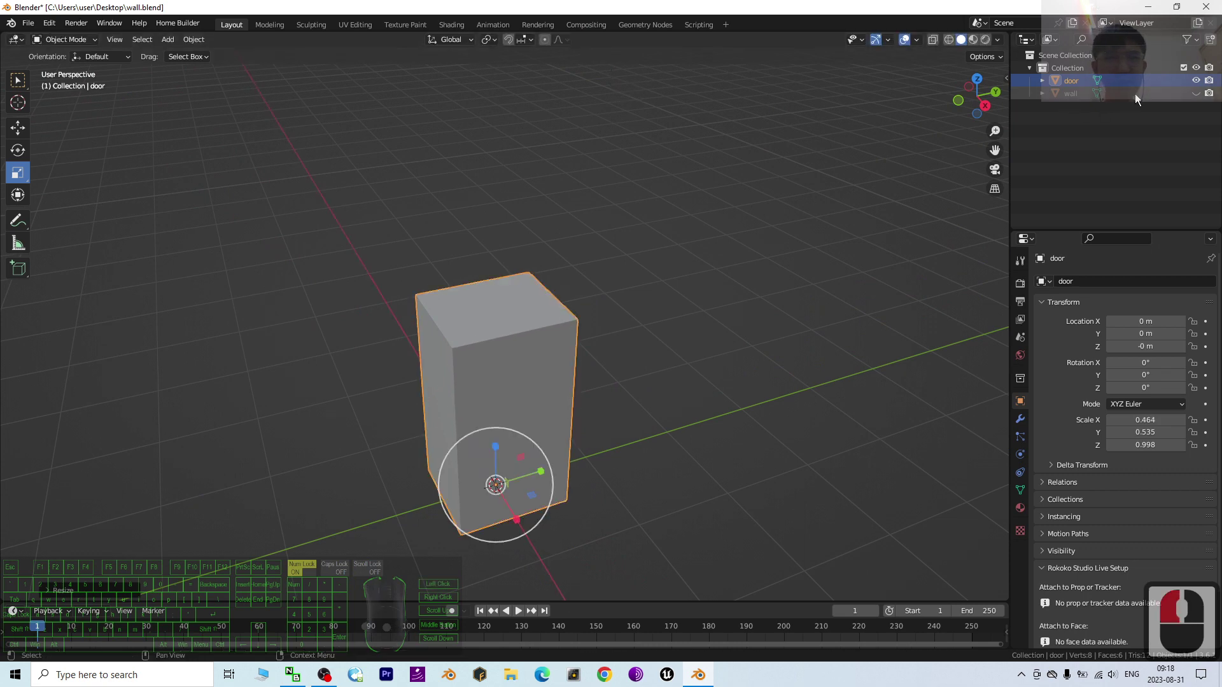
Make the wall visible again, deselect all objects and examine how the door block passes through the wall.
{"action": "left_click", "coordinate": [1196, 93]}
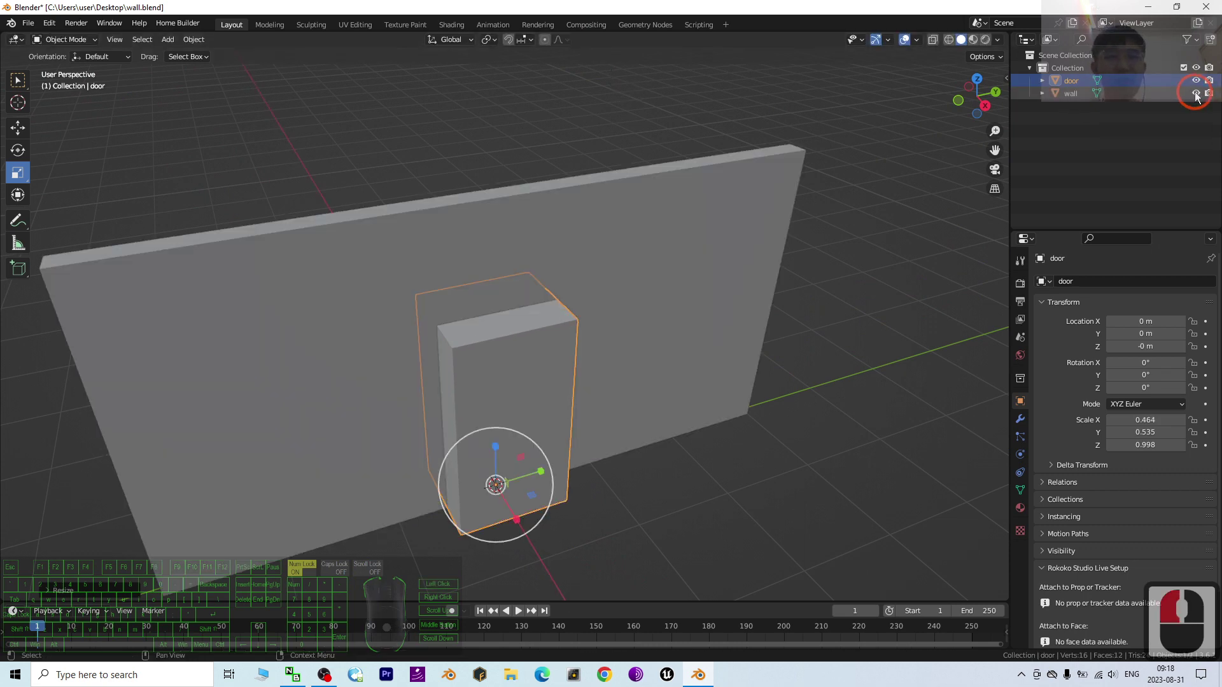
{"action": "middle_click_drag", "start_coordinate": [675, 255], "coordinate": [649, 265]}
{"action": "middle_click_drag", "start_coordinate": [633, 373], "coordinate": [498, 244]}
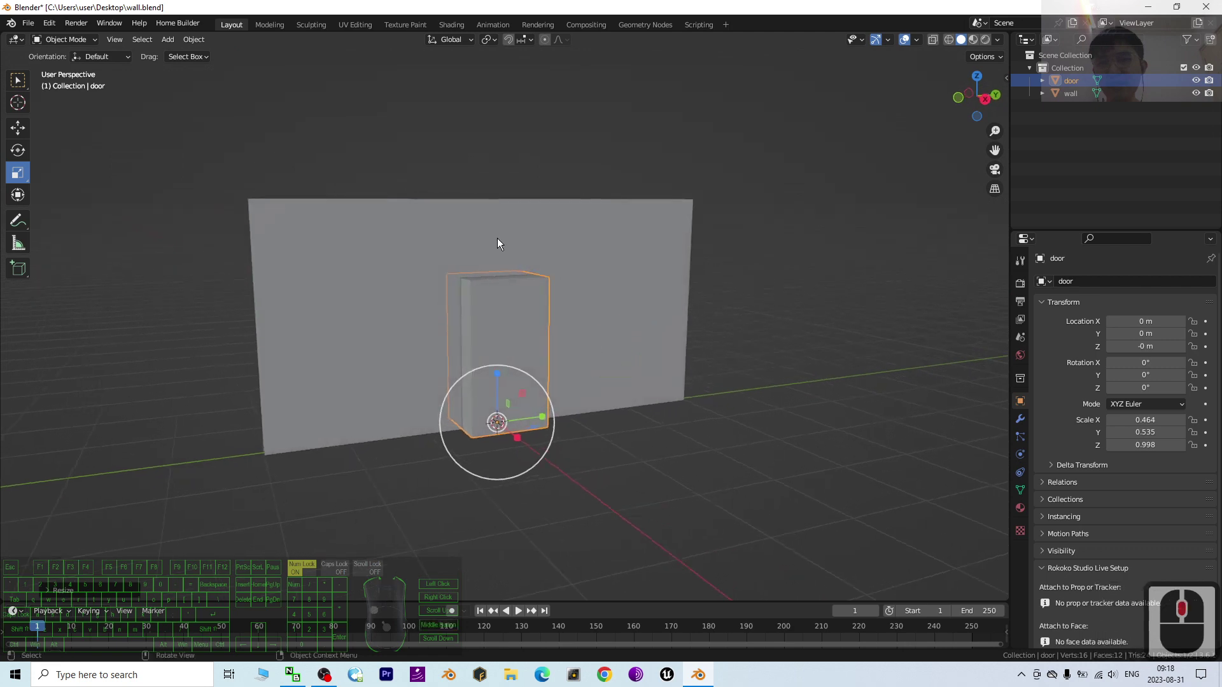
{"action": "middle_click_drag", "start_coordinate": [622, 296], "coordinate": [787, 360]}
{"action": "left_click", "coordinate": [828, 357]}
{"action": "scroll", "coordinate": [777, 344], "scroll_direction": "up", "scroll_amount": 2}
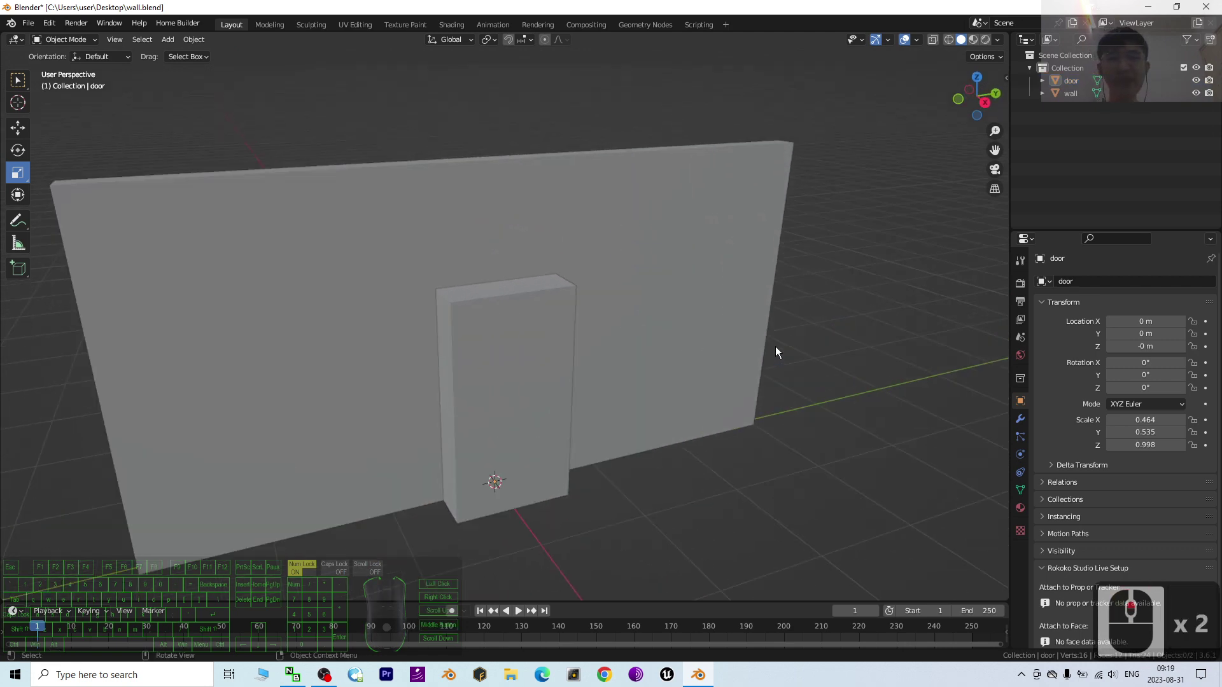
{"action": "scroll", "coordinate": [506, 351], "scroll_direction": "down", "scroll_amount": 2}
{"action": "middle_click_drag", "start_coordinate": [505, 351], "coordinate": [484, 254]}
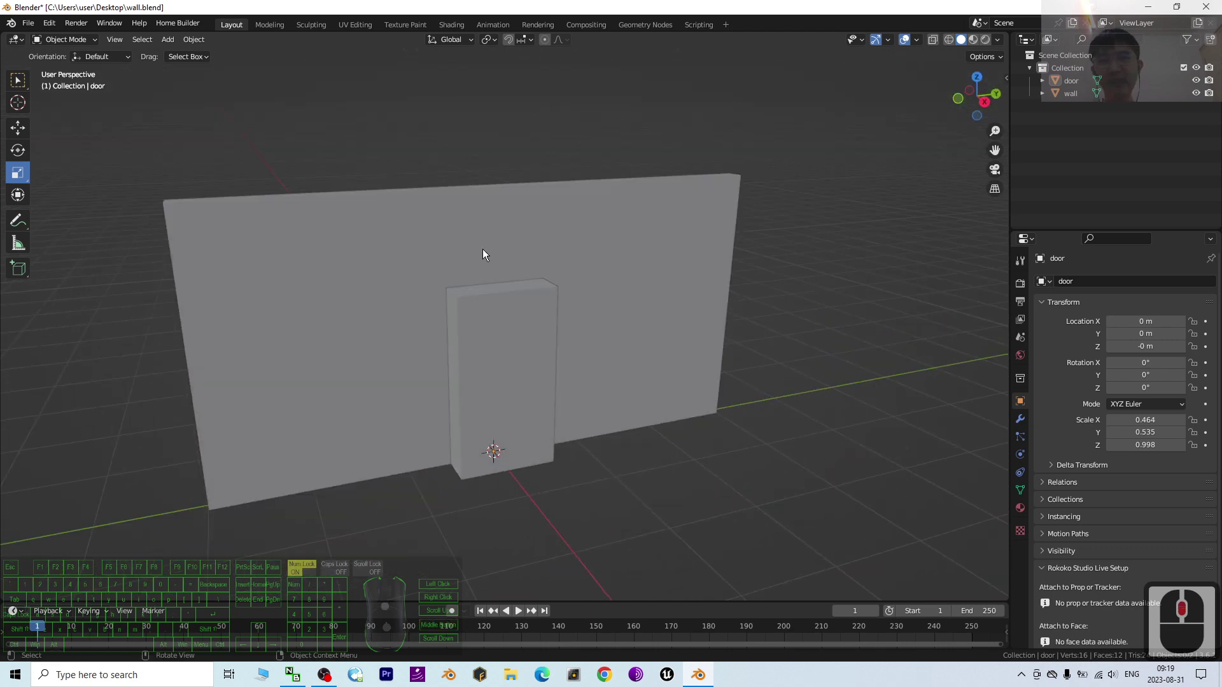
Try moving the door block along Y with the Move tool, and undo the move.
{"action": "left_click", "coordinate": [502, 376]}
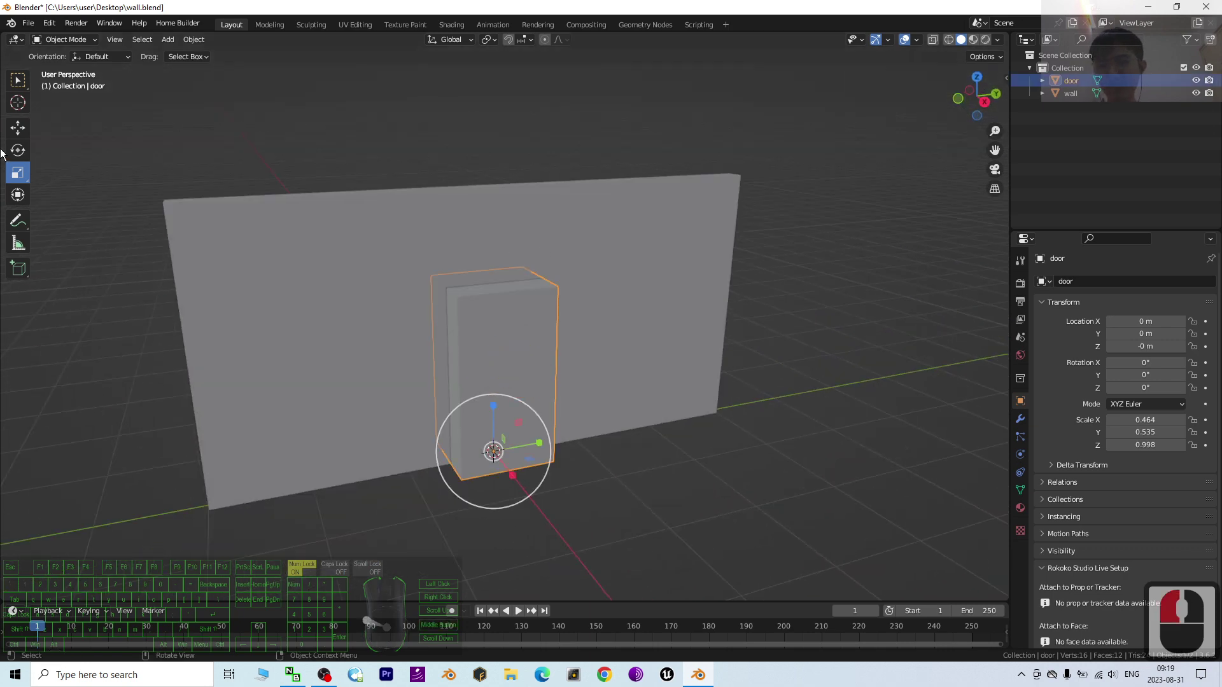
{"action": "left_click", "coordinate": [18, 129]}
{"action": "left_click_drag", "start_coordinate": [541, 449], "coordinate": [402, 446]}
{"action": "key", "text": "ctrl+z"}
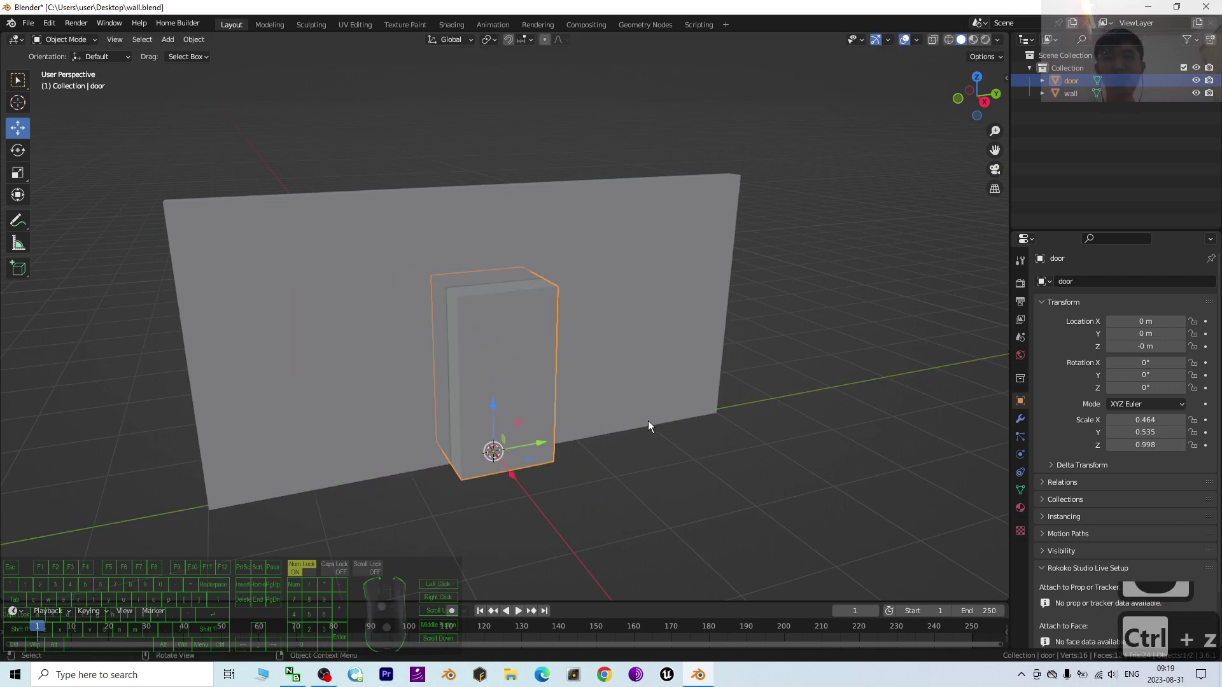
Cut the door opening out of the wall by adding a Boolean modifier set to Difference with the door as its object, and apply it.
{"action": "middle_click_drag", "start_coordinate": [648, 421], "coordinate": [694, 410]}
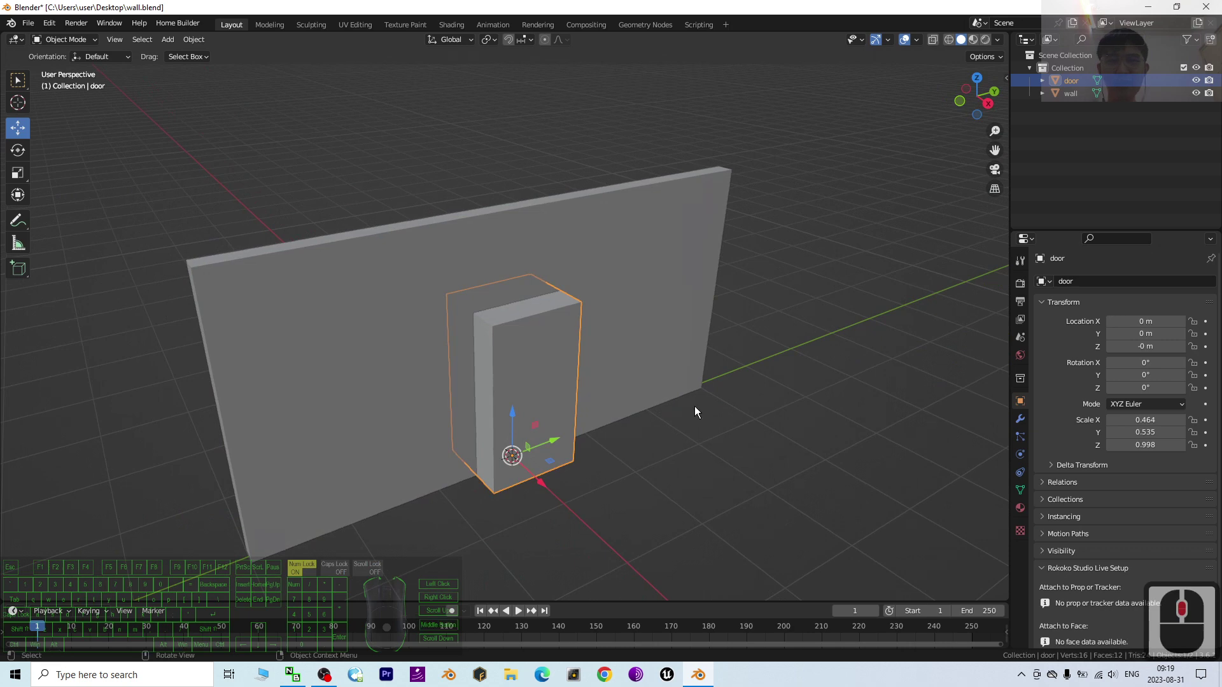
{"action": "left_click", "coordinate": [609, 249]}
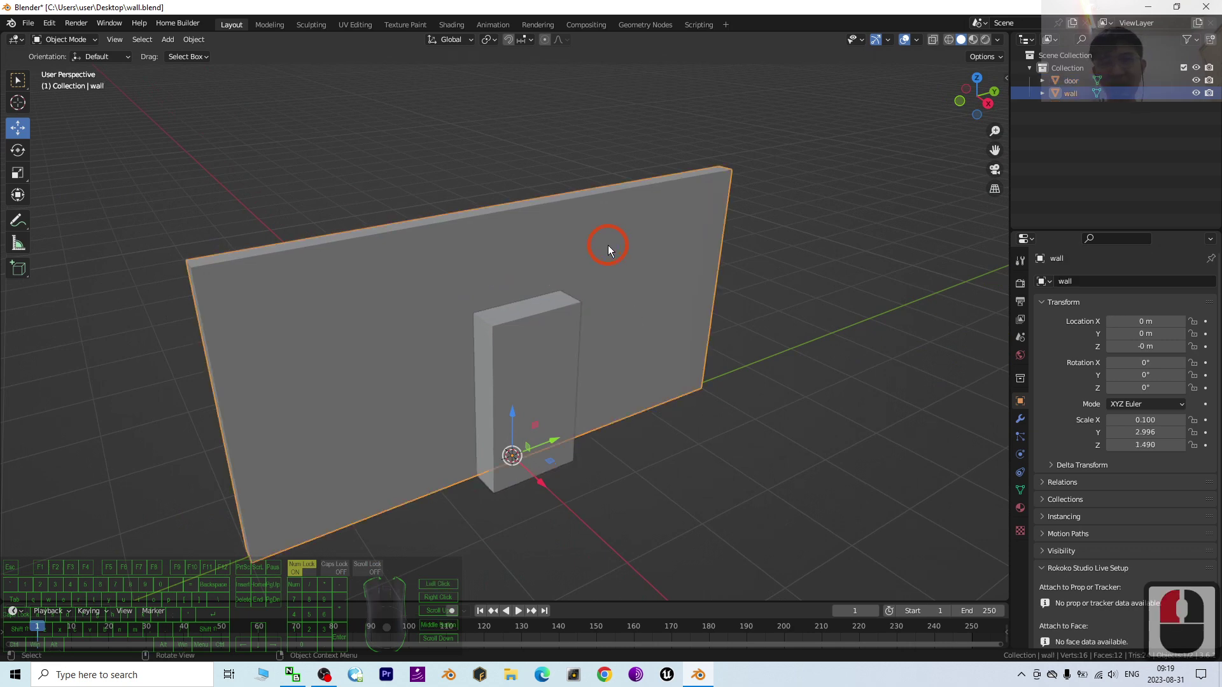
{"action": "left_click", "coordinate": [1019, 419]}
{"action": "left_click", "coordinate": [1057, 283]}
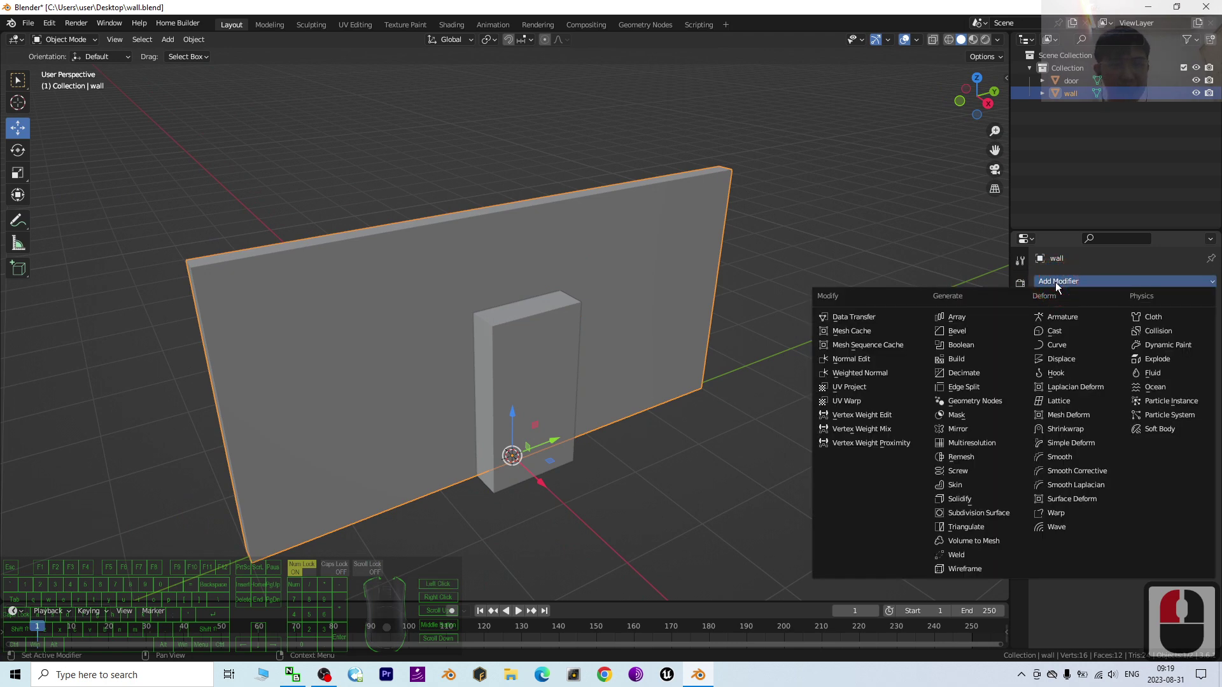
{"action": "left_click", "coordinate": [965, 346]}
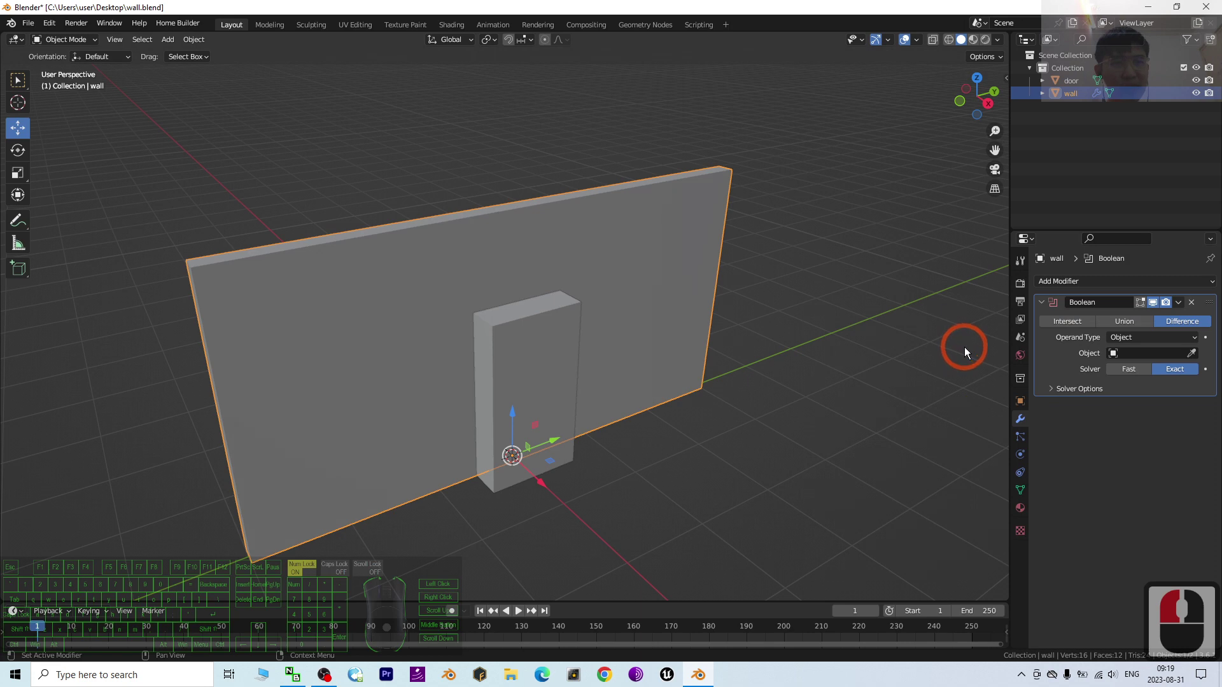
{"action": "left_click", "coordinate": [1185, 323]}
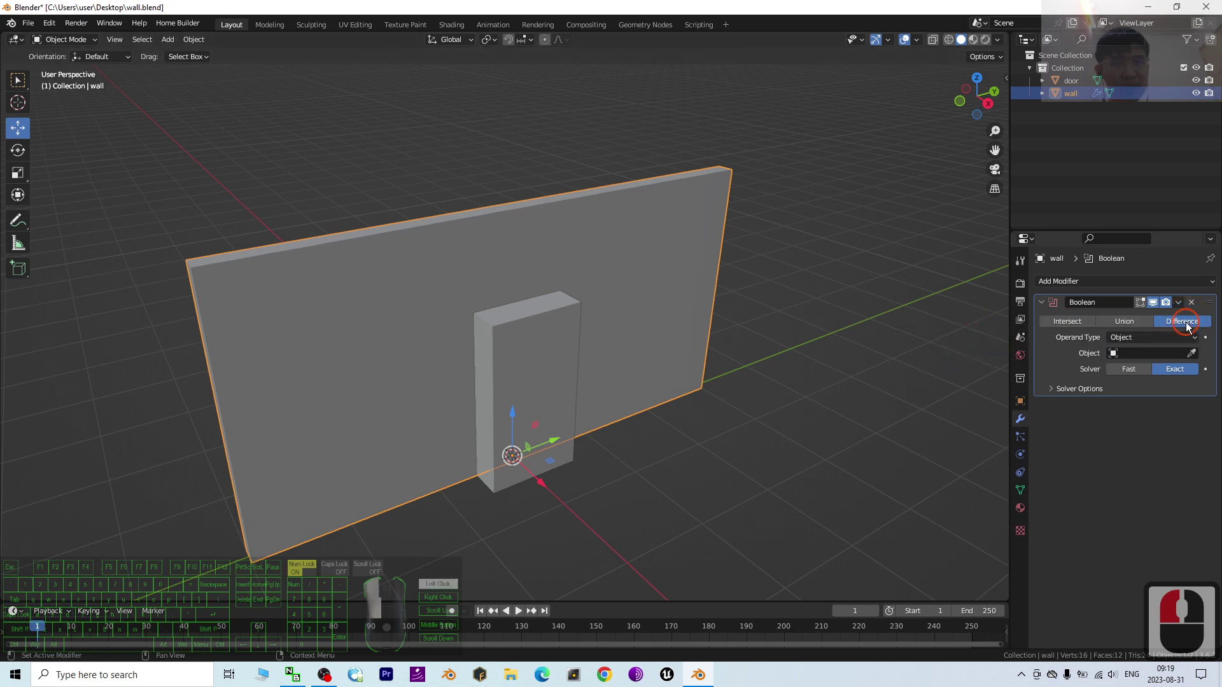
{"action": "left_click", "coordinate": [1140, 353]}
{"action": "left_click", "coordinate": [1099, 373]}
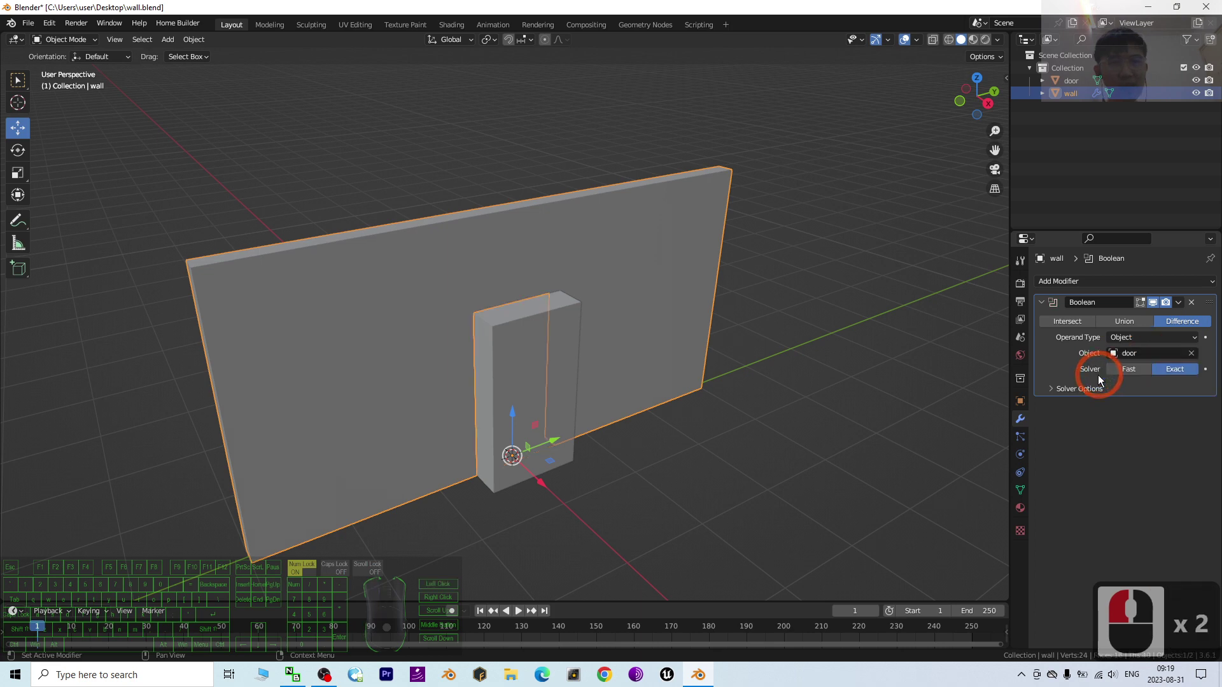
{"action": "left_click", "coordinate": [1181, 303]}
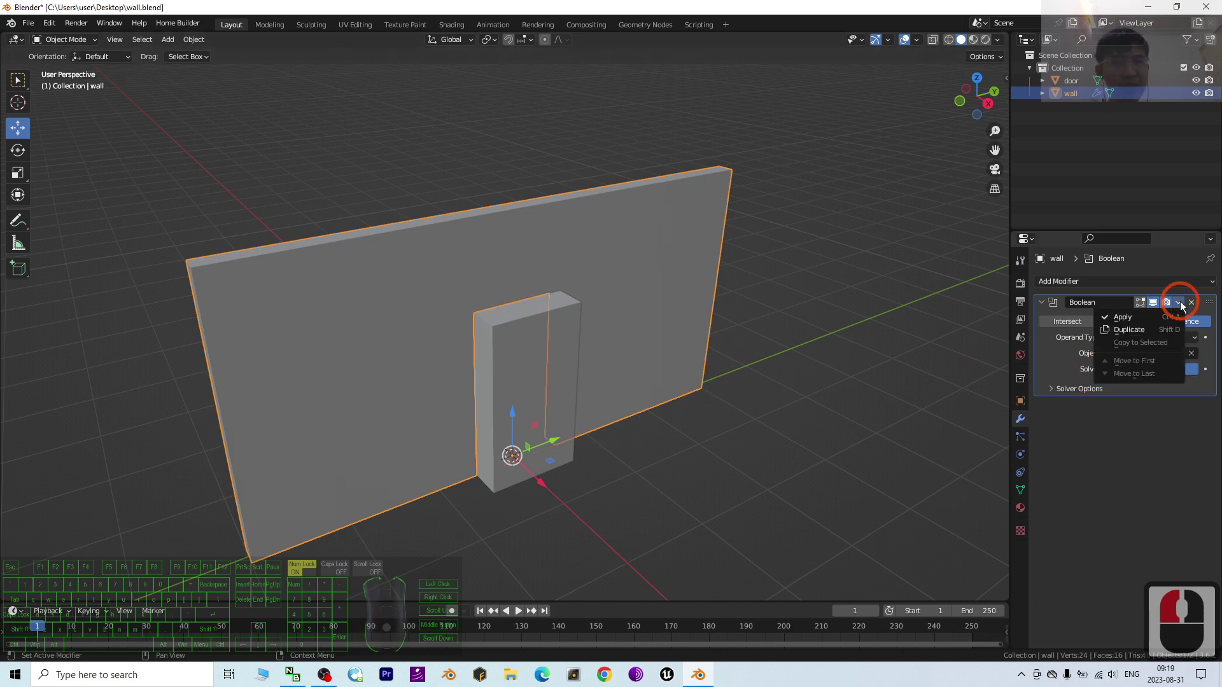
{"action": "left_click", "coordinate": [1119, 317]}
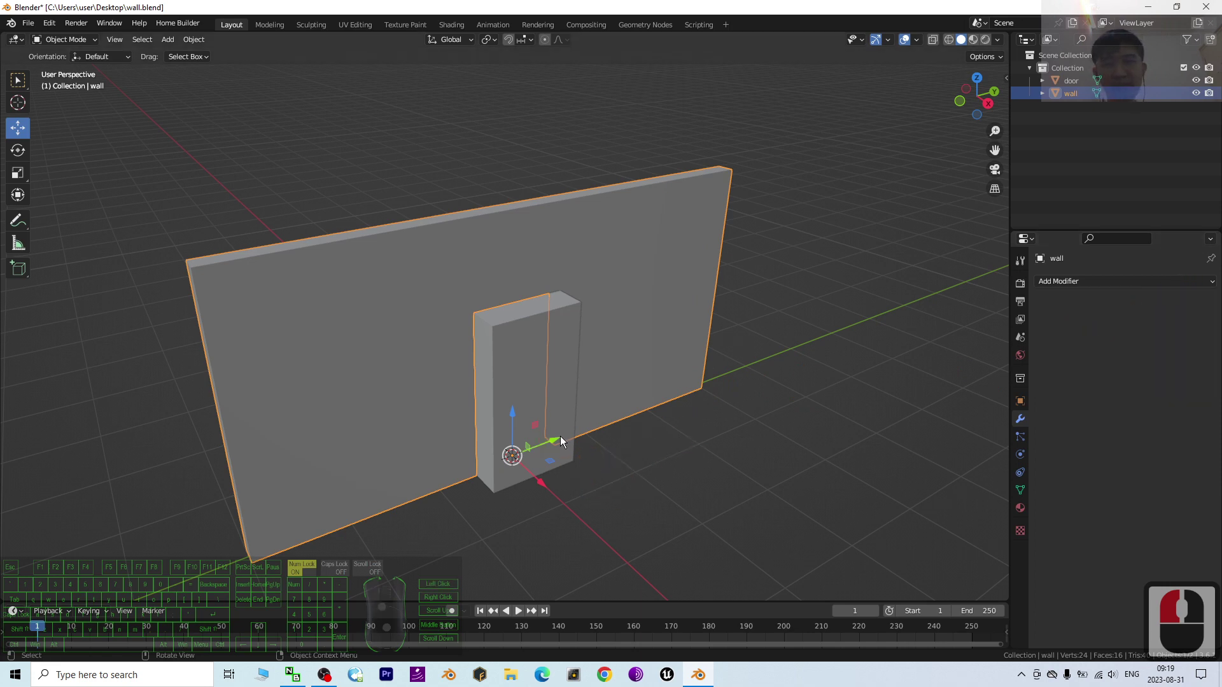
Shift the wall and the door block aside along Y in turn to check the cut opening, undoing each move.
{"action": "left_click_drag", "start_coordinate": [560, 437], "coordinate": [662, 420]}
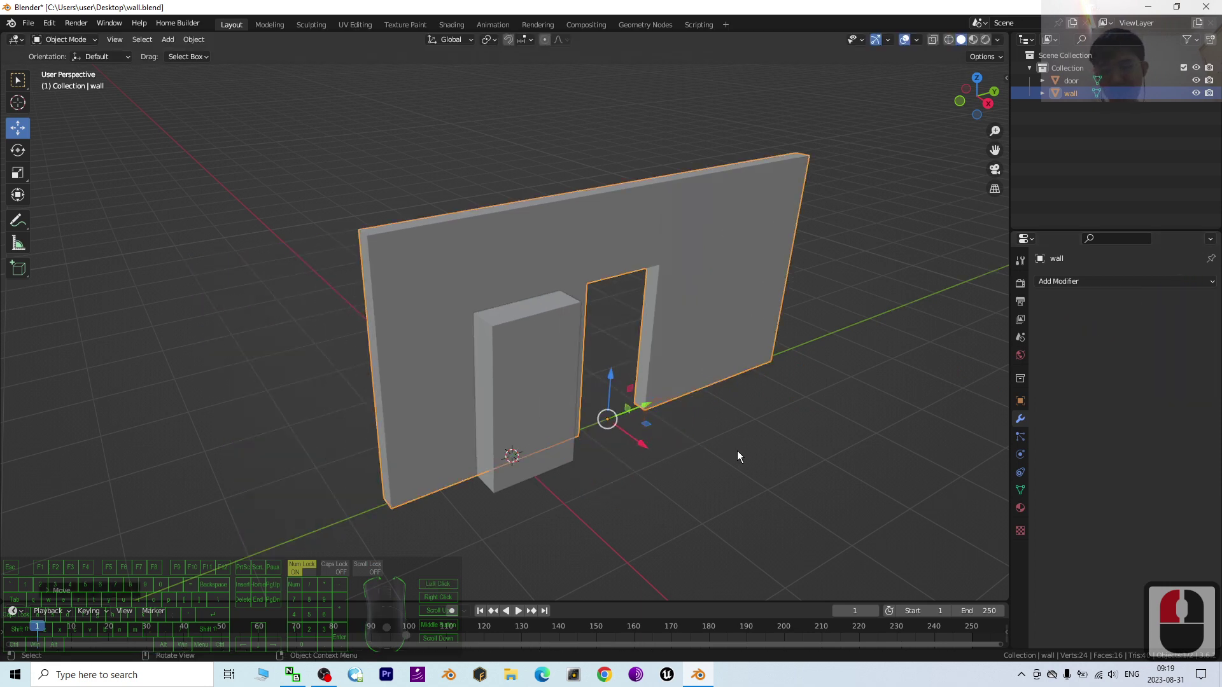
{"action": "key", "text": "ctrl+z"}
{"action": "left_click", "coordinate": [518, 357]}
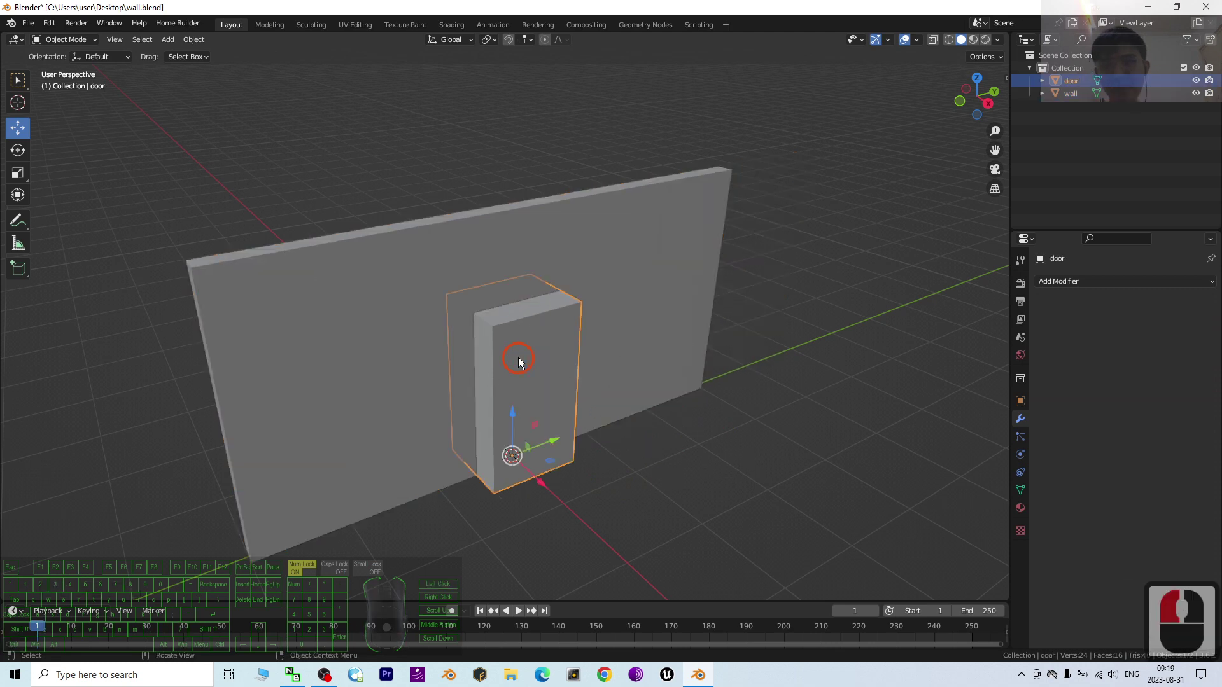
{"action": "left_click_drag", "start_coordinate": [560, 445], "coordinate": [729, 408]}
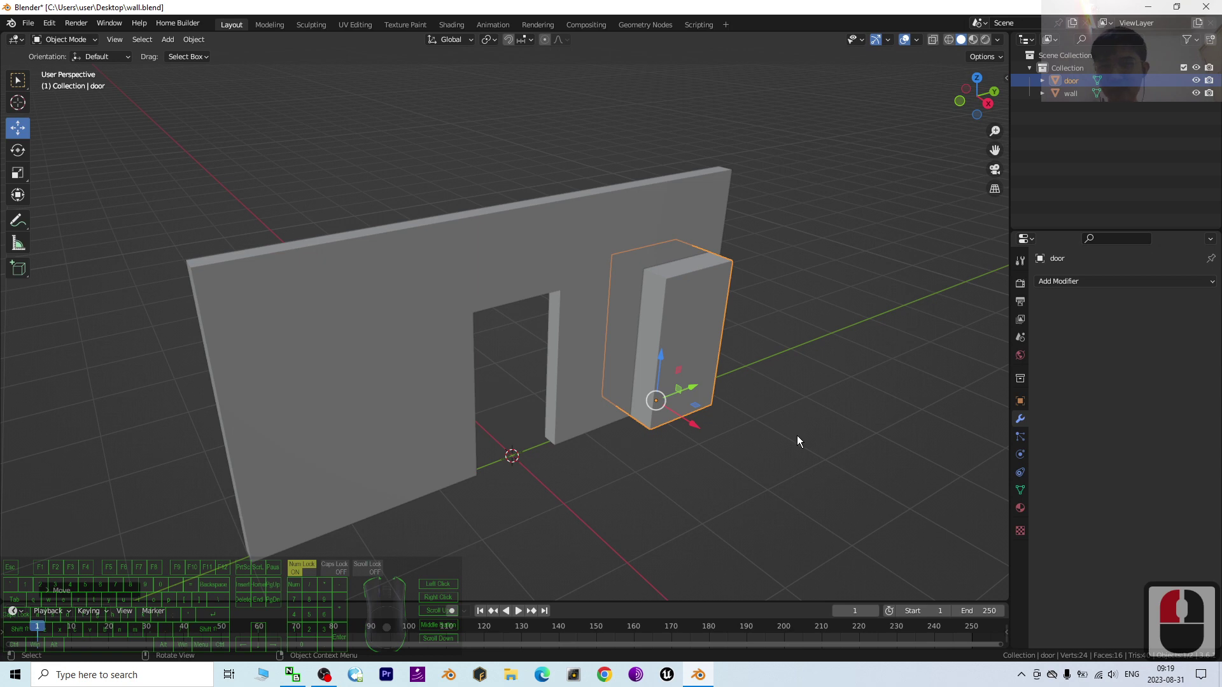
{"action": "key", "text": "ctrl+z"}
Thin the door along X with the Scale tool until it is slimmer than the wall.
{"action": "mouse_move", "coordinate": [792, 490]}
{"action": "middle_mouse_down"}
{"action": "mouse_move", "coordinate": [747, 461]}
{"action": "mouse_move", "coordinate": [826, 477]}
{"action": "mouse_move", "coordinate": [783, 490]}
{"action": "mouse_move", "coordinate": [794, 494]}
{"action": "middle_mouse_up"}
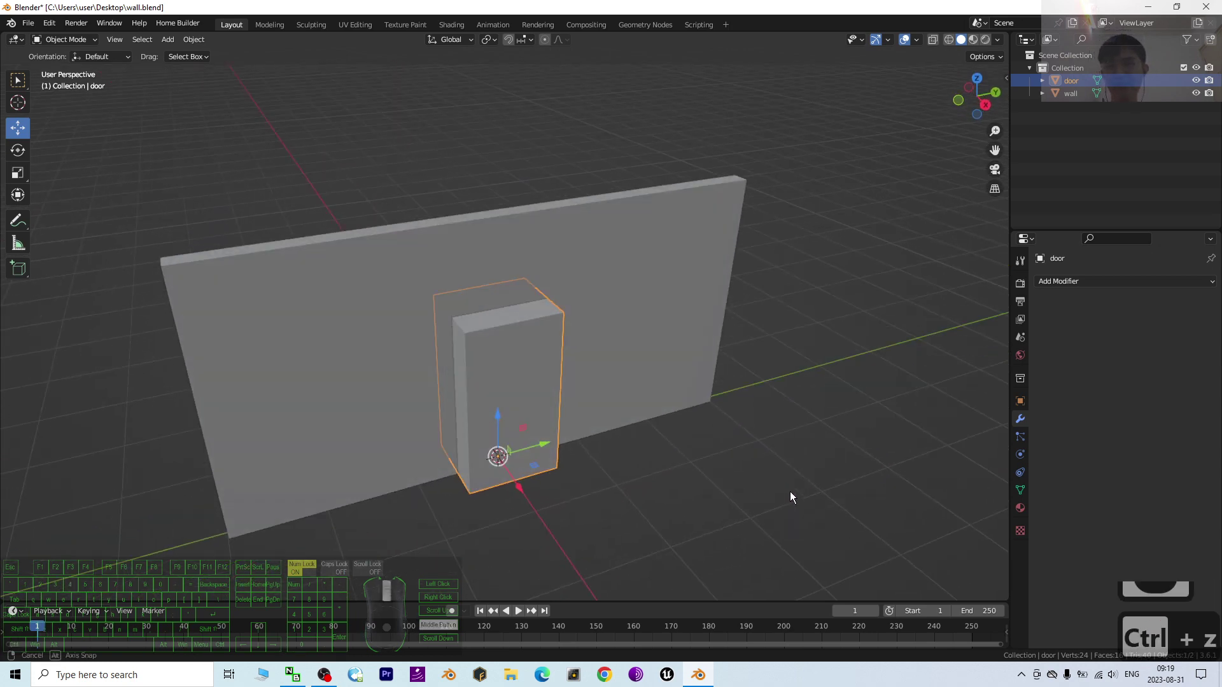
{"action": "scroll", "coordinate": [528, 392], "scroll_direction": "up", "scroll_amount": 3}
{"action": "scroll", "coordinate": [529, 394], "scroll_direction": "down", "scroll_amount": 2}
{"action": "middle_click_drag", "start_coordinate": [581, 447], "coordinate": [534, 304], "text": "shift"}
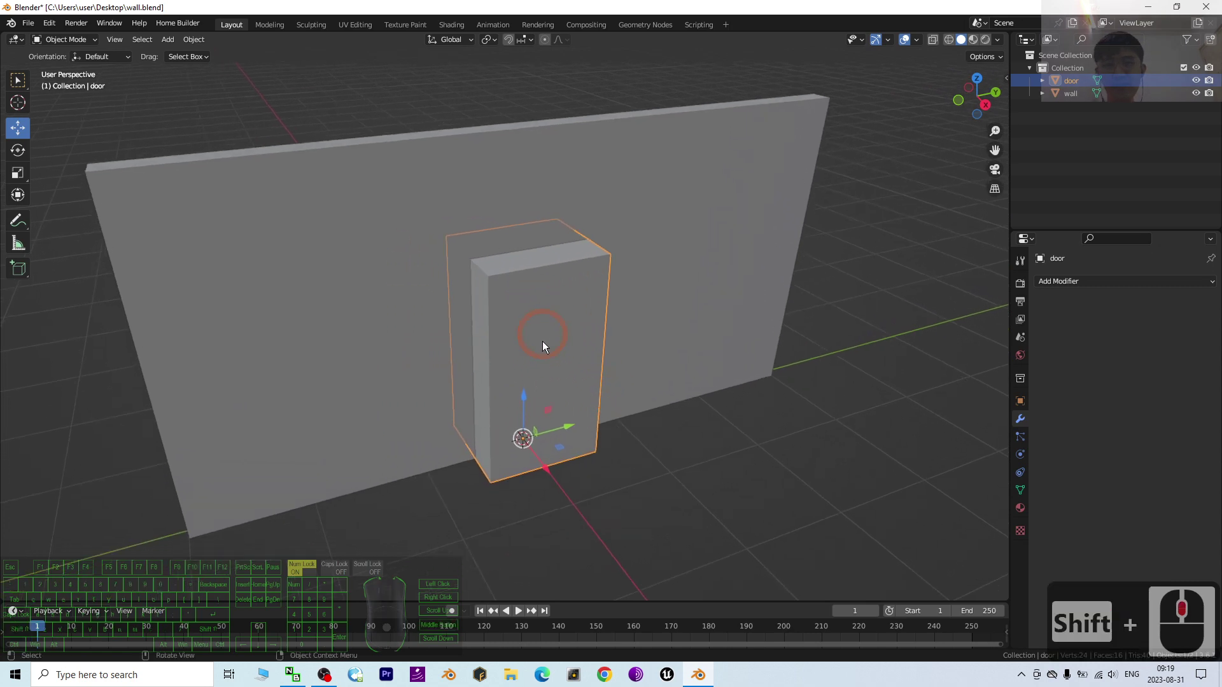
{"action": "middle_click_drag", "start_coordinate": [543, 347], "coordinate": [569, 364]}
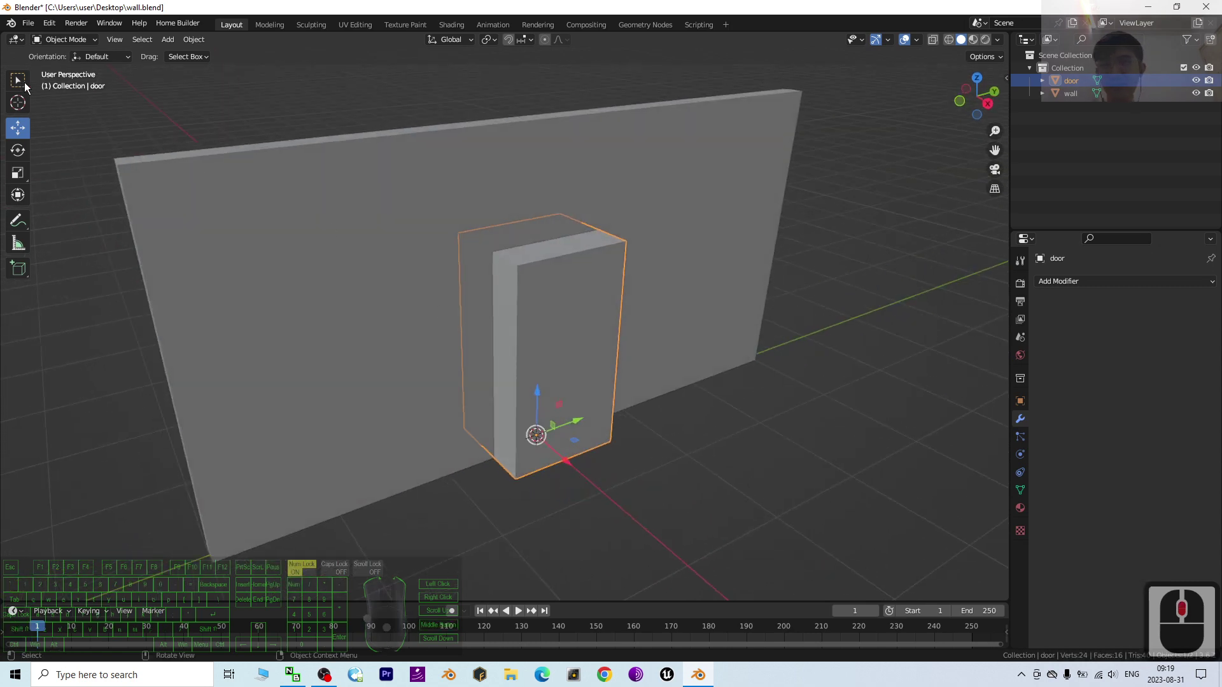
{"action": "left_click", "coordinate": [18, 173]}
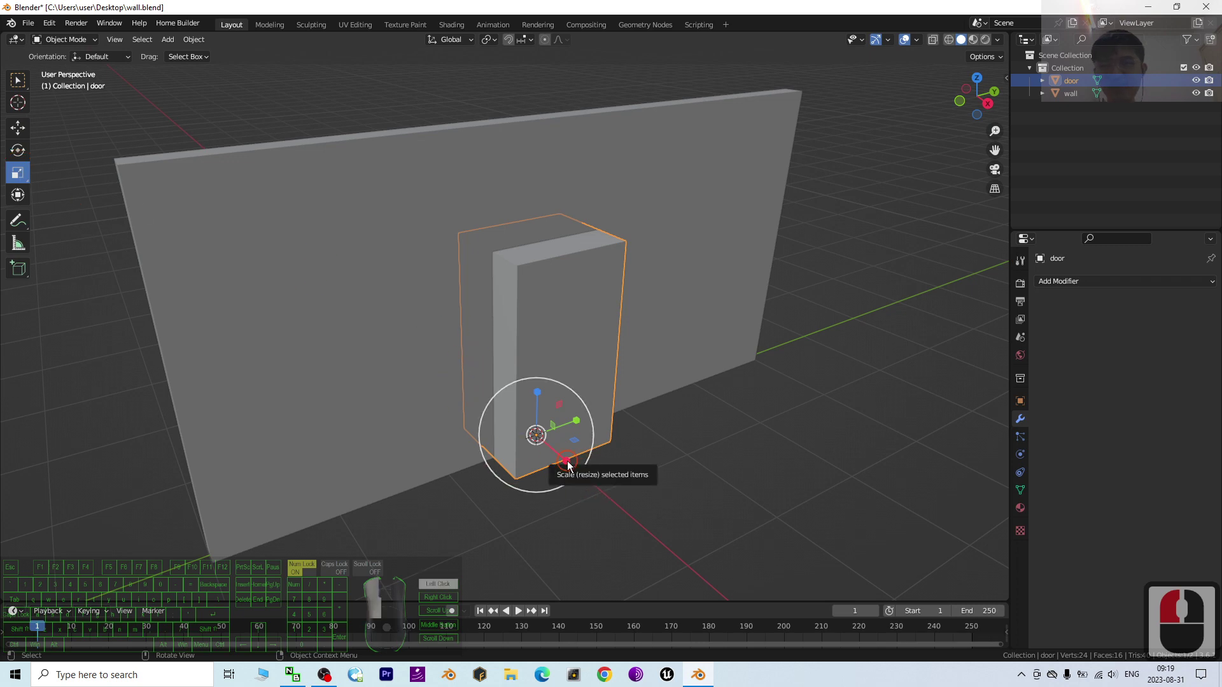
{"action": "left_click_drag", "start_coordinate": [568, 467], "coordinate": [537, 436]}
{"action": "middle_click_drag", "start_coordinate": [735, 445], "coordinate": [726, 423]}
{"action": "scroll", "coordinate": [544, 337], "scroll_direction": "up", "scroll_amount": 2}
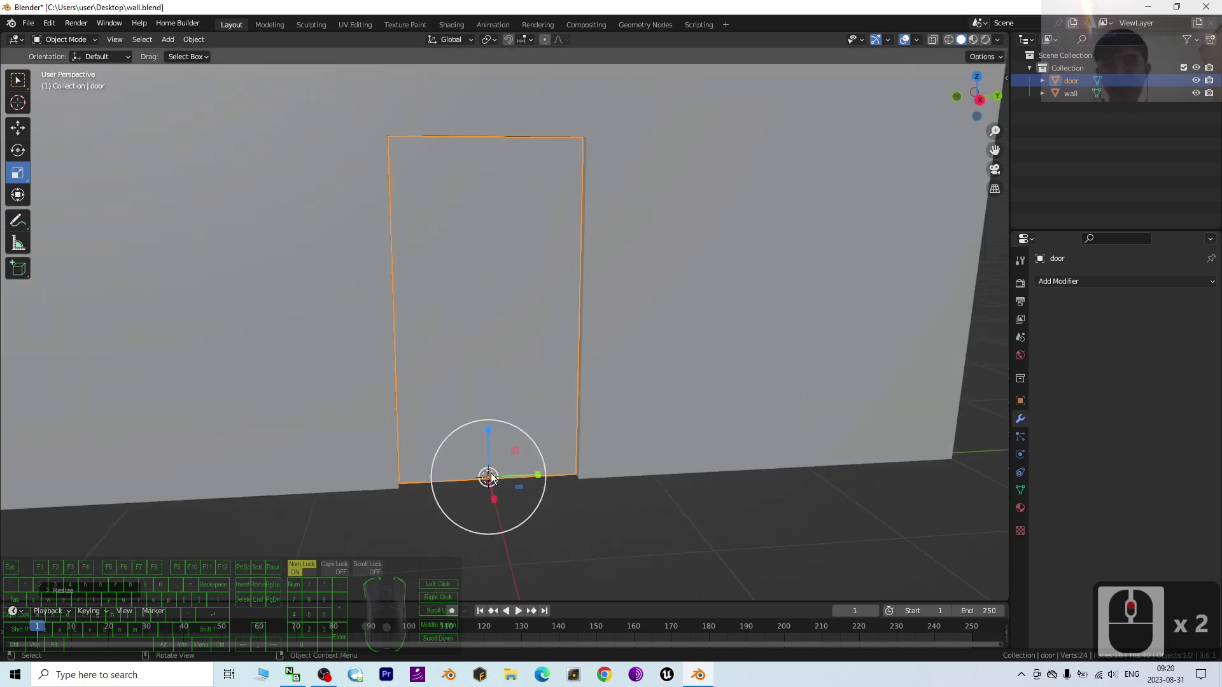
Enable origin-only transform and move the door's origin along Y to its lower +Y corner in the right orthographic view.
{"action": "middle_click_drag", "start_coordinate": [583, 403], "coordinate": [9, 95]}
{"action": "left_click", "coordinate": [18, 128]}
{"action": "scroll", "coordinate": [502, 339], "scroll_direction": "up", "scroll_amount": 2}
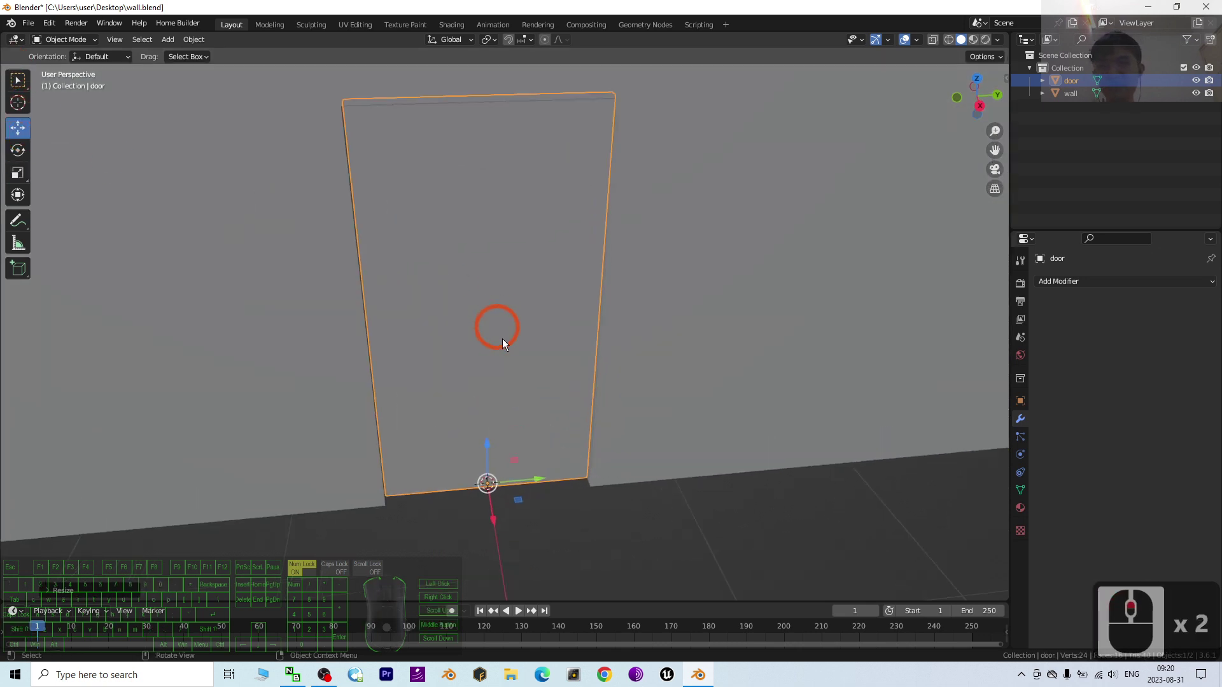
{"action": "scroll", "coordinate": [617, 406], "scroll_direction": "up", "scroll_amount": 1}
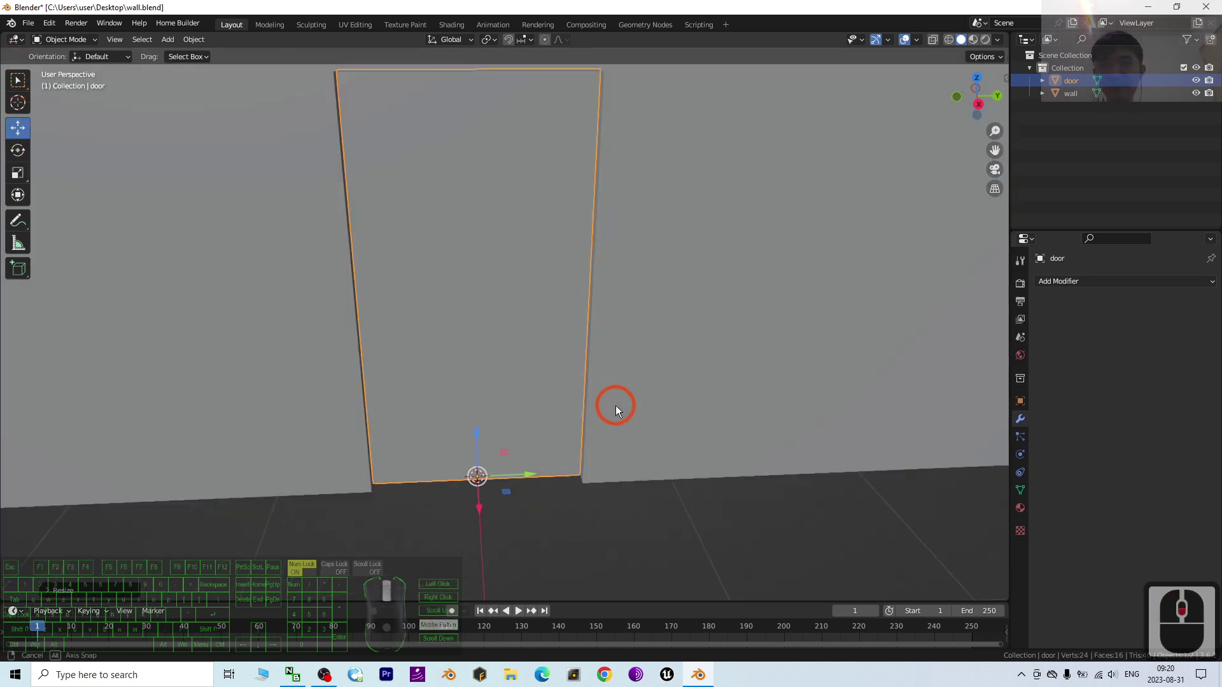
{"action": "left_click", "coordinate": [978, 107]}
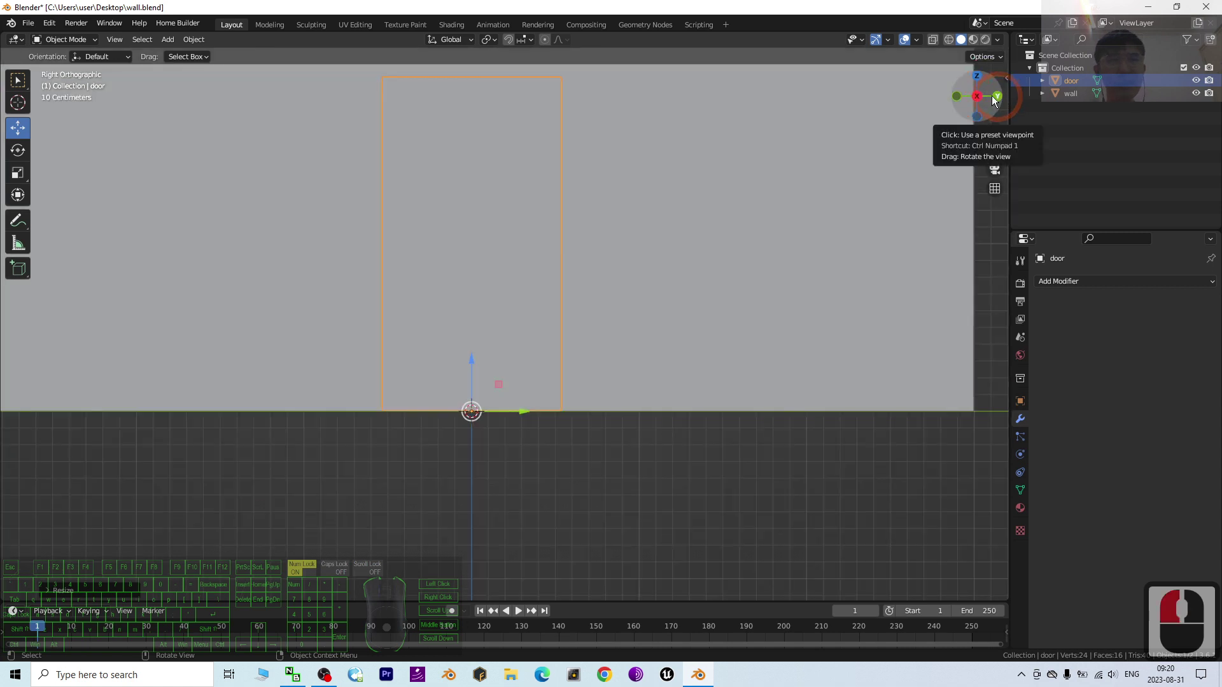
{"action": "middle_click_drag", "start_coordinate": [642, 250], "coordinate": [669, 303], "text": "shift"}
{"action": "scroll", "coordinate": [625, 406], "scroll_direction": "up", "scroll_amount": 2}
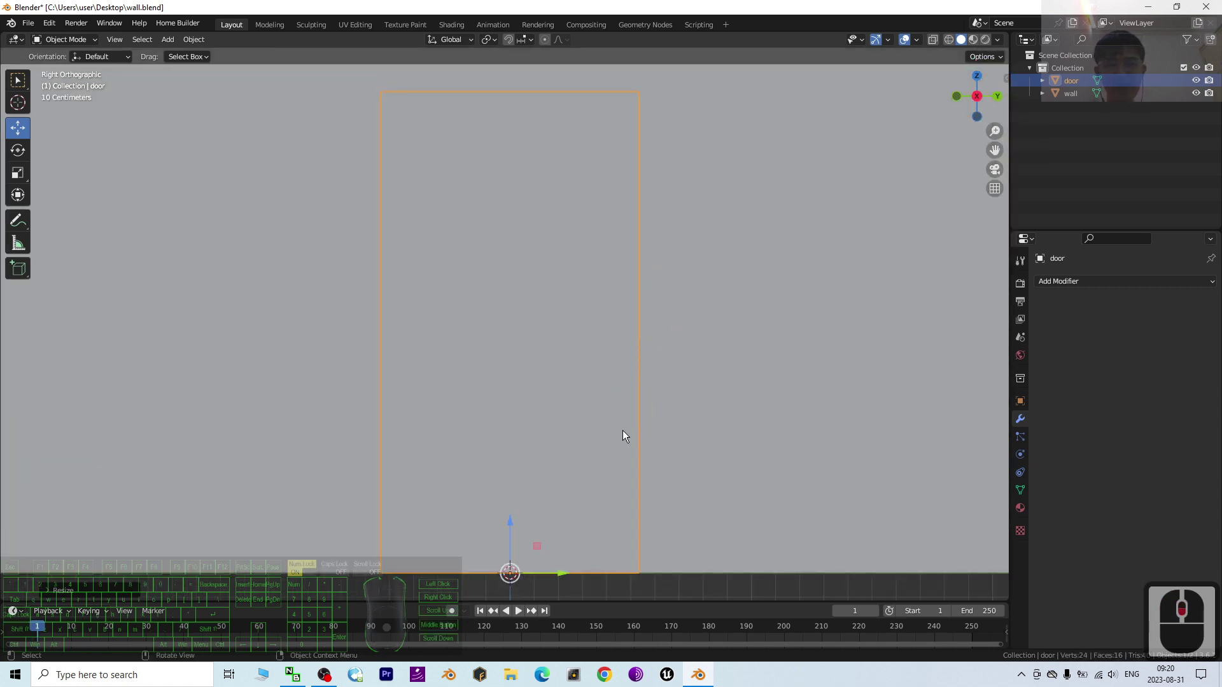
{"action": "scroll", "coordinate": [637, 420], "scroll_direction": "down", "scroll_amount": 1}
{"action": "middle_click_drag", "start_coordinate": [709, 402], "coordinate": [622, 339], "text": "shift"}
{"action": "scroll", "coordinate": [560, 417], "scroll_direction": "up", "scroll_amount": 5}
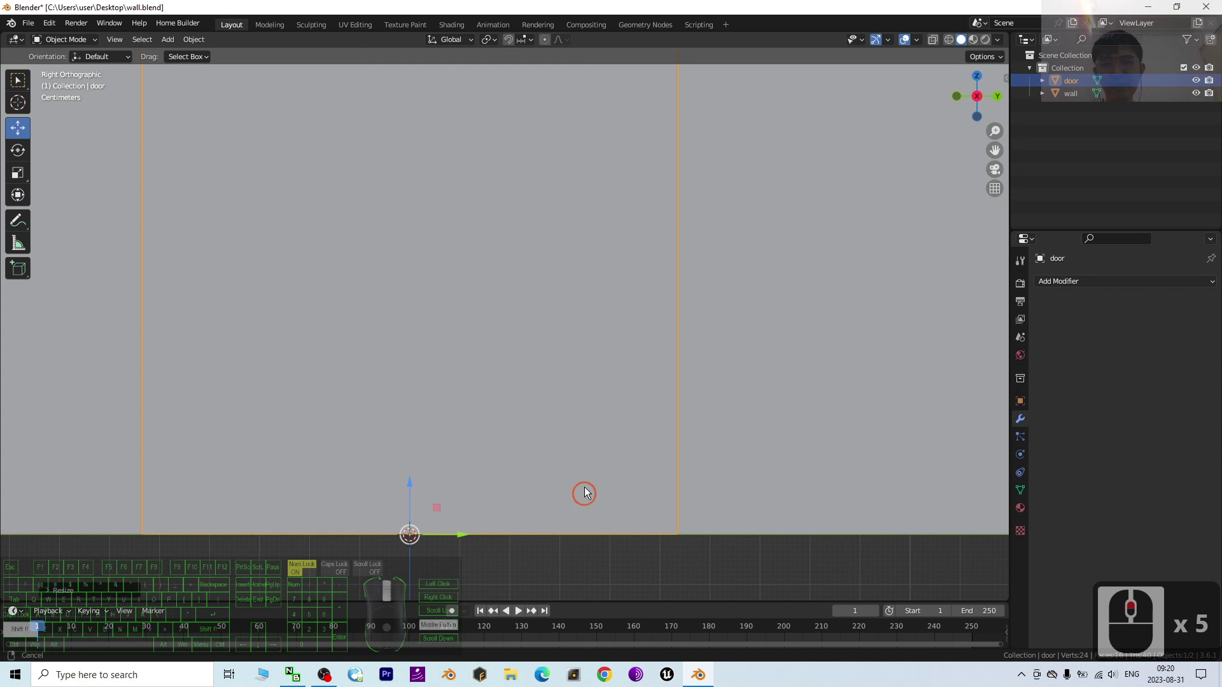
{"action": "middle_click_drag", "start_coordinate": [581, 494], "coordinate": [591, 409], "text": "shift"}
{"action": "scroll", "coordinate": [413, 458], "scroll_direction": "up", "scroll_amount": 3}
{"action": "scroll", "coordinate": [413, 459], "scroll_direction": "down", "scroll_amount": 1}
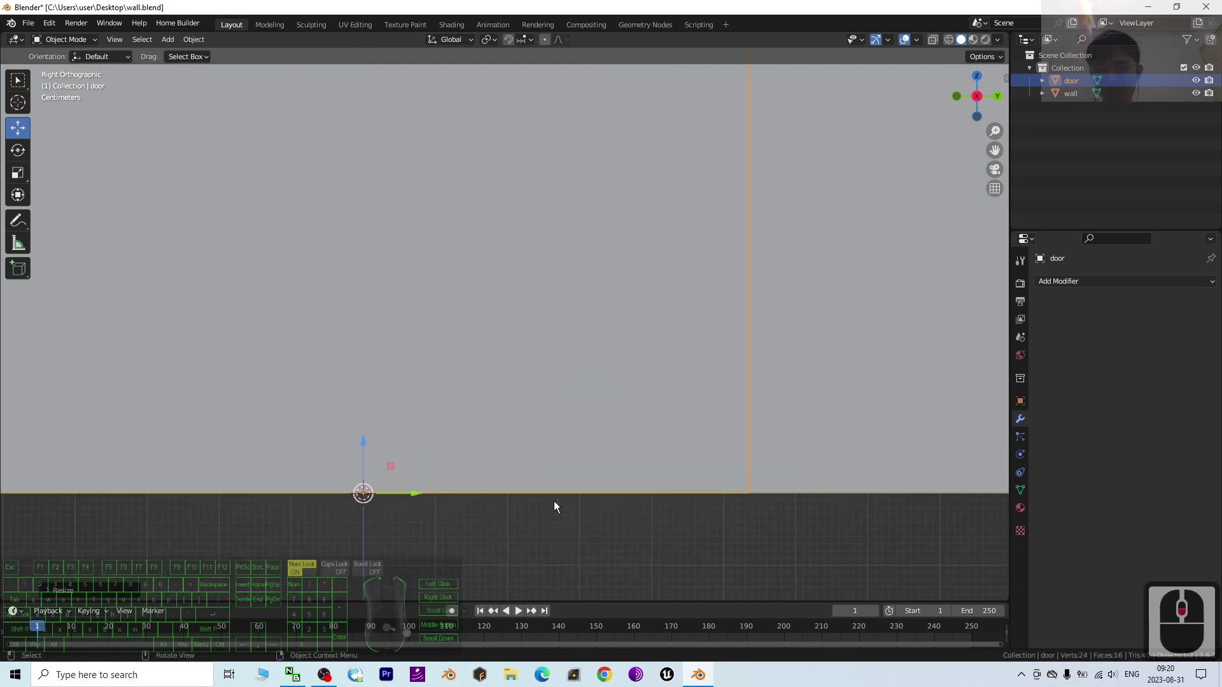
{"action": "middle_click", "coordinate": [589, 500], "text": "ctrl"}
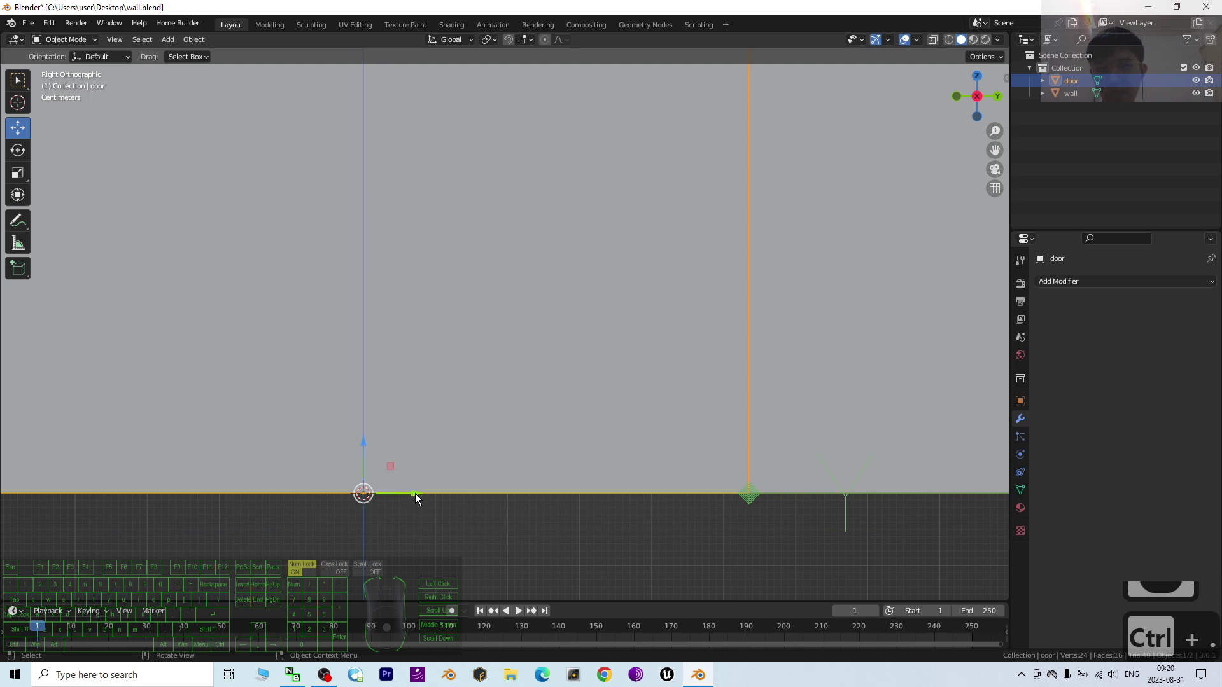
{"action": "left_click_drag", "start_coordinate": [415, 494], "coordinate": [803, 499]}
Fine-tune the door's origin along Y until it lines up exactly with the door's +Y side edge.
{"action": "scroll", "coordinate": [854, 556], "scroll_direction": "up", "scroll_amount": 4}
{"action": "scroll", "coordinate": [874, 559], "scroll_direction": "down", "scroll_amount": 2}
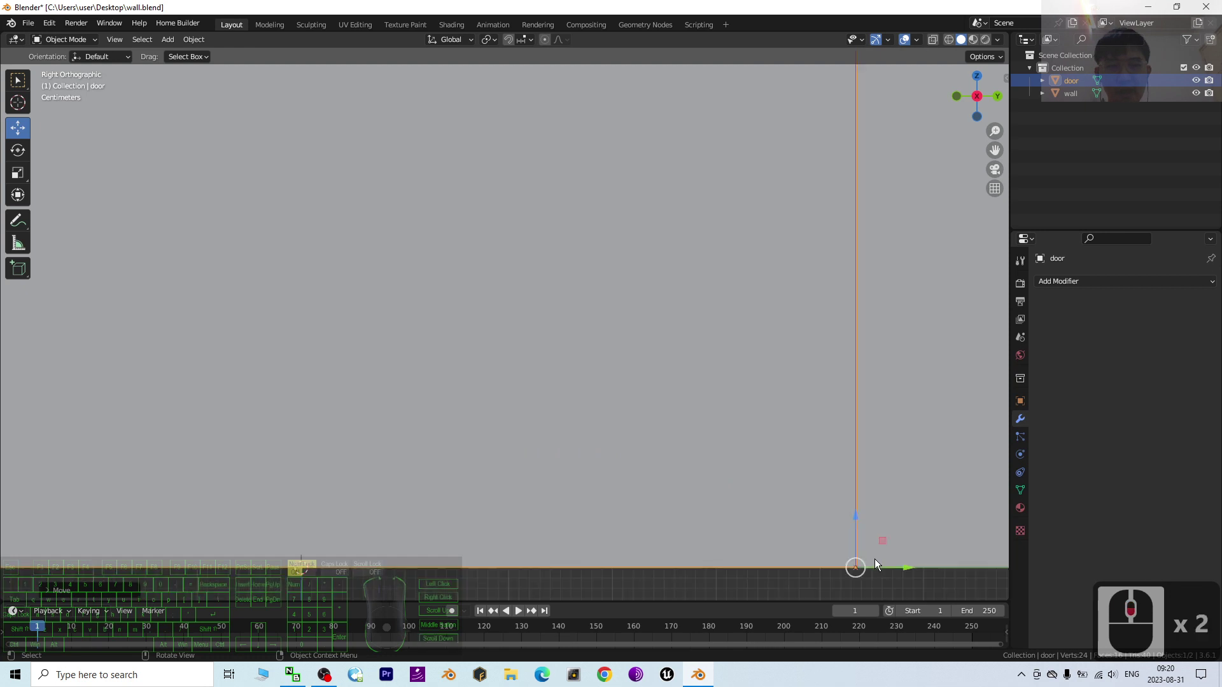
{"action": "middle_click_drag", "start_coordinate": [963, 539], "coordinate": [613, 381], "text": "shift"}
{"action": "scroll", "coordinate": [812, 461], "scroll_direction": "up", "scroll_amount": 7}
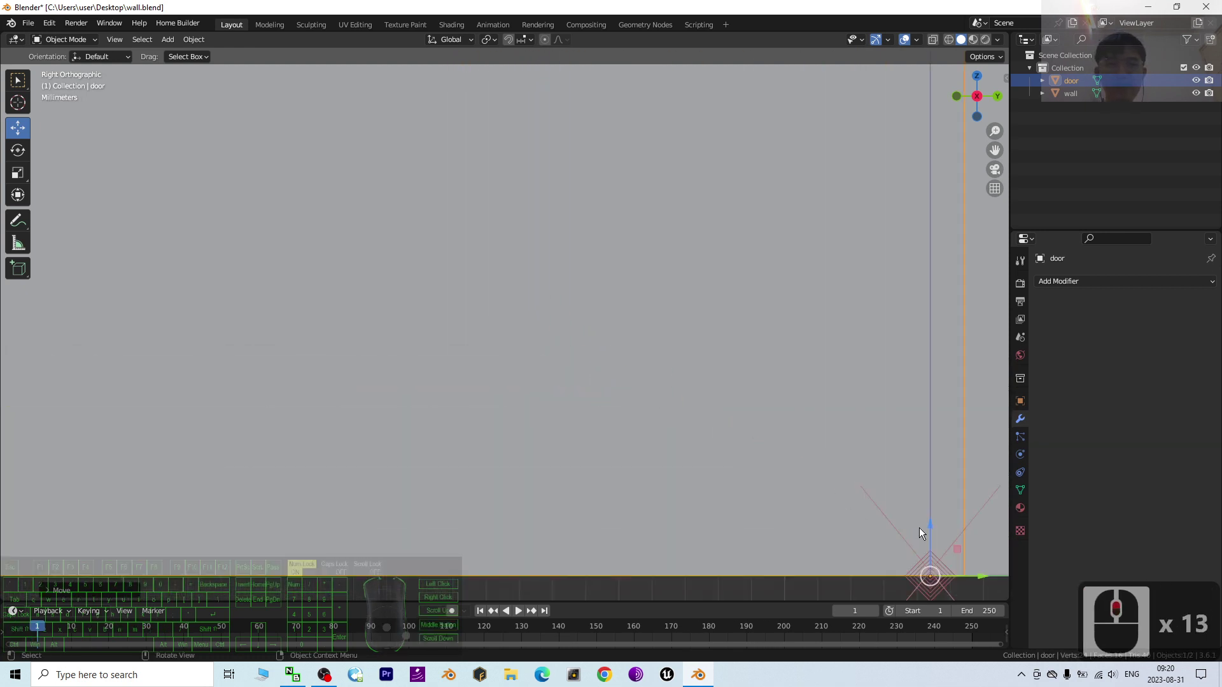
{"action": "middle_click_drag", "start_coordinate": [919, 528], "coordinate": [613, 467], "text": "shift"}
{"action": "scroll", "coordinate": [613, 467], "scroll_direction": "up", "scroll_amount": 5}
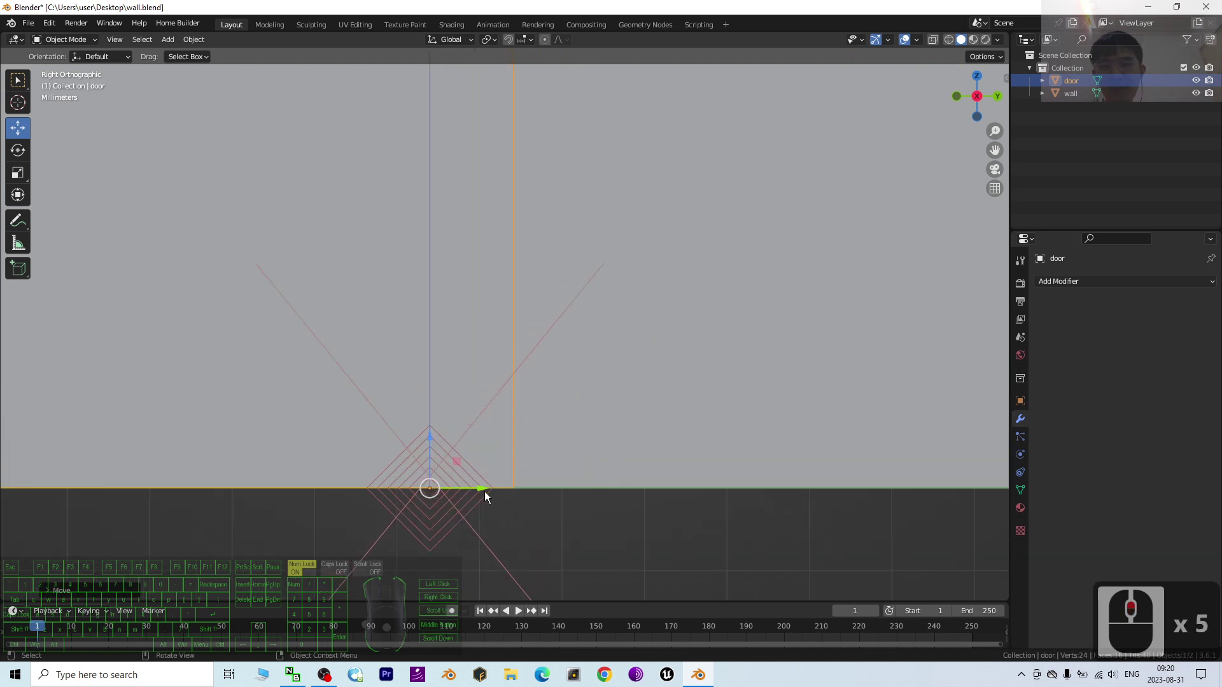
{"action": "left_click_drag", "start_coordinate": [483, 492], "coordinate": [568, 491]}
{"action": "scroll", "coordinate": [602, 552], "scroll_direction": "up", "scroll_amount": 4}
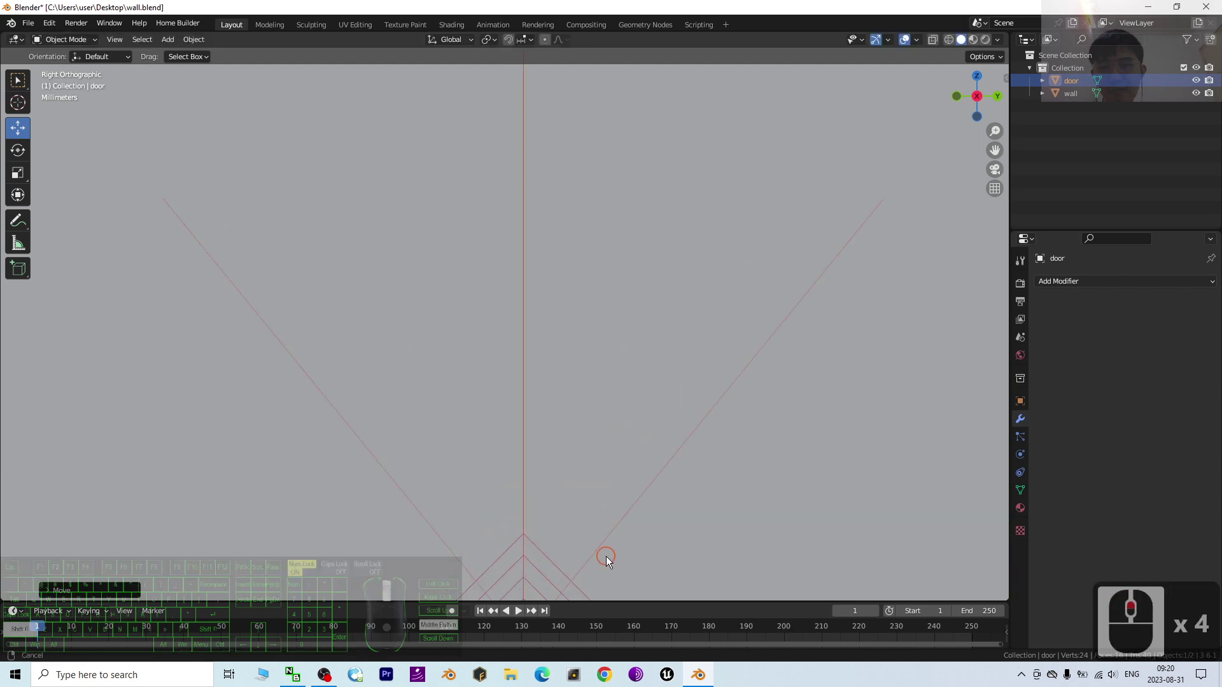
{"action": "middle_click_drag", "start_coordinate": [606, 556], "coordinate": [555, 308], "text": "shift"}
{"action": "scroll", "coordinate": [536, 446], "scroll_direction": "up", "scroll_amount": 7}
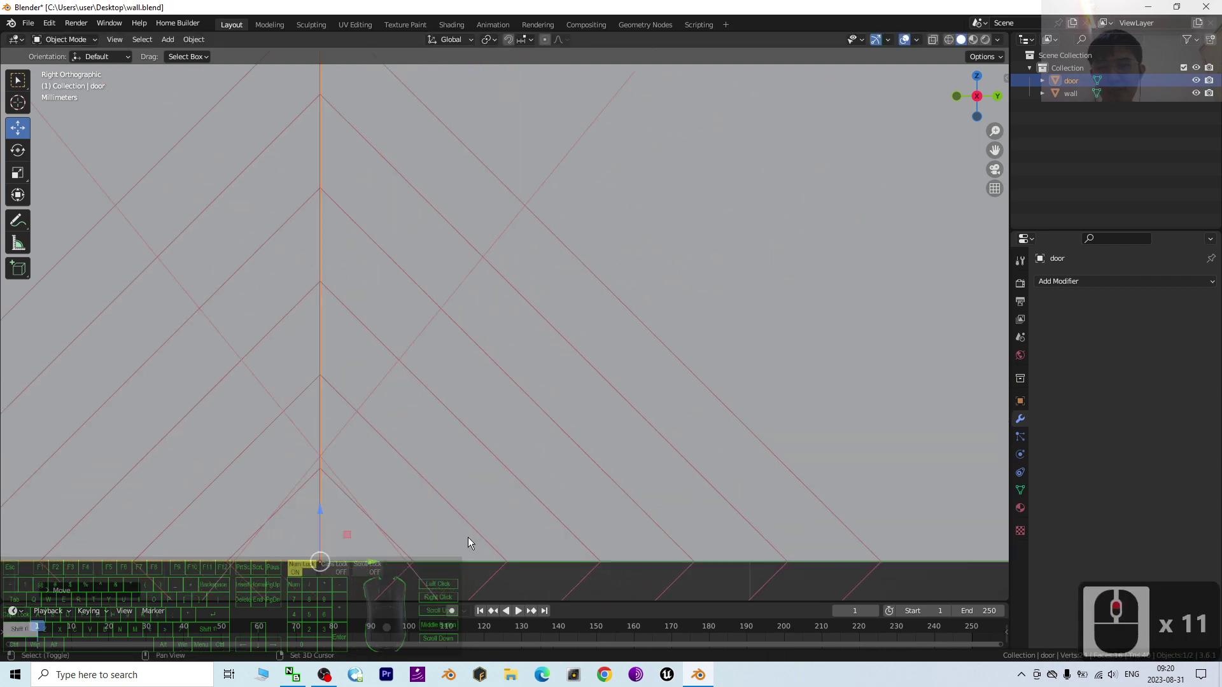
{"action": "scroll", "coordinate": [488, 362], "scroll_direction": "down", "scroll_amount": 20}
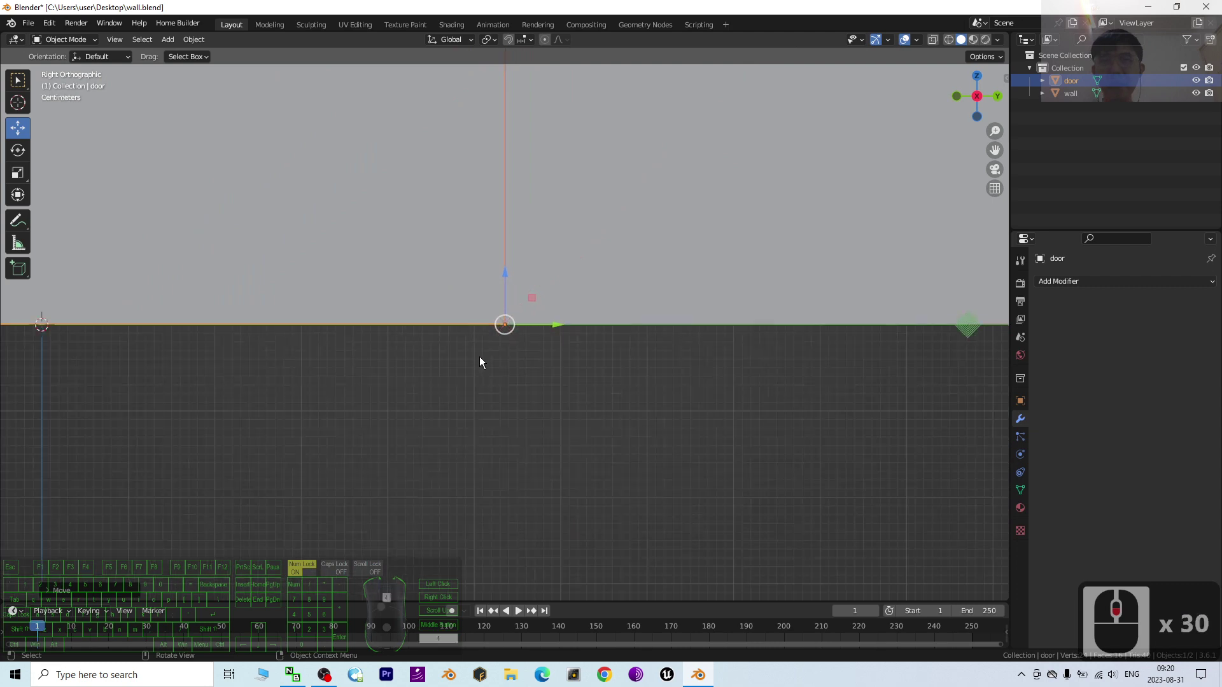
{"action": "scroll", "coordinate": [480, 359], "scroll_direction": "down", "scroll_amount": 11}
Try scaling the door along Y in perspective view, undo it and turn off origin-only transform.
{"action": "middle_click_drag", "start_coordinate": [574, 186], "coordinate": [437, 315]}
{"action": "scroll", "coordinate": [437, 314], "scroll_direction": "up", "scroll_amount": 3}
{"action": "scroll", "coordinate": [490, 283], "scroll_direction": "up", "scroll_amount": 2}
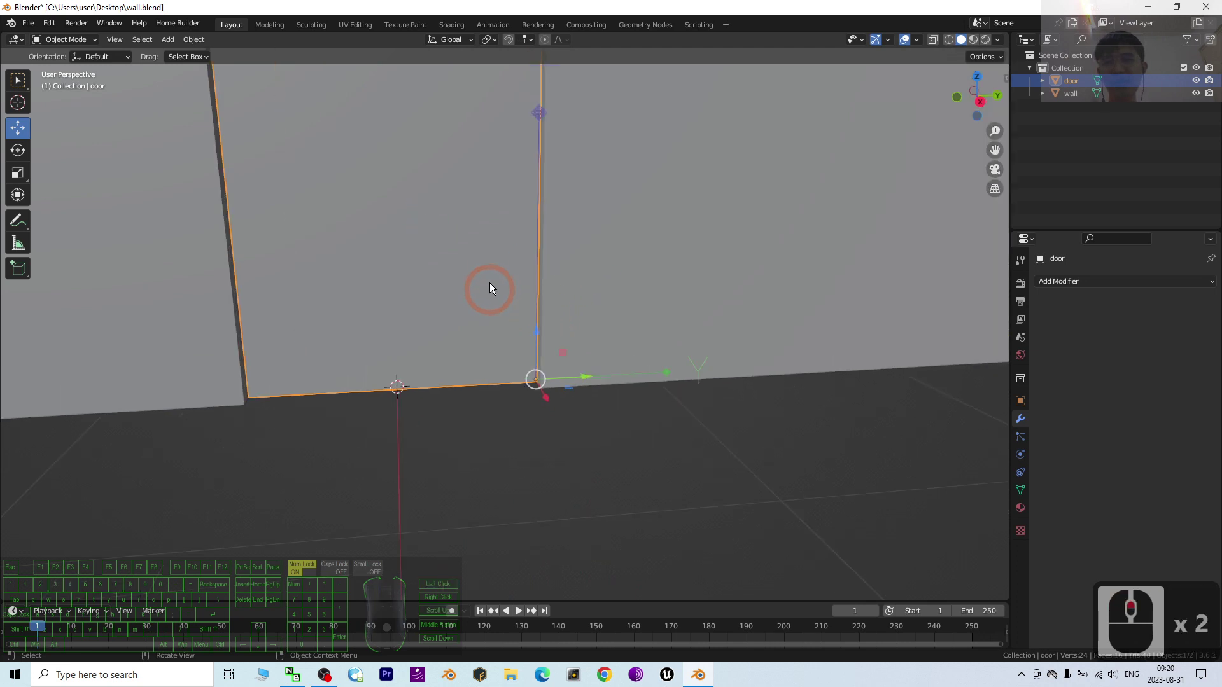
{"action": "scroll", "coordinate": [561, 303], "scroll_direction": "down", "scroll_amount": 2}
{"action": "left_click", "coordinate": [18, 173]}
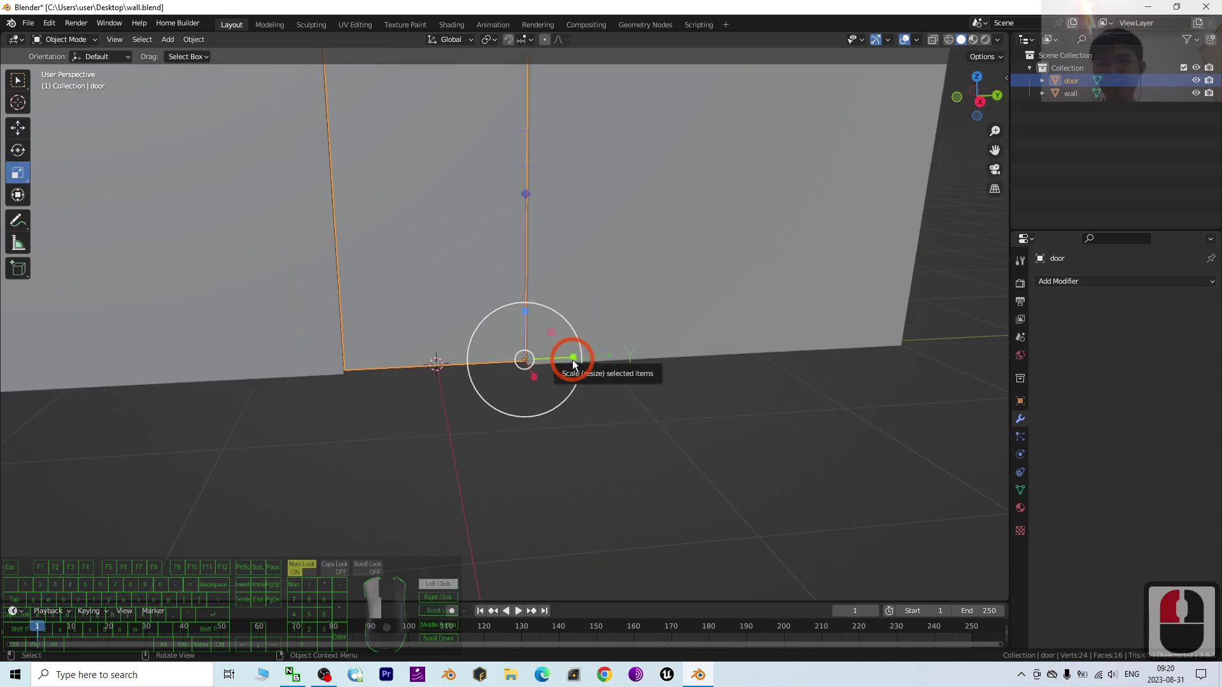
{"action": "left_click_drag", "start_coordinate": [572, 359], "coordinate": [555, 356]}
{"action": "key", "text": "ctrl+z"}
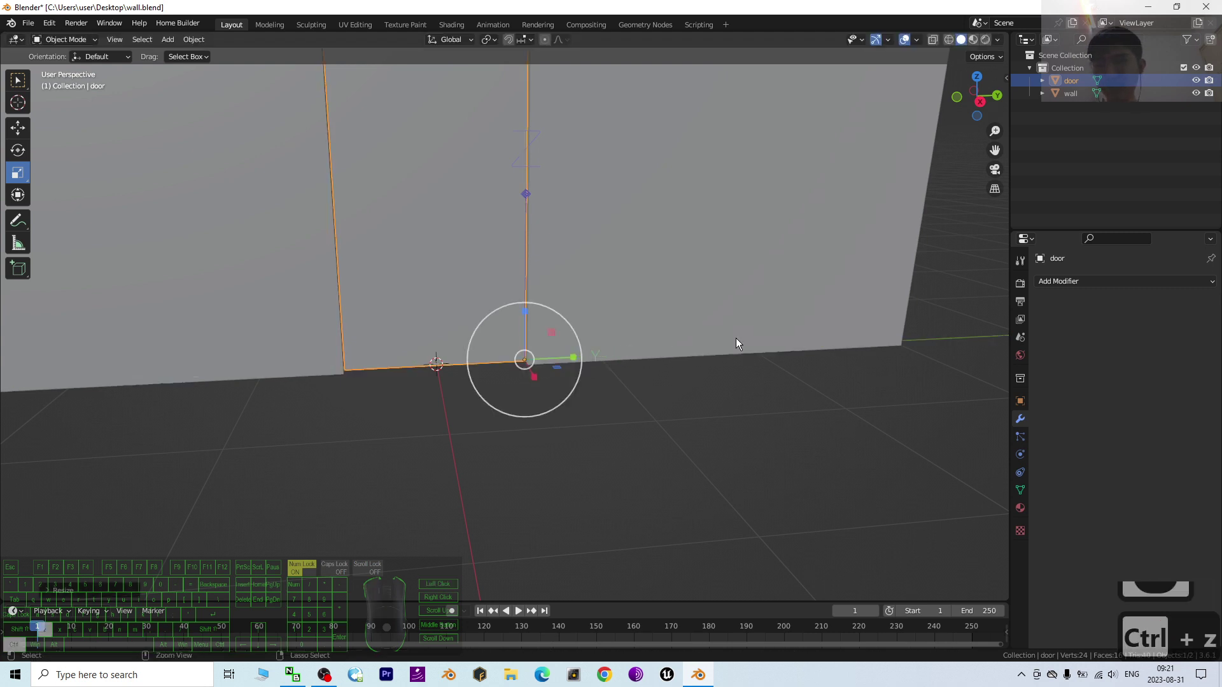
{"action": "scroll", "coordinate": [646, 362], "scroll_direction": "up", "scroll_amount": 7}
{"action": "scroll", "coordinate": [601, 441], "scroll_direction": "down", "scroll_amount": 3}
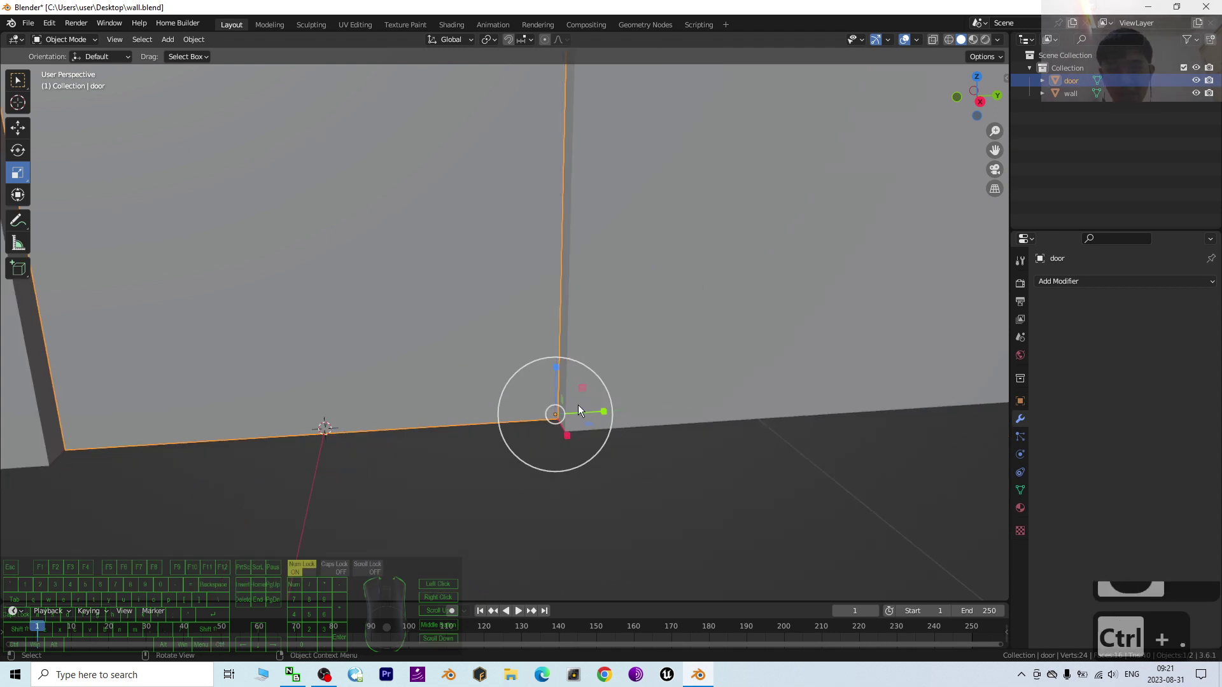
Scale the door slightly narrower along Y from its hinge-side origin to leave clearance in the opening.
{"action": "scroll", "coordinate": [519, 420], "scroll_direction": "up", "scroll_amount": 2}
{"action": "scroll", "coordinate": [517, 415], "scroll_direction": "down", "scroll_amount": 11}
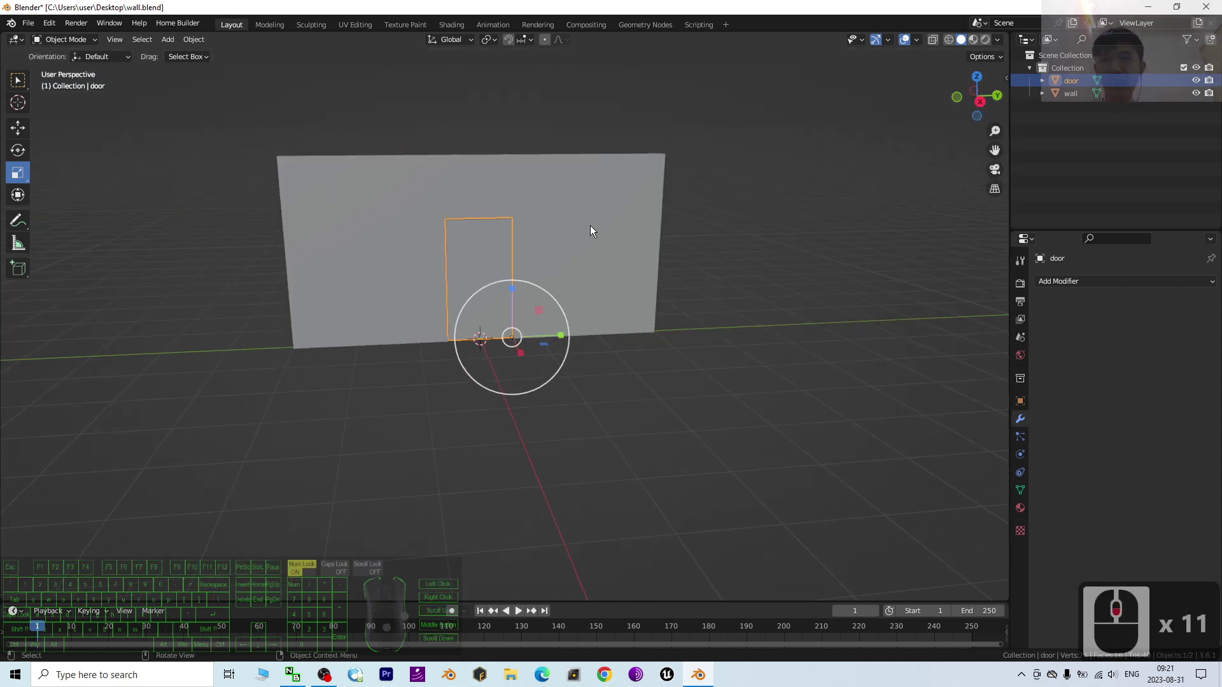
{"action": "middle_click_drag", "start_coordinate": [590, 225], "coordinate": [628, 376]}
{"action": "scroll", "coordinate": [628, 376], "scroll_direction": "up", "scroll_amount": 3}
{"action": "scroll", "coordinate": [628, 376], "scroll_direction": "up", "scroll_amount": 2}
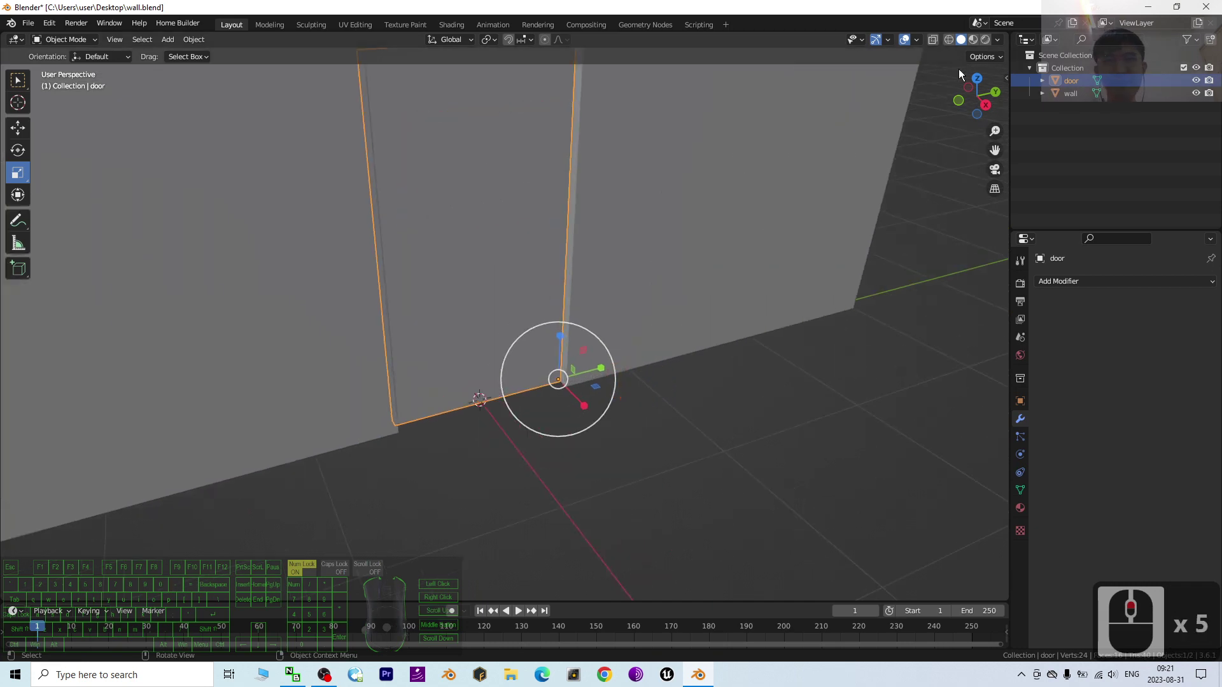
{"action": "left_click_drag", "start_coordinate": [598, 369], "coordinate": [595, 369]}
{"action": "middle_click_drag", "start_coordinate": [766, 333], "coordinate": [786, 349]}
{"action": "scroll", "coordinate": [777, 356], "scroll_direction": "down", "scroll_amount": 5}
Try swinging the door open about Z with the Rotate tool and undo the rotation.
{"action": "left_click", "coordinate": [494, 268]}
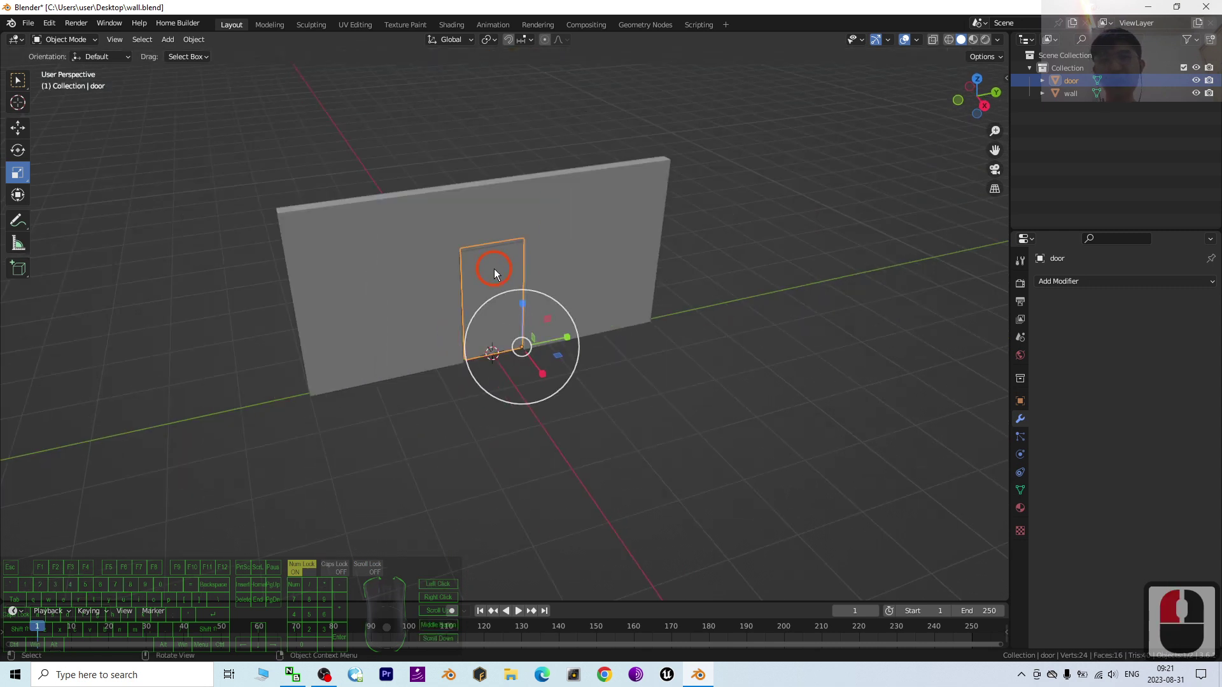
{"action": "left_click", "coordinate": [21, 153]}
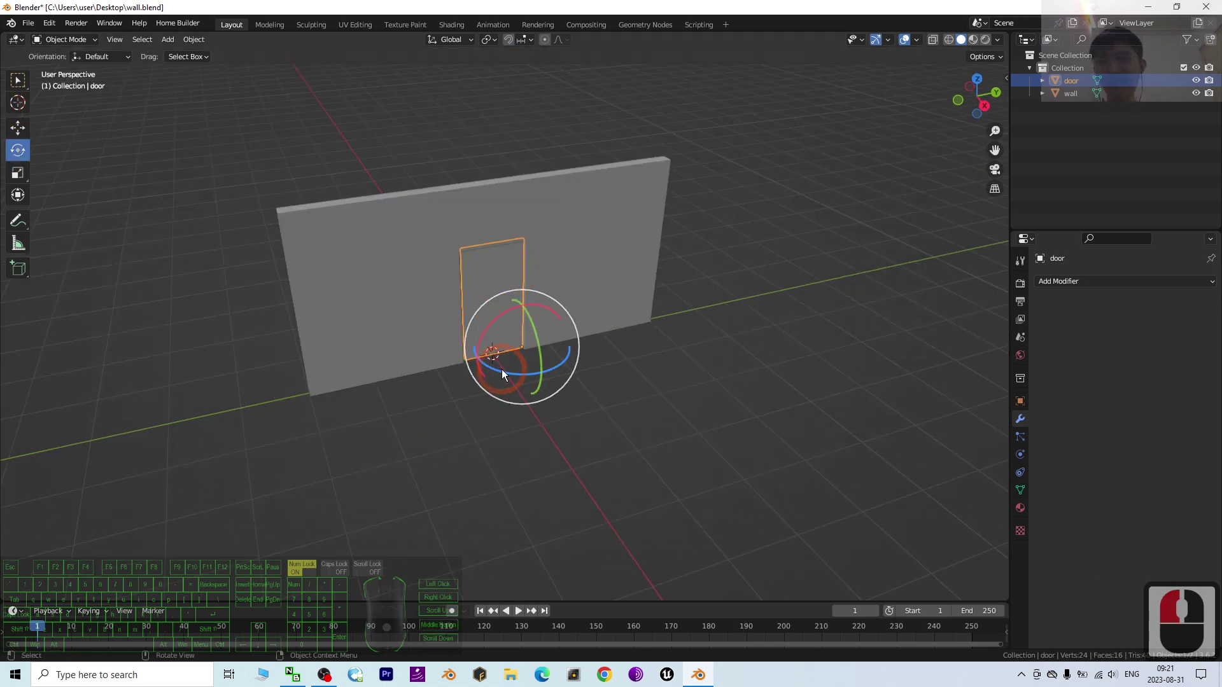
{"action": "left_click_drag", "start_coordinate": [497, 353], "coordinate": [543, 333]}
{"action": "scroll", "coordinate": [544, 333], "scroll_direction": "up", "scroll_amount": 3}
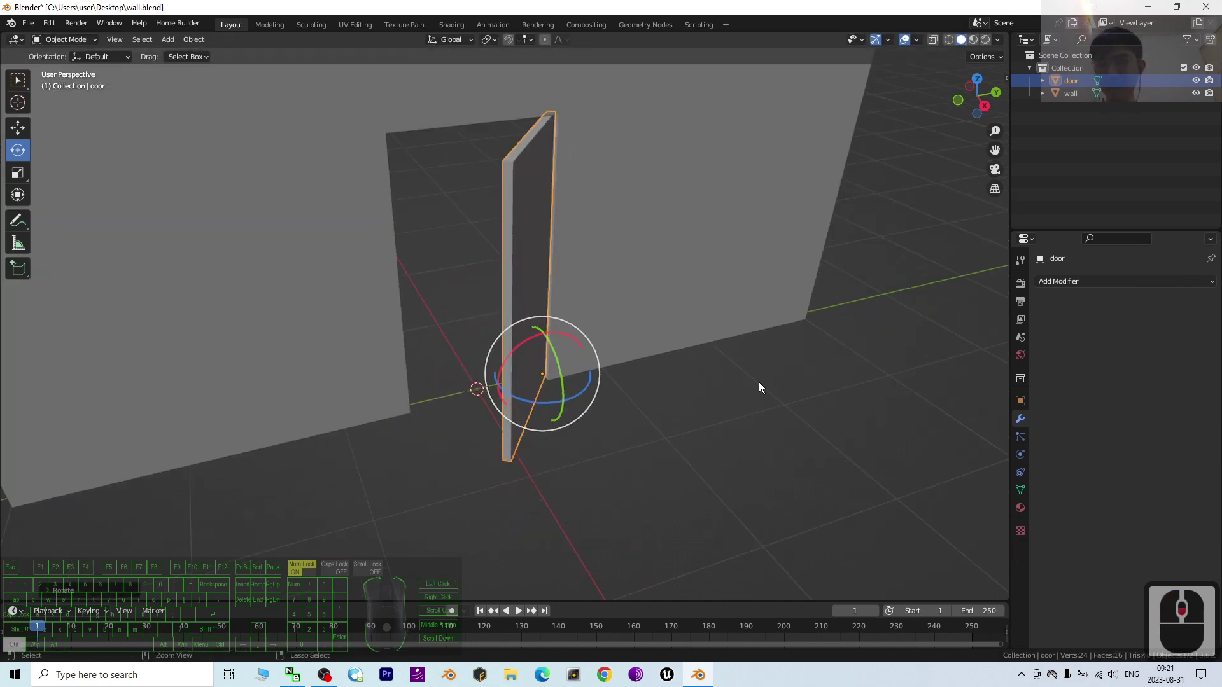
{"action": "key", "text": "ctrl+z"}
{"action": "scroll", "coordinate": [712, 345], "scroll_direction": "down", "scroll_amount": 3}
{"action": "middle_click_drag", "start_coordinate": [712, 345], "coordinate": [678, 372], "text": "shift"}
{"action": "scroll", "coordinate": [441, 297], "scroll_direction": "up", "scroll_amount": 3}
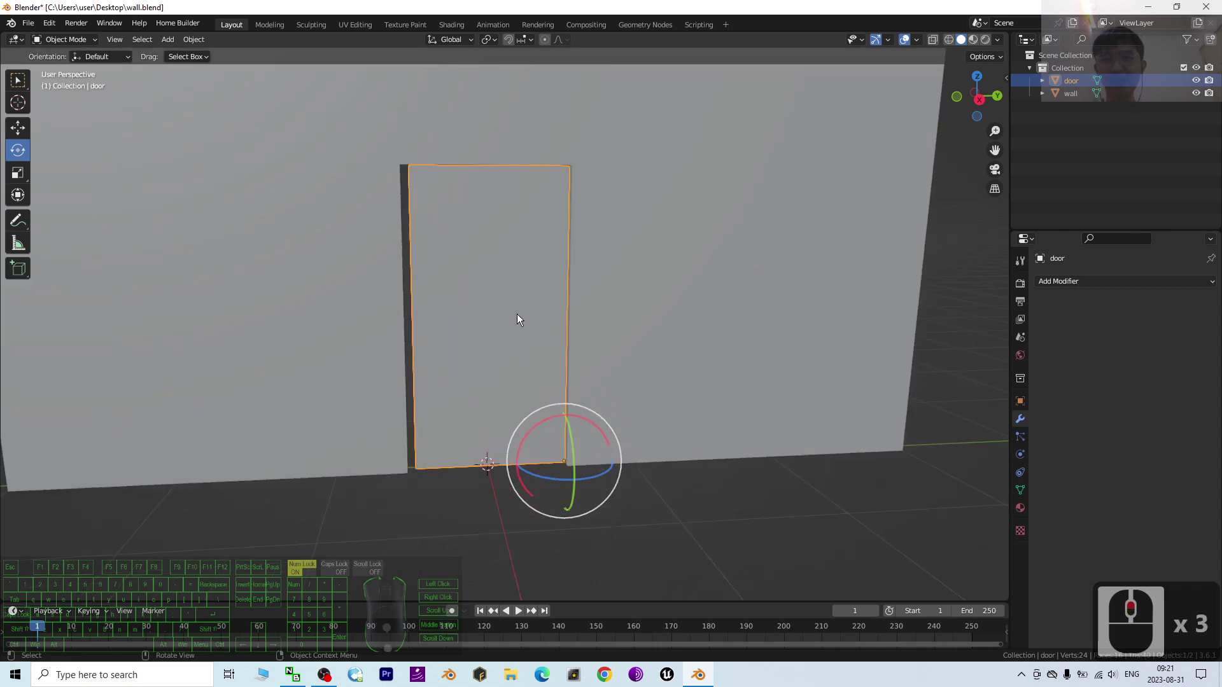
Try scaling the door slightly along Z and undo it.
{"action": "left_click", "coordinate": [25, 170]}
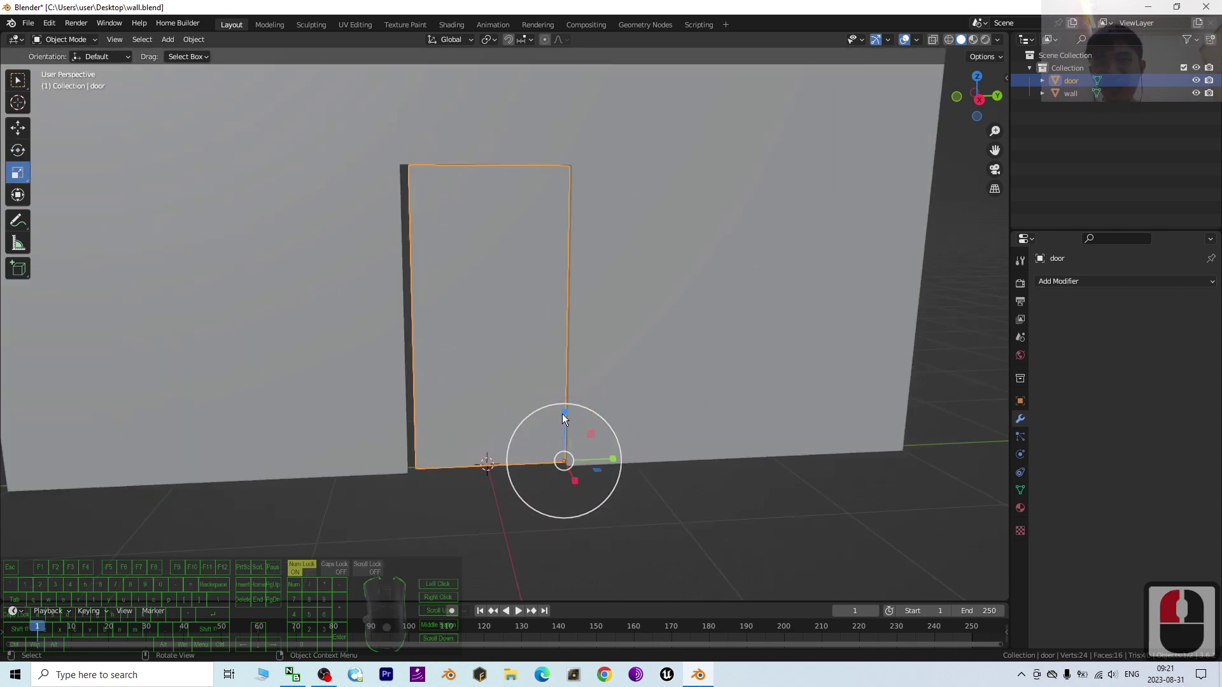
{"action": "left_click_drag", "start_coordinate": [567, 415], "coordinate": [565, 413]}
{"action": "key", "text": "ctrl+z"}
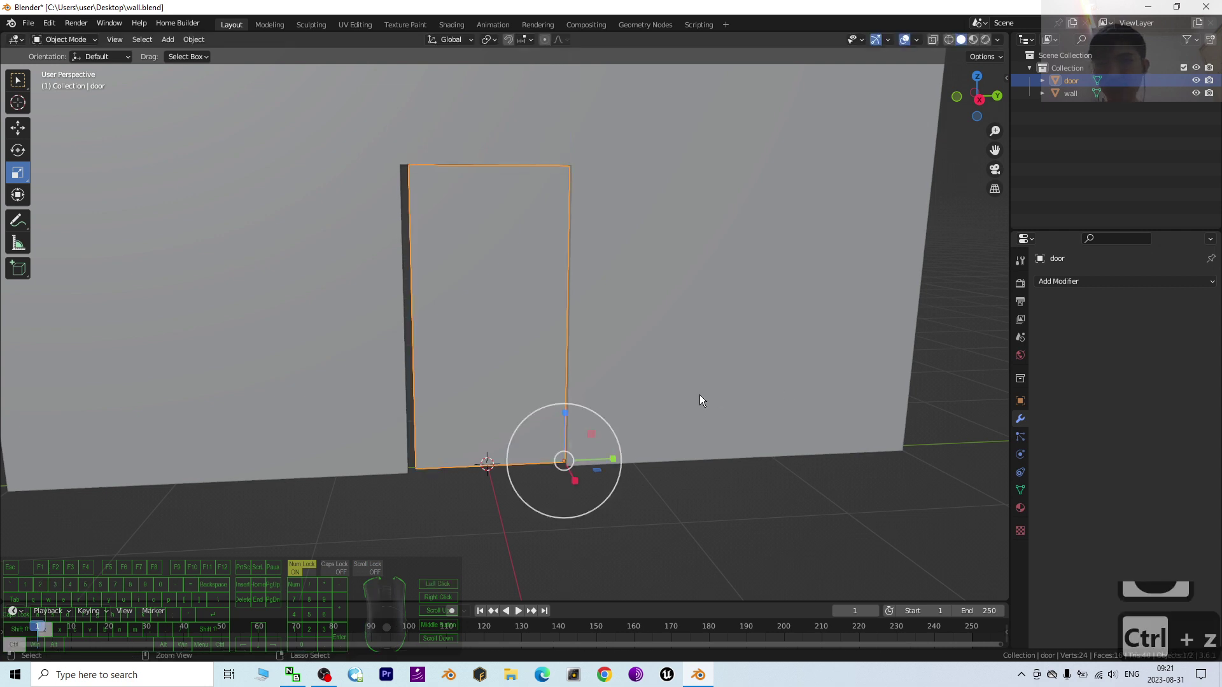
Move the door slightly toward -Y so it sits centred in the opening with a gap on both sides.
{"action": "middle_click_drag", "start_coordinate": [608, 324], "coordinate": [585, 330]}
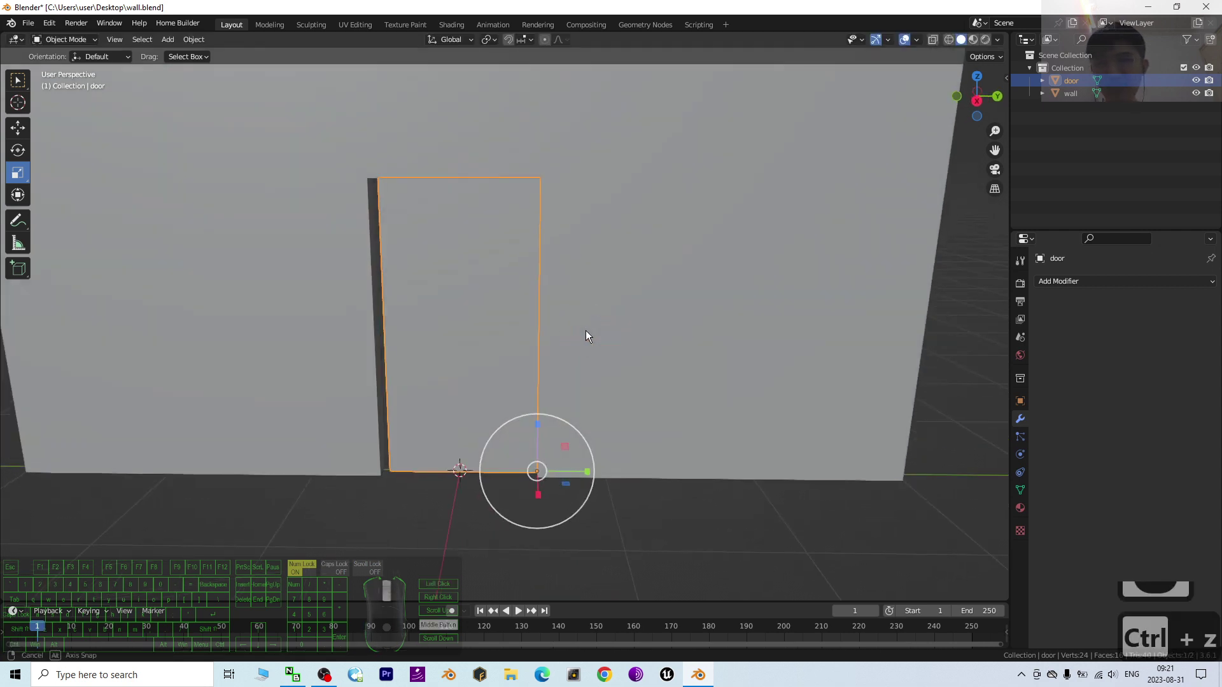
{"action": "scroll", "coordinate": [589, 344], "scroll_direction": "up", "scroll_amount": 2}
{"action": "middle_click_drag", "start_coordinate": [611, 377], "coordinate": [644, 341], "text": "shift"}
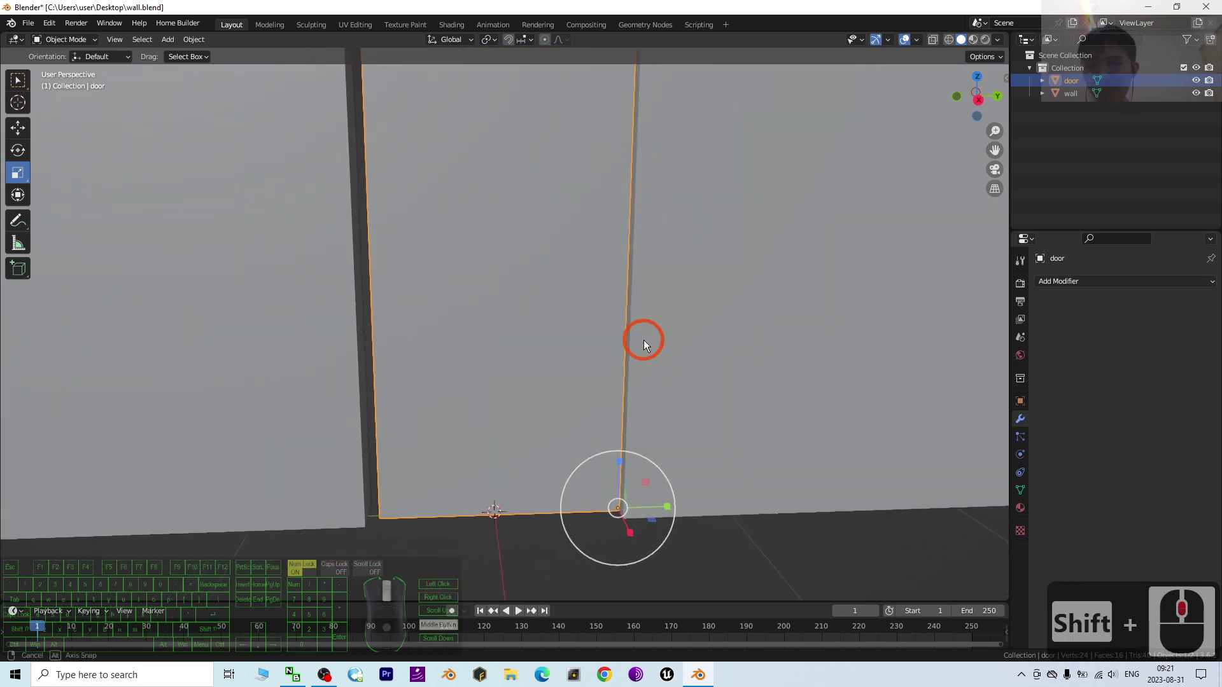
{"action": "left_click", "coordinate": [18, 128]}
{"action": "left_click", "coordinate": [577, 390]}
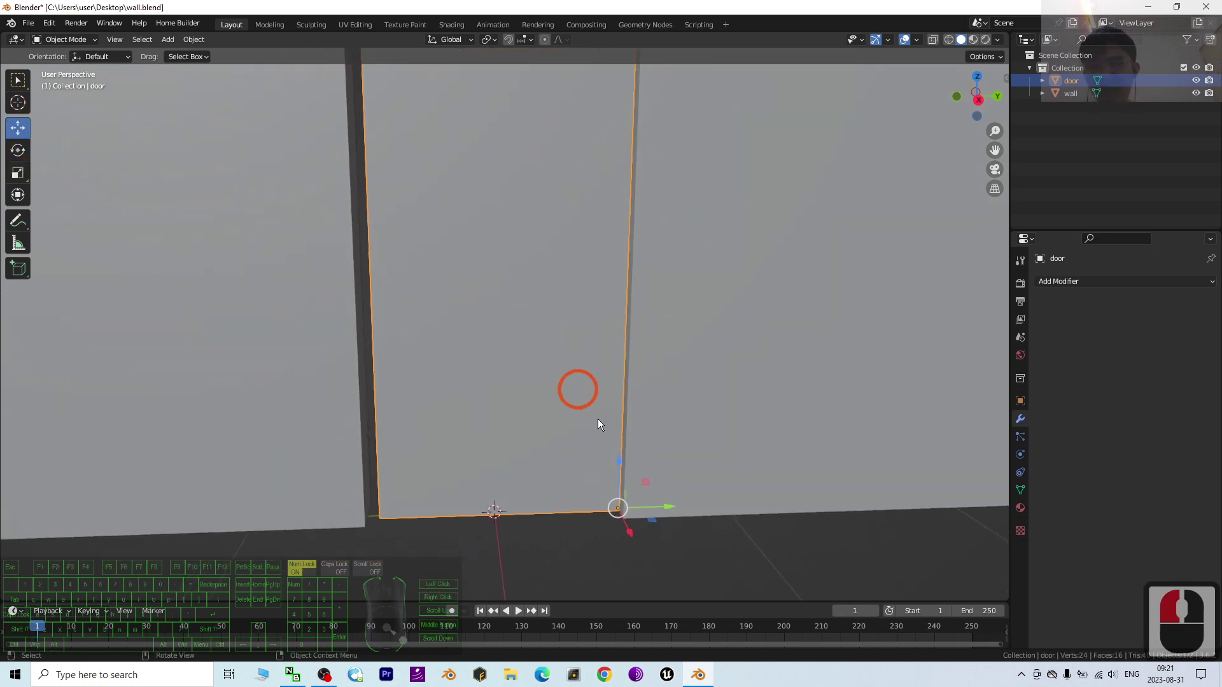
{"action": "left_click_drag", "start_coordinate": [663, 508], "coordinate": [669, 507]}
{"action": "left_click", "coordinate": [18, 172]}
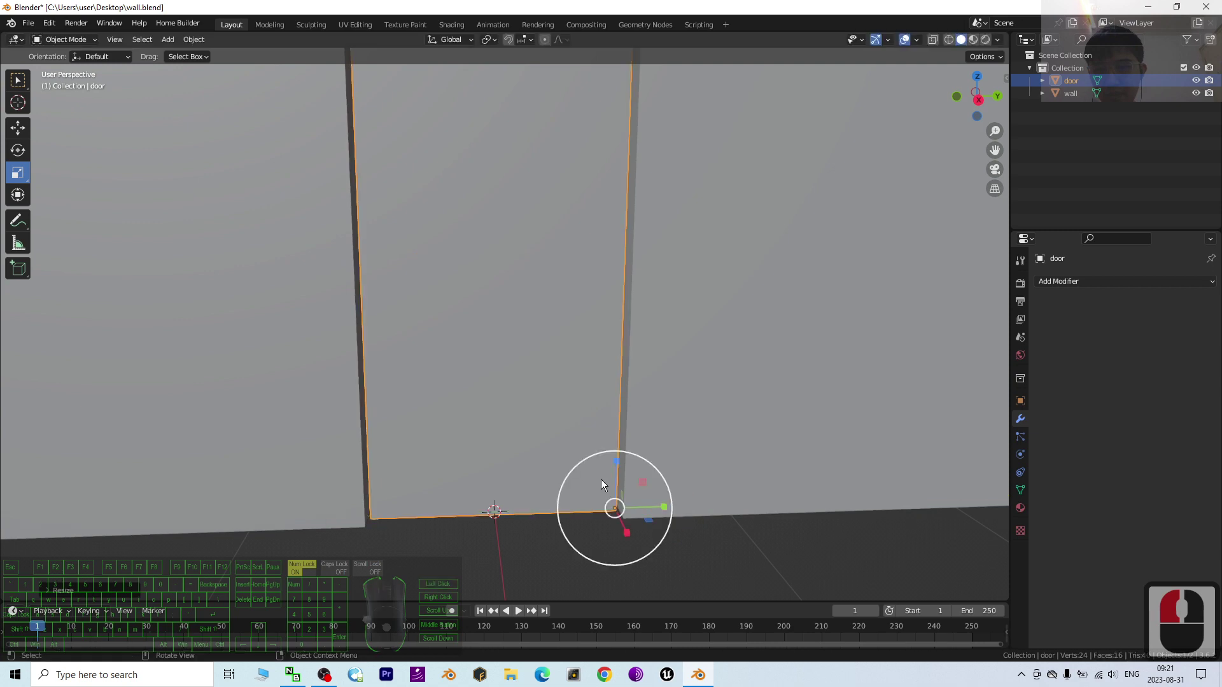
{"action": "scroll", "coordinate": [534, 316], "scroll_direction": "down", "scroll_amount": 4}
{"action": "mouse_move", "coordinate": [534, 316]}
{"action": "middle_mouse_down"}
{"action": "mouse_move", "coordinate": [765, 320]}
{"action": "mouse_move", "coordinate": [554, 327]}
{"action": "middle_mouse_up"}
{"action": "scroll", "coordinate": [685, 371], "scroll_direction": "up", "scroll_amount": 3}
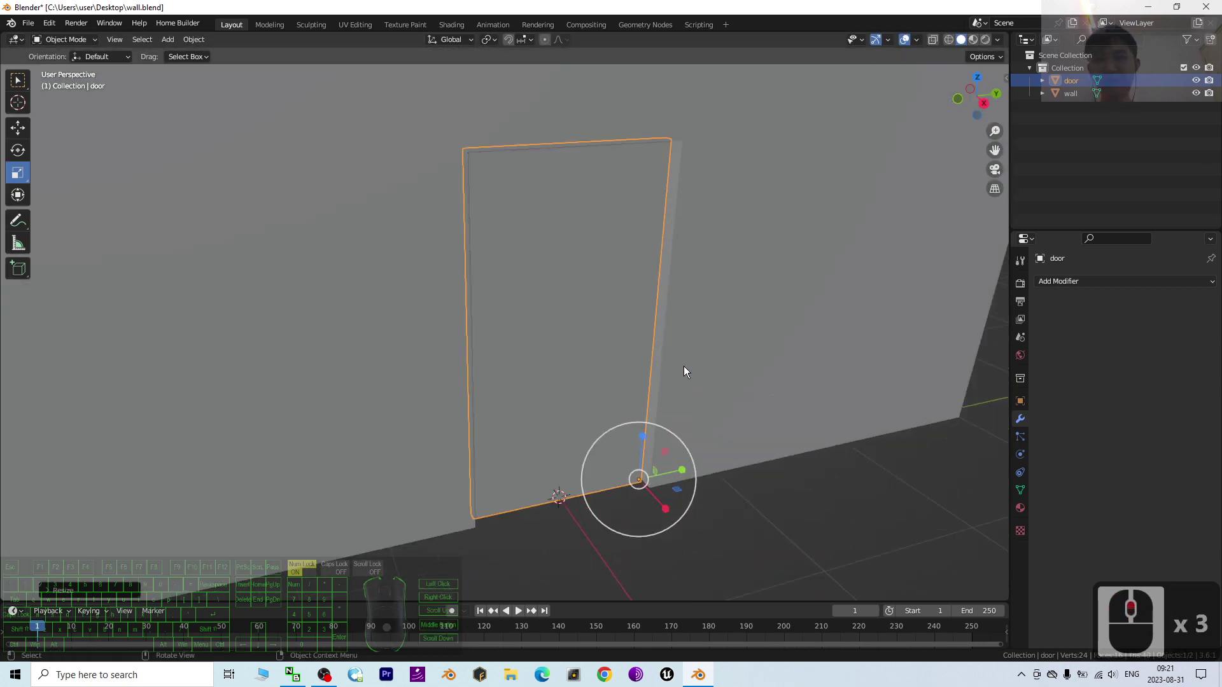
{"action": "middle_click_drag", "start_coordinate": [685, 371], "coordinate": [630, 358]}
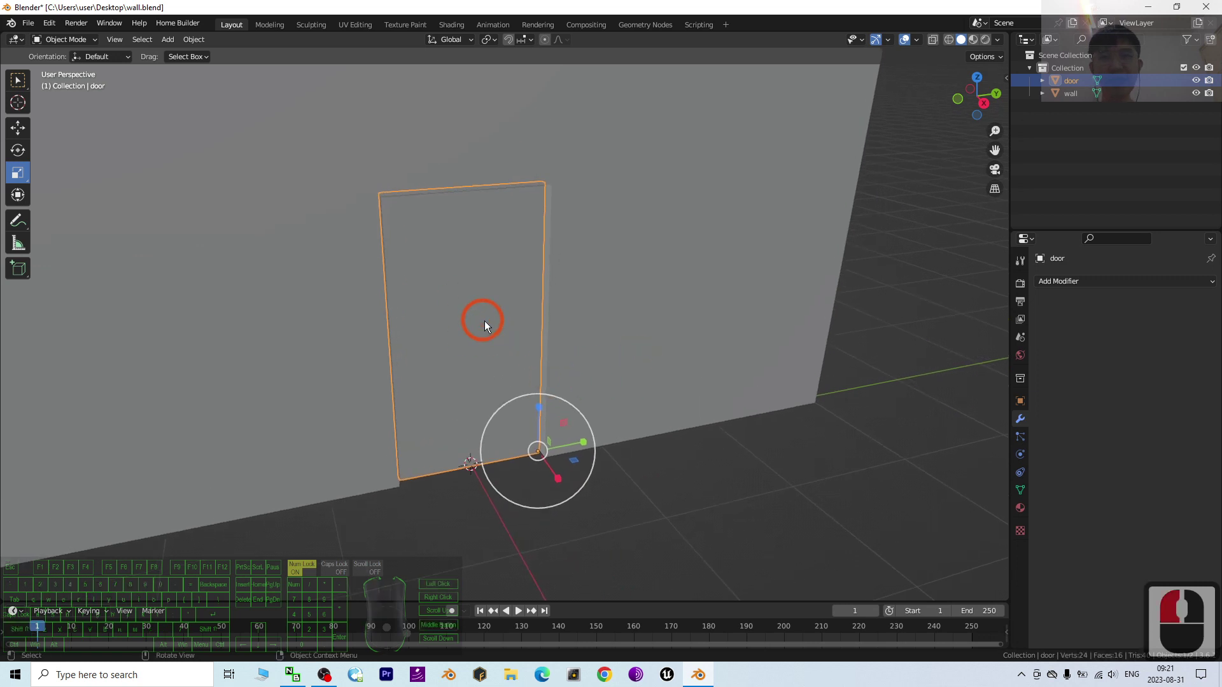
{"action": "scroll", "coordinate": [650, 280], "scroll_direction": "down", "scroll_amount": 2}
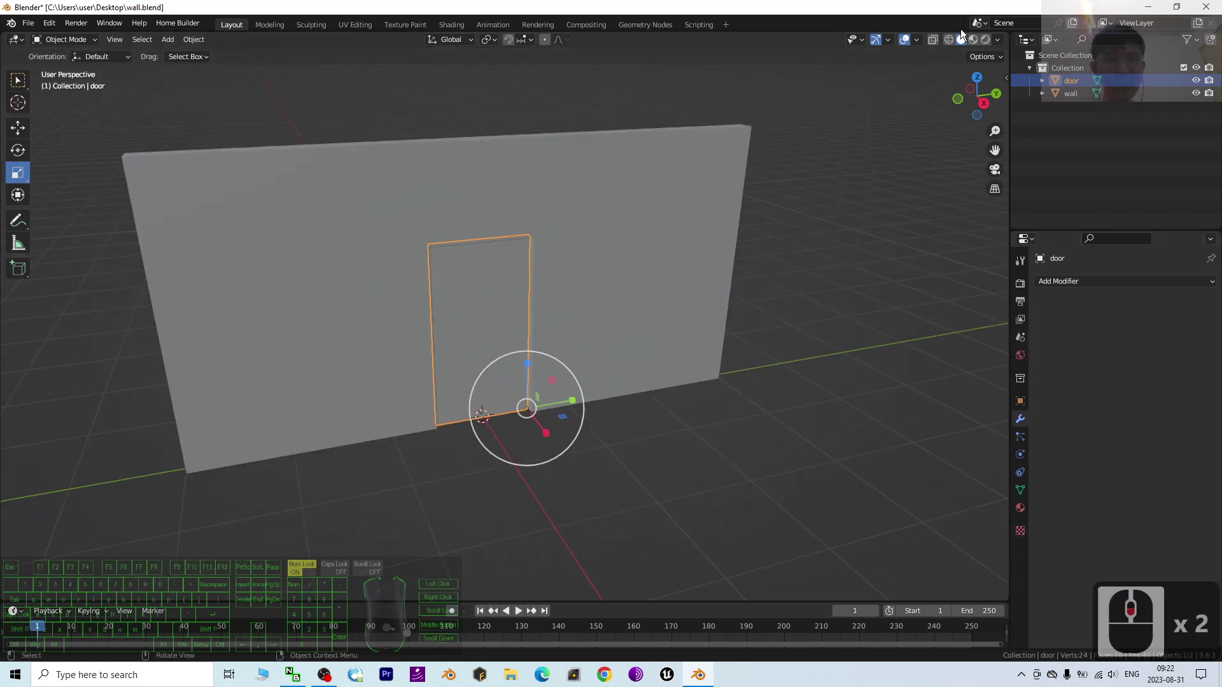
Show material preview shading and give the door a new material with a dark orange base color, hue 0.051, saturation 1.000, value 0.376.
{"action": "left_click", "coordinate": [973, 39]}
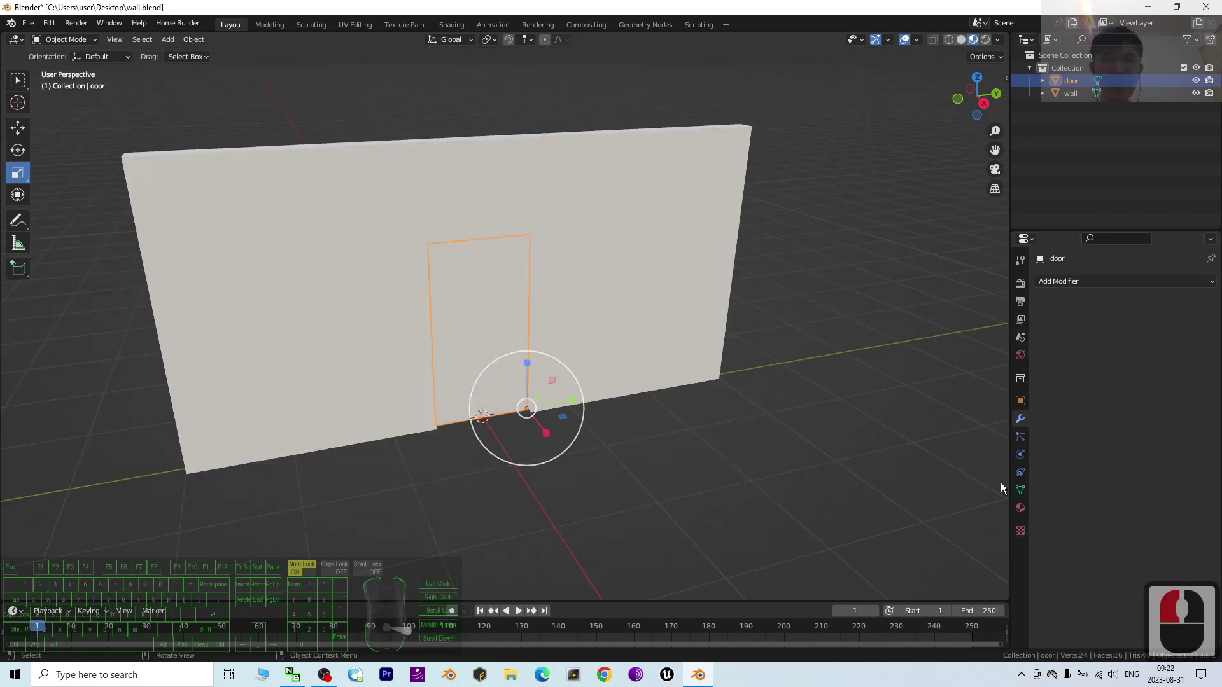
{"action": "left_click", "coordinate": [1019, 507]}
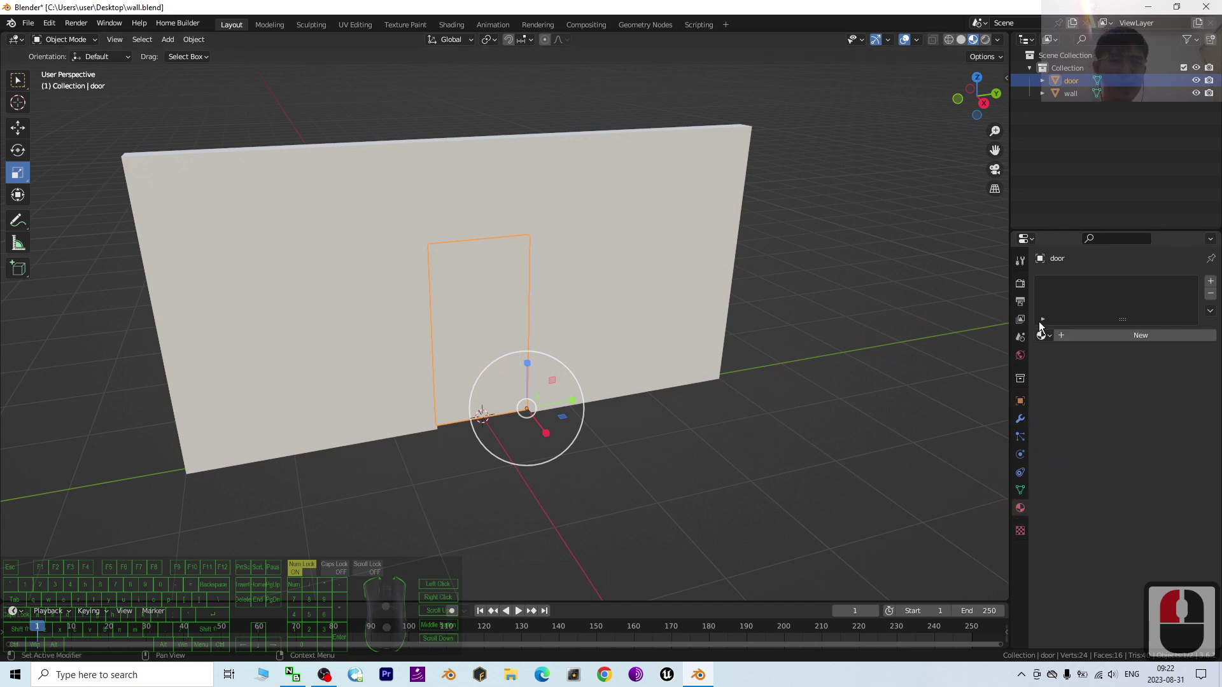
{"action": "left_click", "coordinate": [1102, 336]}
{"action": "left_click", "coordinate": [1147, 470]}
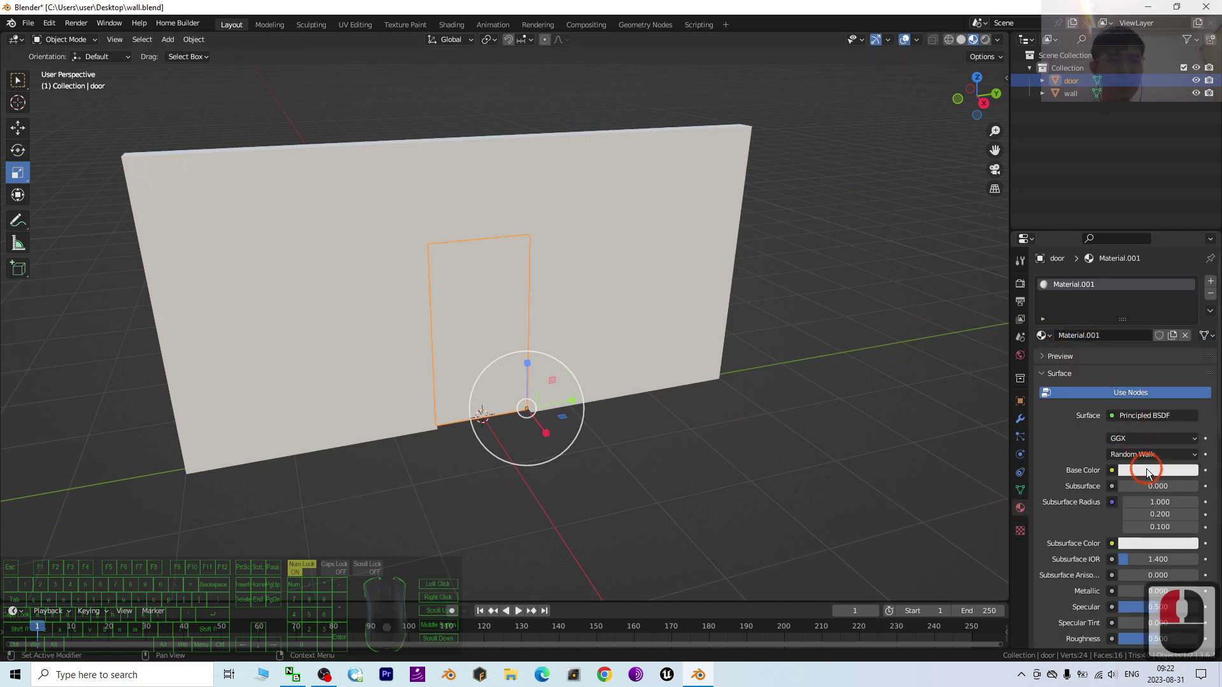
{"action": "left_click_drag", "start_coordinate": [1144, 365], "coordinate": [1106, 375]}
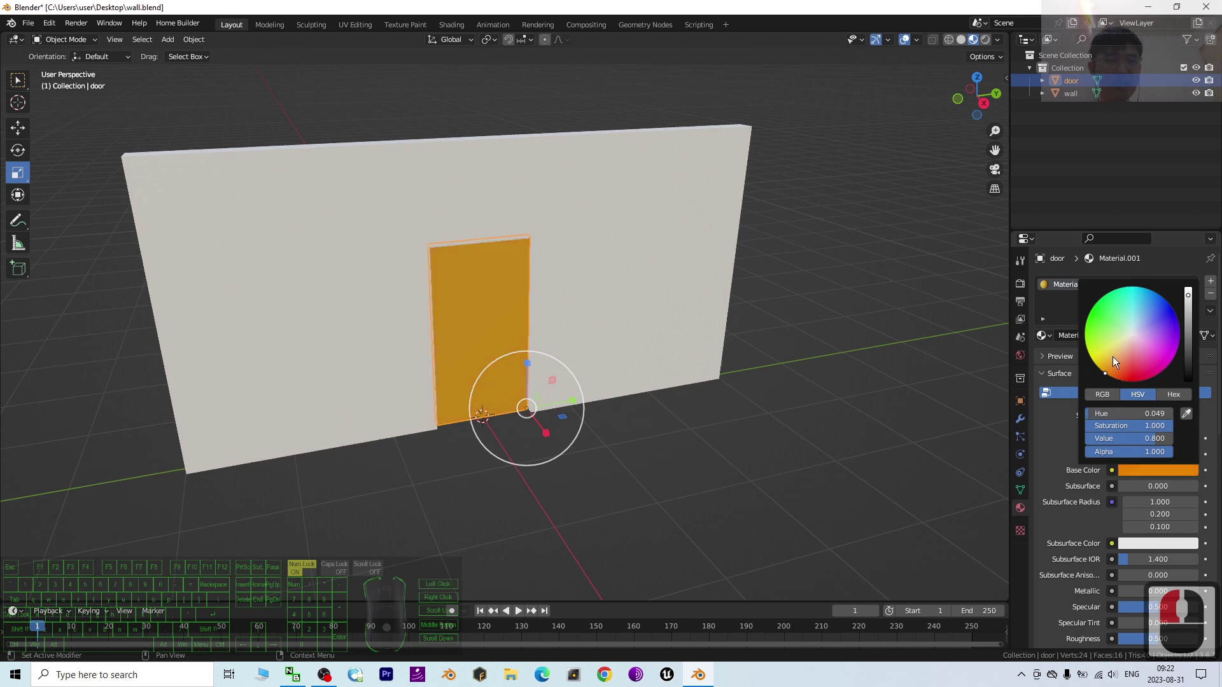
{"action": "left_click_drag", "start_coordinate": [1189, 296], "coordinate": [1187, 319]}
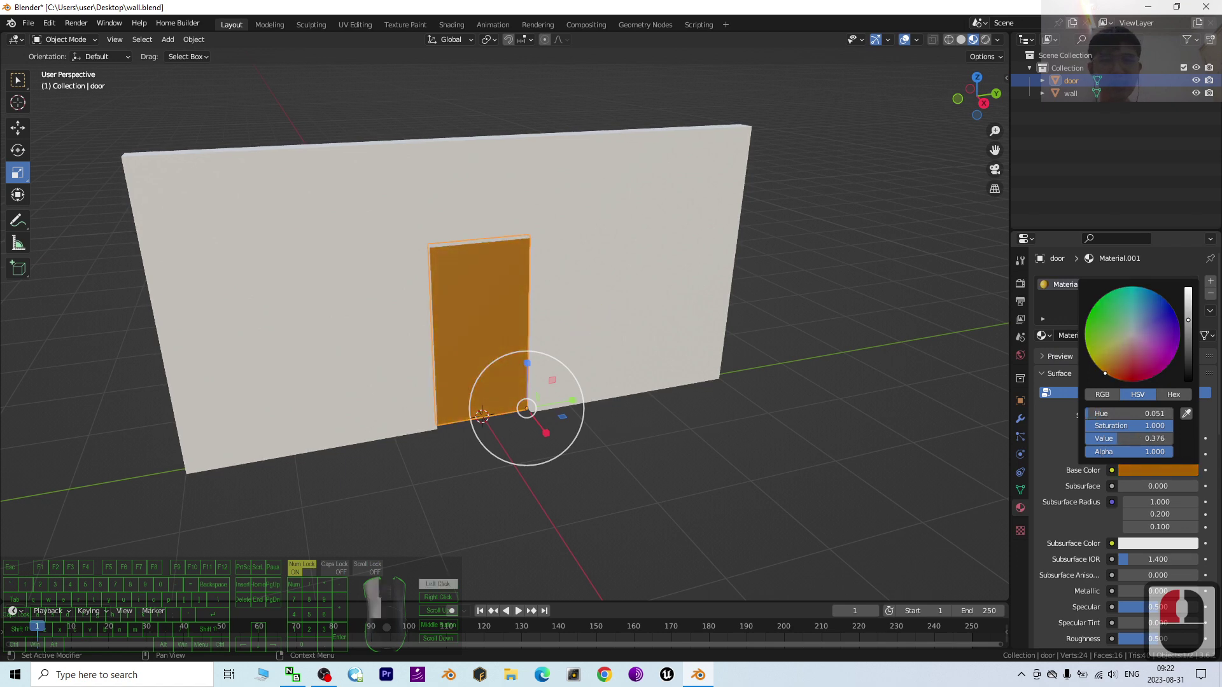
Examine from several angles how the coloured door fits in the wall opening.
{"action": "scroll", "coordinate": [499, 418], "scroll_direction": "up", "scroll_amount": 2}
{"action": "left_click", "coordinate": [637, 423]}
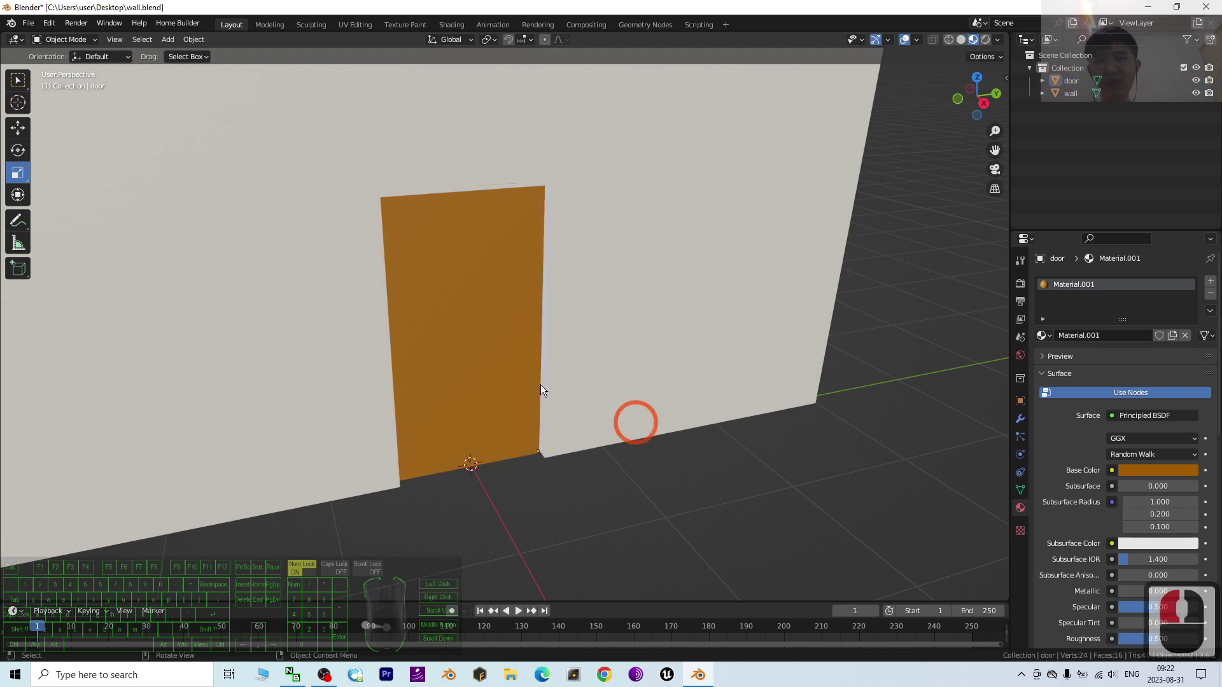
{"action": "left_click", "coordinate": [442, 348]}
{"action": "middle_click_drag", "start_coordinate": [576, 350], "coordinate": [533, 353]}
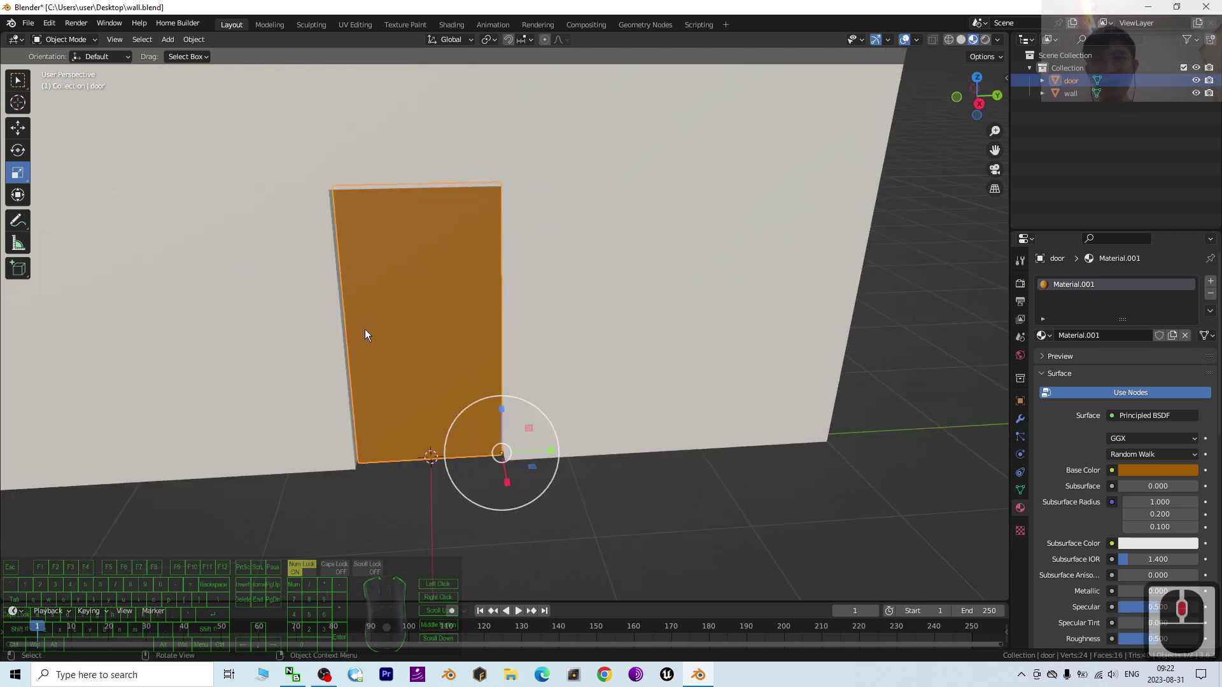
{"action": "middle_click_drag", "start_coordinate": [422, 373], "coordinate": [456, 284]}
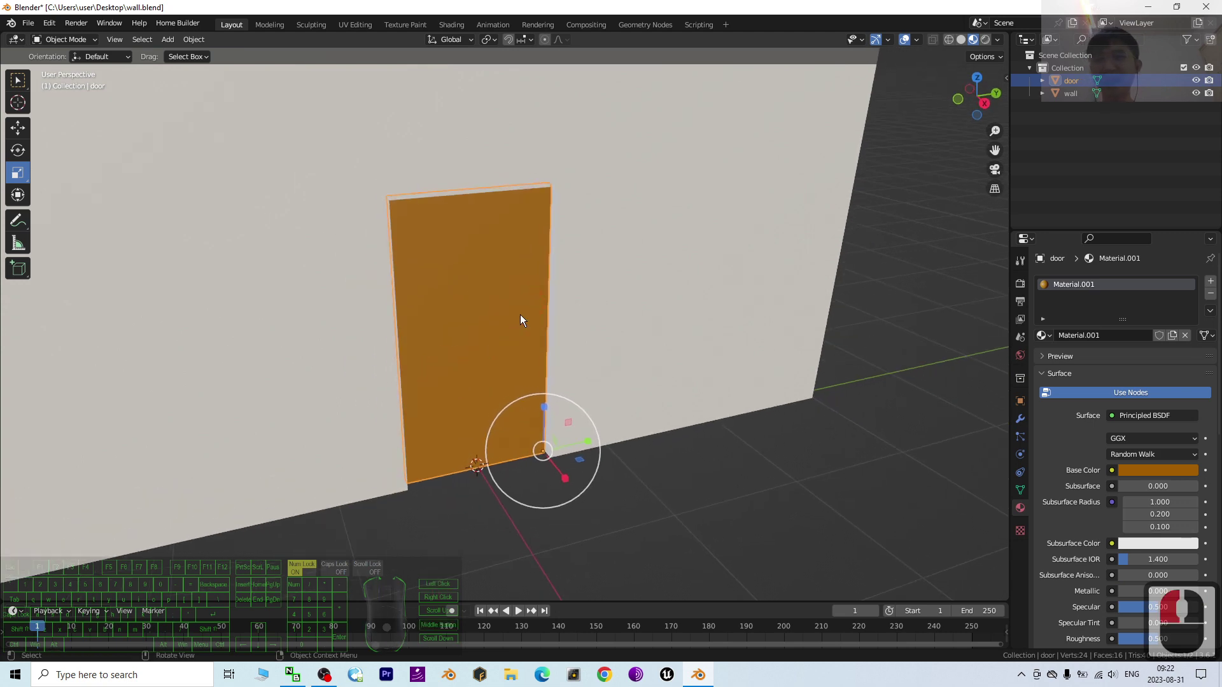
{"action": "scroll", "coordinate": [510, 321], "scroll_direction": "down", "scroll_amount": 3}
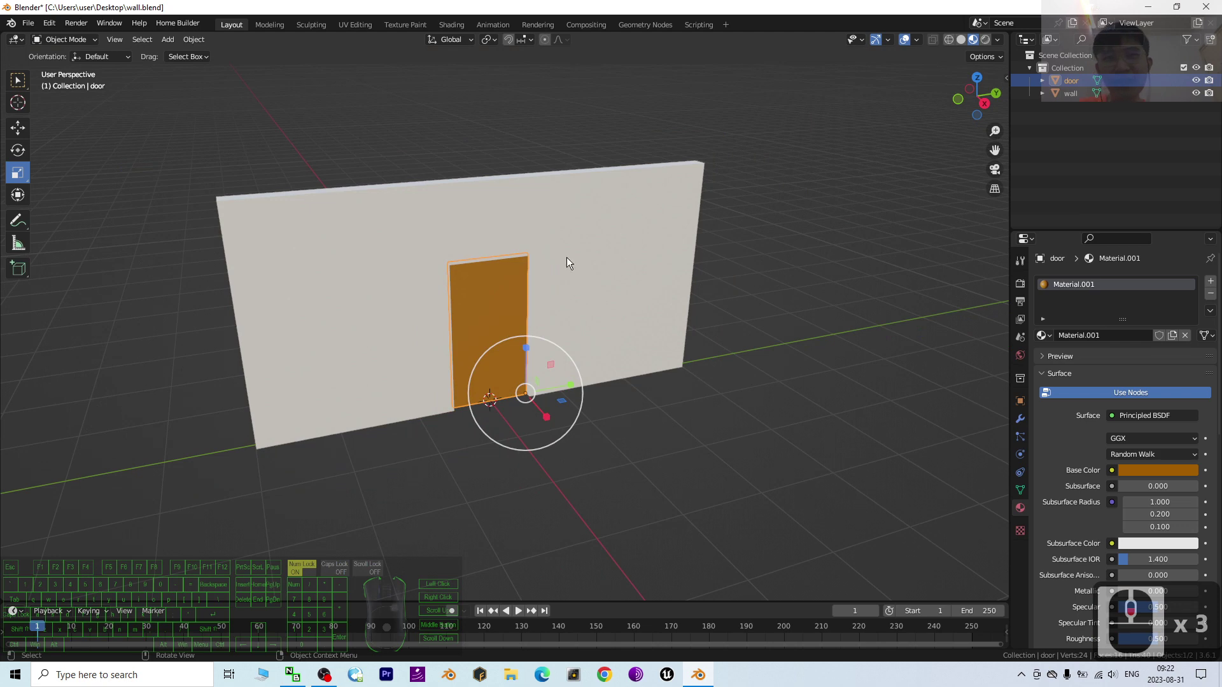
{"action": "scroll", "coordinate": [547, 317], "scroll_direction": "up", "scroll_amount": 3}
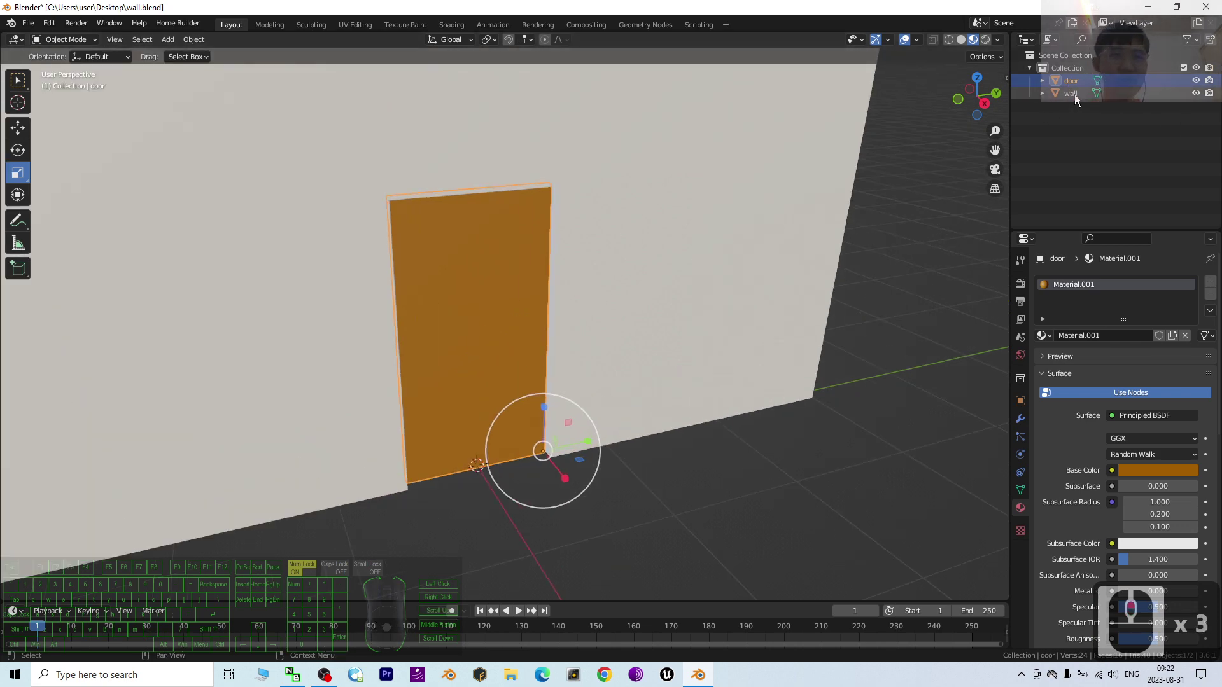
Try parenting the wall to the door with the Object option, check the door's hierarchy in the Outliner and undo the parenting.
{"action": "left_click", "coordinate": [662, 254]}
{"action": "scroll", "coordinate": [661, 254], "scroll_direction": "down", "scroll_amount": 2}
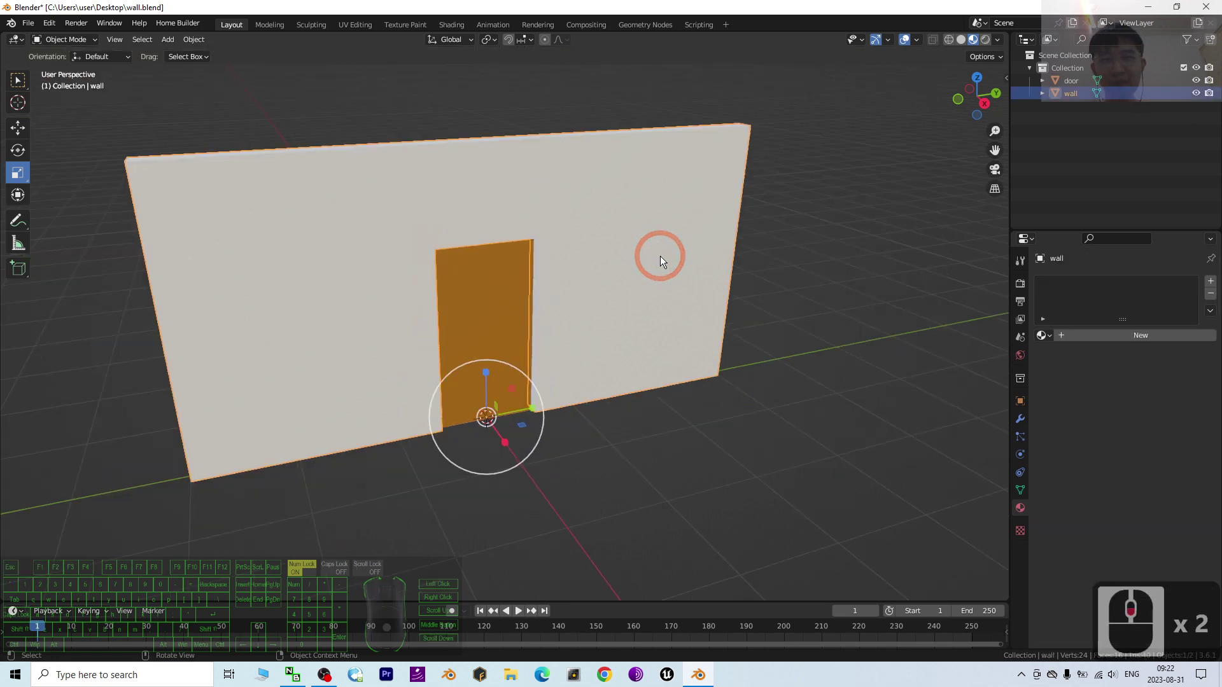
{"action": "left_click", "coordinate": [500, 288], "text": "shift"}
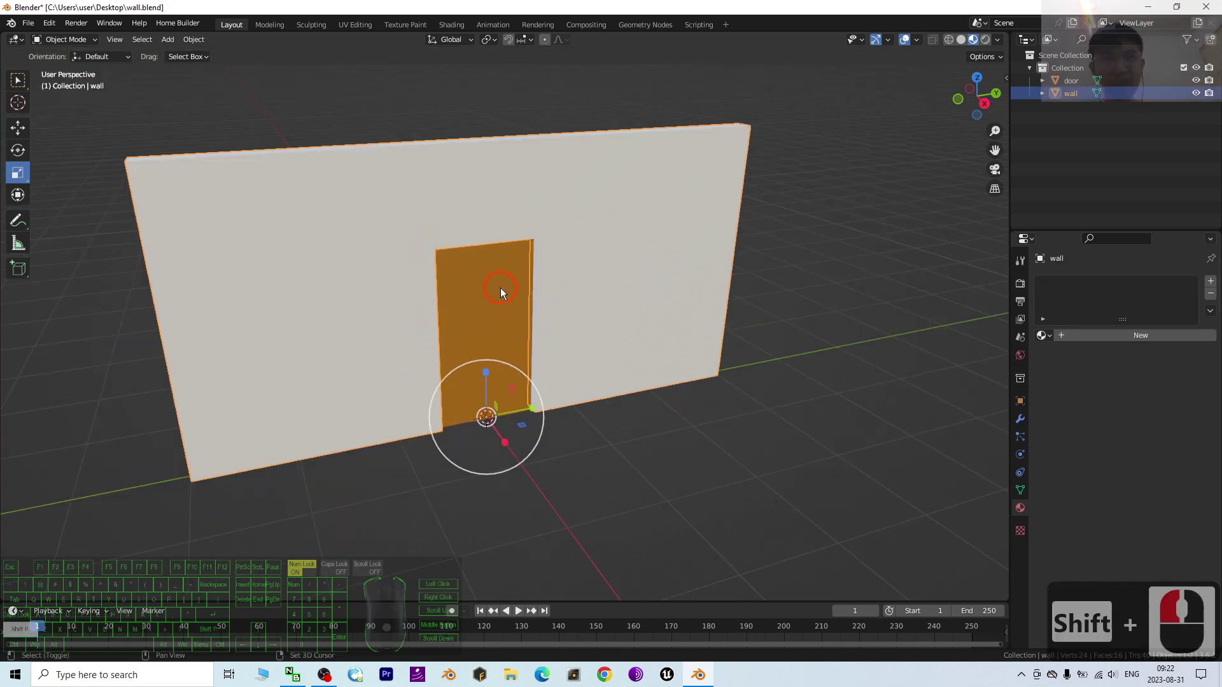
{"action": "key", "text": "ctrl+p"}
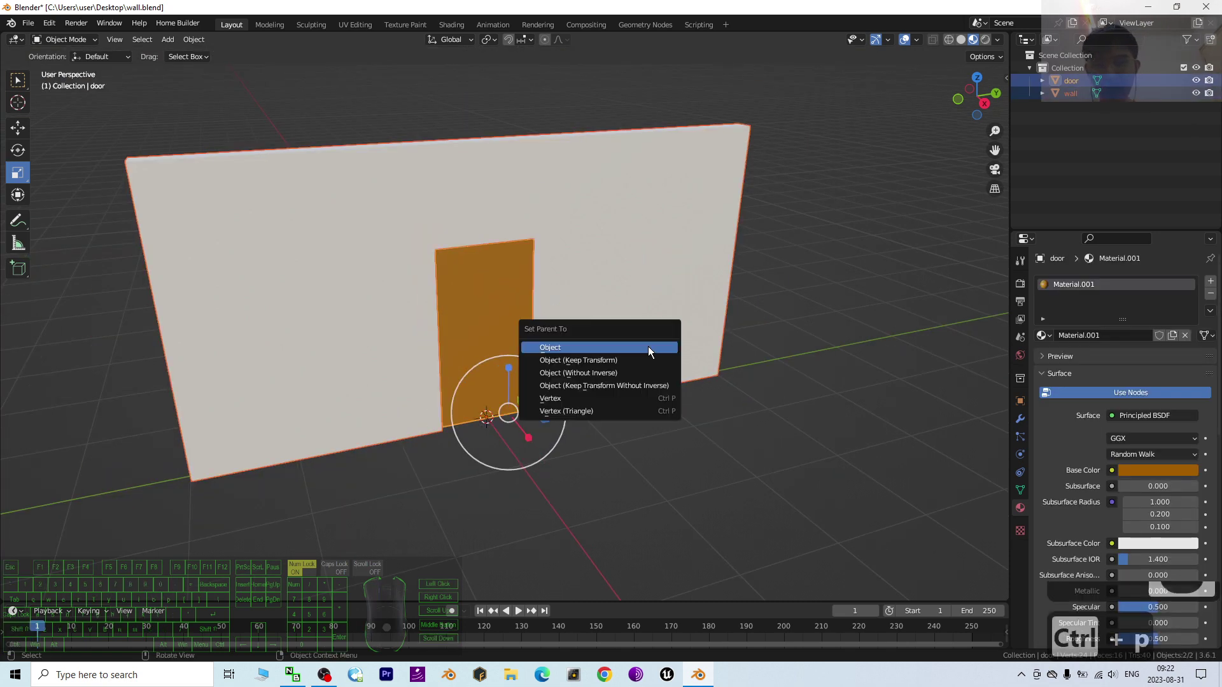
{"action": "left_click", "coordinate": [558, 349]}
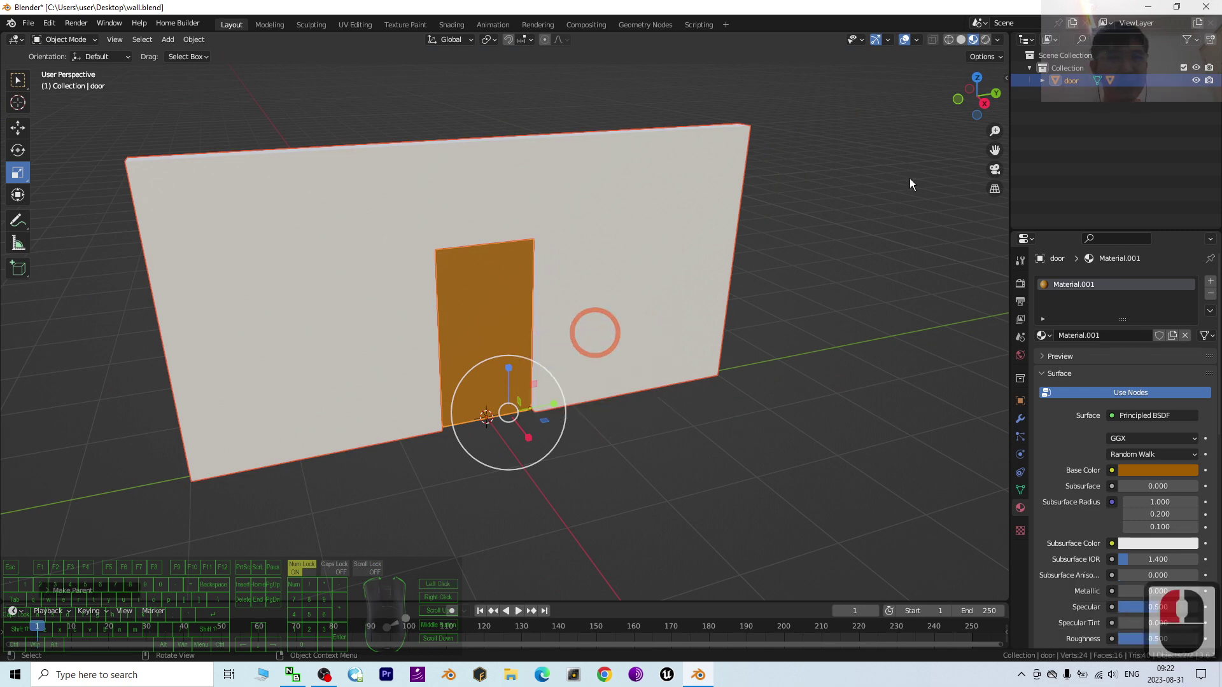
{"action": "left_click", "coordinate": [1041, 82]}
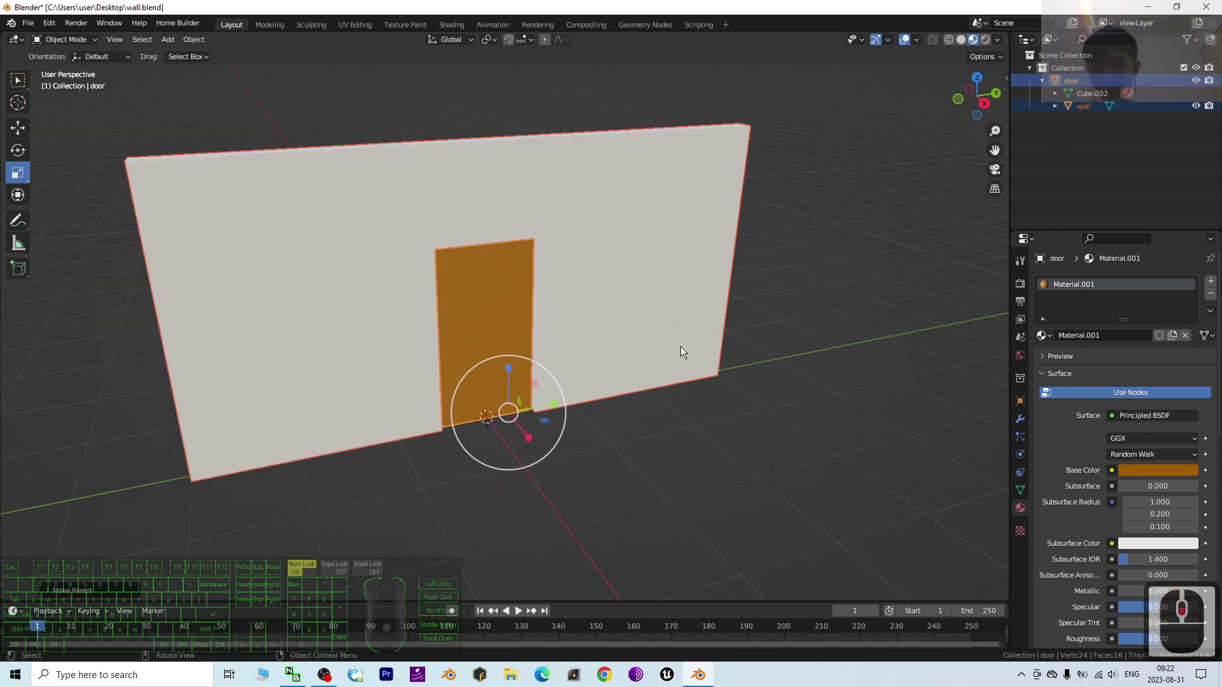
{"action": "key", "text": "ctrl+z"}
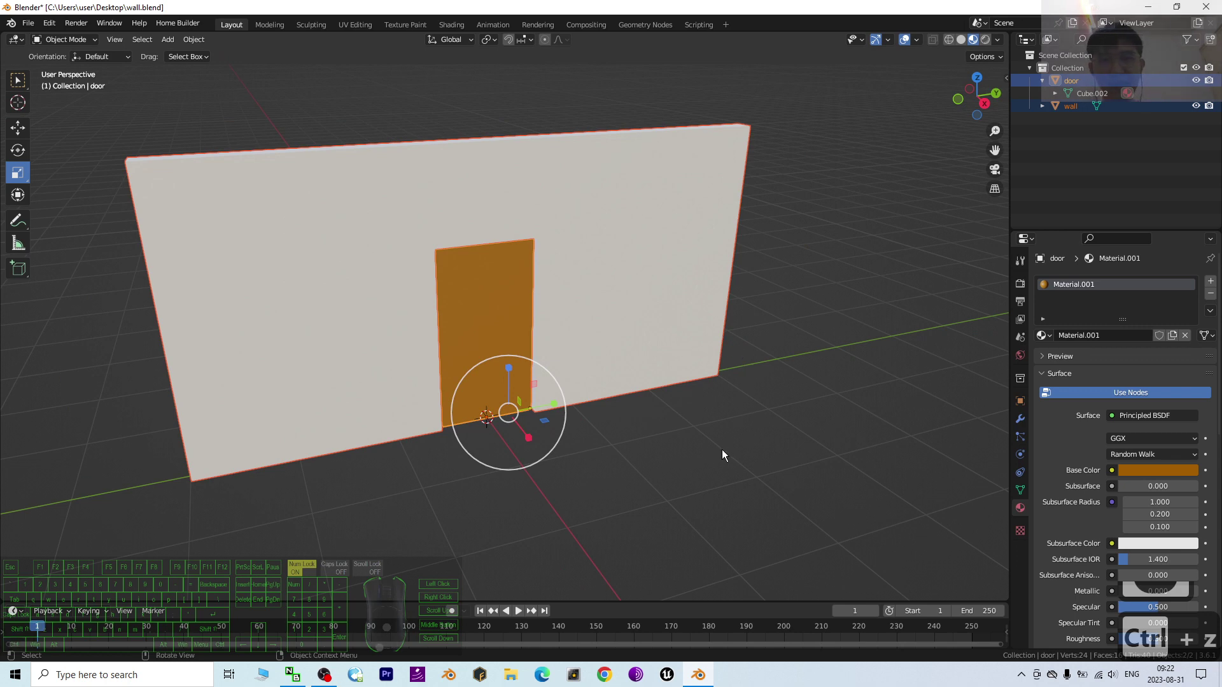
Parent the door to the wall, with the wall as the active object, and expand the wall's hierarchy in the Outliner.
{"action": "left_click", "coordinate": [567, 341]}
{"action": "left_click", "coordinate": [490, 294]}
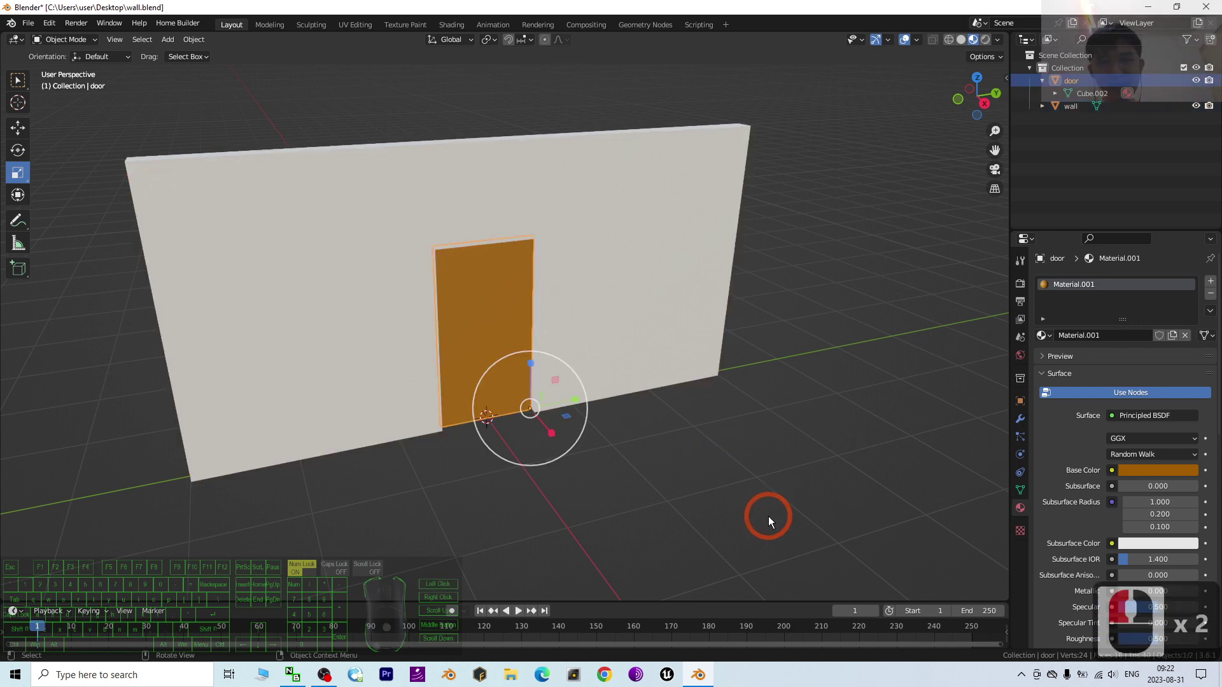
{"action": "left_click", "coordinate": [605, 258], "text": "shift"}
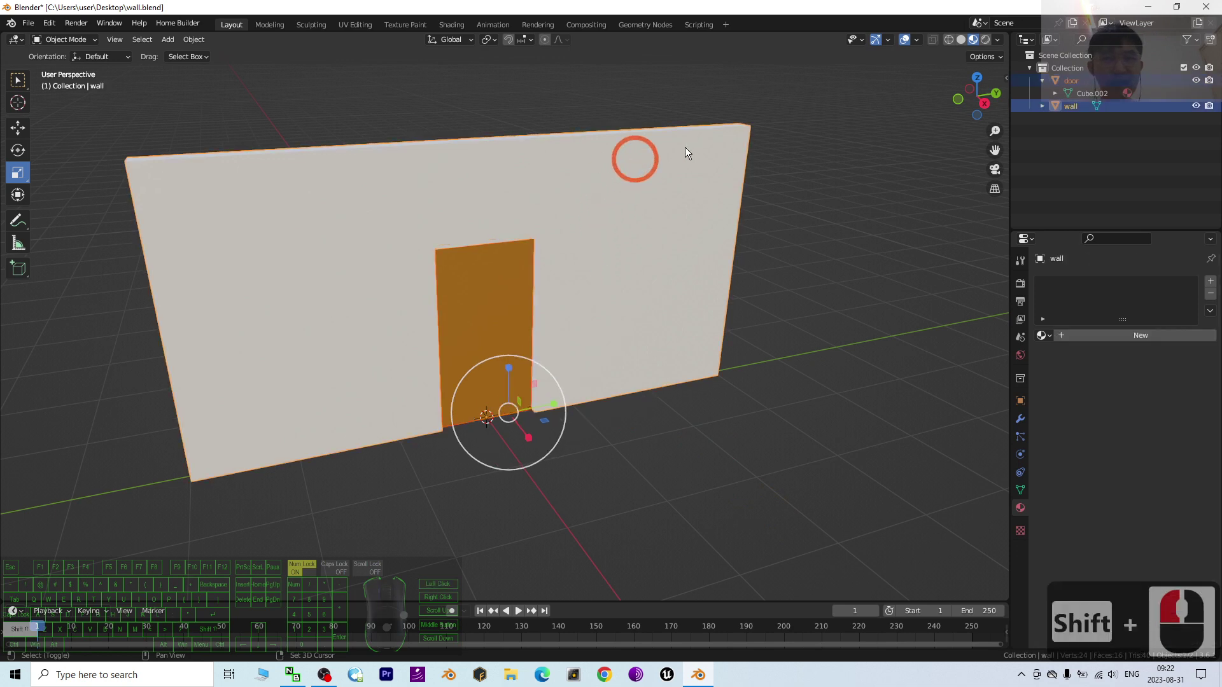
{"action": "key", "text": "ctrl+p"}
{"action": "left_click", "coordinate": [673, 266]}
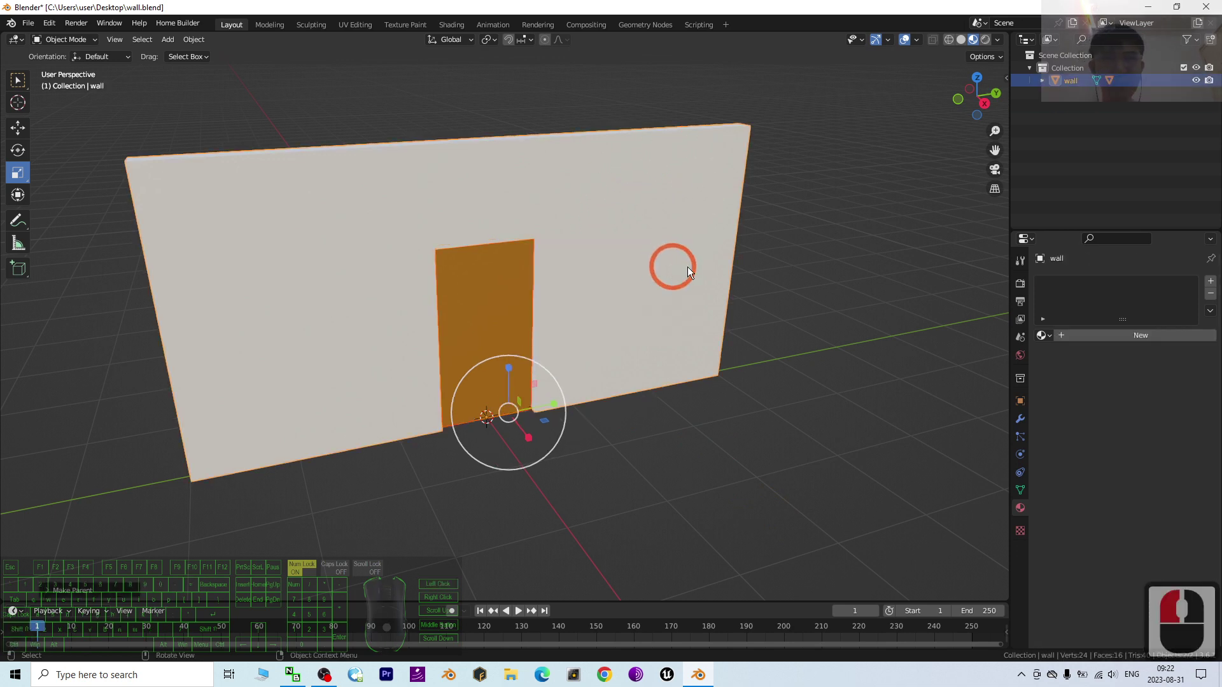
{"action": "left_click", "coordinate": [1043, 81]}
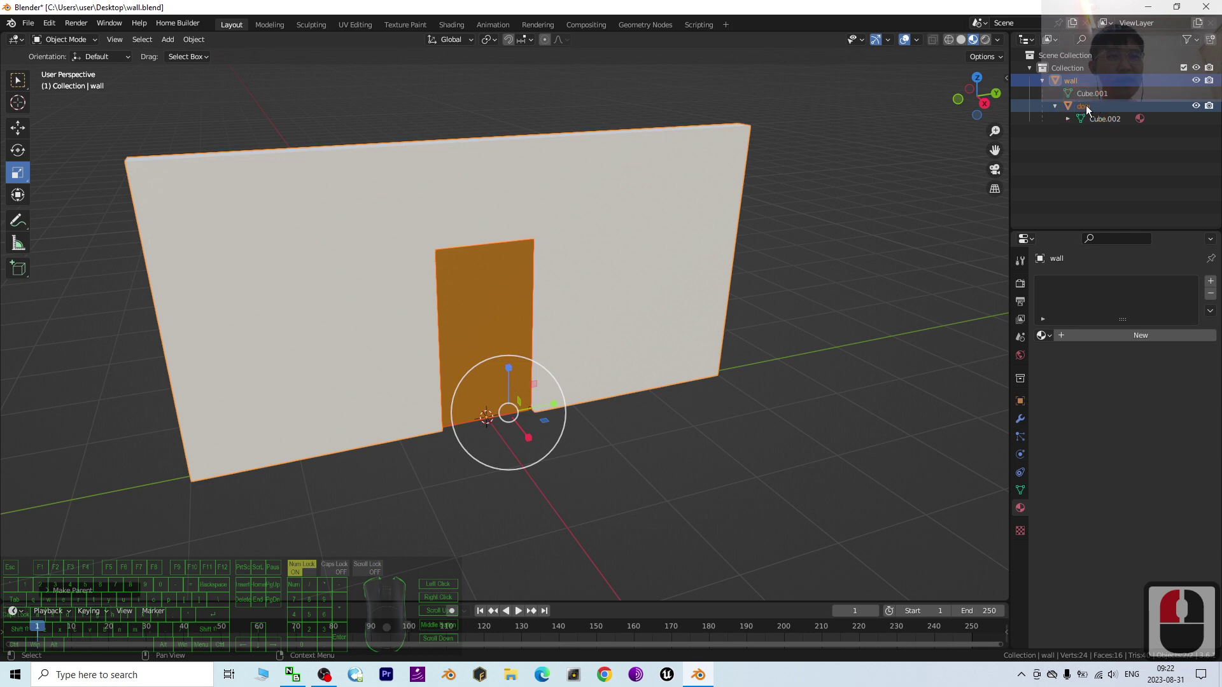
Try moving the wall along the Y axis to check that the parented door moves with it.
{"action": "left_click", "coordinate": [769, 458]}
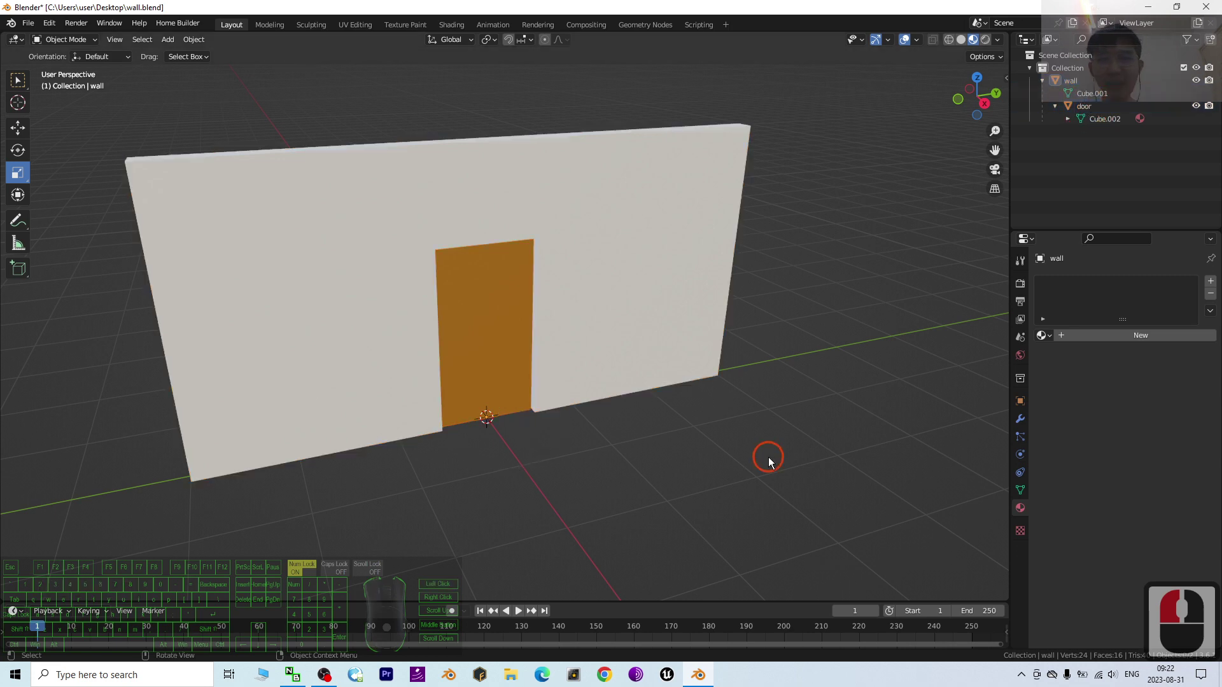
{"action": "left_click", "coordinate": [640, 299]}
{"action": "left_click", "coordinate": [614, 303]}
{"action": "left_click", "coordinate": [17, 128]}
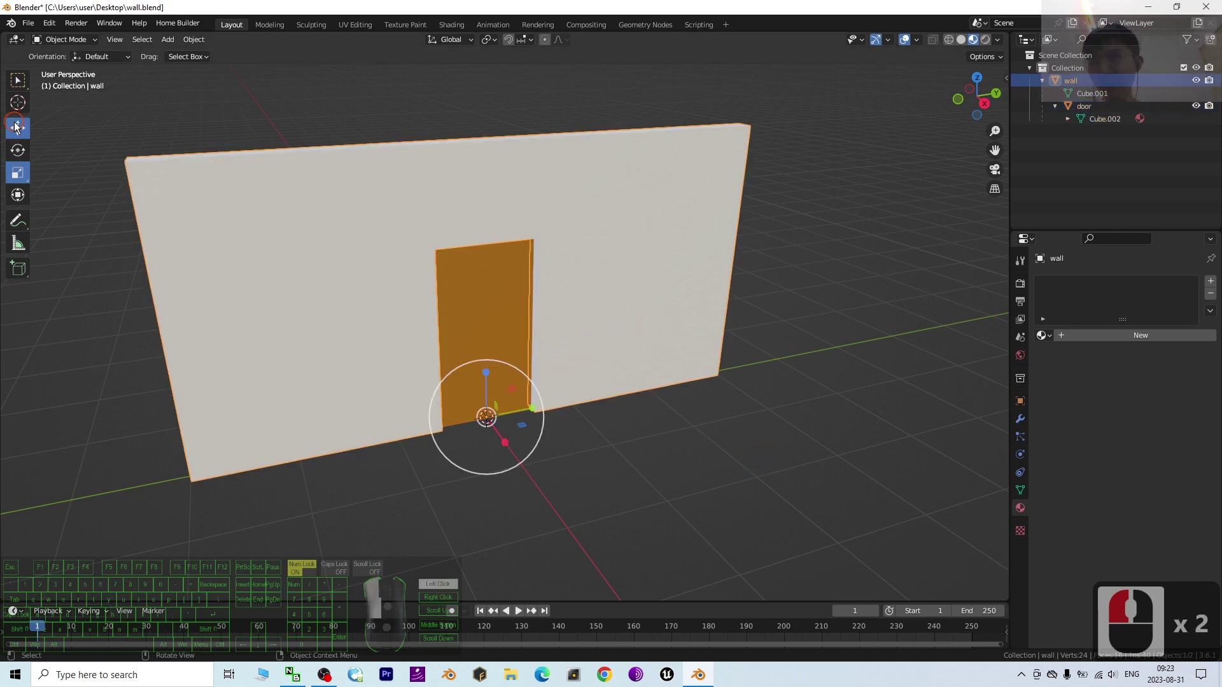
{"action": "left_click", "coordinate": [522, 404]}
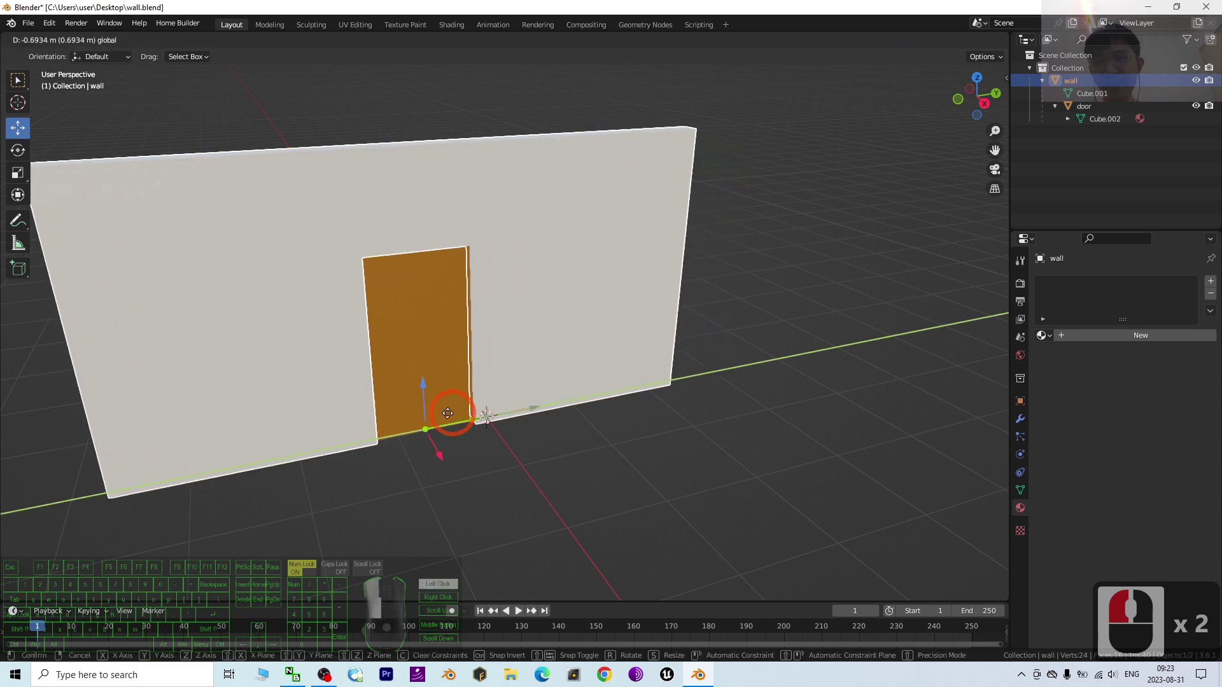
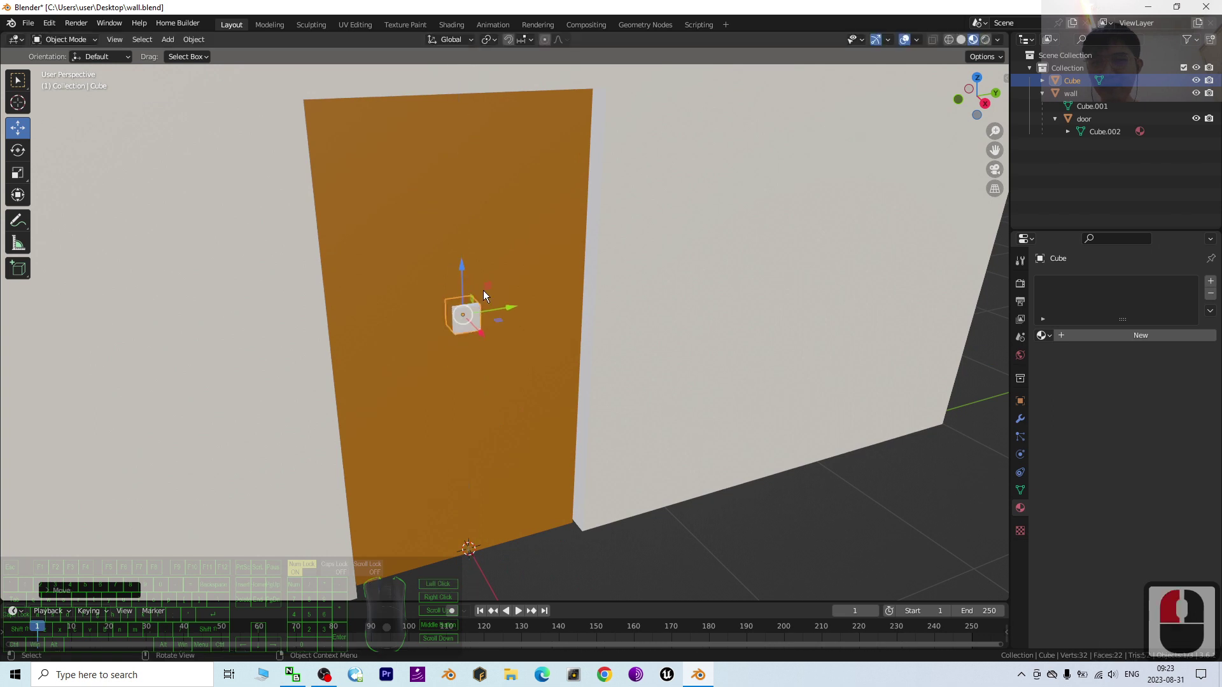
Move the small cube along Y and Z to the handle position near the door's free edge, and scale it down.
{"action": "left_click_drag", "start_coordinate": [513, 307], "coordinate": [409, 328]}
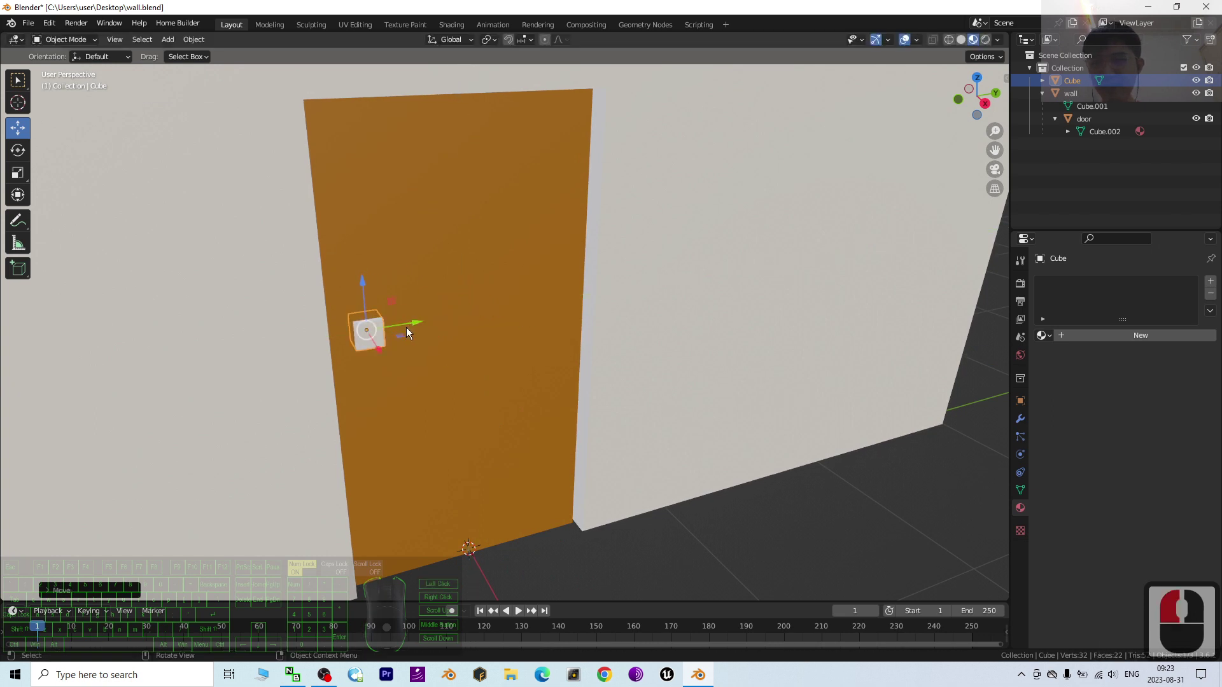
{"action": "left_click_drag", "start_coordinate": [365, 281], "coordinate": [361, 311]}
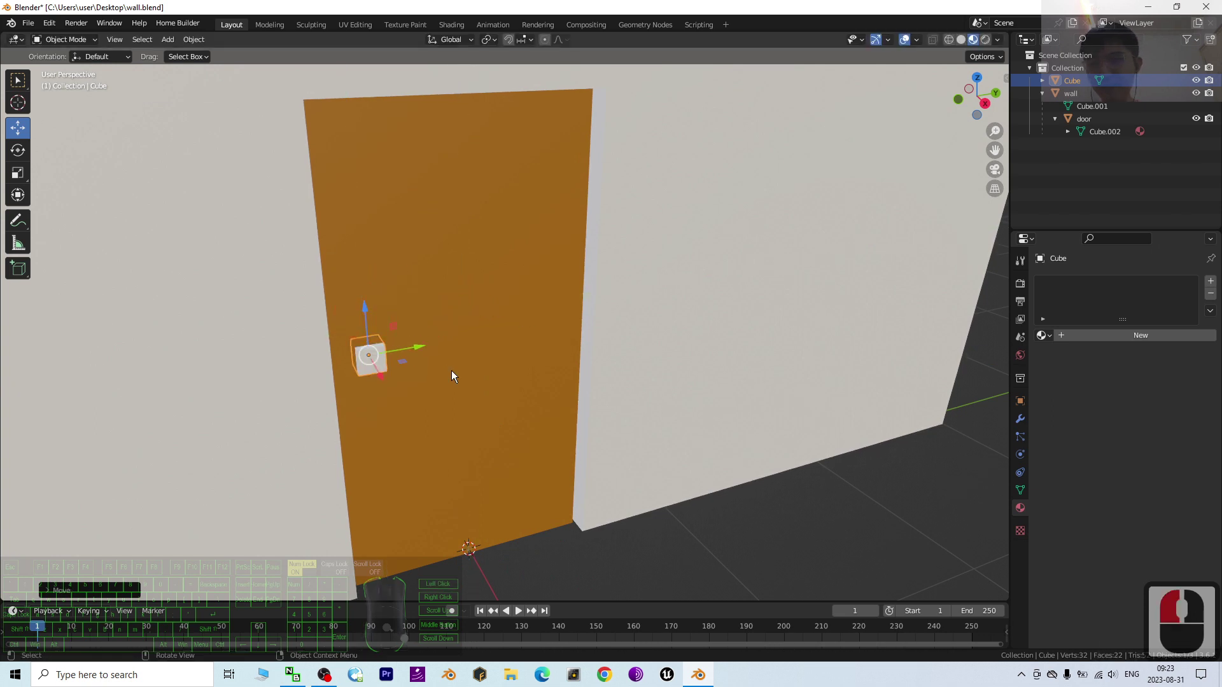
{"action": "left_click_drag", "start_coordinate": [418, 345], "coordinate": [421, 347]}
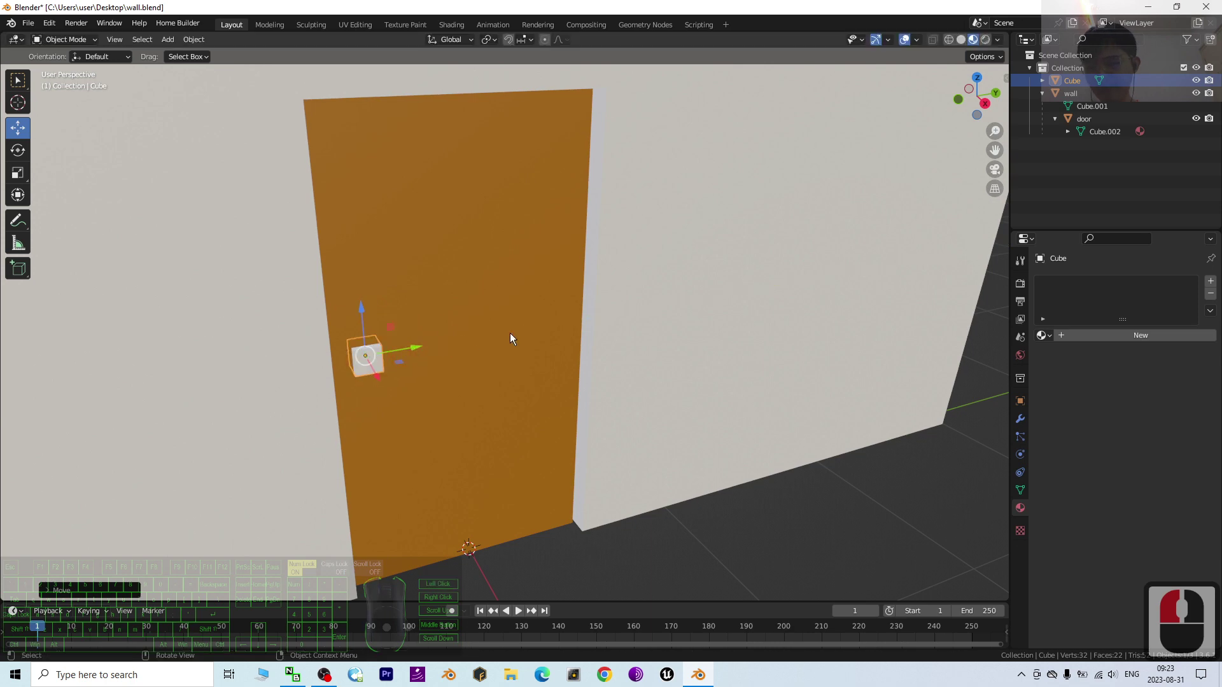
{"action": "key", "text": "s"}
{"action": "left_click", "coordinate": [445, 344]}
{"action": "scroll", "coordinate": [438, 419], "scroll_direction": "up", "scroll_amount": 4}
{"action": "scroll", "coordinate": [272, 422], "scroll_direction": "down", "scroll_amount": 2}
{"action": "scroll", "coordinate": [415, 385], "scroll_direction": "up", "scroll_amount": 2}
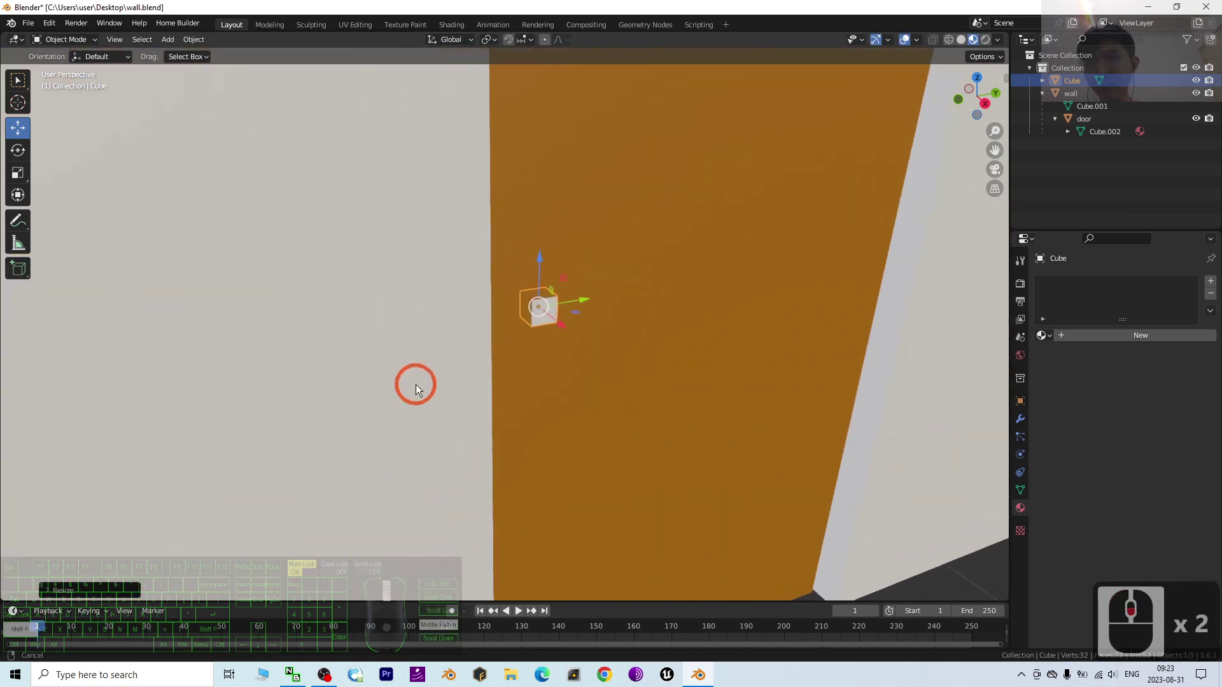
Try to extrude the whole handle cube about 0.1 m along the global X axis in Edit Mode, and undo it.
{"action": "left_click", "coordinate": [80, 40]}
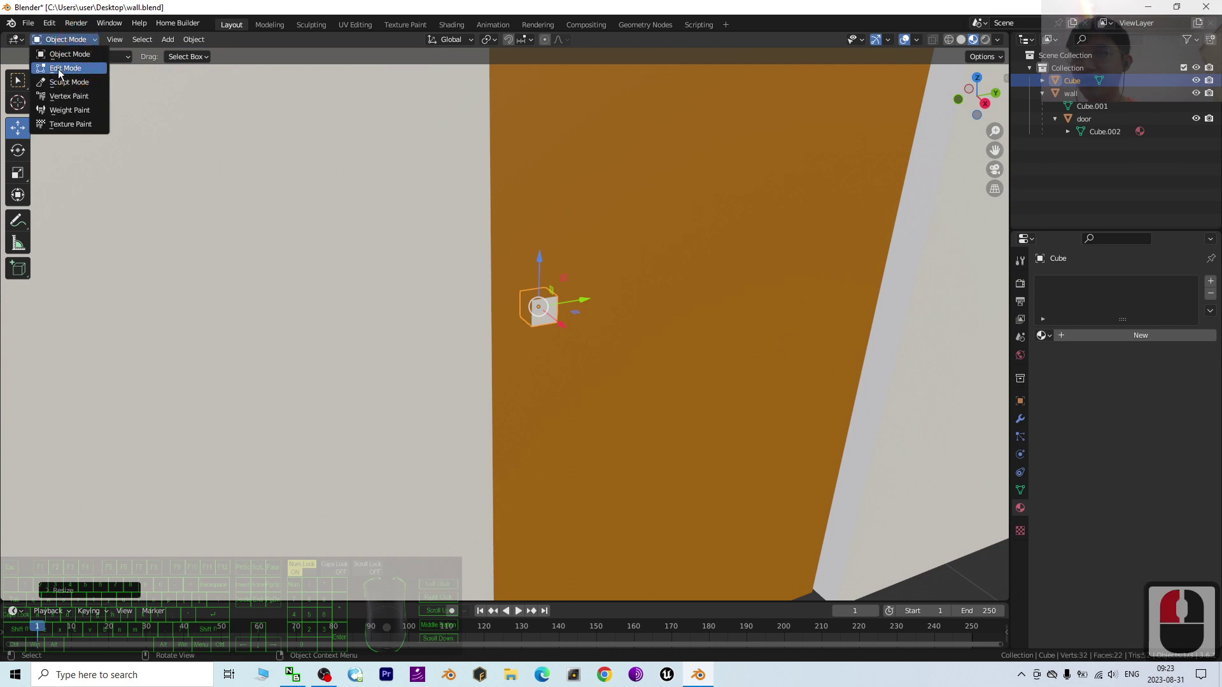
{"action": "scroll", "coordinate": [721, 356], "scroll_direction": "down", "scroll_amount": 4}
{"action": "middle_click_drag", "start_coordinate": [722, 356], "coordinate": [484, 267]}
{"action": "scroll", "coordinate": [484, 266], "scroll_direction": "up", "scroll_amount": 4}
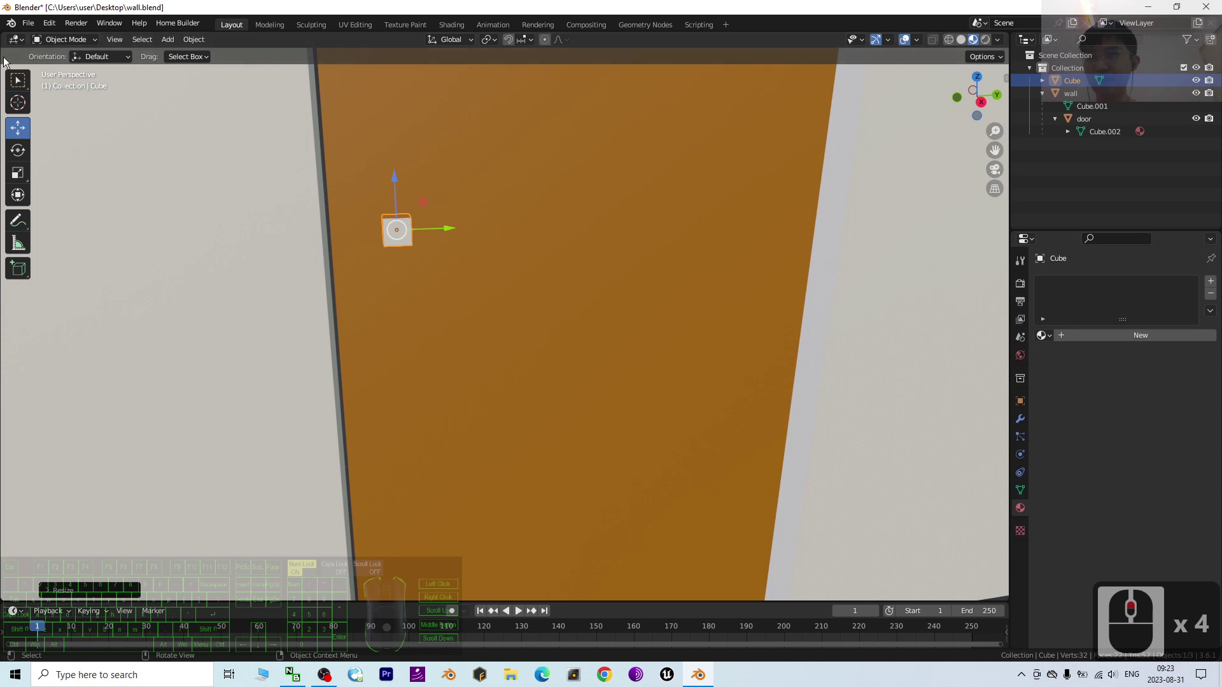
{"action": "left_click", "coordinate": [66, 42]}
{"action": "left_click", "coordinate": [61, 67]}
{"action": "scroll", "coordinate": [436, 290], "scroll_direction": "up", "scroll_amount": 2}
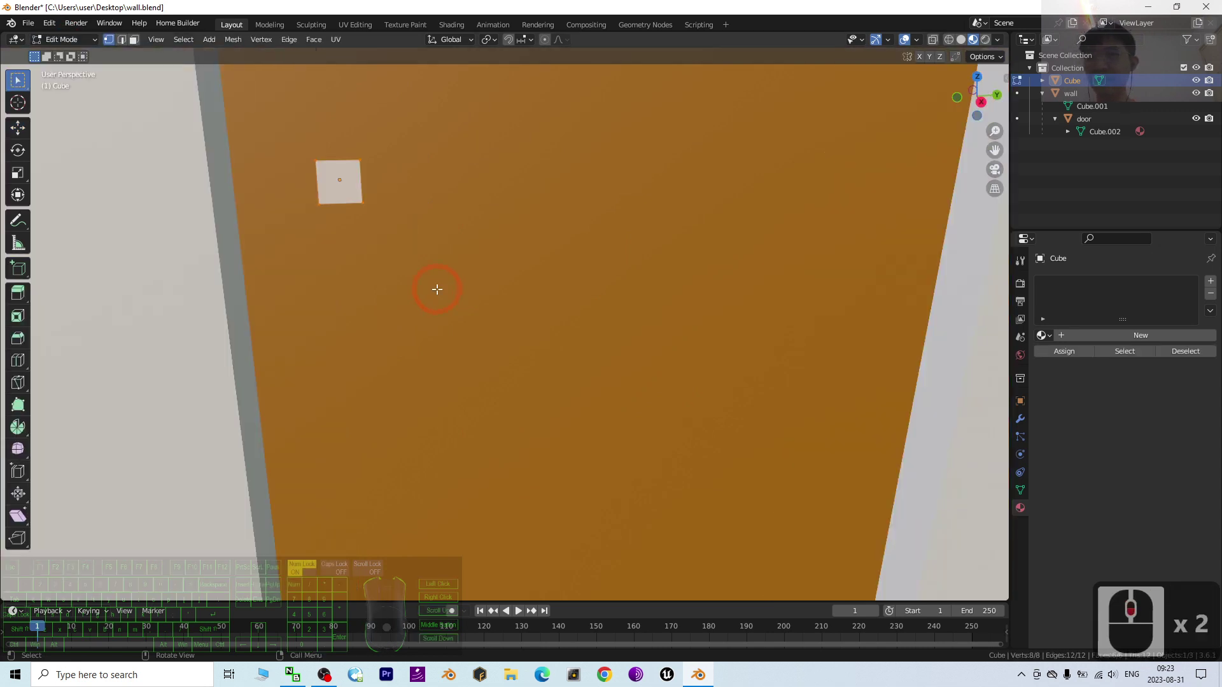
{"action": "middle_click_drag", "start_coordinate": [412, 295], "coordinate": [637, 451]}
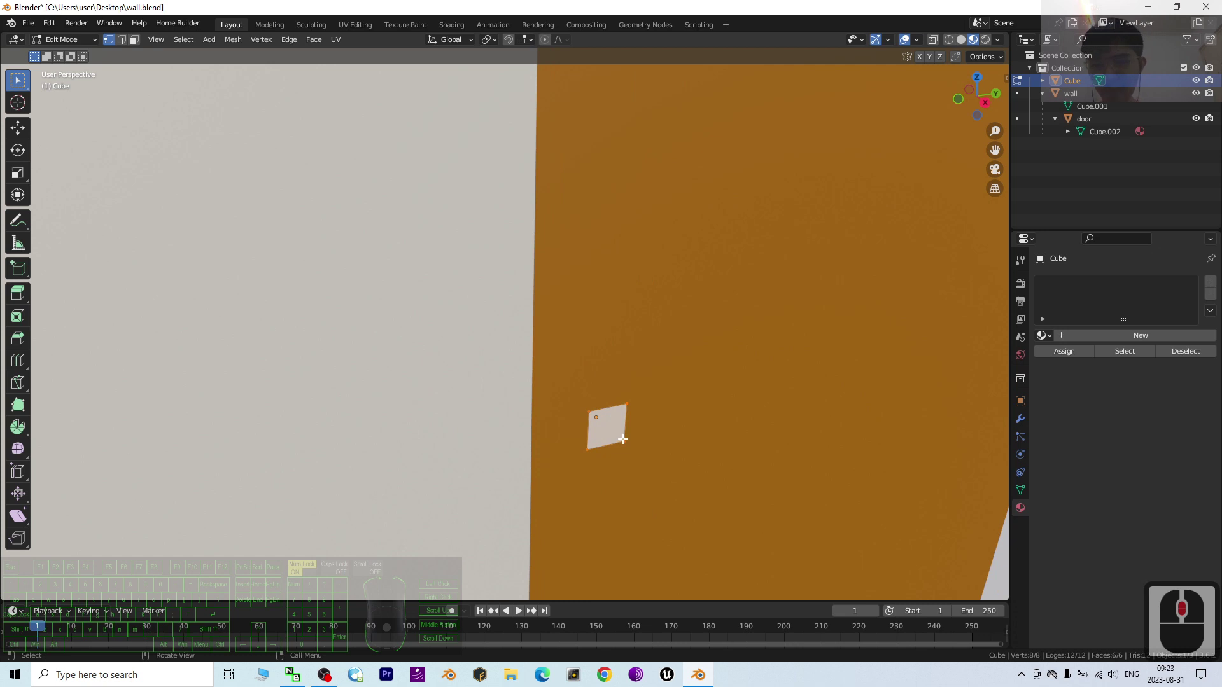
{"action": "key", "text": "e"}
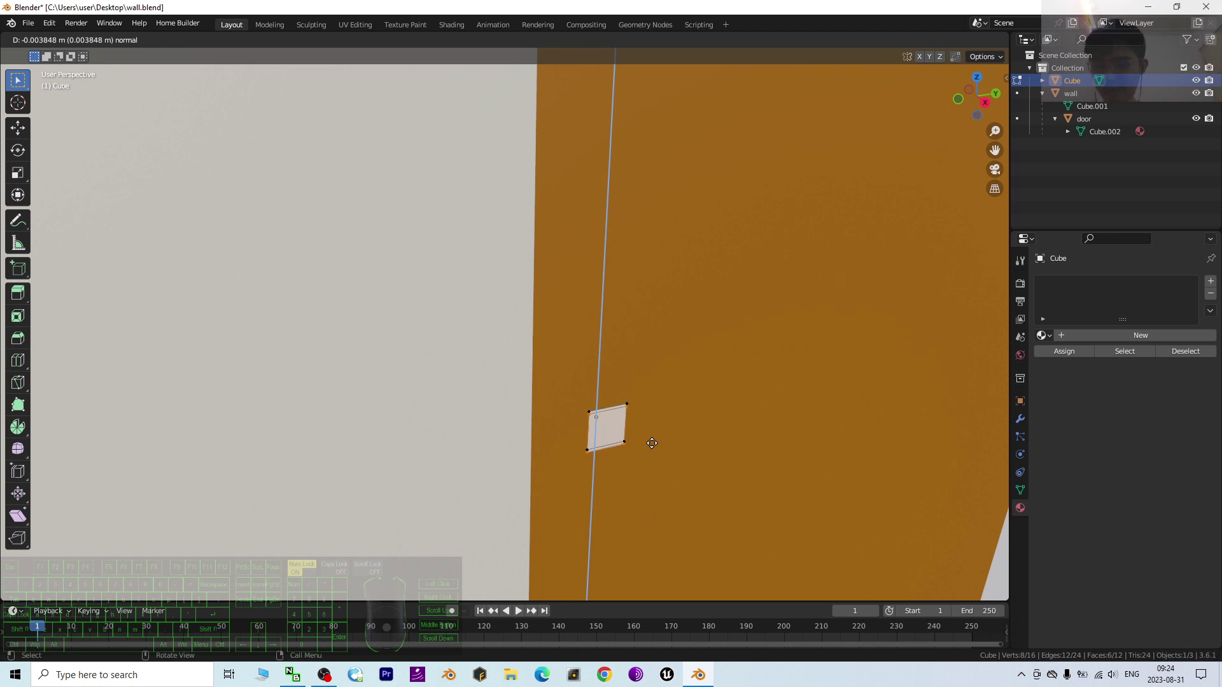
{"action": "key", "text": "x"}
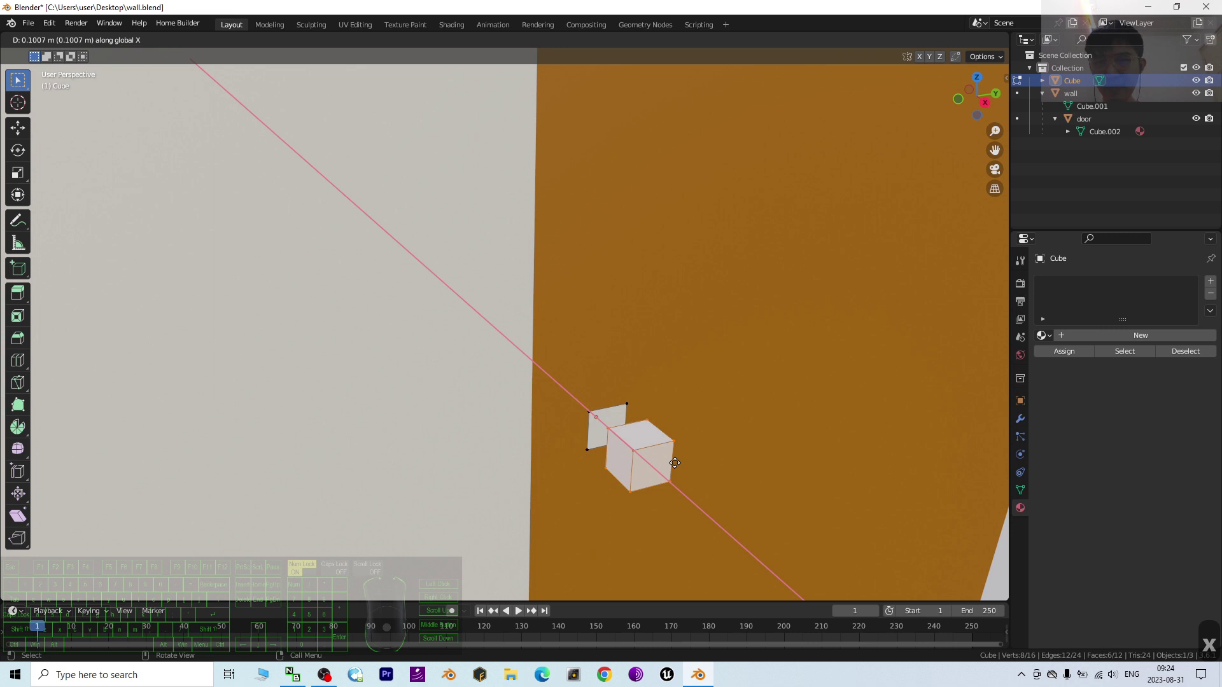
{"action": "left_click", "coordinate": [791, 460]}
{"action": "key", "text": "ctrl+z"}
{"action": "key", "text": "ctrl+z"}
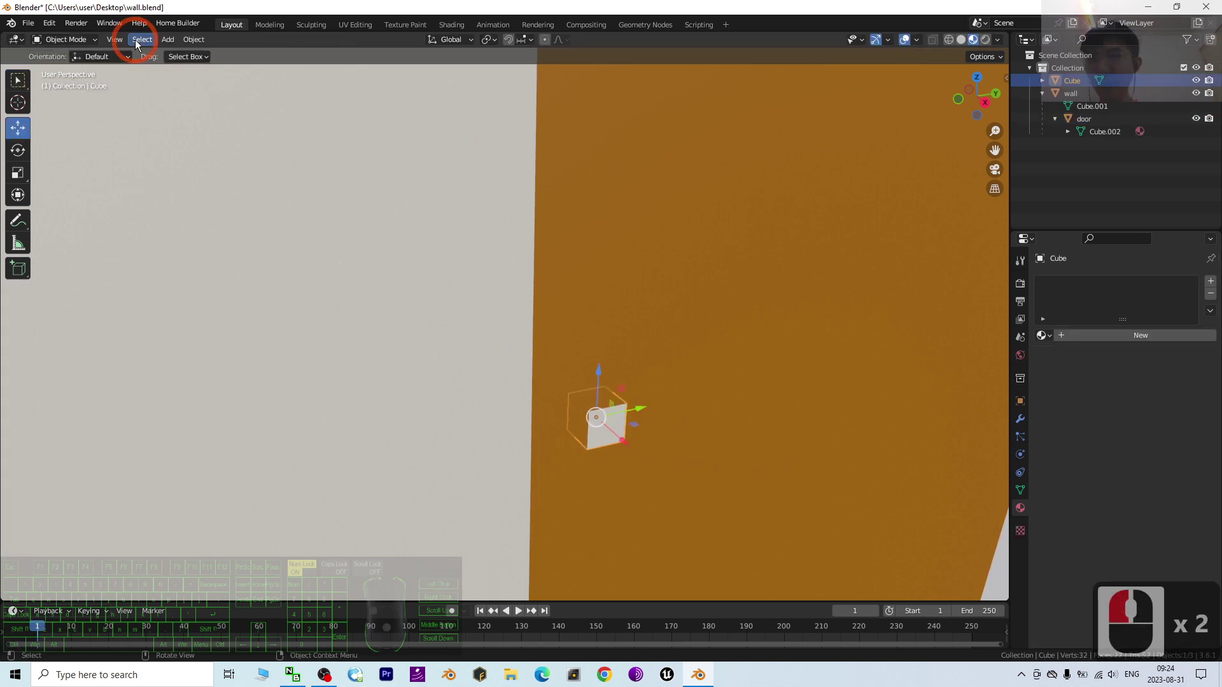
Put the handle cube back in Edit Mode and hide the wall, keeping the door visible.
{"action": "left_click", "coordinate": [100, 57]}
{"action": "left_click", "coordinate": [102, 70]}
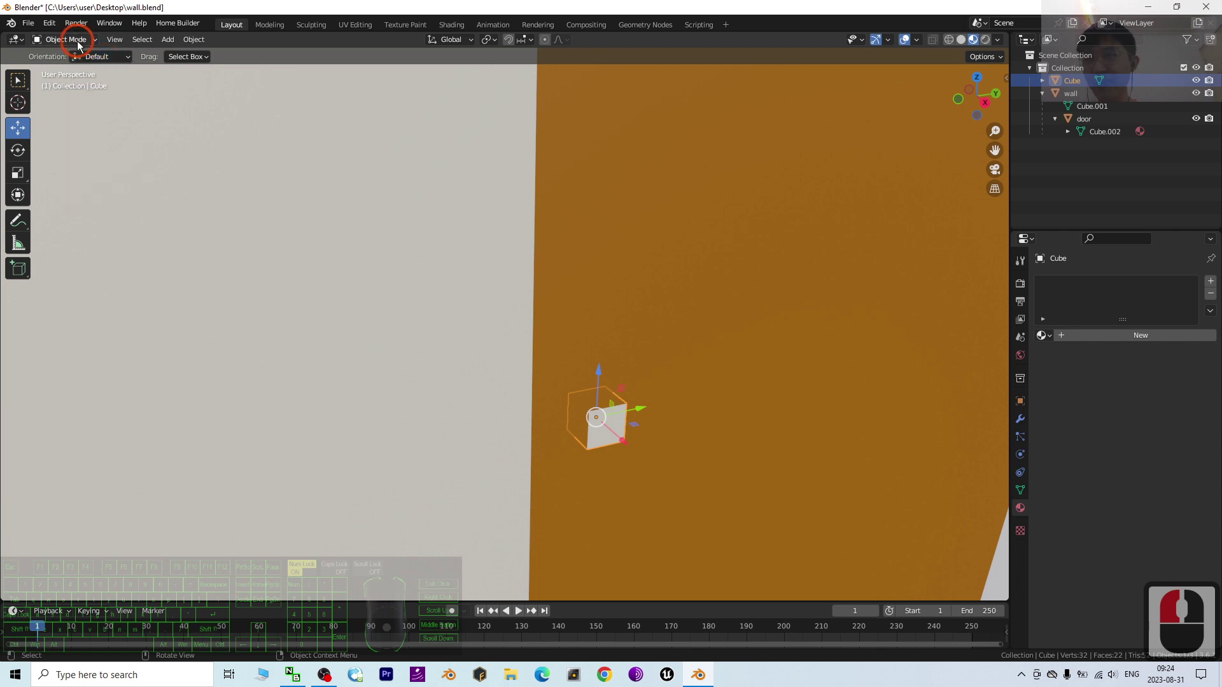
{"action": "left_click", "coordinate": [67, 40]}
{"action": "left_click", "coordinate": [69, 68]}
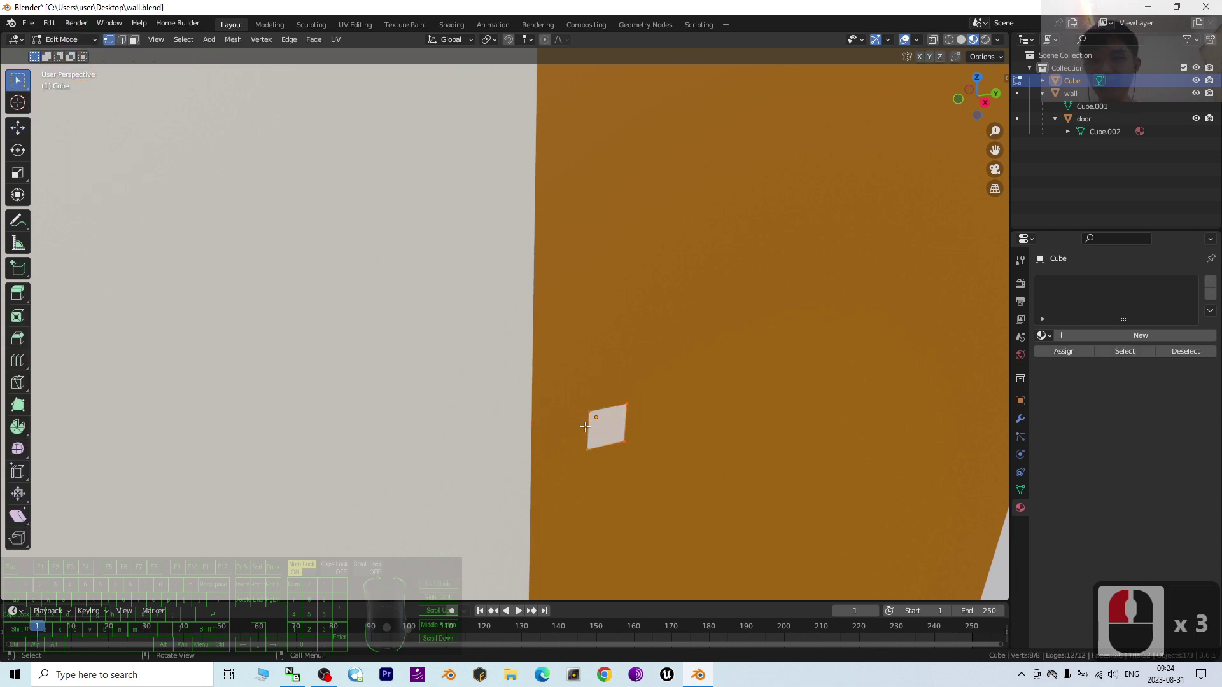
{"action": "scroll", "coordinate": [635, 427], "scroll_direction": "down", "scroll_amount": 3}
{"action": "mouse_move", "coordinate": [635, 424]}
{"action": "middle_mouse_down"}
{"action": "mouse_move", "coordinate": [644, 437]}
{"action": "mouse_move", "coordinate": [627, 433]}
{"action": "middle_mouse_up"}
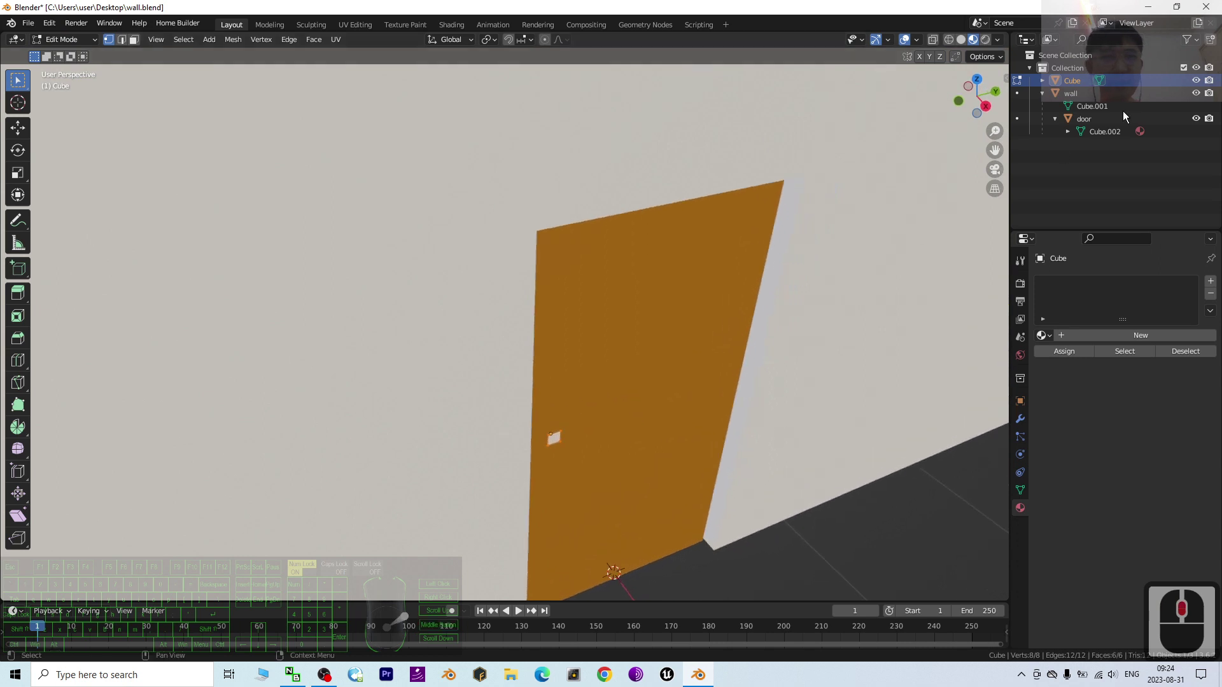
{"action": "left_click", "coordinate": [1196, 94]}
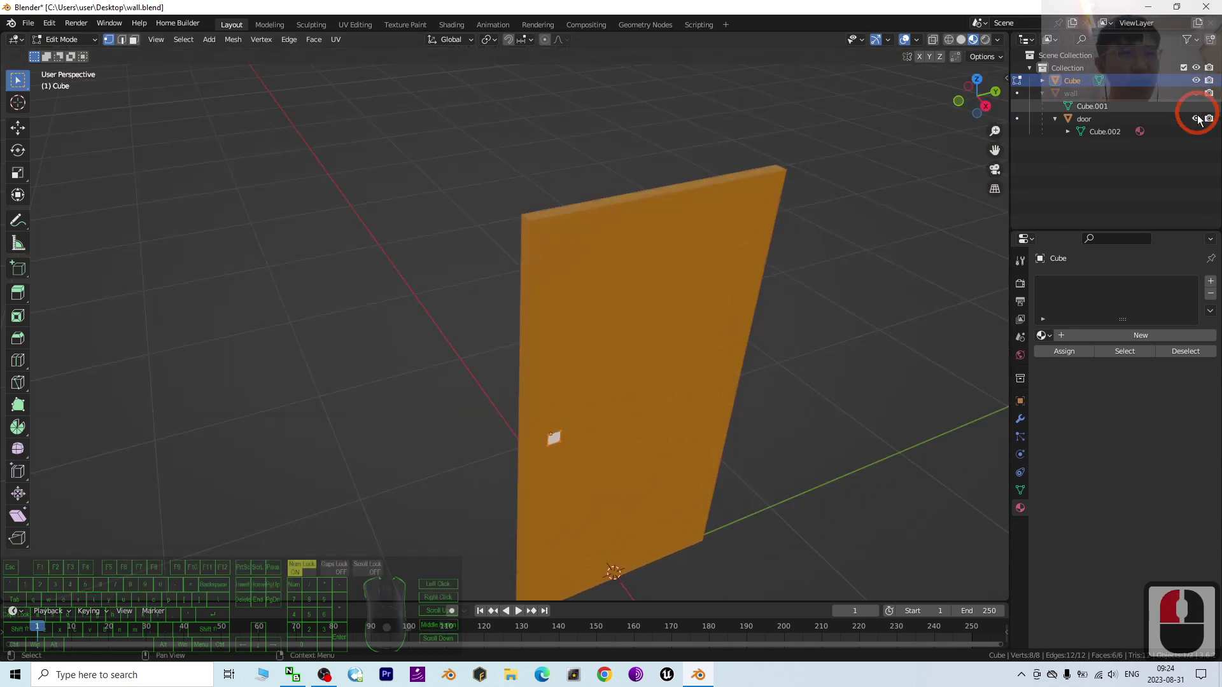
{"action": "left_click", "coordinate": [1196, 119]}
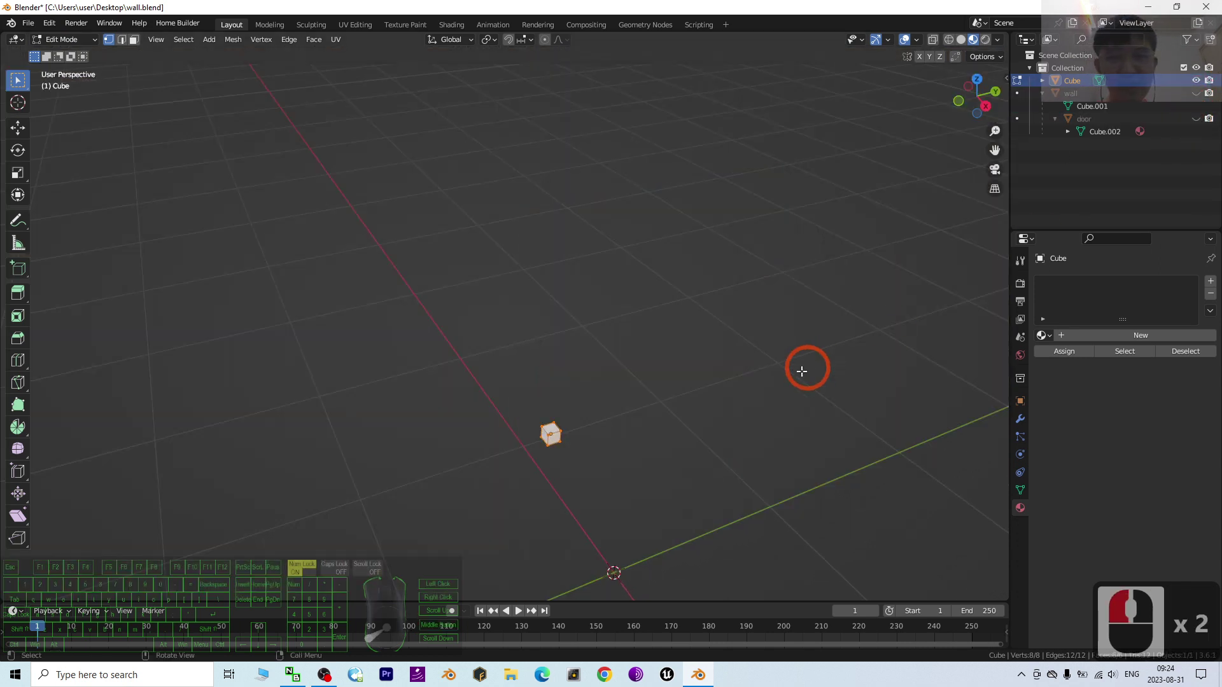
{"action": "left_click", "coordinate": [1196, 119]}
{"action": "middle_click_drag", "start_coordinate": [663, 431], "coordinate": [647, 461]}
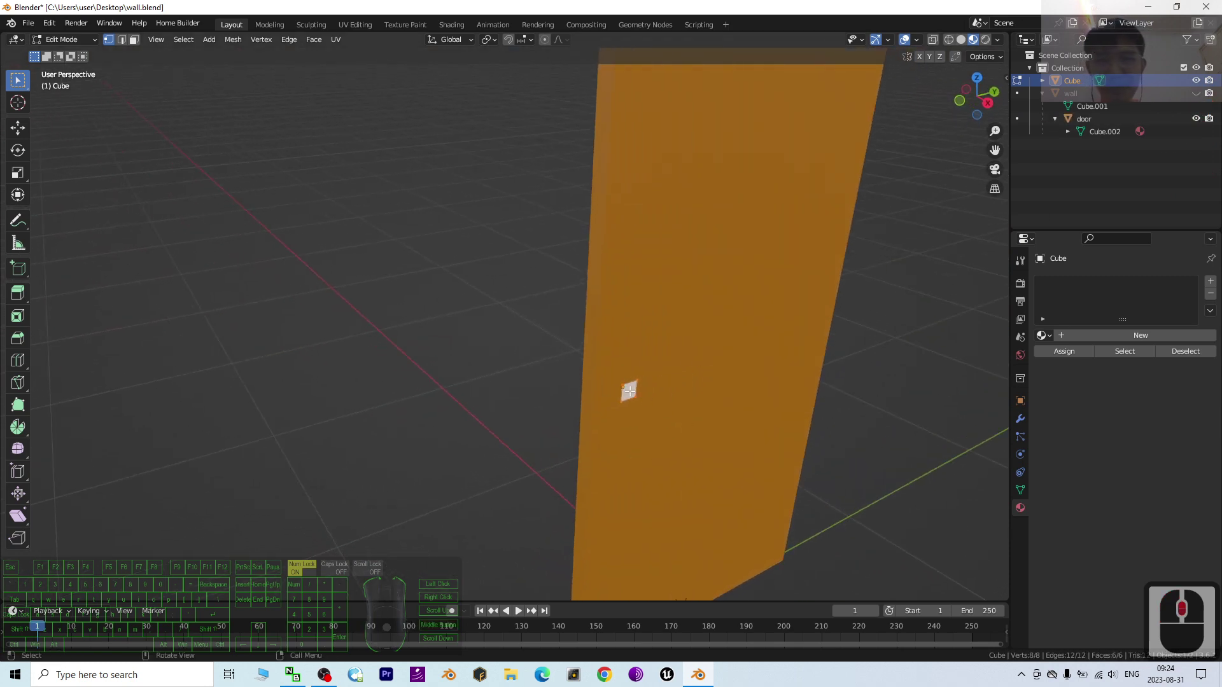
{"action": "middle_click_drag", "start_coordinate": [637, 401], "coordinate": [663, 424]}
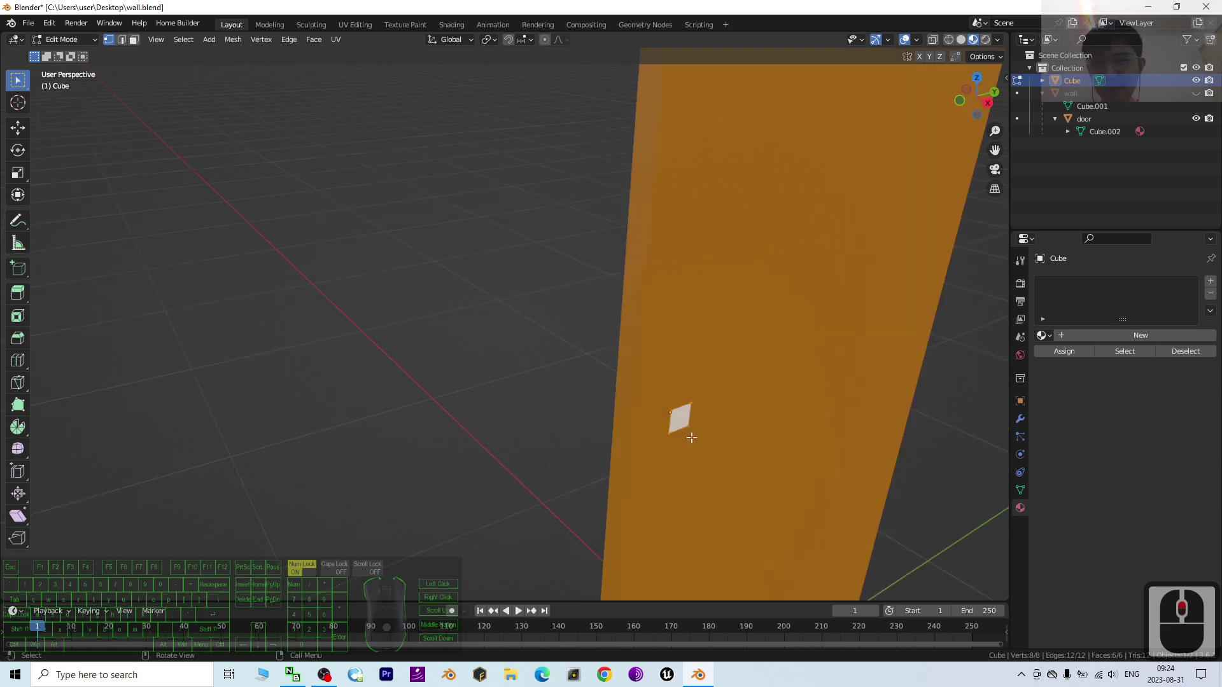
Try again to extrude the whole handle cube along the global X axis, and cancel the move.
{"action": "key", "text": "e"}
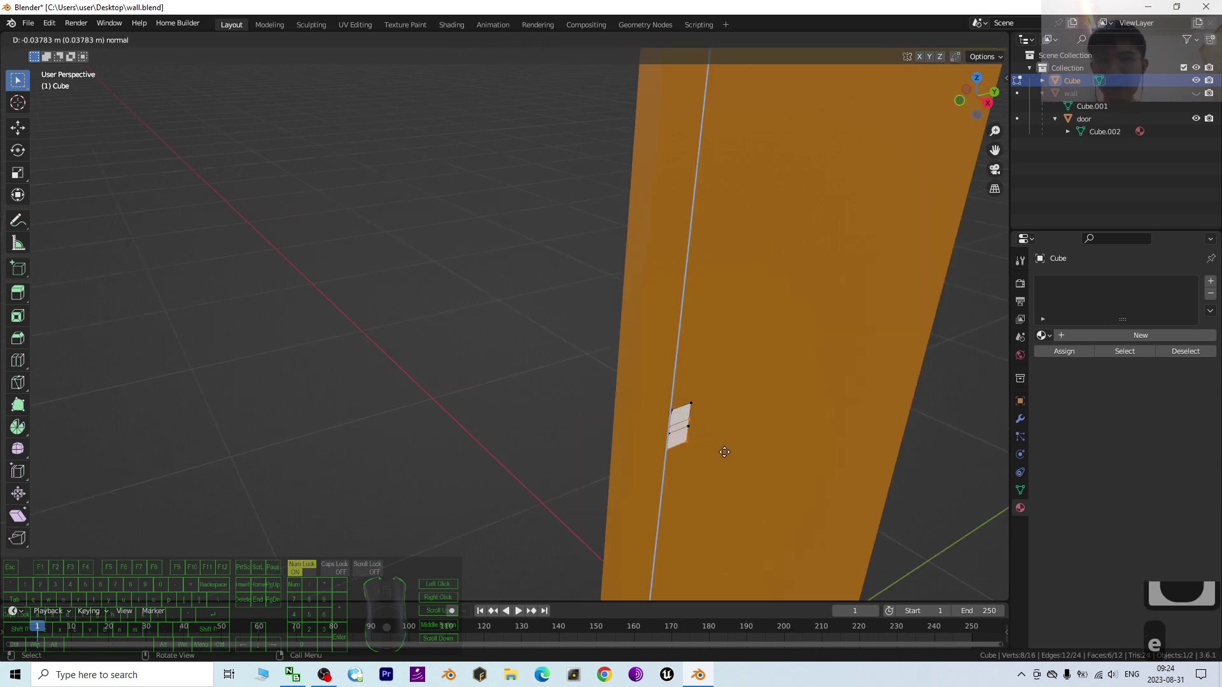
{"action": "key", "text": "x"}
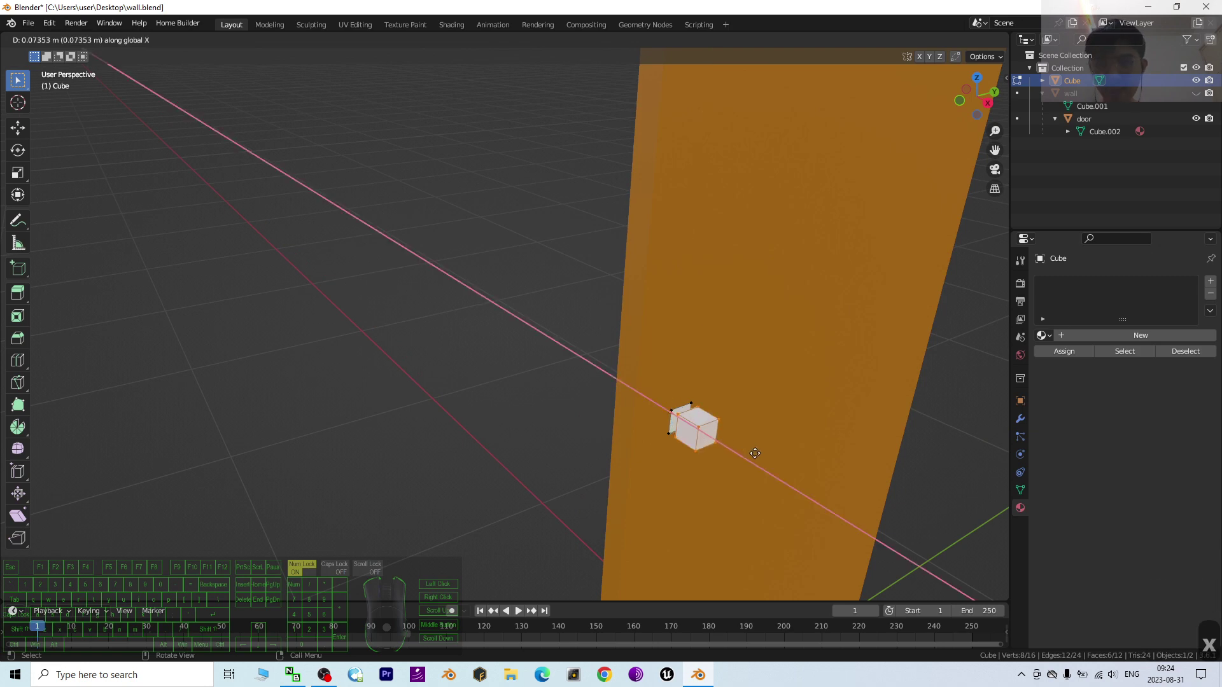
{"action": "key", "text": "Escape"}
{"action": "scroll", "coordinate": [774, 468], "scroll_direction": "down", "scroll_amount": 5}
{"action": "middle_click_drag", "start_coordinate": [635, 398], "coordinate": [611, 408]}
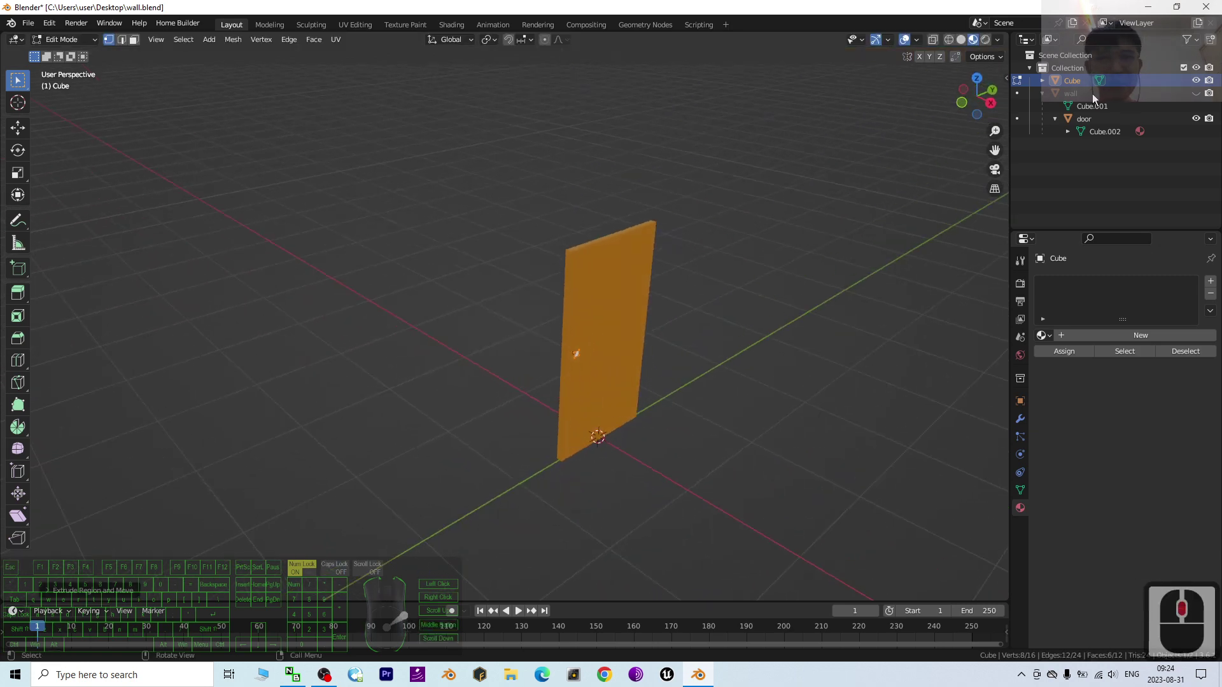
Hide the door in the viewport so the small handle cube is isolated.
{"action": "left_click", "coordinate": [1195, 120]}
{"action": "scroll", "coordinate": [636, 429], "scroll_direction": "up", "scroll_amount": 5}
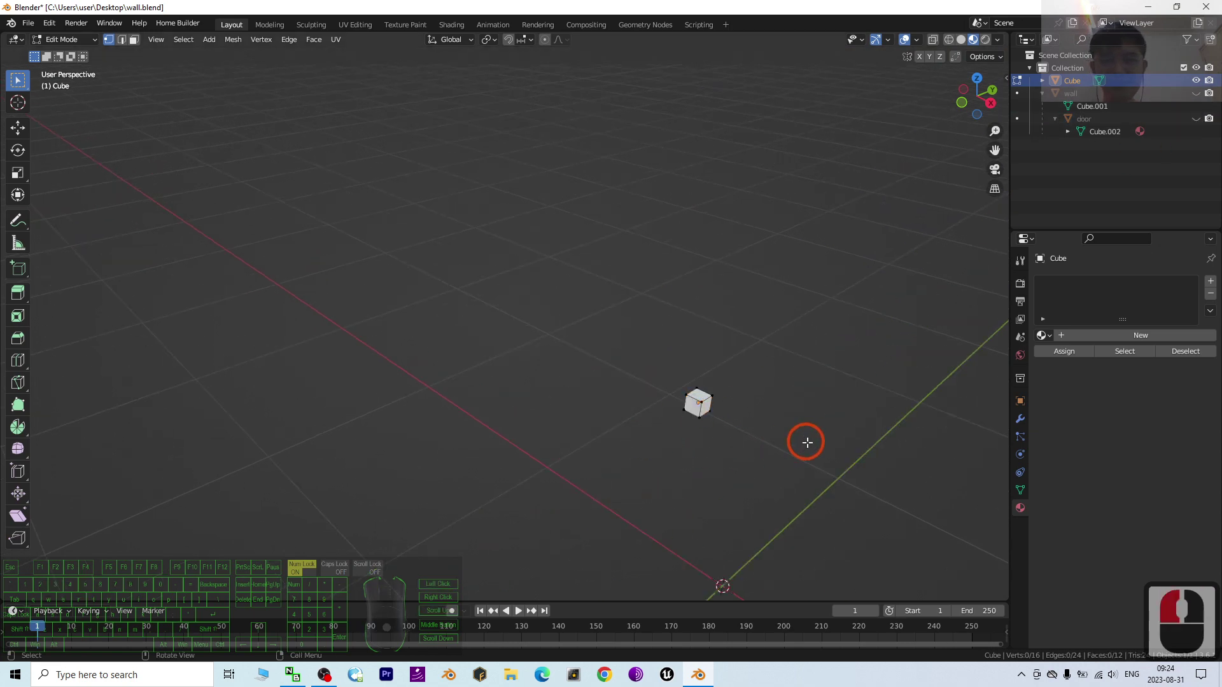
{"action": "scroll", "coordinate": [904, 474], "scroll_direction": "up", "scroll_amount": 2}
{"action": "middle_click_drag", "start_coordinate": [904, 474], "coordinate": [763, 404], "text": "shift"}
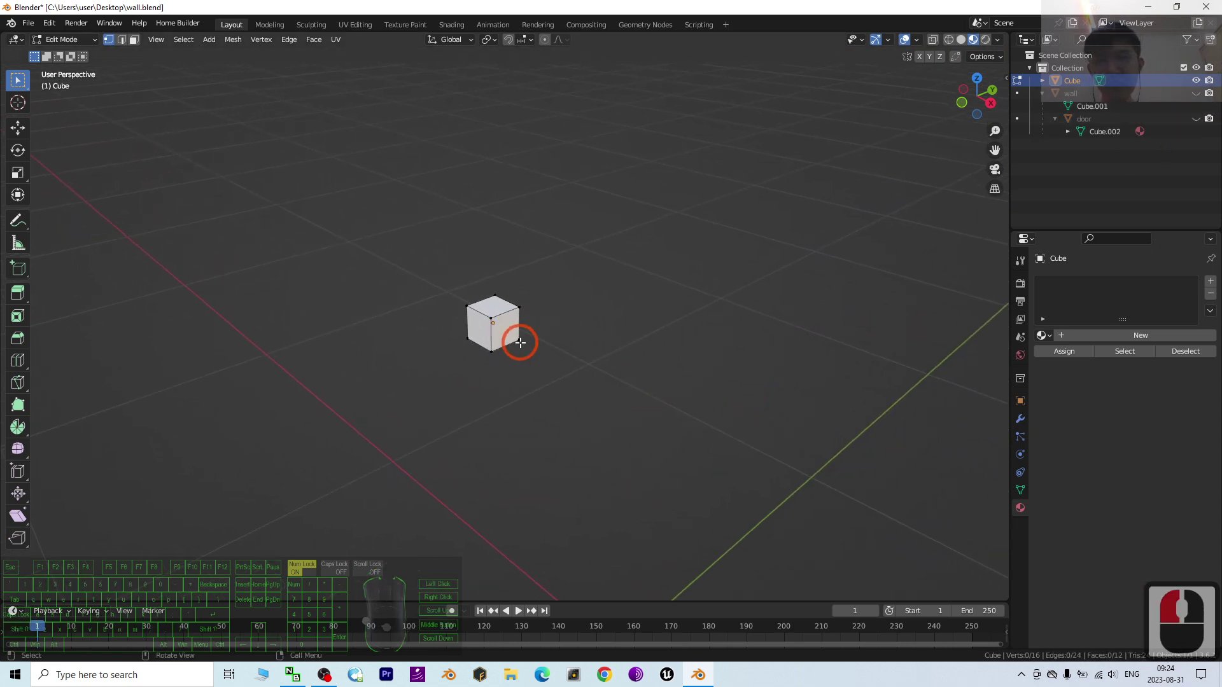
In face select mode, extrude the cube's +X face outward in two segments, the first about 0.06 m long.
{"action": "left_click", "coordinate": [134, 40]}
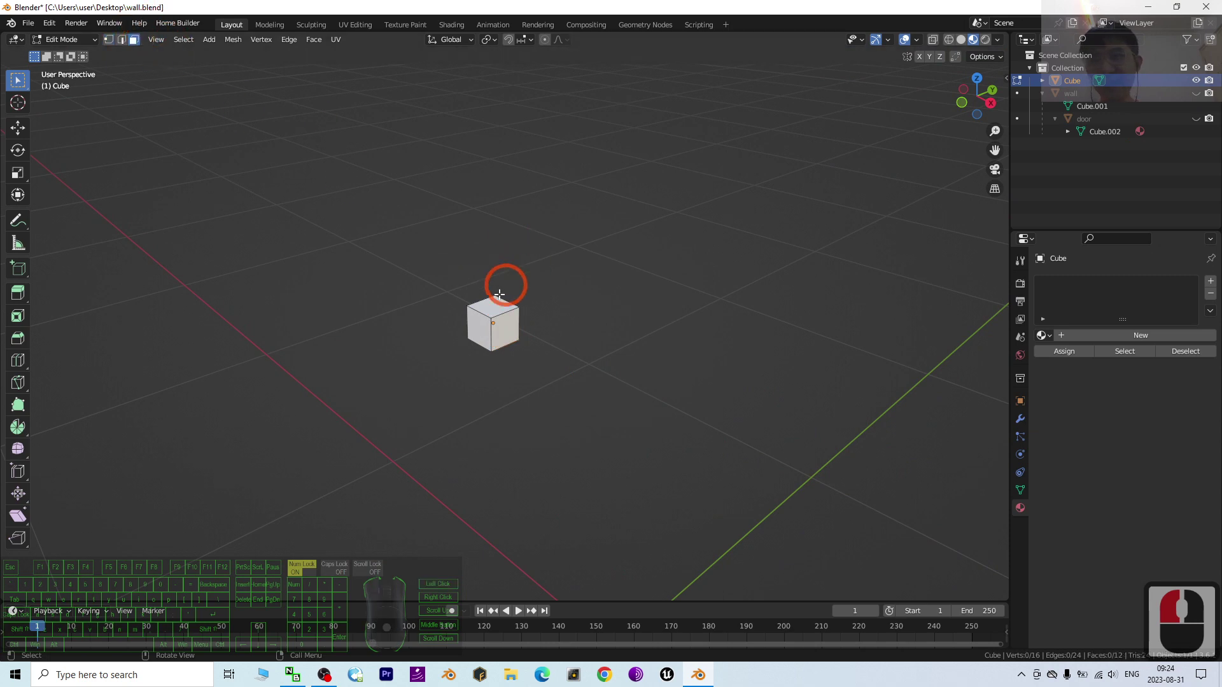
{"action": "left_click", "coordinate": [505, 325]}
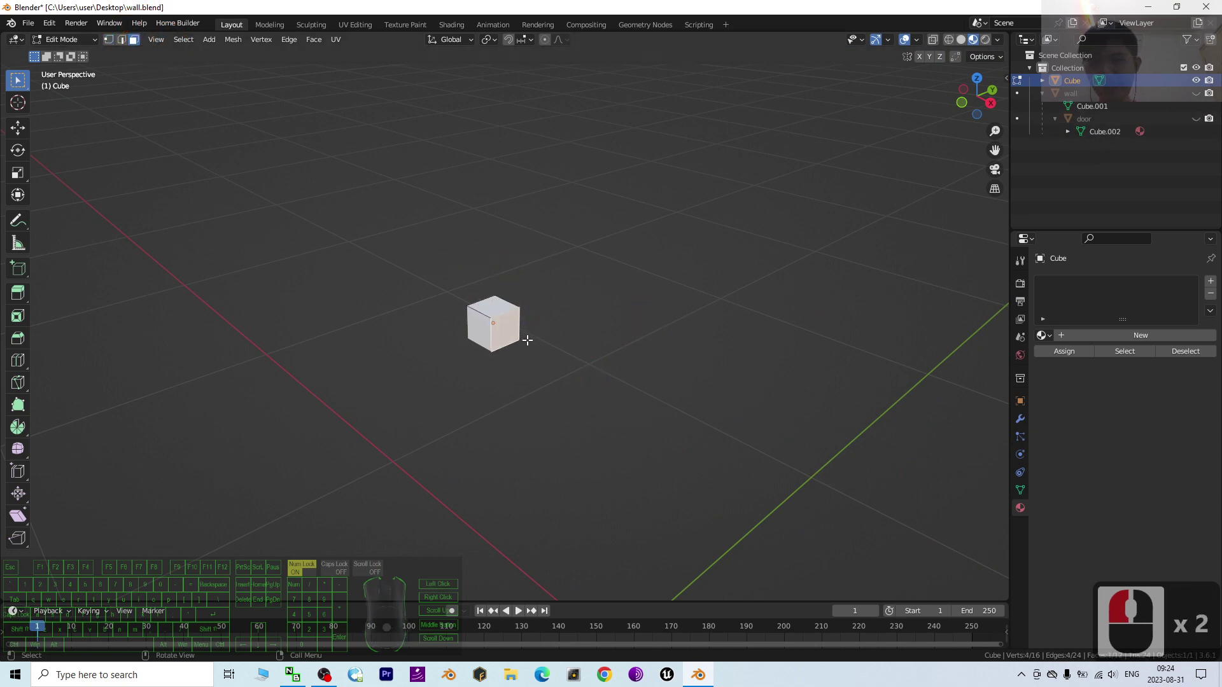
{"action": "key", "text": "e"}
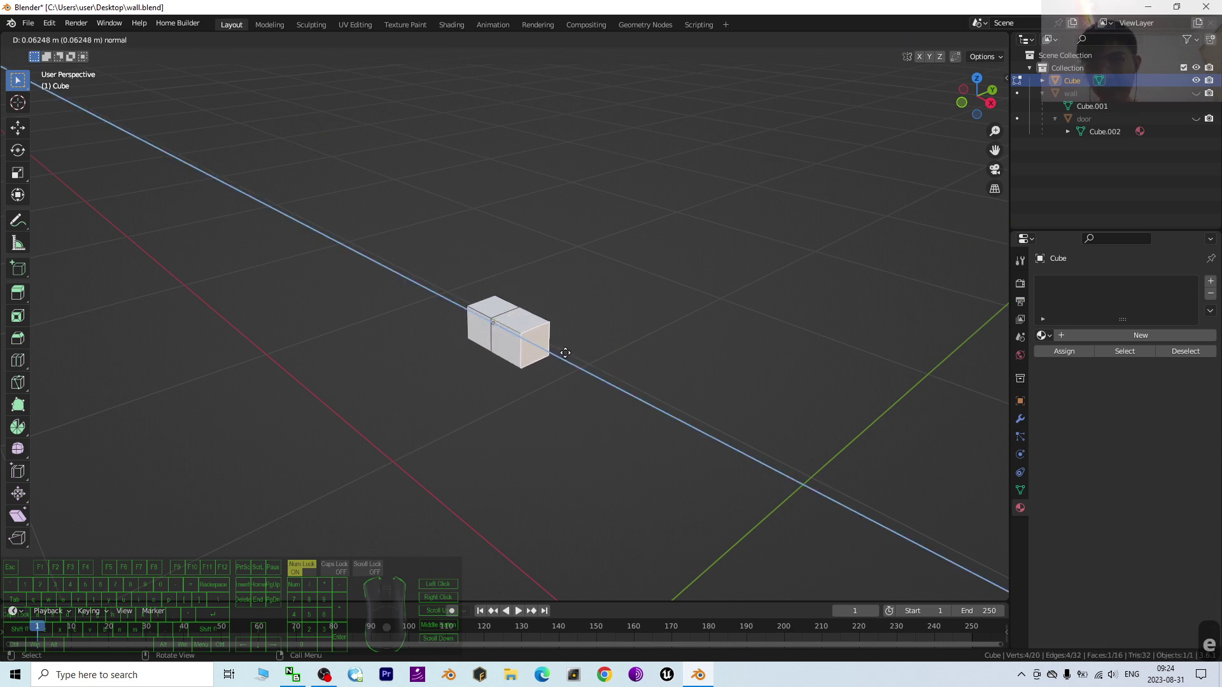
{"action": "left_click", "coordinate": [563, 352]}
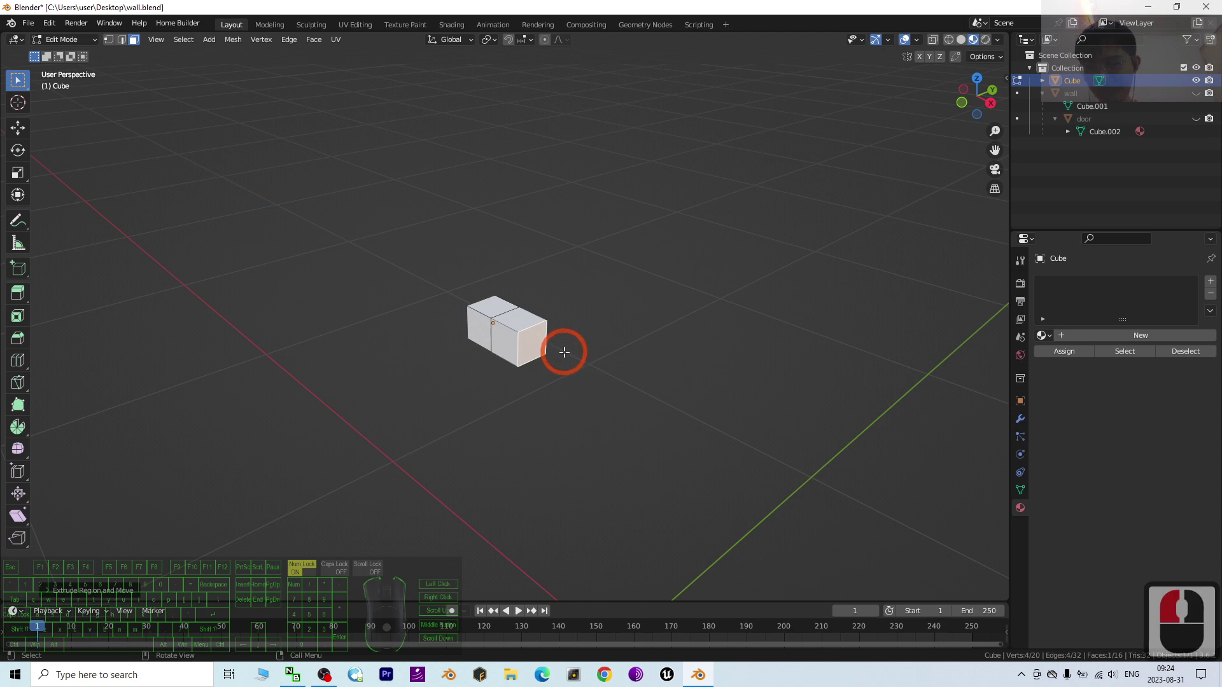
{"action": "key", "text": "e"}
{"action": "left_click", "coordinate": [604, 366]}
Extrude the +Y side face of the bar's front end segment about 0.12 m to form the first handle grip.
{"action": "middle_click_drag", "start_coordinate": [660, 365], "coordinate": [76, 248]}
{"action": "left_click", "coordinate": [117, 320]}
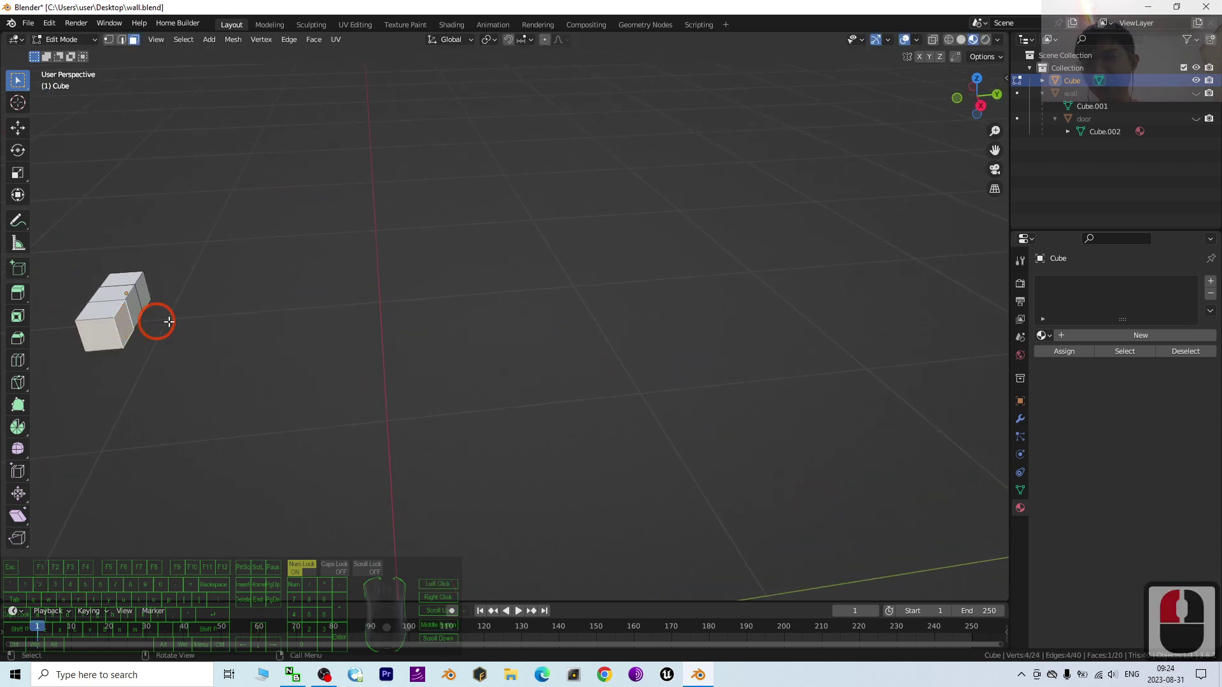
{"action": "key", "text": "e"}
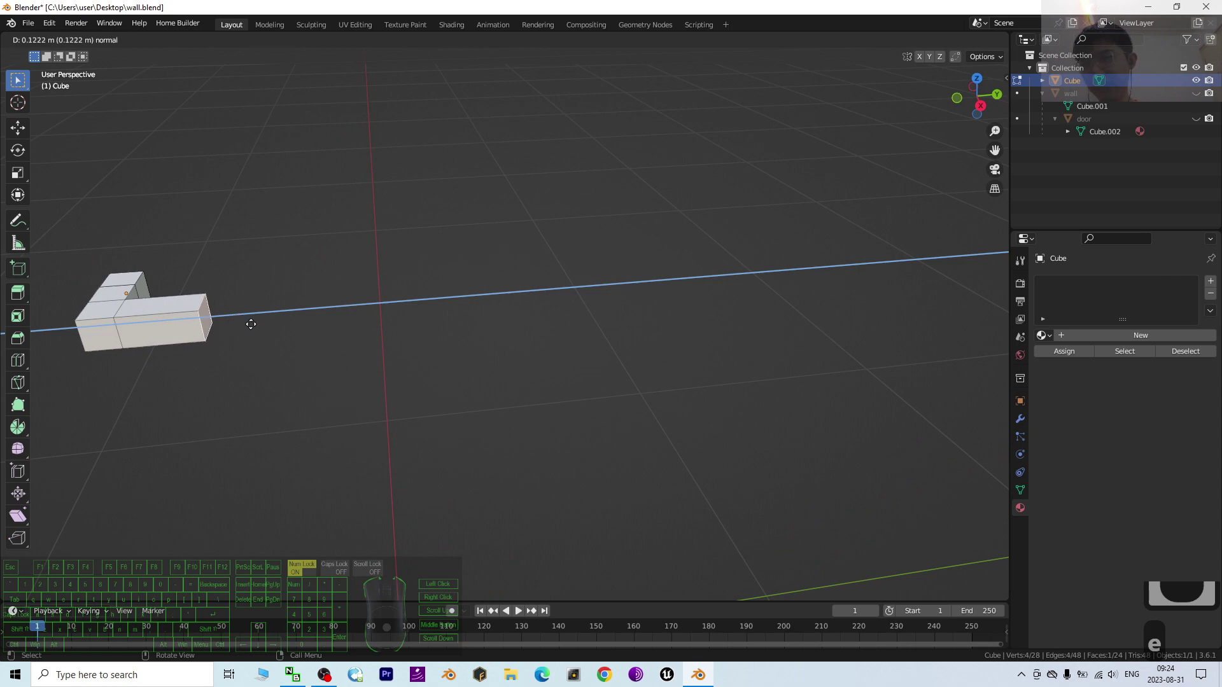
{"action": "left_click", "coordinate": [235, 387]}
Extrude the bar's opposite end face along -X in two segments, the second about 0.07 m long.
{"action": "middle_click_drag", "start_coordinate": [234, 388], "coordinate": [697, 298]}
{"action": "left_click", "coordinate": [708, 294]}
{"action": "key", "text": "e"}
{"action": "left_click", "coordinate": [690, 309]}
{"action": "key", "text": "e"}
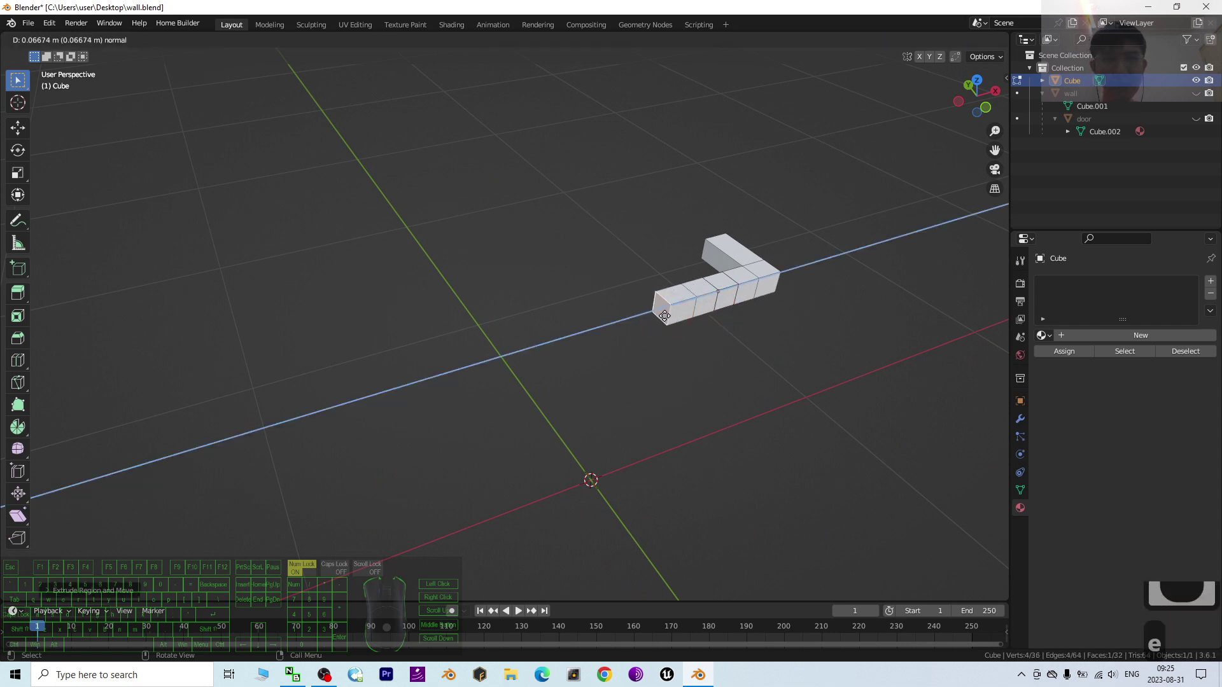
{"action": "left_click", "coordinate": [664, 316]}
Extrude the +Y side face of the bar's rear end segment about 0.12 m to form the second handle grip.
{"action": "middle_click_drag", "start_coordinate": [641, 341], "coordinate": [775, 196]}
{"action": "left_click", "coordinate": [756, 154]}
{"action": "key", "text": "e"}
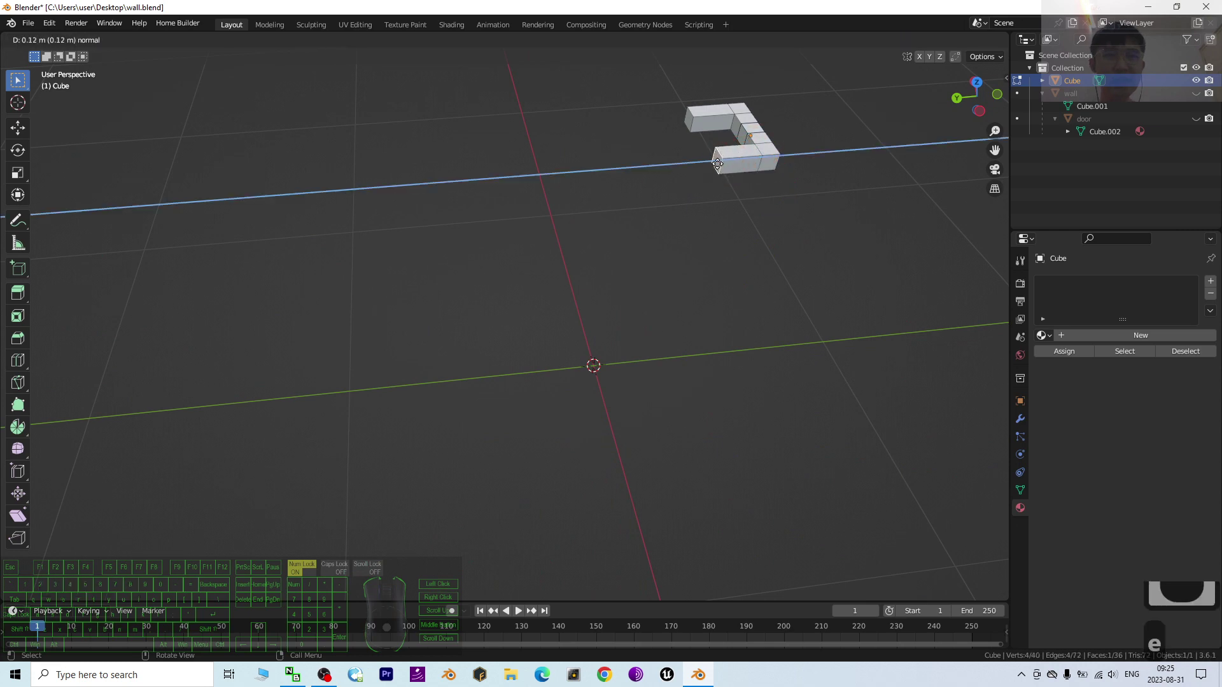
{"action": "left_click", "coordinate": [717, 164]}
Show the wall and door in the viewport again and return the handle cube to Object Mode.
{"action": "middle_click_drag", "start_coordinate": [805, 237], "coordinate": [1083, 67]}
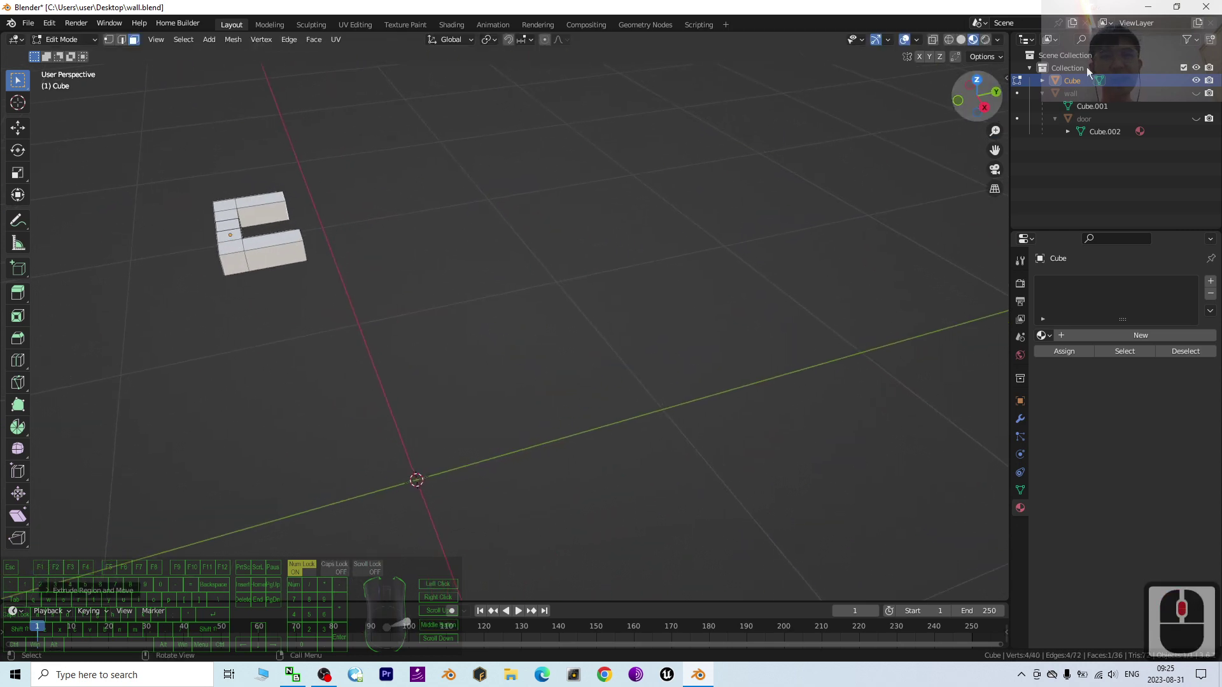
{"action": "left_click", "coordinate": [1196, 93]}
{"action": "left_click", "coordinate": [1196, 118]}
{"action": "double_click", "coordinate": [443, 215]}
{"action": "middle_click_drag", "start_coordinate": [416, 227], "coordinate": [443, 279]}
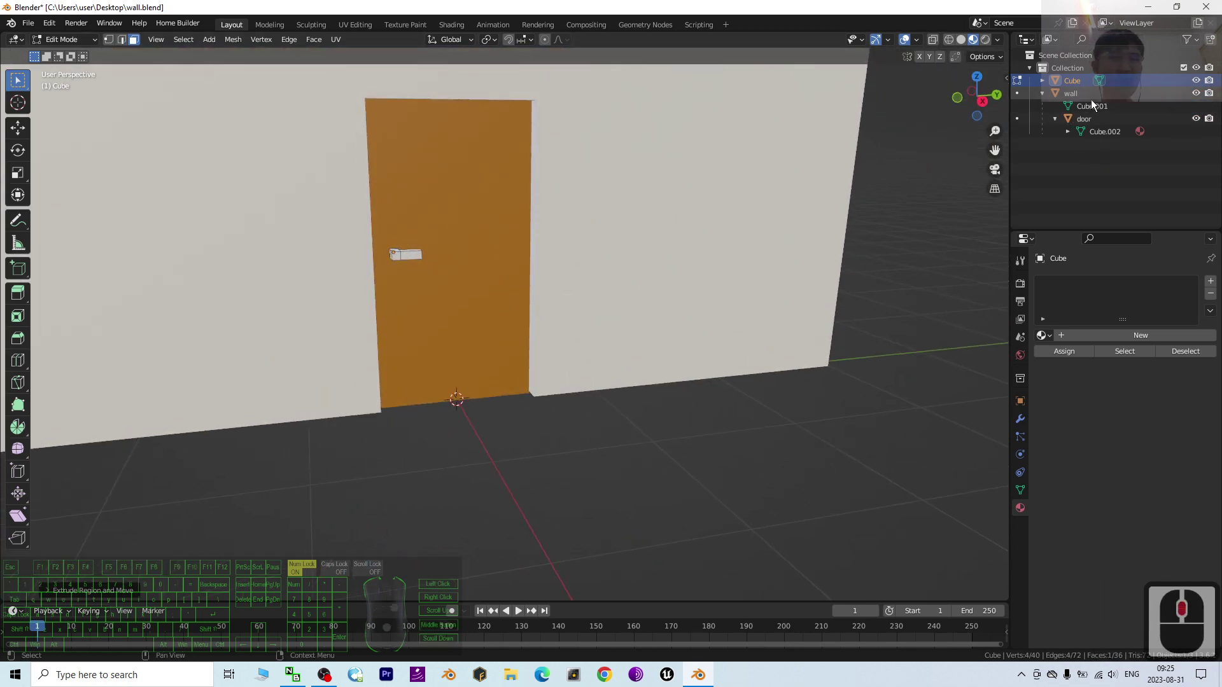
{"action": "scroll", "coordinate": [458, 251], "scroll_direction": "up", "scroll_amount": 1}
{"action": "scroll", "coordinate": [566, 276], "scroll_direction": "down", "scroll_amount": 1}
{"action": "middle_click_drag", "start_coordinate": [565, 275], "coordinate": [605, 328], "text": "shift"}
{"action": "left_click", "coordinate": [69, 39]}
{"action": "left_click", "coordinate": [70, 54]}
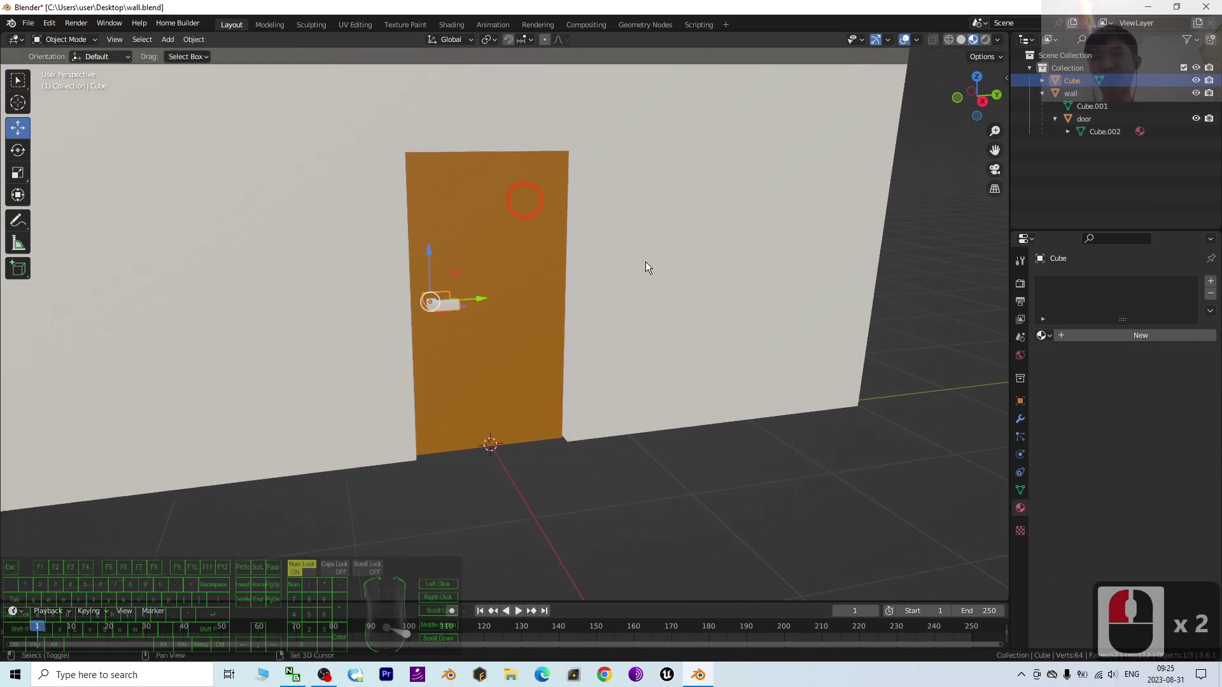
Parent the handle cube to the door using the Object option.
{"action": "left_click", "coordinate": [669, 359]}
{"action": "left_click", "coordinate": [448, 305]}
{"action": "scroll", "coordinate": [496, 305], "scroll_direction": "up", "scroll_amount": 2}
{"action": "scroll", "coordinate": [497, 309], "scroll_direction": "up", "scroll_amount": 3}
{"action": "scroll", "coordinate": [477, 331], "scroll_direction": "down", "scroll_amount": 1}
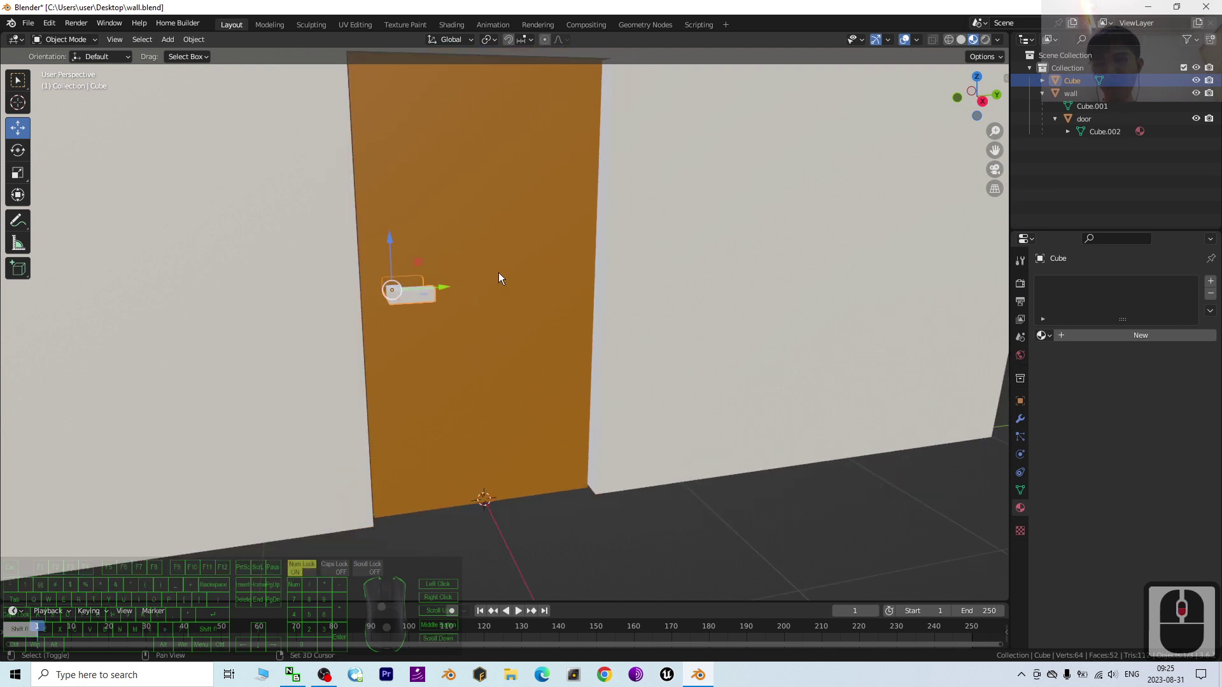
{"action": "left_click", "coordinate": [546, 252], "text": "shift"}
{"action": "key", "text": "ctrl+p"}
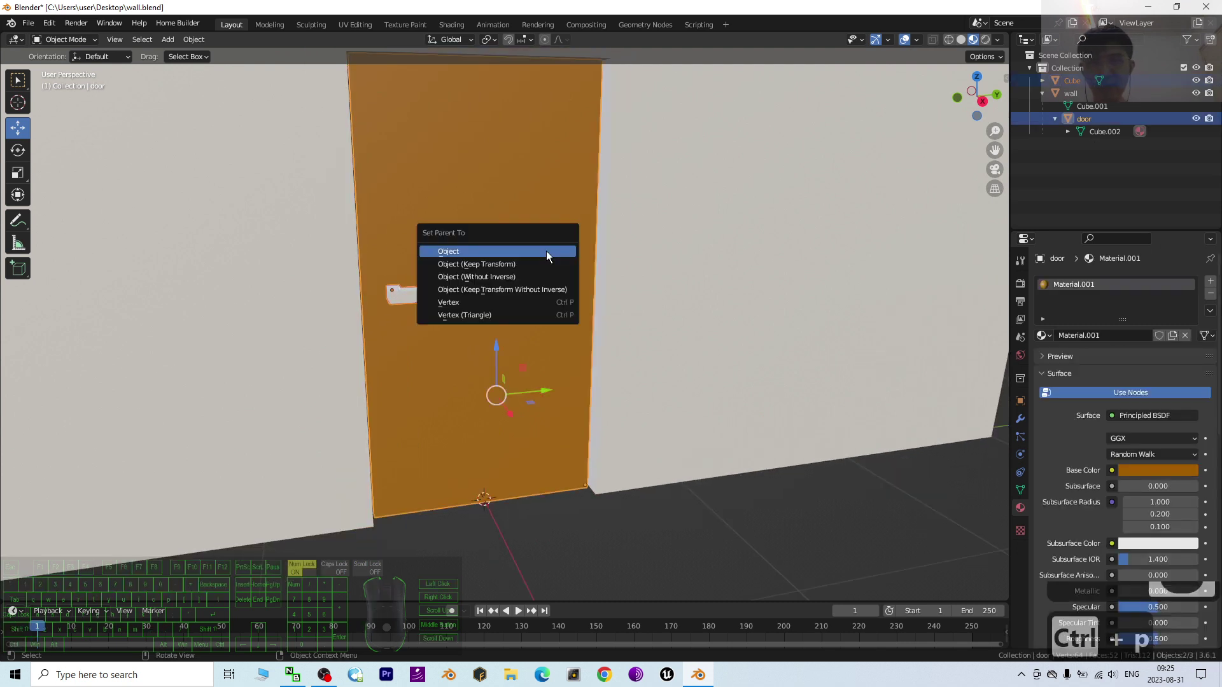
{"action": "left_click", "coordinate": [491, 251]}
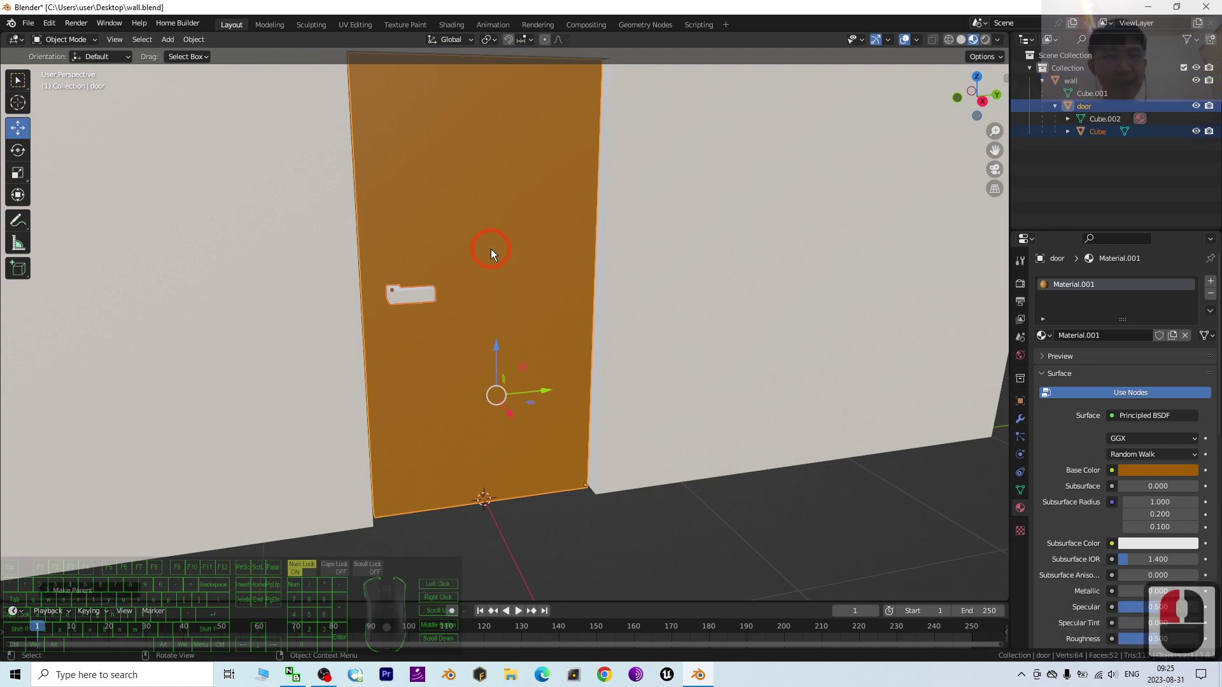
Rename the handle cube as "door holder".
{"action": "left_click", "coordinate": [1097, 131]}
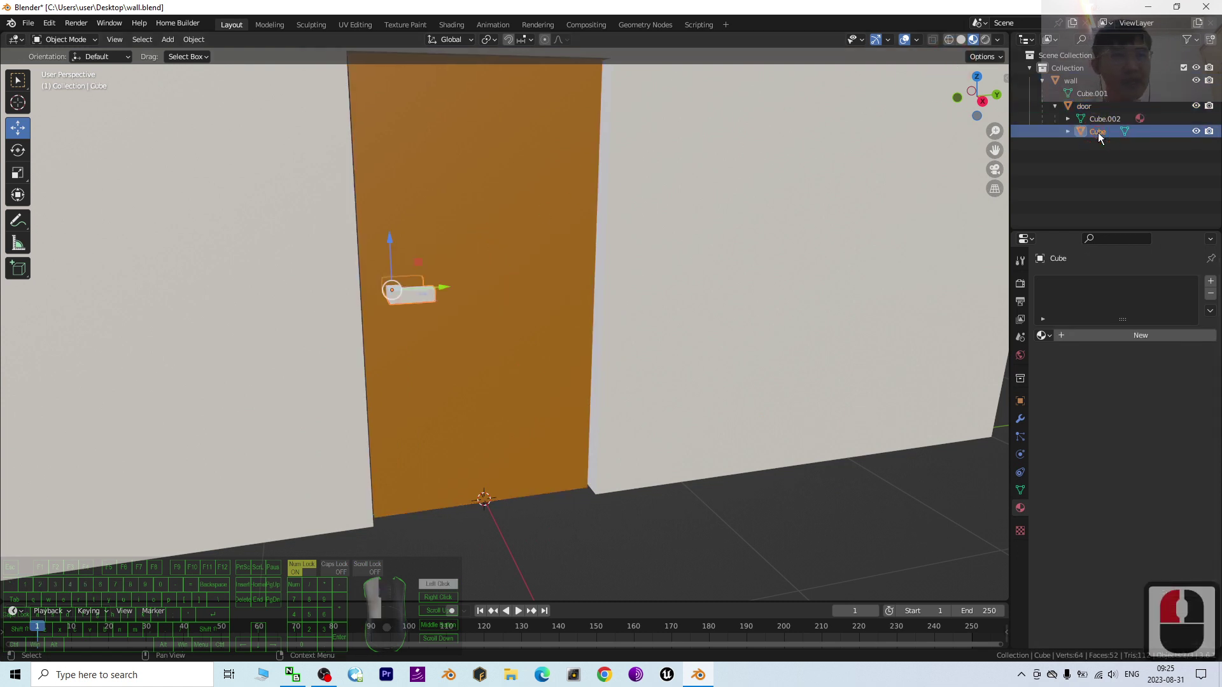
{"action": "double_click", "coordinate": [1101, 131]}
{"action": "type", "text": "doo"}
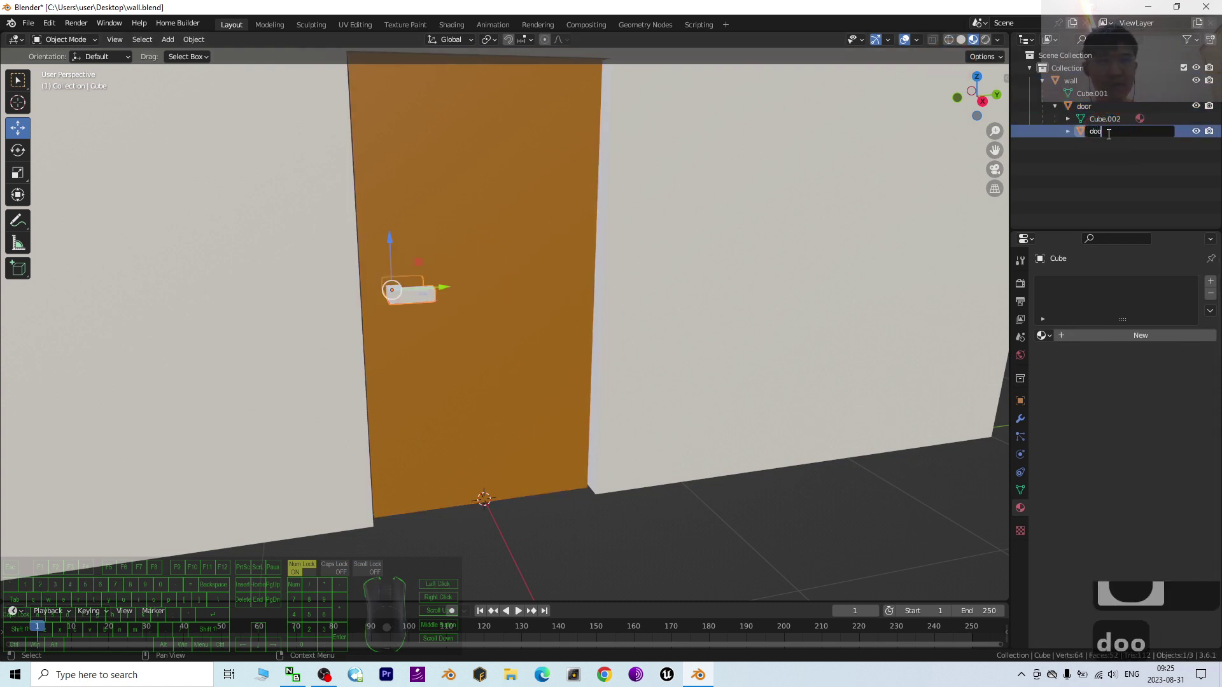
{"action": "type", "text": "r holder"}
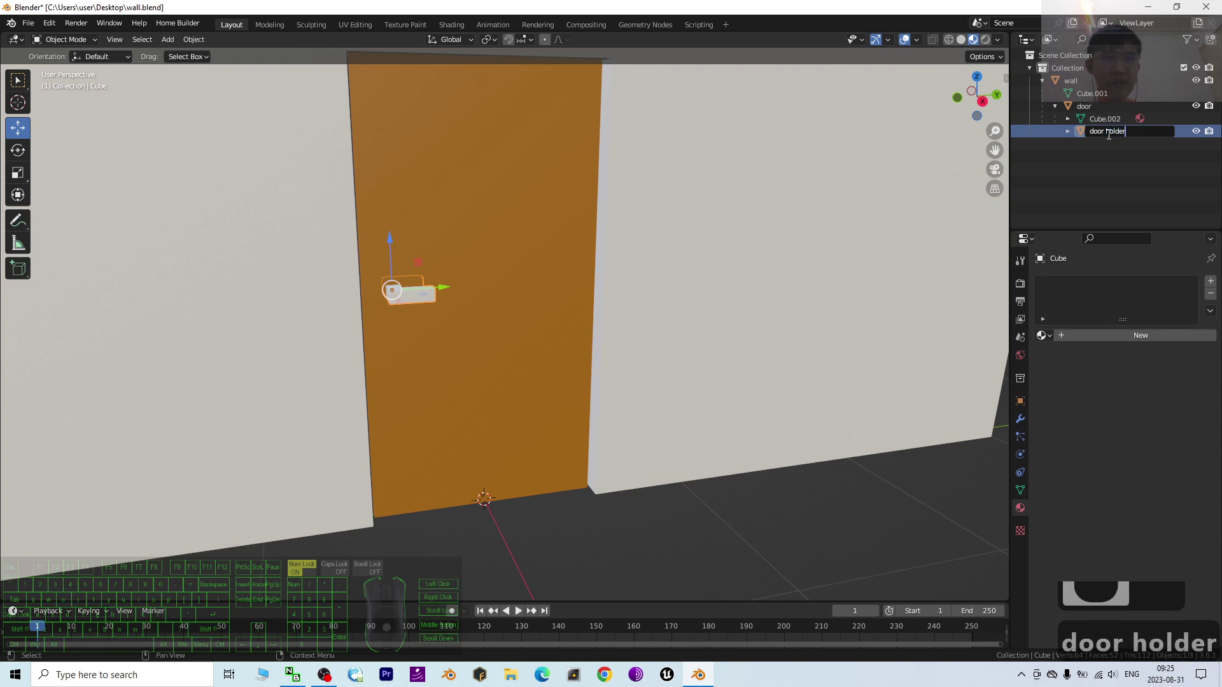
{"action": "key", "text": "Return"}
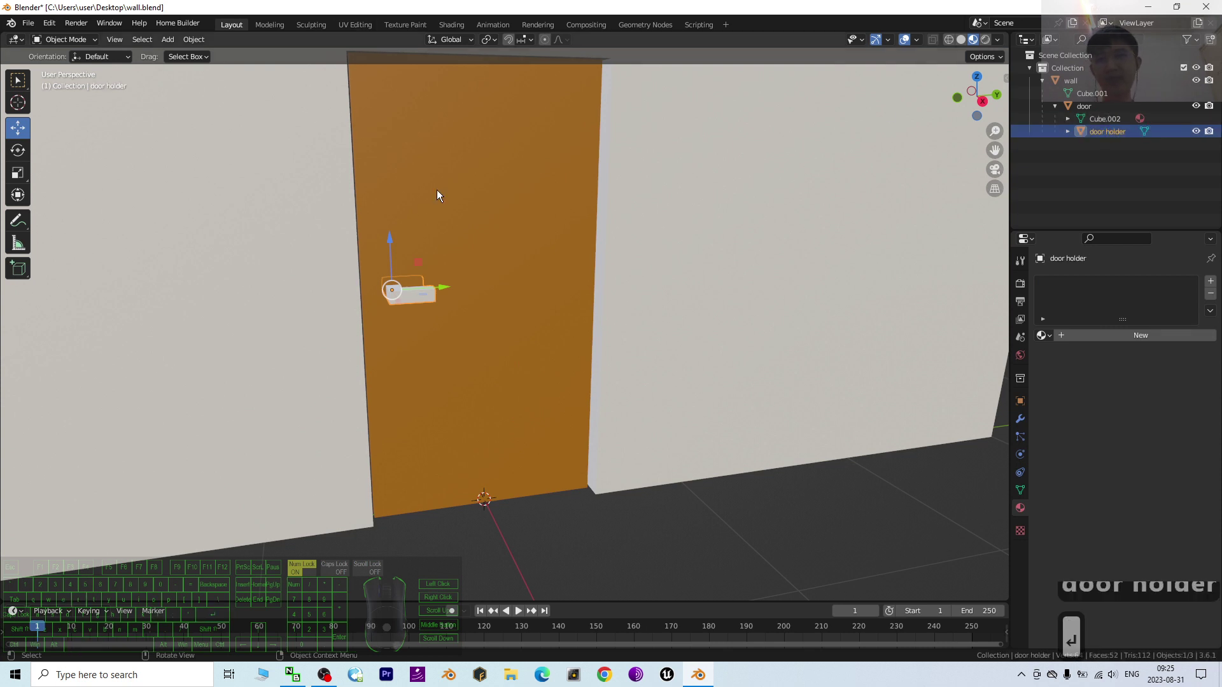
Give the door handle a new material with a grey base colour of value 0.260.
{"action": "left_click", "coordinate": [1092, 335]}
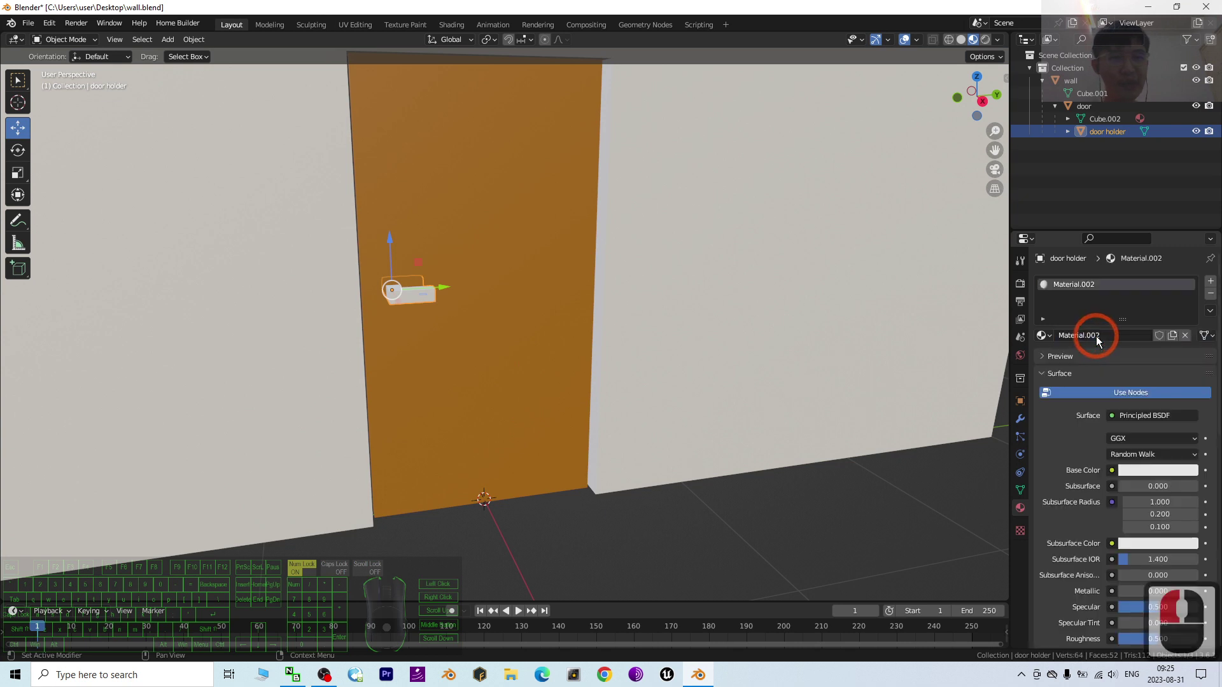
{"action": "left_click", "coordinate": [1143, 474]}
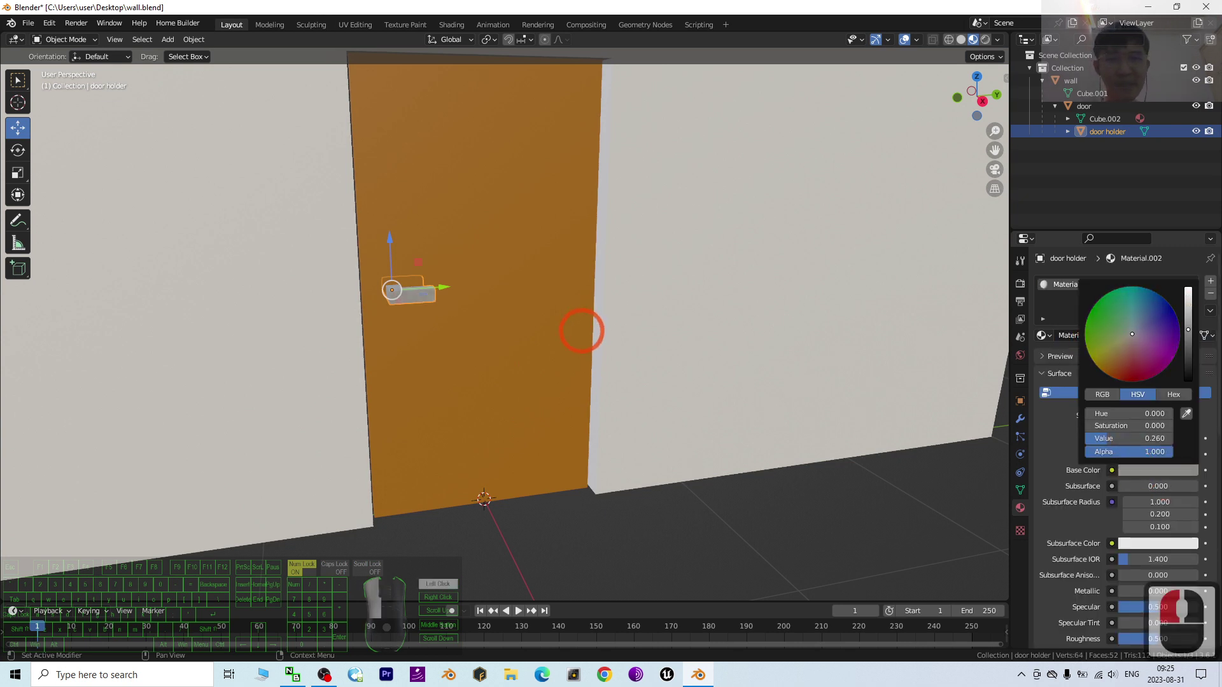
{"action": "left_click", "coordinate": [766, 472]}
{"action": "left_click", "coordinate": [730, 497]}
{"action": "scroll", "coordinate": [730, 496], "scroll_direction": "down", "scroll_amount": 4}
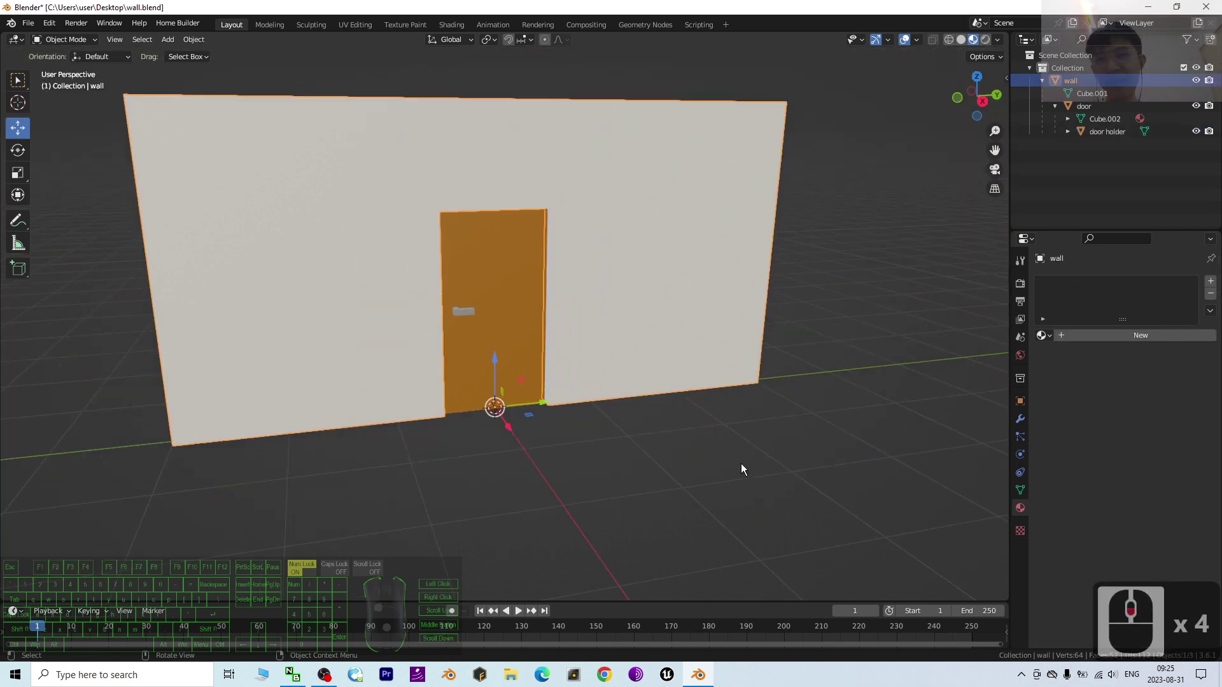
{"action": "middle_click_drag", "start_coordinate": [703, 357], "coordinate": [632, 346]}
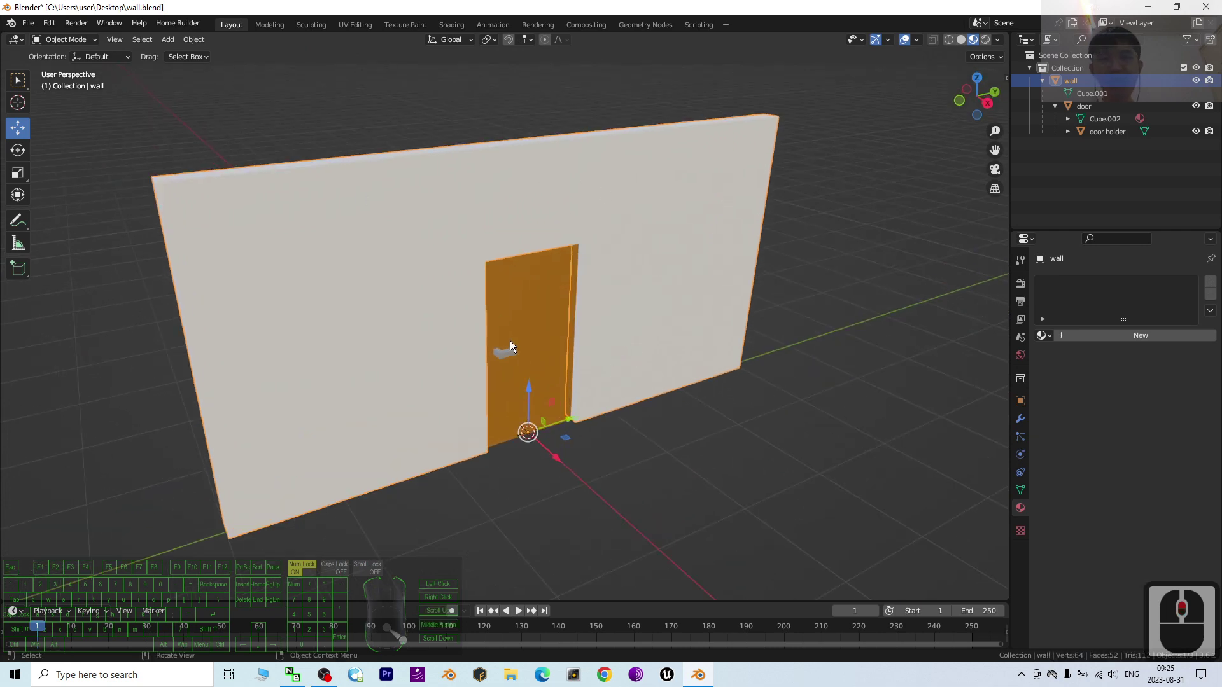
Try swinging the door open about 28° around Z to test its pivot and parented handle, and undo the rotation.
{"action": "left_click", "coordinate": [528, 310]}
{"action": "left_click", "coordinate": [761, 404]}
{"action": "left_click", "coordinate": [558, 390]}
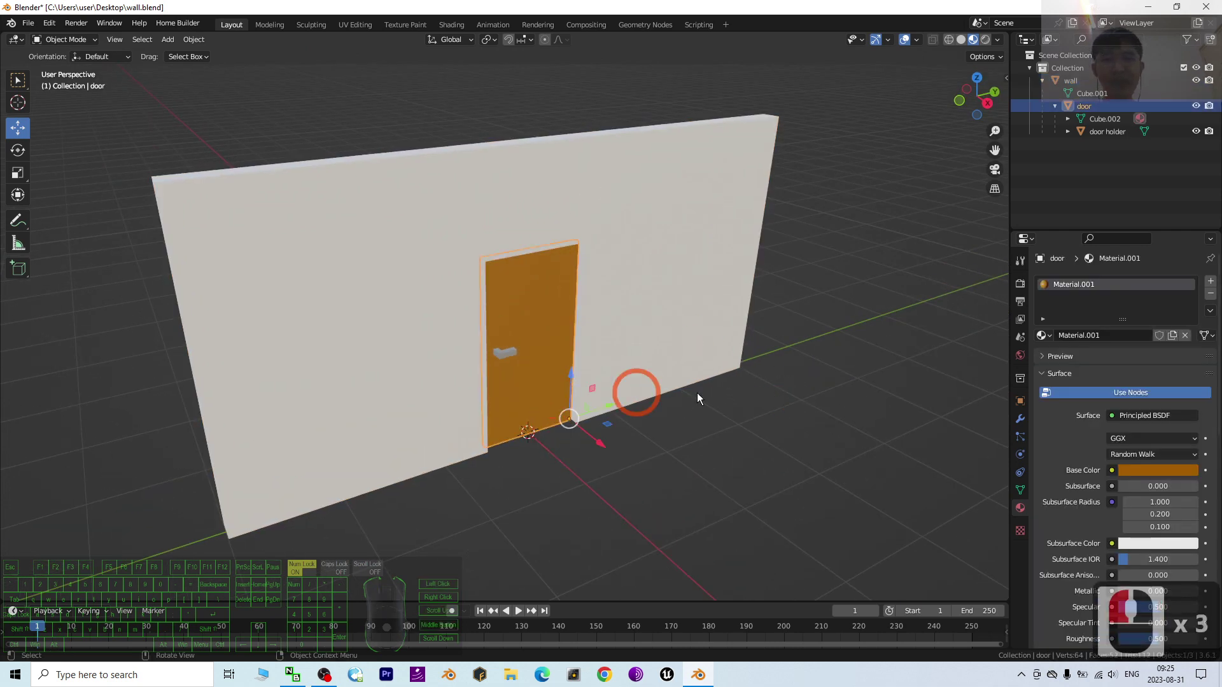
{"action": "left_click", "coordinate": [18, 152]}
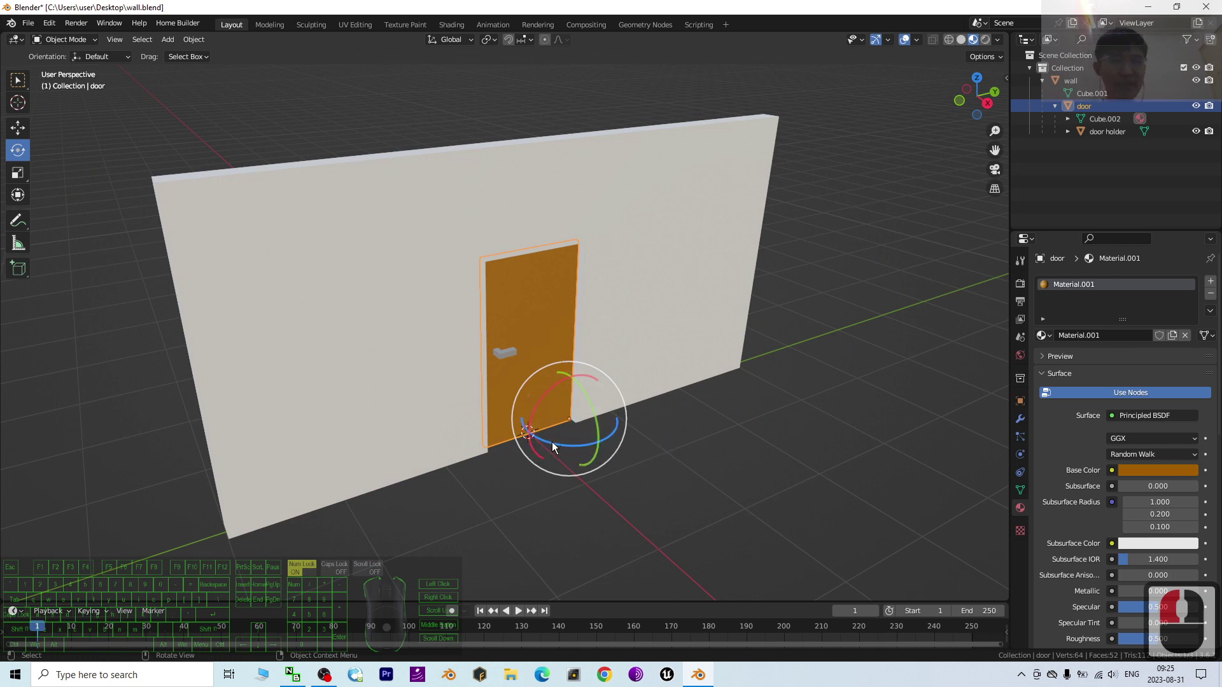
{"action": "left_click", "coordinate": [1020, 401]}
{"action": "mouse_move", "coordinate": [578, 449]}
{"action": "left_mouse_down"}
{"action": "mouse_move", "coordinate": [611, 438]}
{"action": "mouse_move", "coordinate": [630, 451]}
{"action": "mouse_move", "coordinate": [564, 441]}
{"action": "mouse_move", "coordinate": [588, 440]}
{"action": "mouse_move", "coordinate": [557, 449]}
{"action": "left_mouse_up"}
{"action": "key", "text": "ctrl+z"}
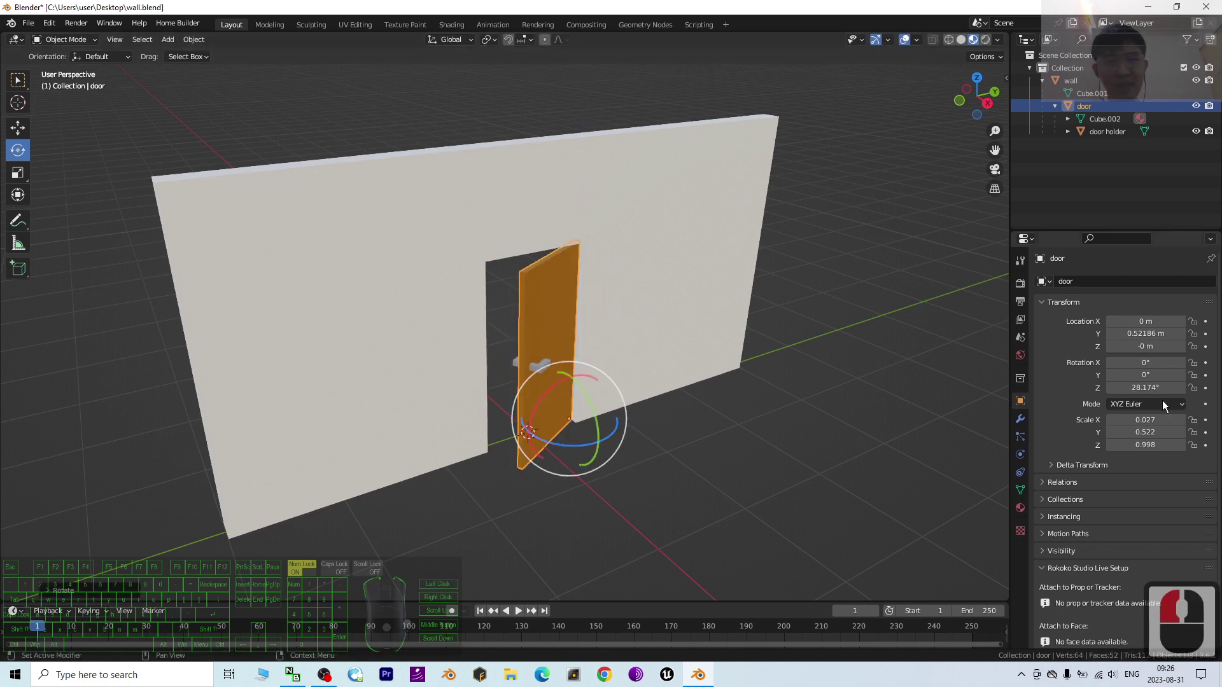
{"action": "middle_click_drag", "start_coordinate": [781, 413], "coordinate": [804, 404]}
{"action": "scroll", "coordinate": [630, 387], "scroll_direction": "up", "scroll_amount": 2}
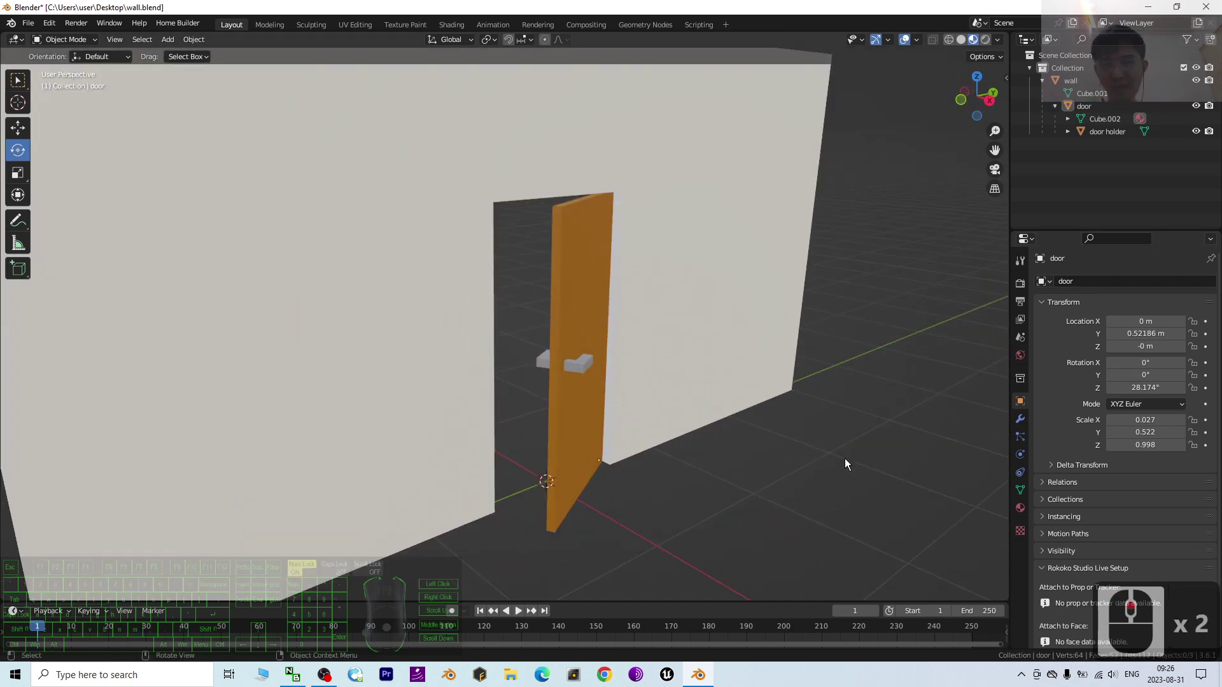
{"action": "key", "text": "ctrl+z"}
{"action": "key", "text": "ctrl+z"}
Try rotating the door handle about -57° around X to test turning it, and undo the rotation.
{"action": "middle_click_drag", "start_coordinate": [434, 424], "coordinate": [627, 390]}
{"action": "left_click", "coordinate": [508, 356]}
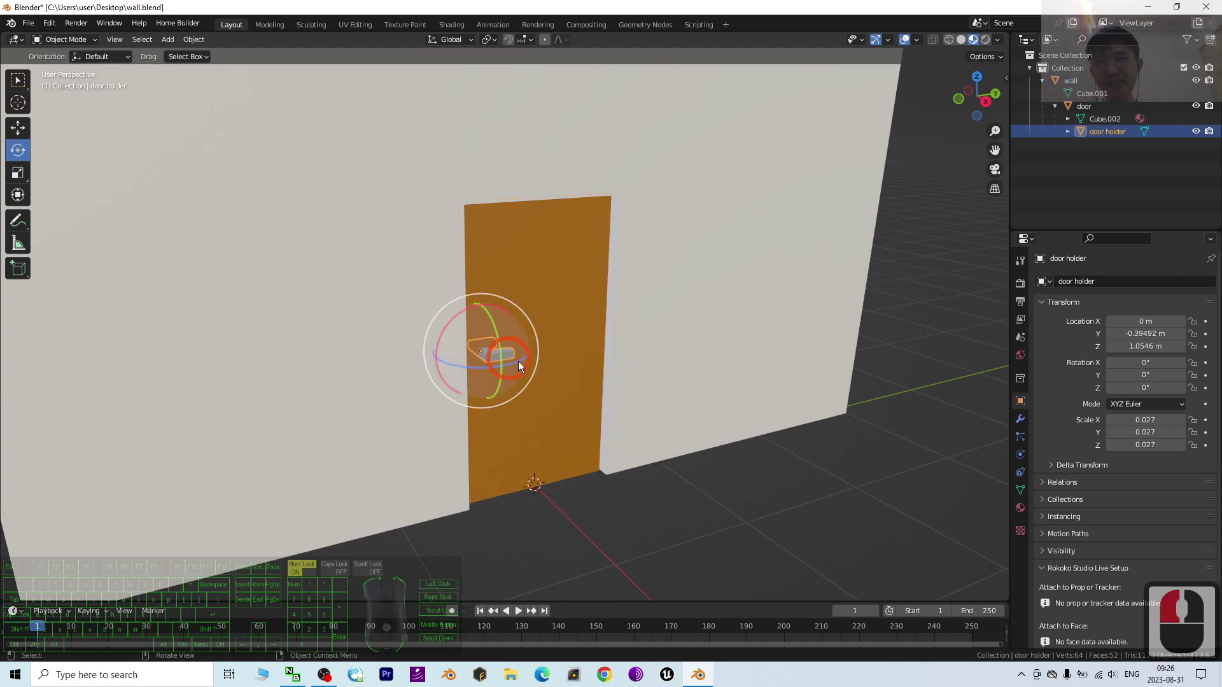
{"action": "scroll", "coordinate": [509, 358], "scroll_direction": "up", "scroll_amount": 6}
{"action": "left_click_drag", "start_coordinate": [415, 317], "coordinate": [414, 380]}
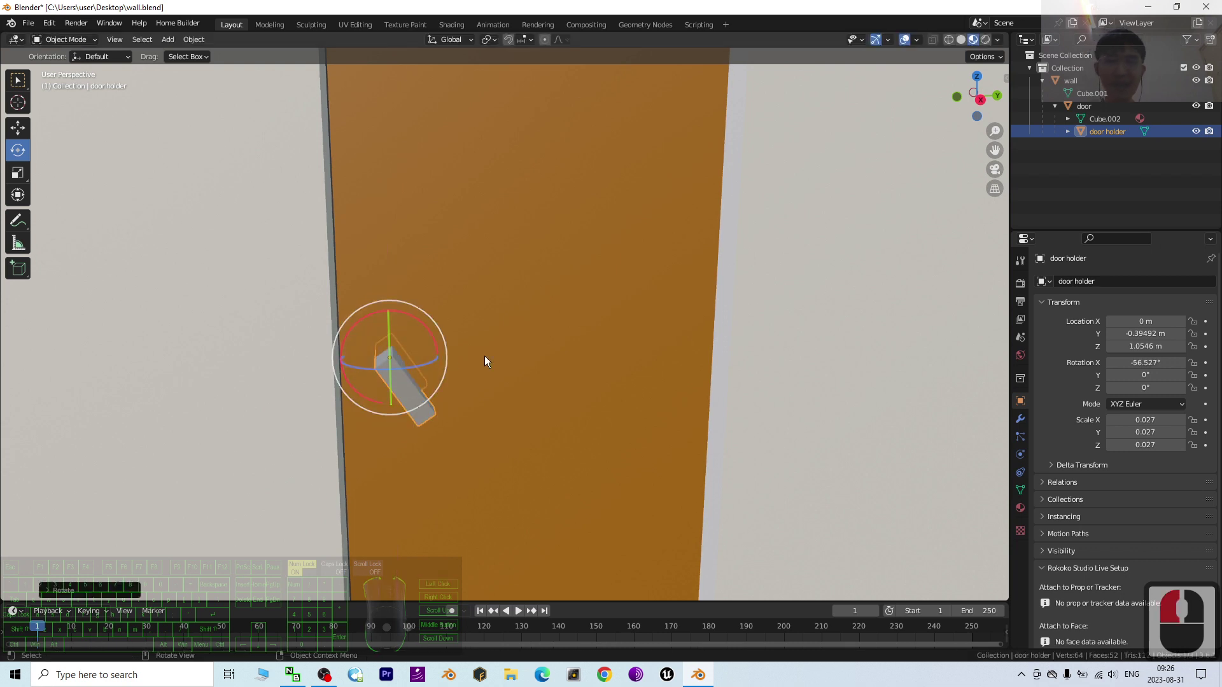
{"action": "key", "text": "ctrl+z"}
Try rotating the door around Z once more and undo the rotation.
{"action": "scroll", "coordinate": [509, 352], "scroll_direction": "down", "scroll_amount": 6}
{"action": "left_click", "coordinate": [541, 438]}
{"action": "left_click_drag", "start_coordinate": [544, 445], "coordinate": [562, 451]}
{"action": "key", "text": "ctrl+z"}
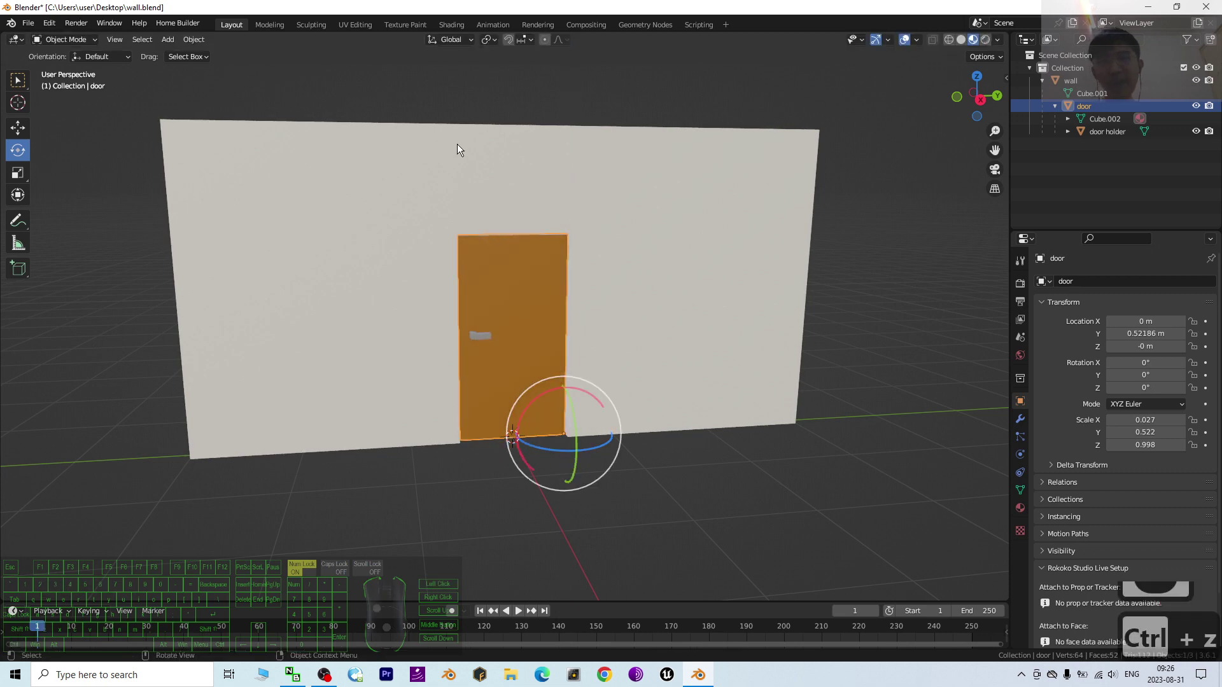
Restore the maximized window to a smaller size so the desktop files are visible.
{"action": "scroll", "coordinate": [707, 375], "scroll_direction": "up", "scroll_amount": 2}
{"action": "scroll", "coordinate": [635, 326], "scroll_direction": "down", "scroll_amount": 2}
{"action": "middle_click_drag", "start_coordinate": [635, 325], "coordinate": [732, 382], "text": "shift"}
{"action": "left_click_drag", "start_coordinate": [573, 7], "coordinate": [625, 41]}
Save the scene as a new file named "wall & door" in the Desktop folder.
{"action": "left_click", "coordinate": [236, 65]}
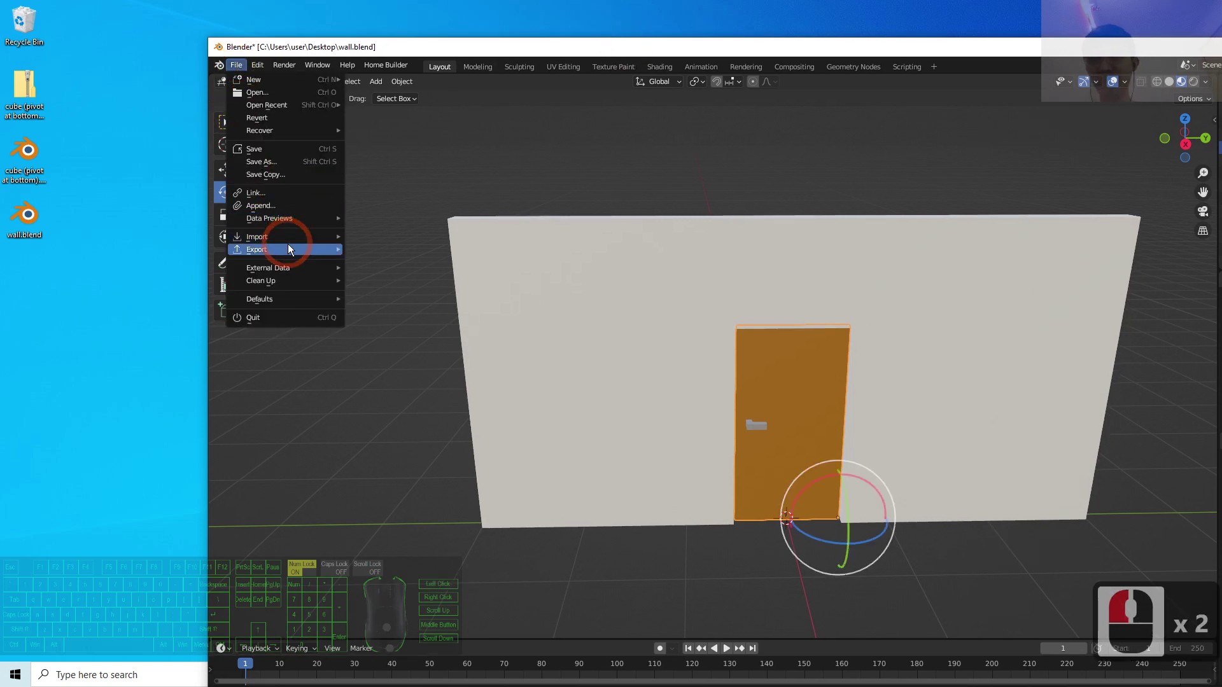
{"action": "left_click", "coordinate": [281, 161]}
{"action": "left_click_drag", "start_coordinate": [799, 186], "coordinate": [618, 150]}
{"action": "left_click", "coordinate": [605, 527]}
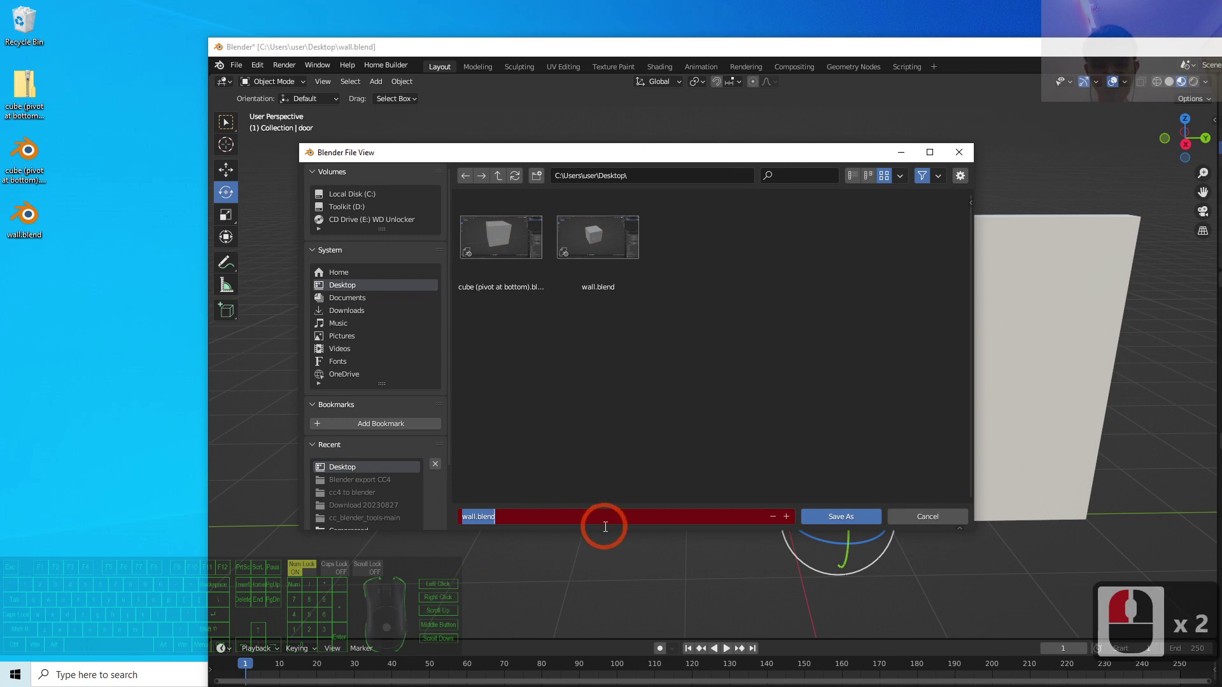
{"action": "type", "text": "wall"}
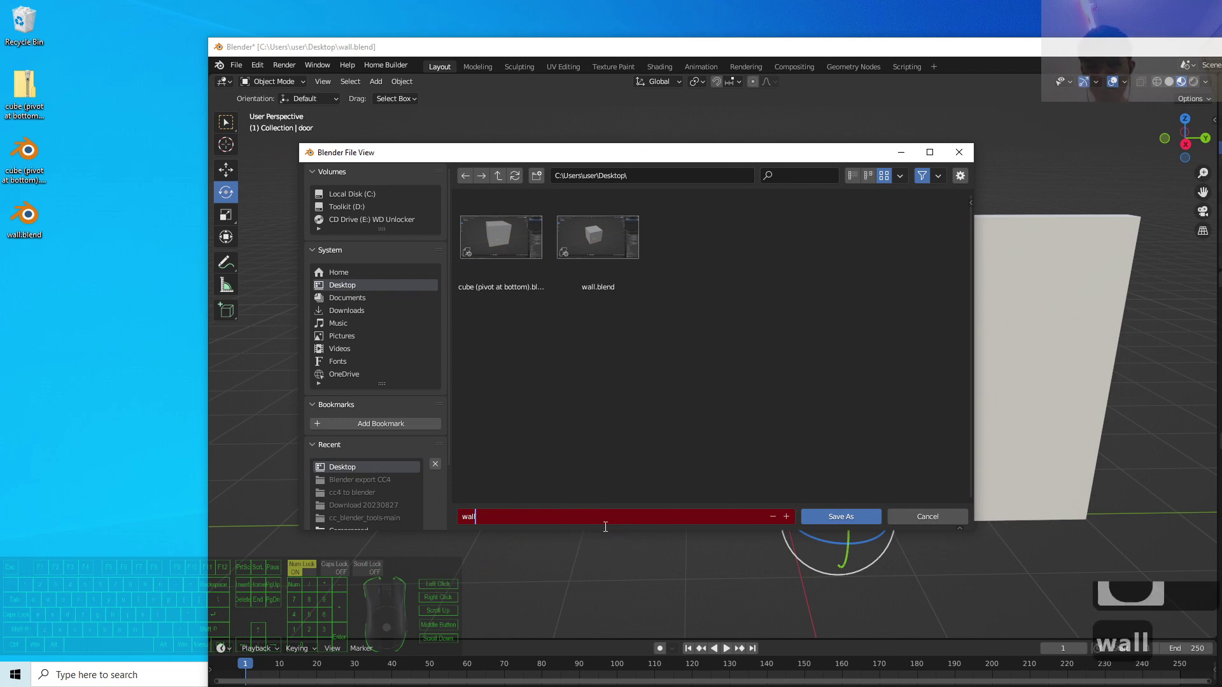
{"action": "type", "text": " + door +"}
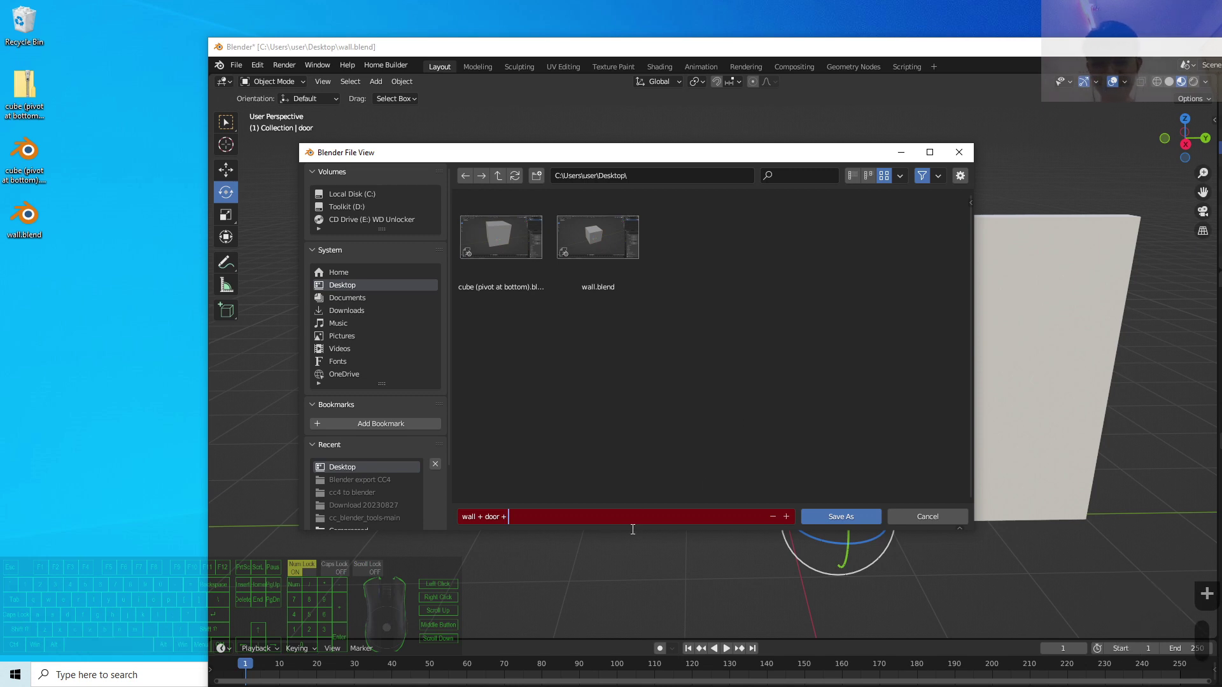
{"action": "key", "text": "BackSpace"}
{"action": "key", "text": "BackSpace"}
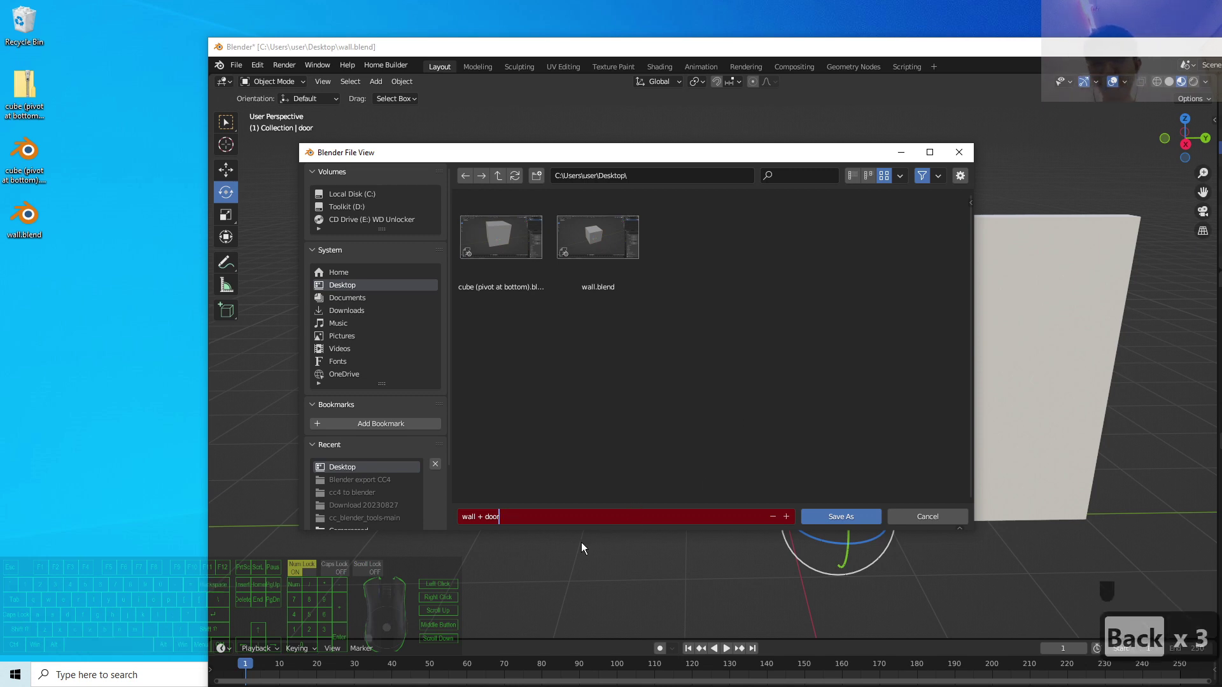
{"action": "left_click_drag", "start_coordinate": [478, 513], "coordinate": [662, 506]}
{"action": "type", "text": "& door"}
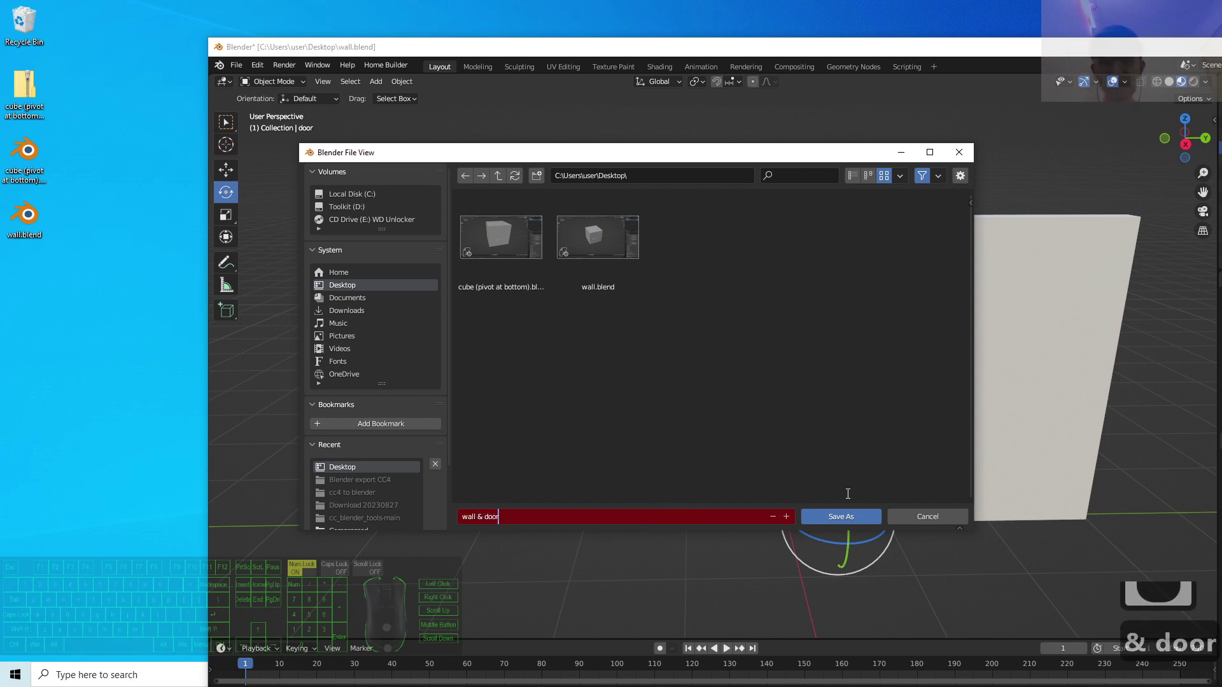
{"action": "left_click", "coordinate": [847, 517]}
{"action": "left_click", "coordinate": [754, 184]}
{"action": "left_click_drag", "start_coordinate": [808, 52], "coordinate": [695, 16]}
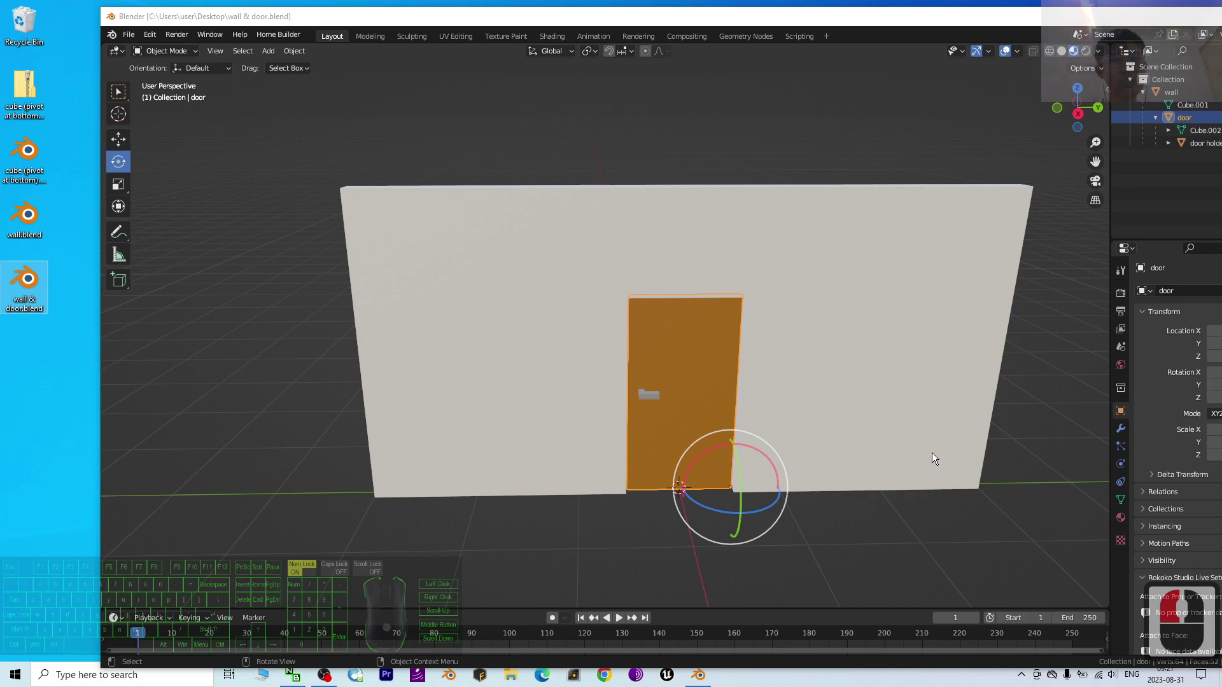
Examine the wall from both sides and in Edit Mode, and return it to Object Mode.
{"action": "middle_click_drag", "start_coordinate": [829, 364], "coordinate": [763, 334]}
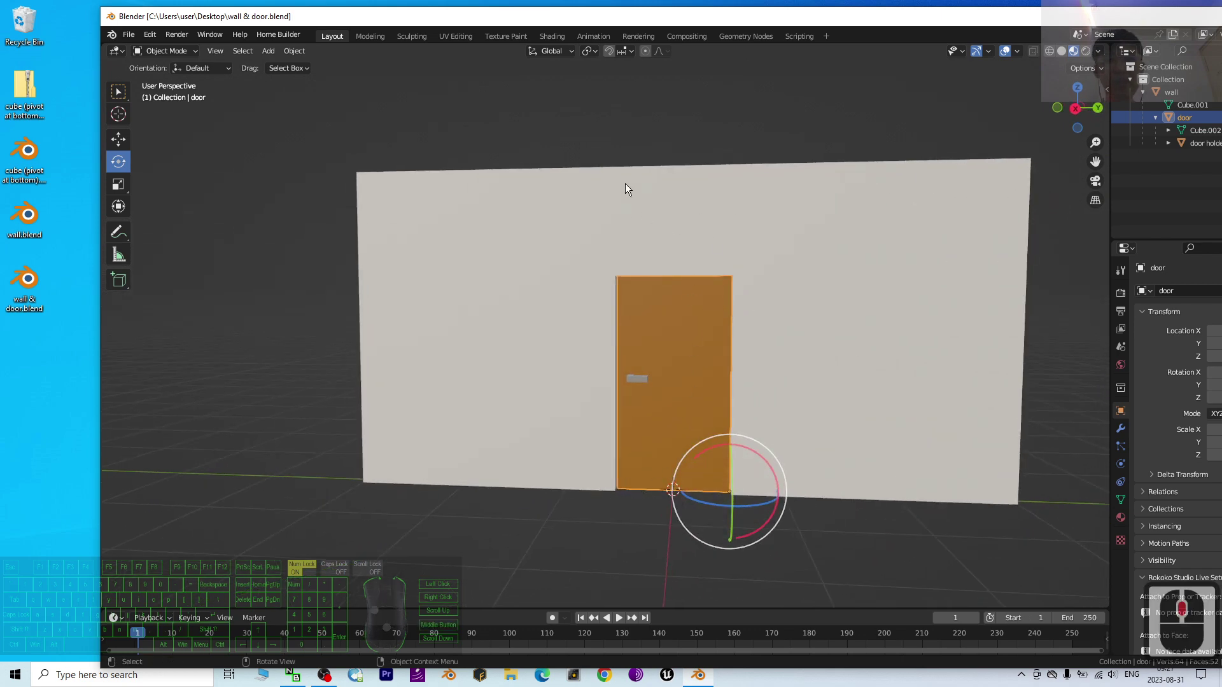
{"action": "middle_click_drag", "start_coordinate": [805, 221], "coordinate": [853, 232]}
{"action": "middle_click_drag", "start_coordinate": [499, 196], "coordinate": [640, 263]}
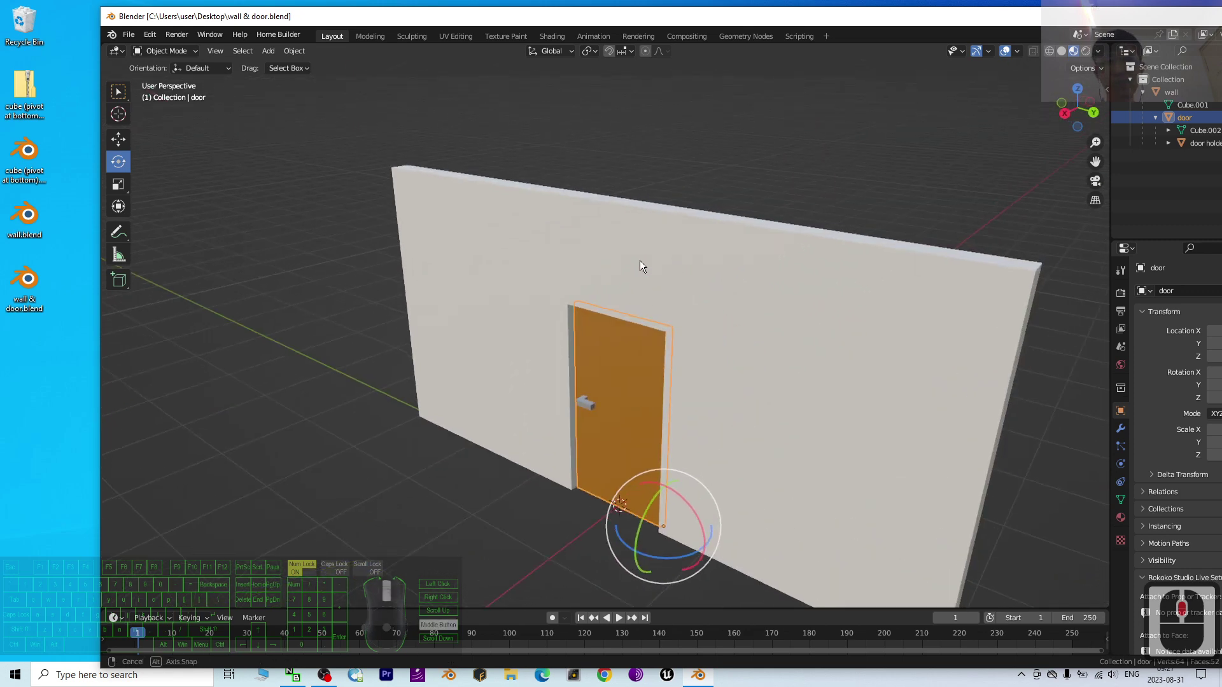
{"action": "left_click", "coordinate": [964, 326]}
{"action": "middle_click_drag", "start_coordinate": [761, 329], "coordinate": [281, 92]}
{"action": "left_click", "coordinate": [190, 54]}
{"action": "left_click", "coordinate": [185, 77]}
{"action": "middle_click_drag", "start_coordinate": [475, 277], "coordinate": [431, 273]}
{"action": "middle_click_drag", "start_coordinate": [919, 322], "coordinate": [145, 65]}
{"action": "left_click", "coordinate": [179, 53]}
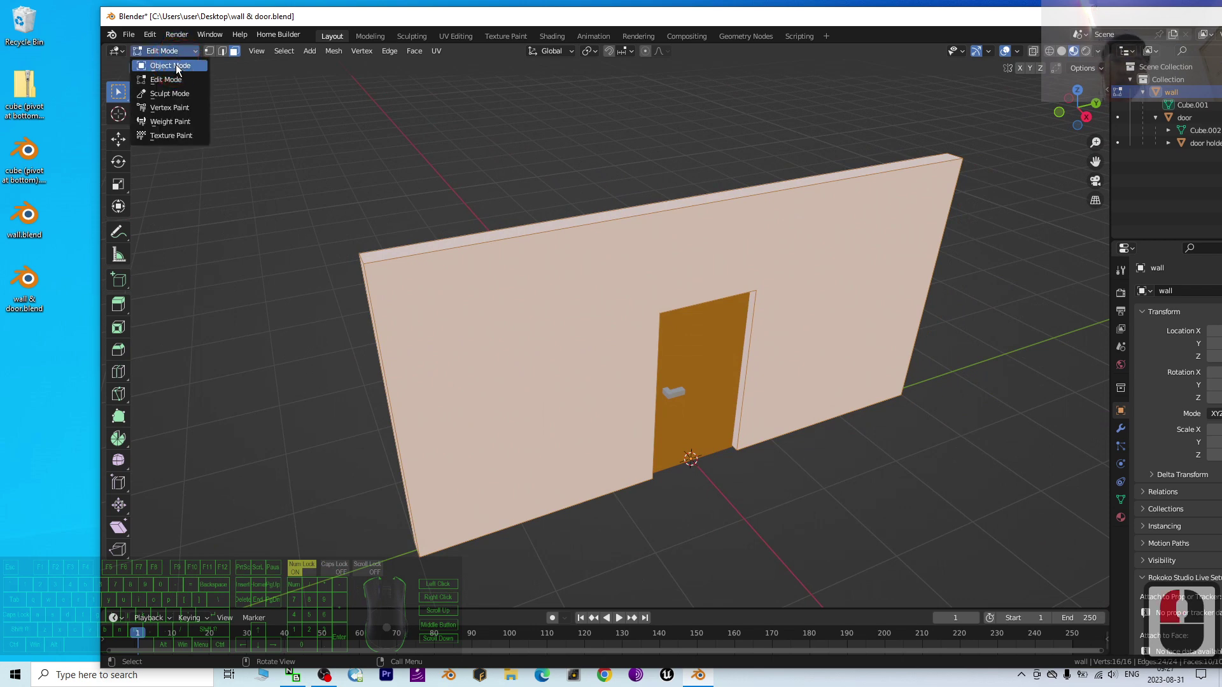
{"action": "left_click", "coordinate": [170, 66]}
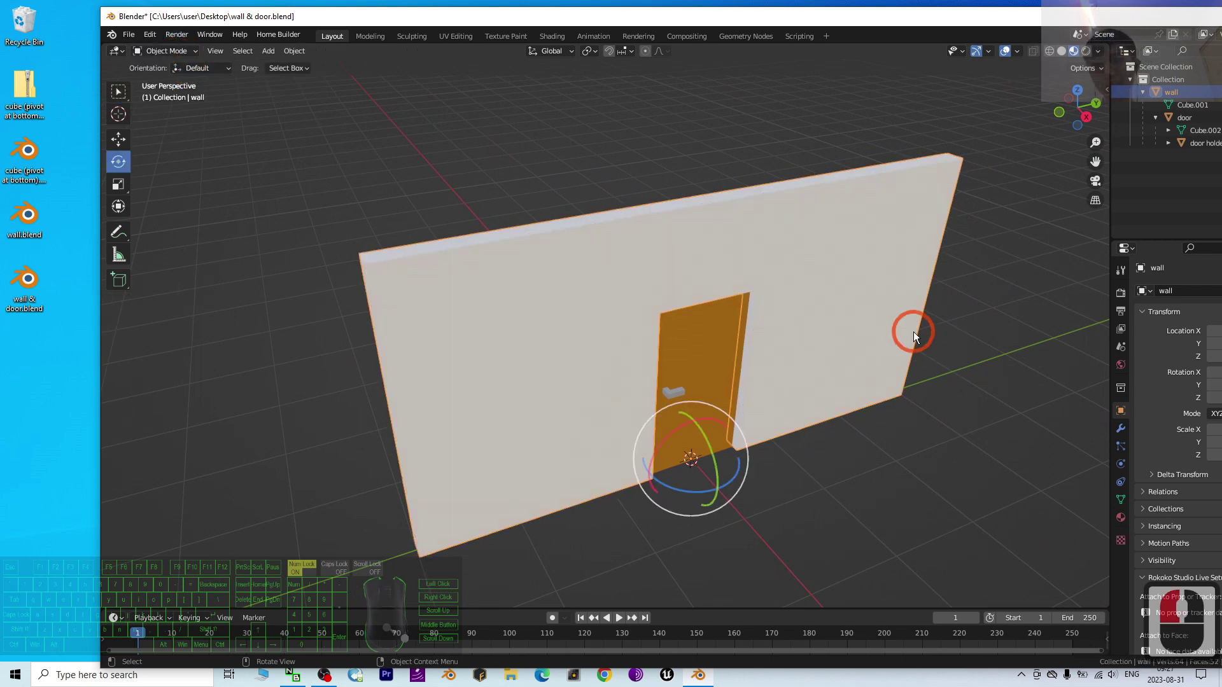
Maximize the window again with the whole wall and door in view.
{"action": "middle_click_drag", "start_coordinate": [846, 469], "coordinate": [799, 73]}
{"action": "left_click_drag", "start_coordinate": [805, 20], "coordinate": [703, 3]}
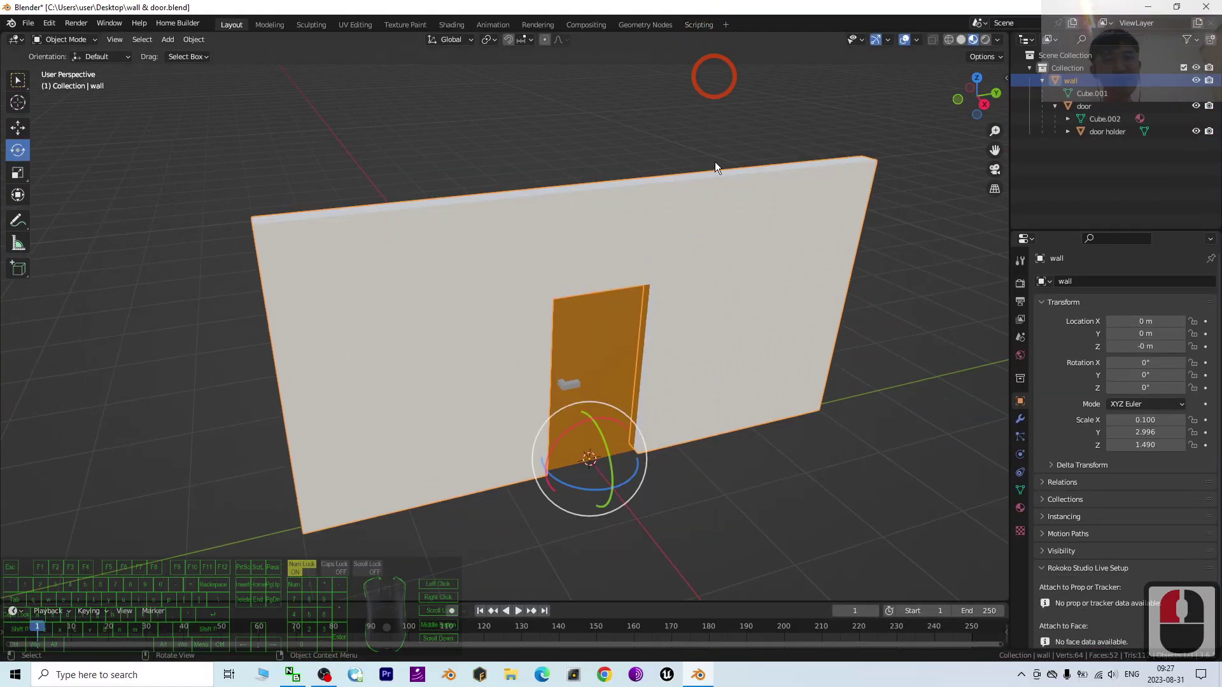
{"action": "scroll", "coordinate": [674, 360], "scroll_direction": "up", "scroll_amount": 2}
{"action": "scroll", "coordinate": [796, 426], "scroll_direction": "down", "scroll_amount": 3}
{"action": "mouse_move", "coordinate": [795, 425]}
{"action": "middle_mouse_down"}
{"action": "mouse_move", "coordinate": [720, 392]}
{"action": "mouse_move", "coordinate": [689, 411]}
{"action": "mouse_move", "coordinate": [780, 411]}
{"action": "middle_mouse_up"}
{"action": "scroll", "coordinate": [611, 356], "scroll_direction": "up", "scroll_amount": 2}
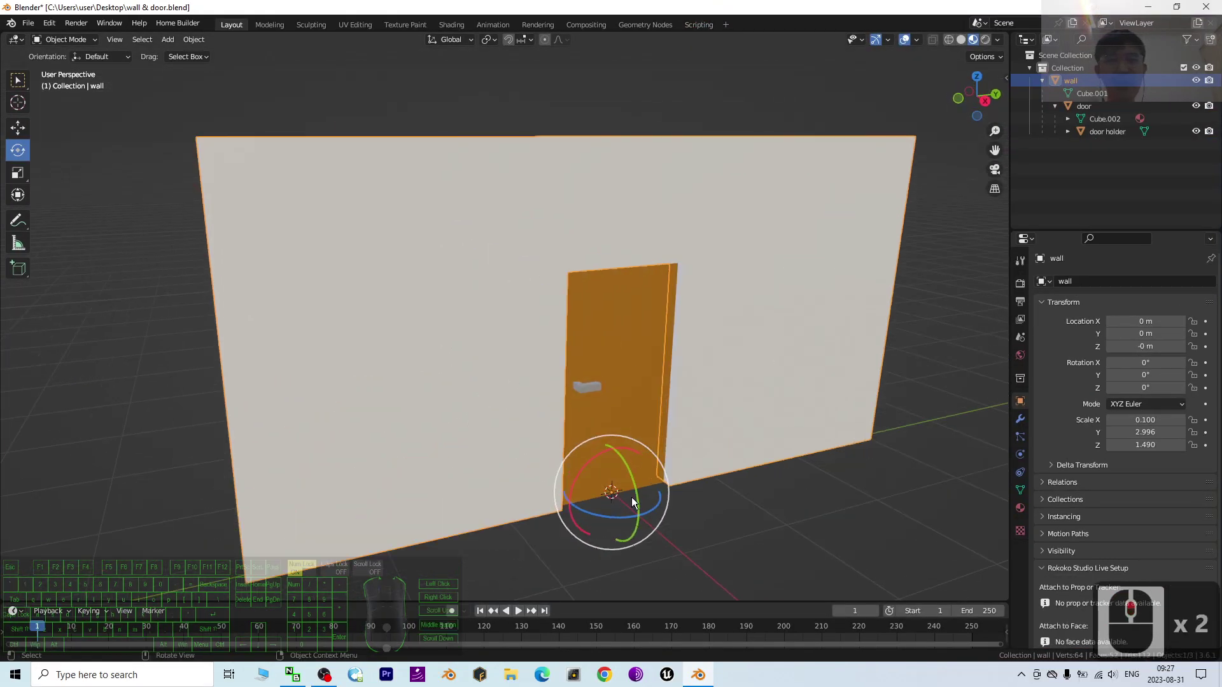
Try rotating the wall, undo that, and swing the door open about 31.55° around Z.
{"action": "left_click_drag", "start_coordinate": [591, 514], "coordinate": [649, 442]}
{"action": "key", "text": "ctrl+z"}
{"action": "double_click", "coordinate": [633, 405]}
{"action": "key", "text": "ctrl+z"}
Try turning the handle on the open door, and undo both the handle and door rotations.
{"action": "double_click", "coordinate": [641, 403]}
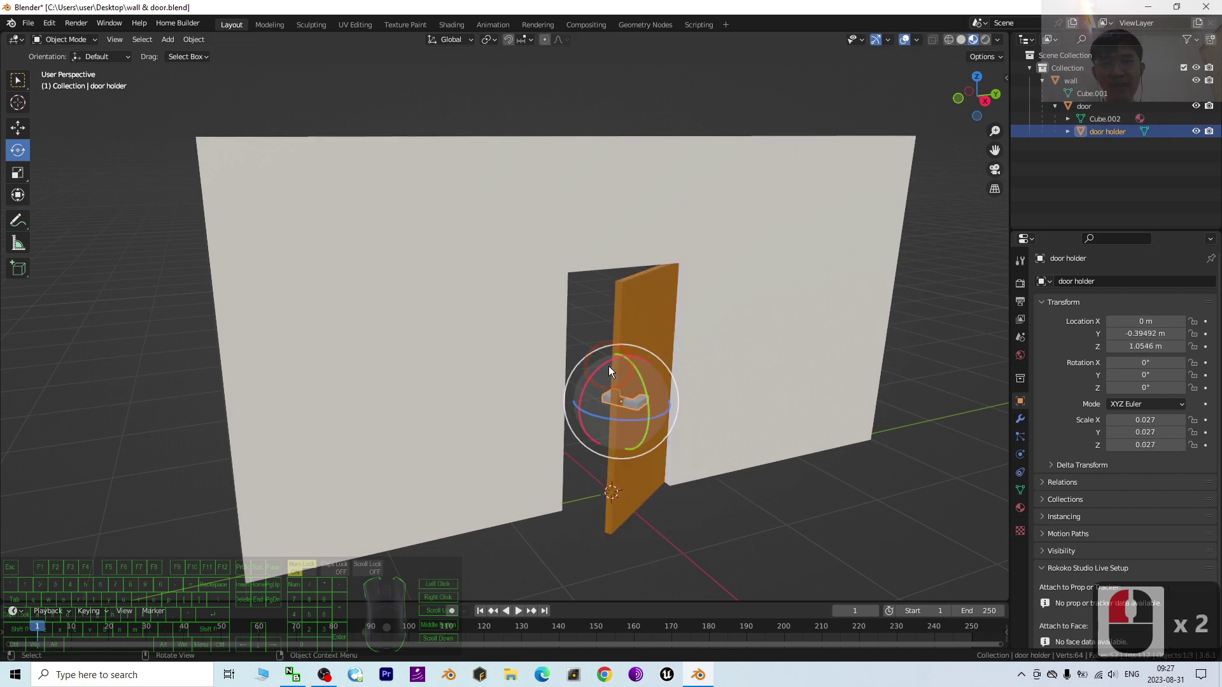
{"action": "left_click_drag", "start_coordinate": [604, 370], "coordinate": [654, 373]}
{"action": "middle_click_drag", "start_coordinate": [655, 373], "coordinate": [747, 448]}
{"action": "key", "text": "ctrl+z"}
{"action": "key", "text": "ctrl+z"}
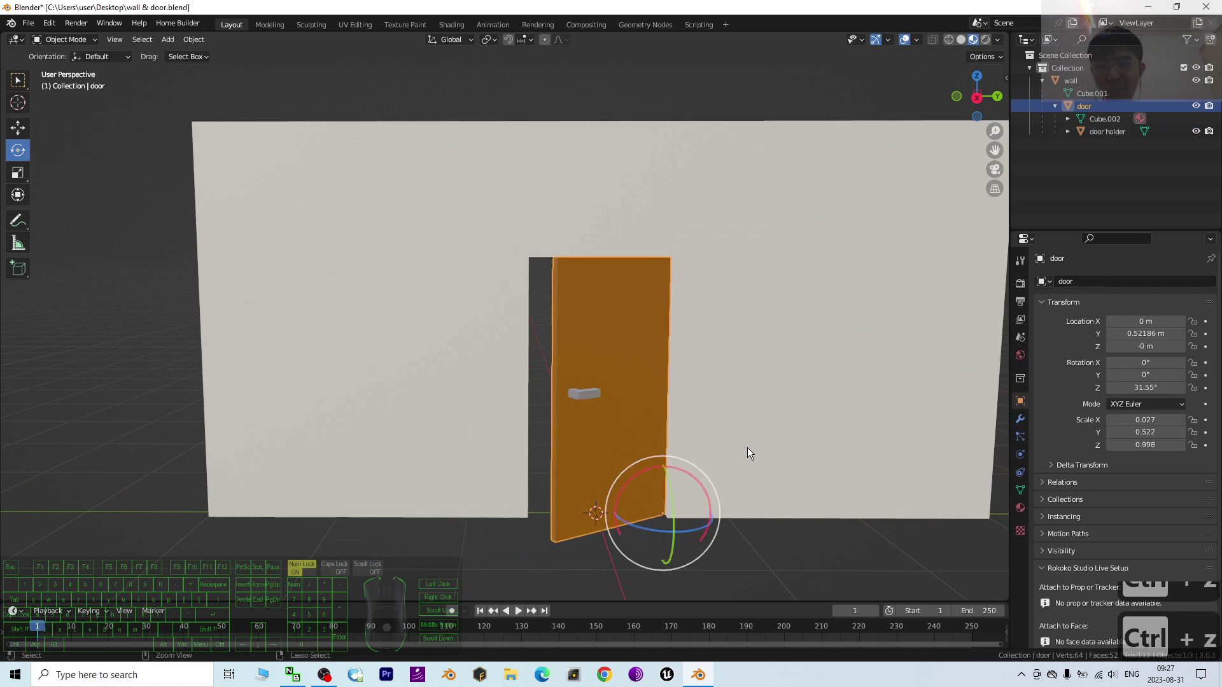
{"action": "key", "text": "ctrl+z"}
{"action": "middle_click_drag", "start_coordinate": [379, 349], "coordinate": [687, 425]}
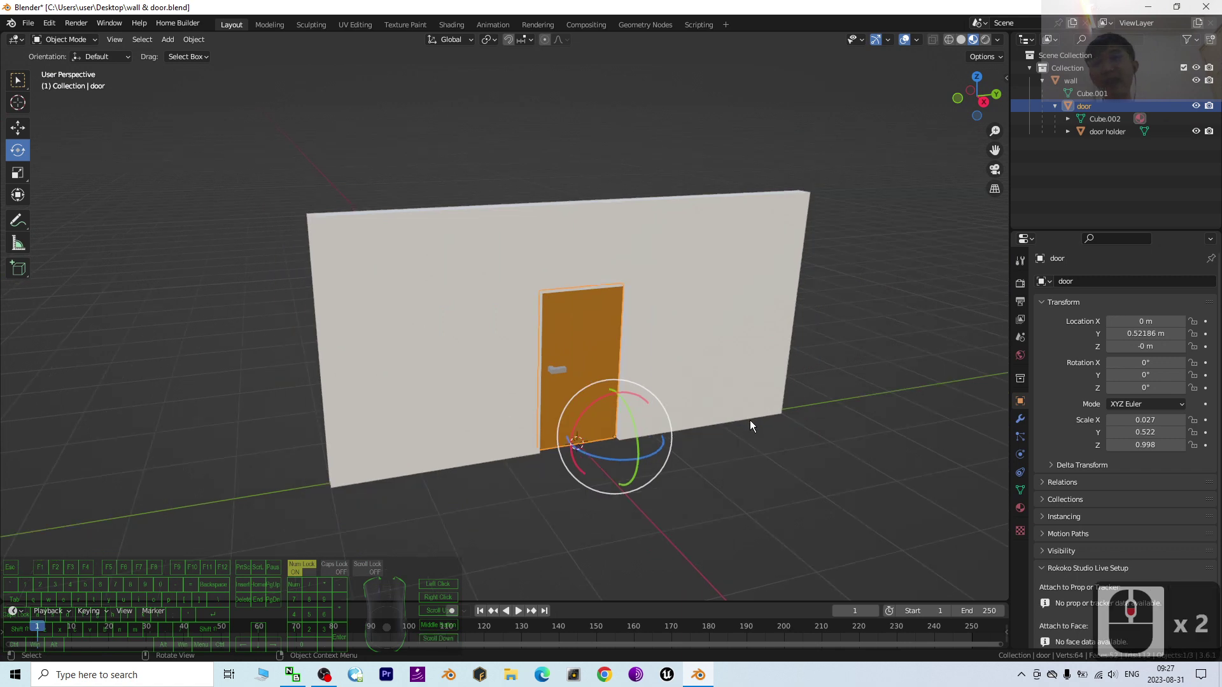
{"action": "middle_click_drag", "start_coordinate": [750, 421], "coordinate": [644, 433]}
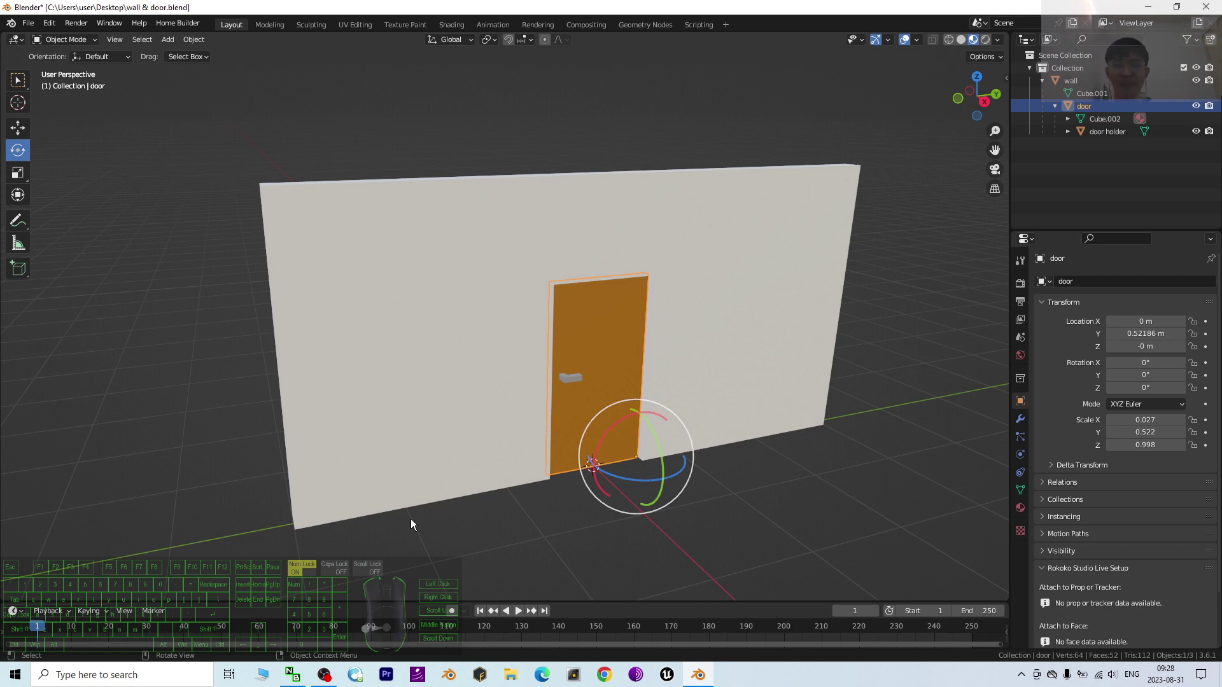
{"action": "left_click", "coordinate": [326, 674]}
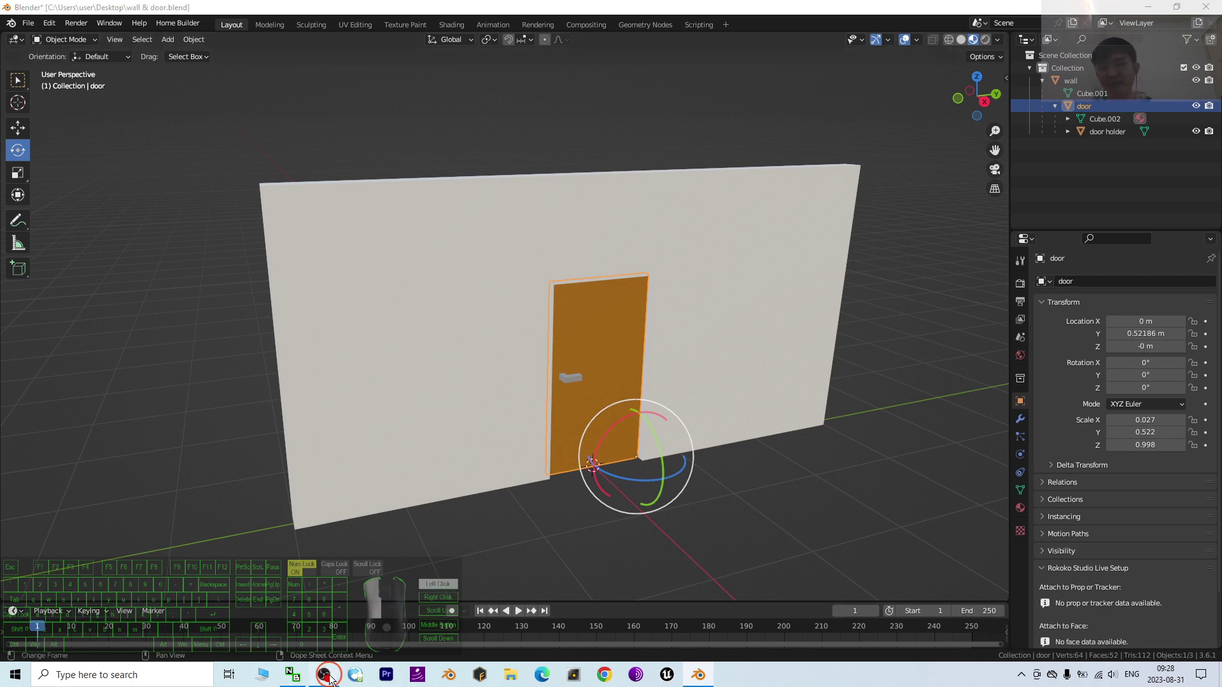